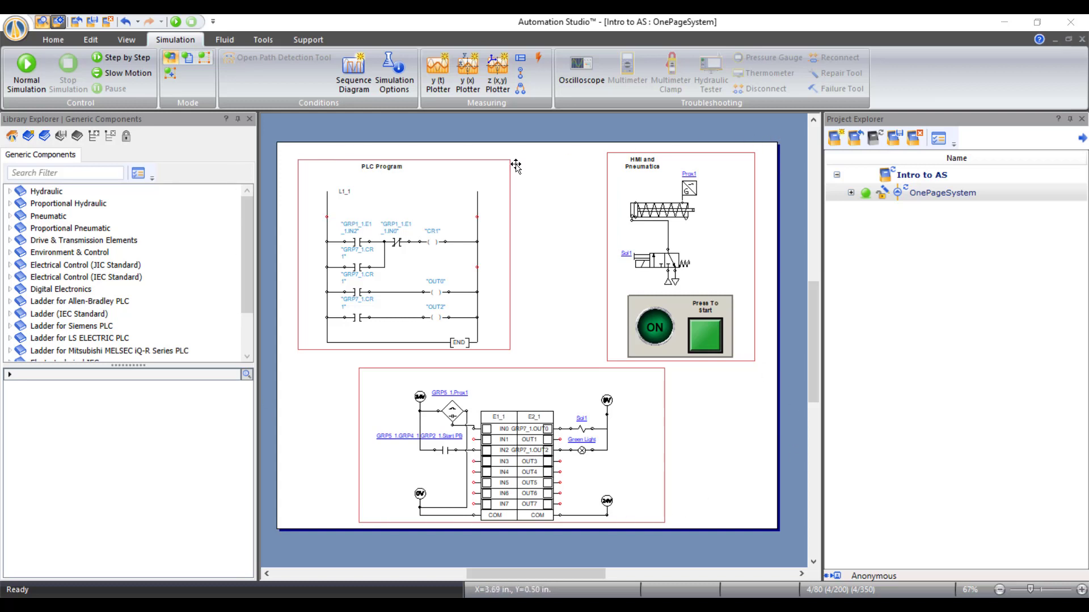
- Simulate the OnePageSystem diagram, operate its green Press To Start button, and stop the simulation
mouse_move(940, 200)
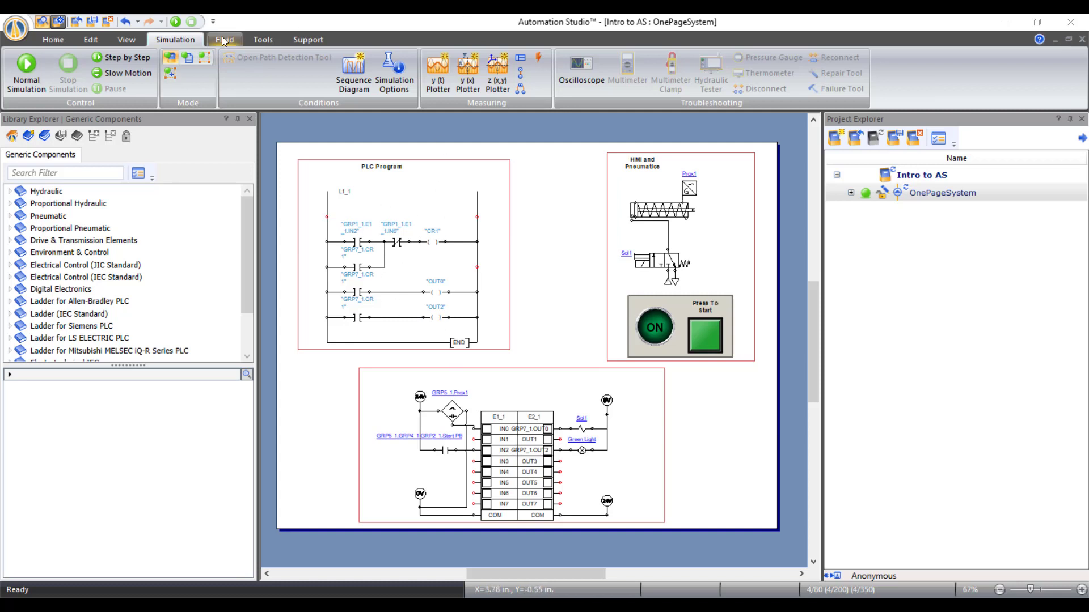
left_click(176, 23)
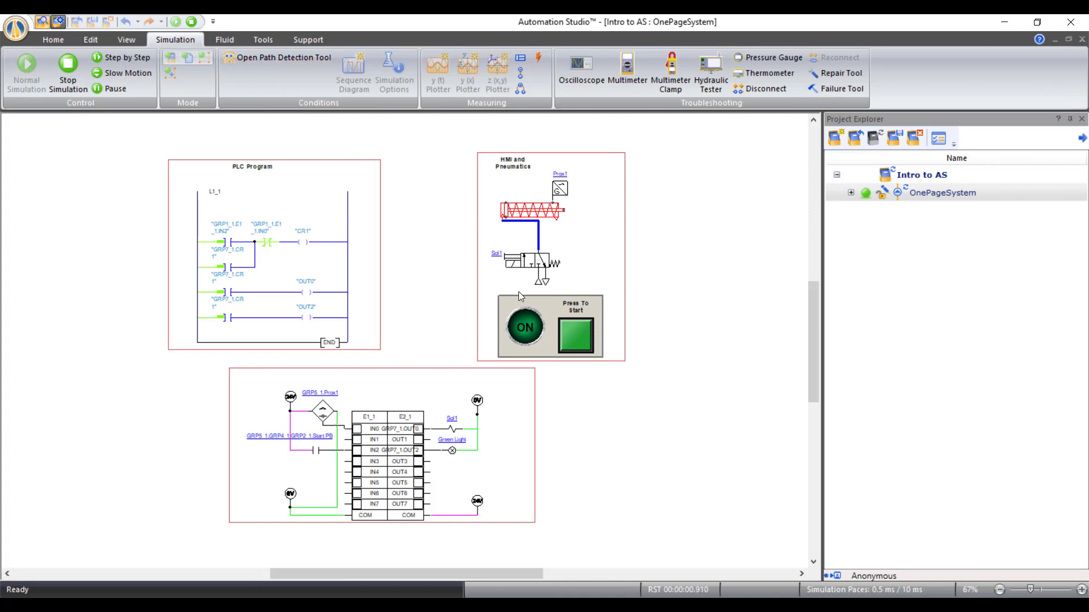
left_click(575, 346)
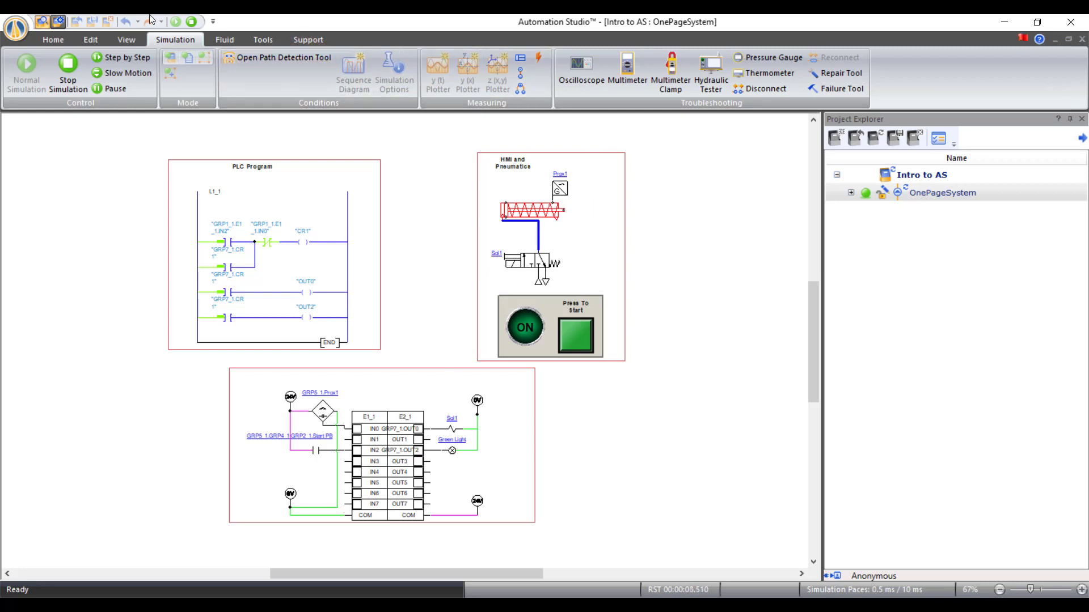
left_click(192, 22)
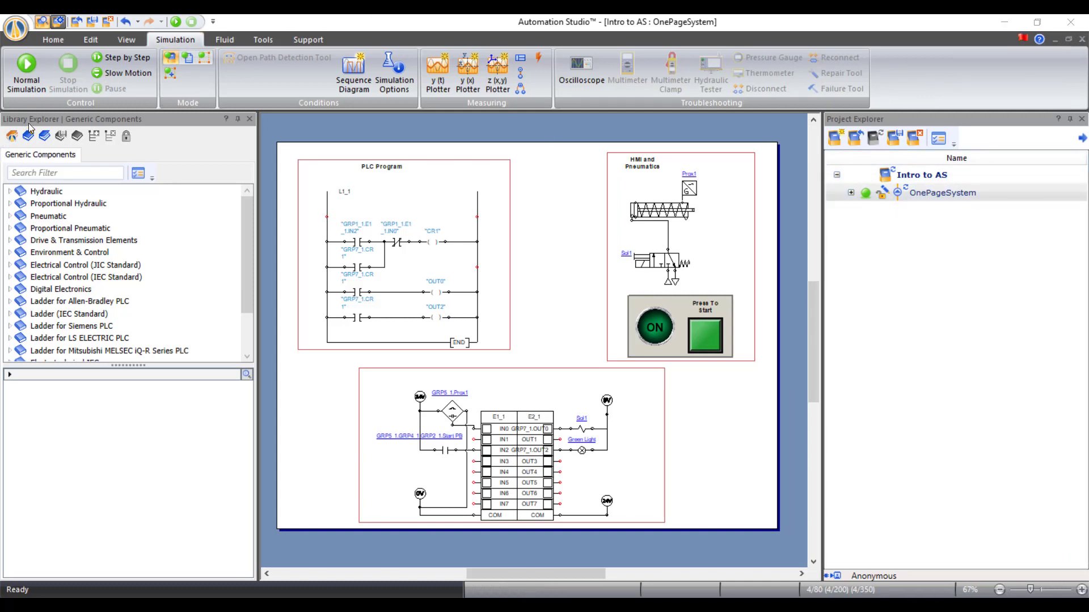
- Add a new standard diagram to the Intro to AS project using the Default template
left_click(53, 44)
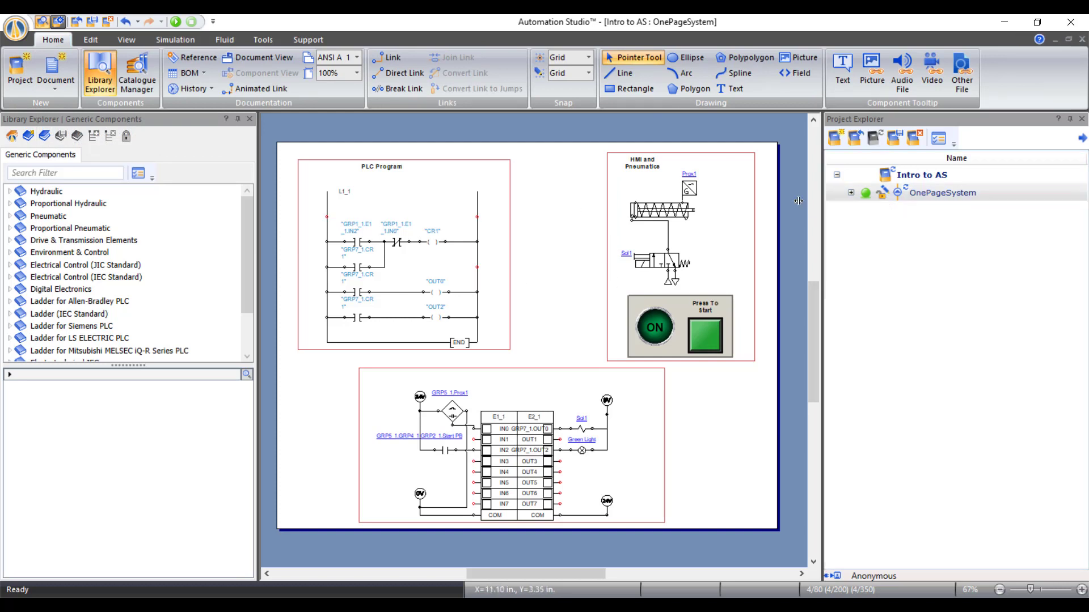
left_click(56, 86)
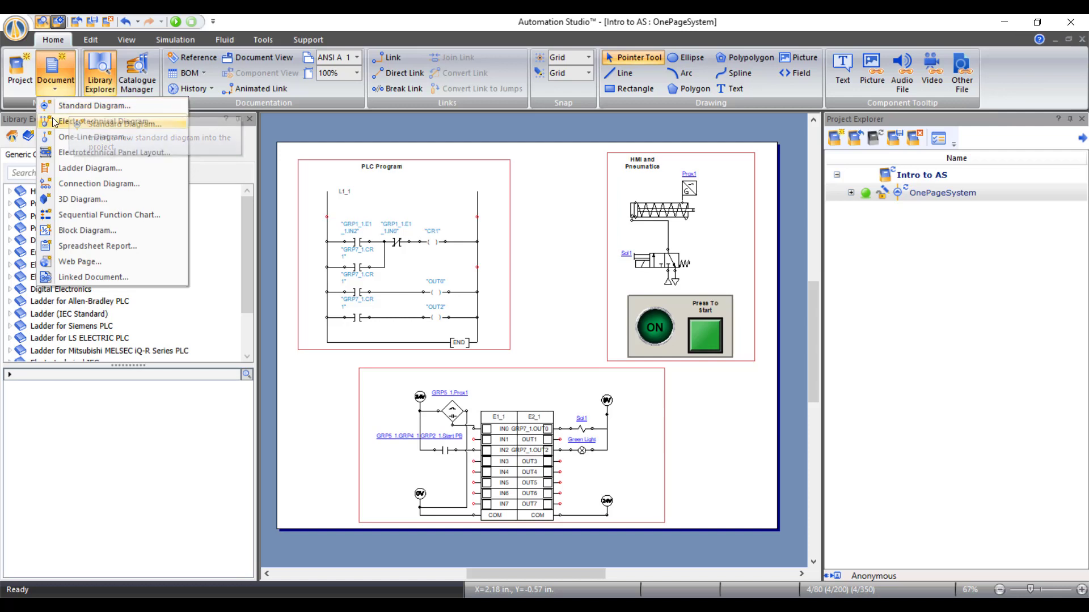
key("Escape")
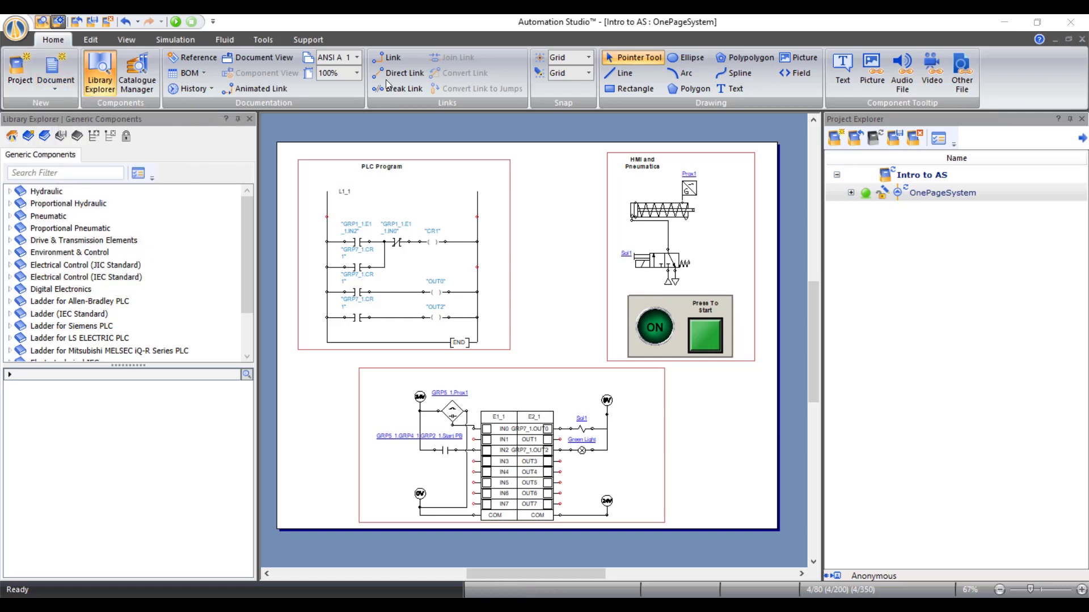
left_click(50, 89)
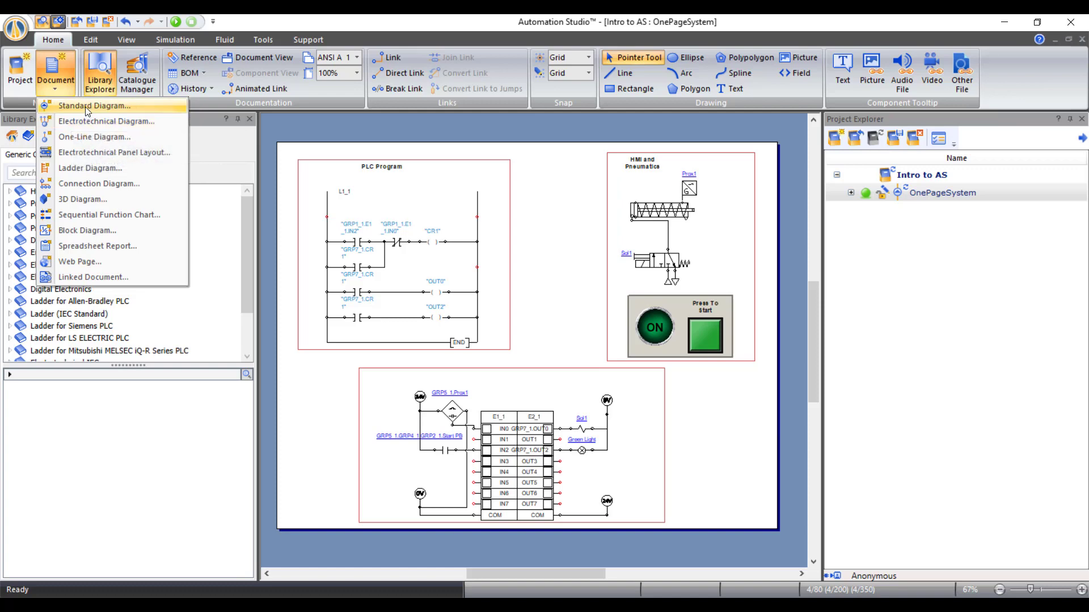
left_click(87, 106)
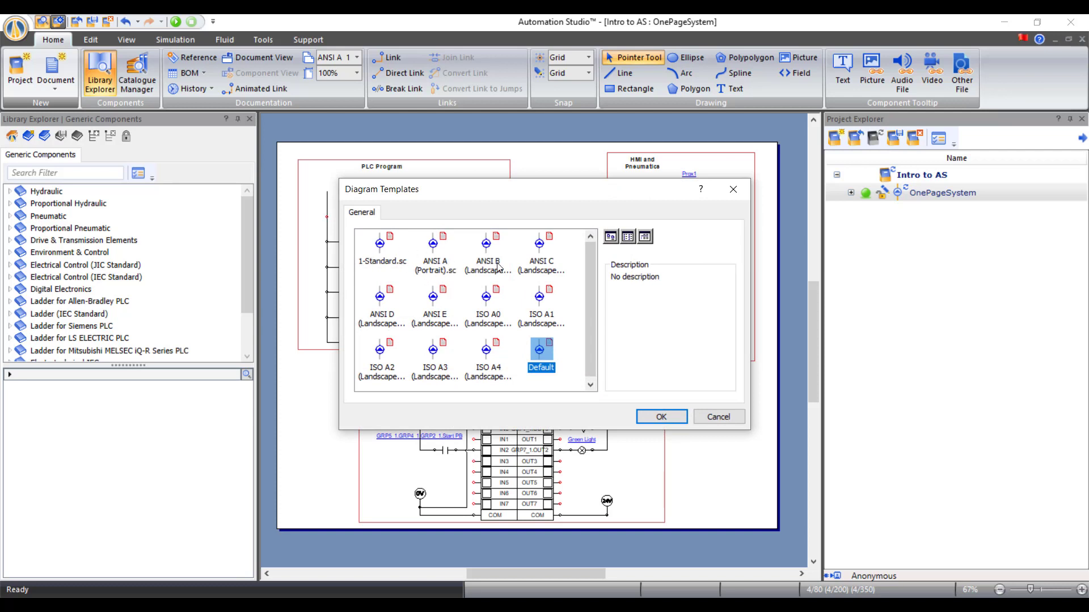
scroll(520, 310, "down", 1)
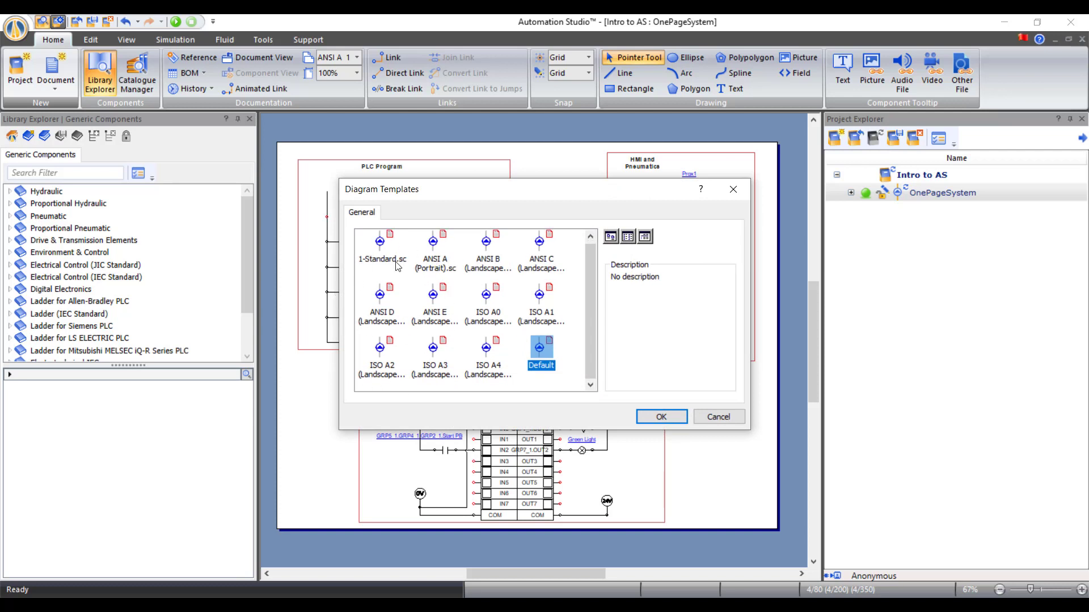
scroll(406, 256, "up", 1)
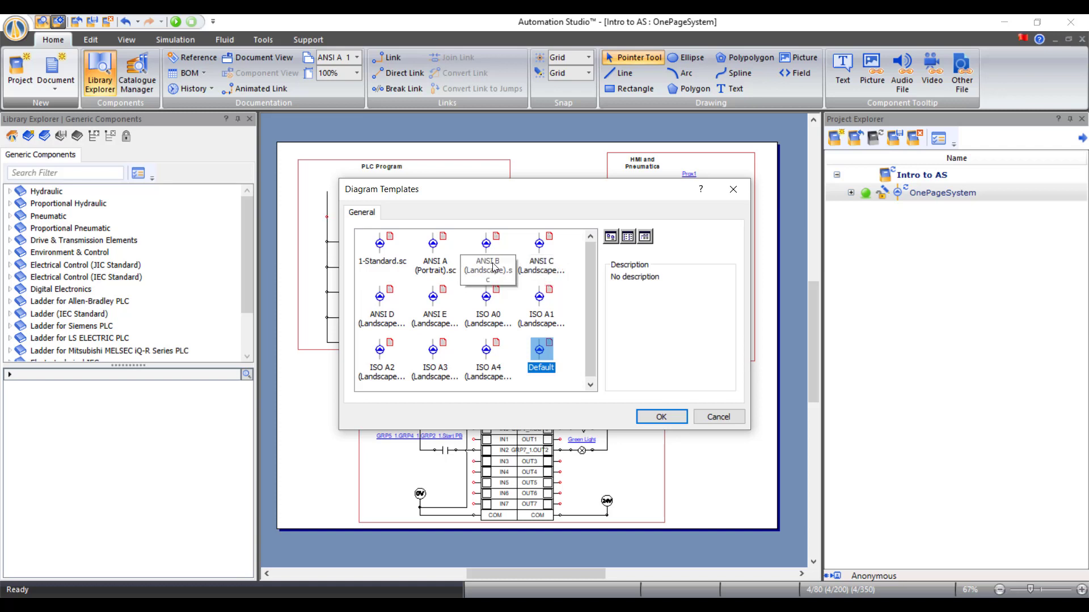
scroll(493, 268, "down", 1)
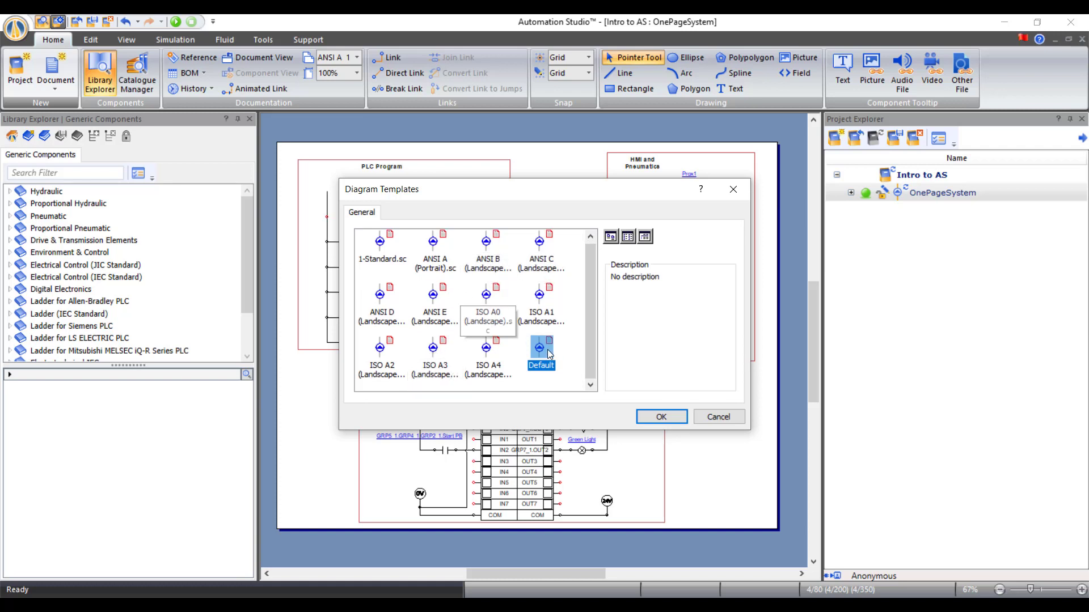
left_click(663, 416)
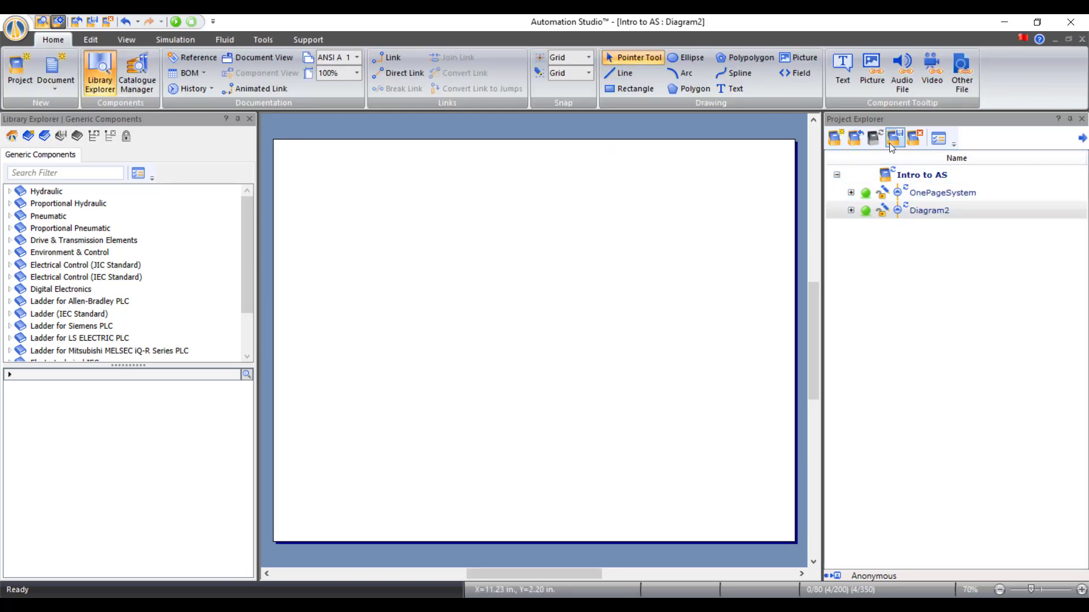
- Rename the new diagram in the project as Project1
right_click(926, 215)
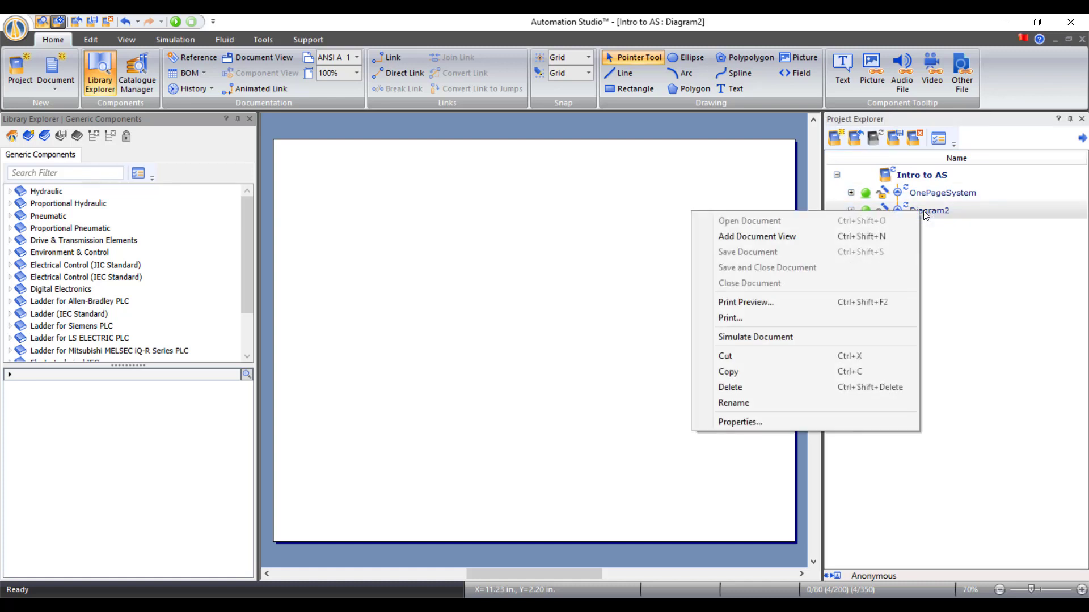
left_click(746, 401)
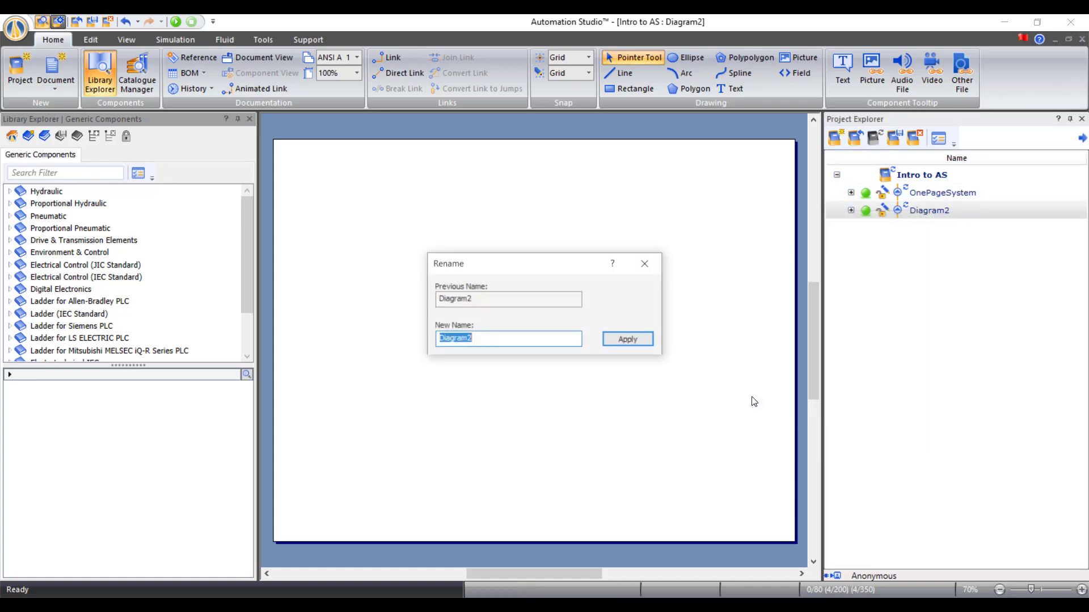
key("BackSpace")
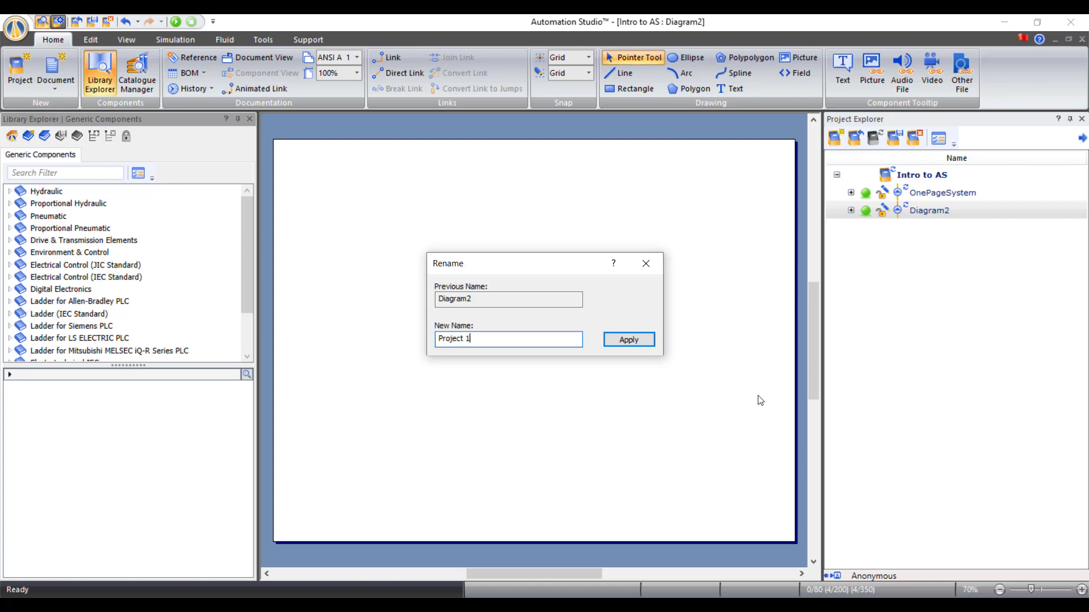
left_click(646, 342)
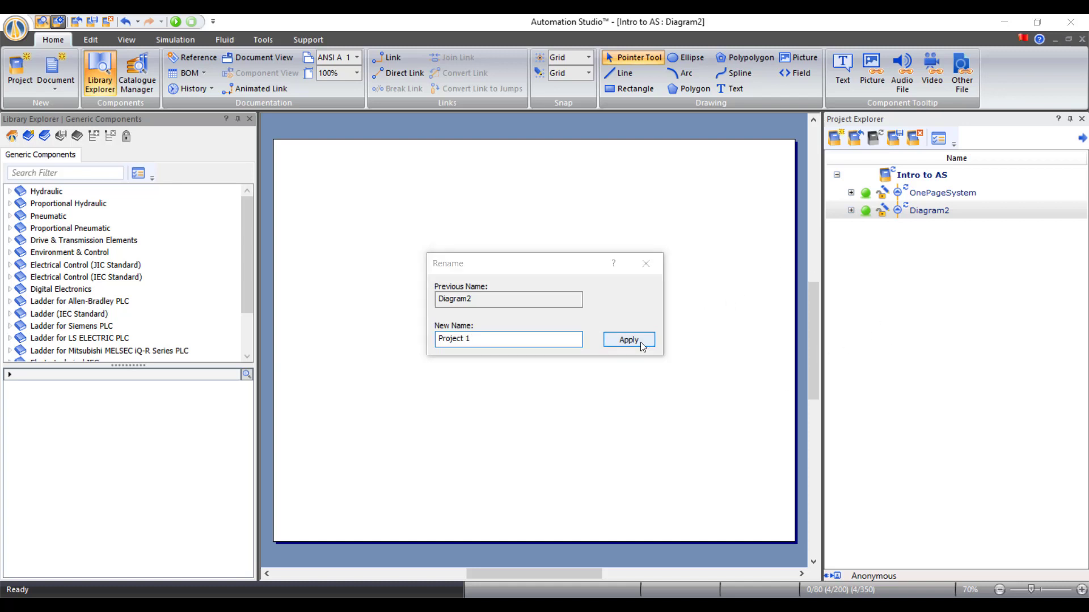
left_click(650, 344)
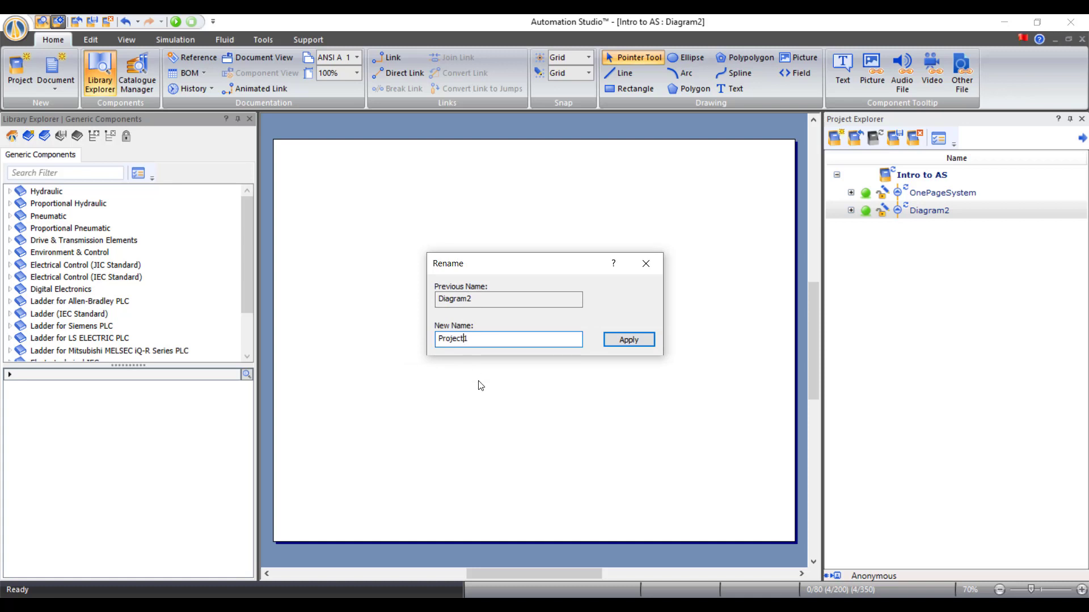
key("Return")
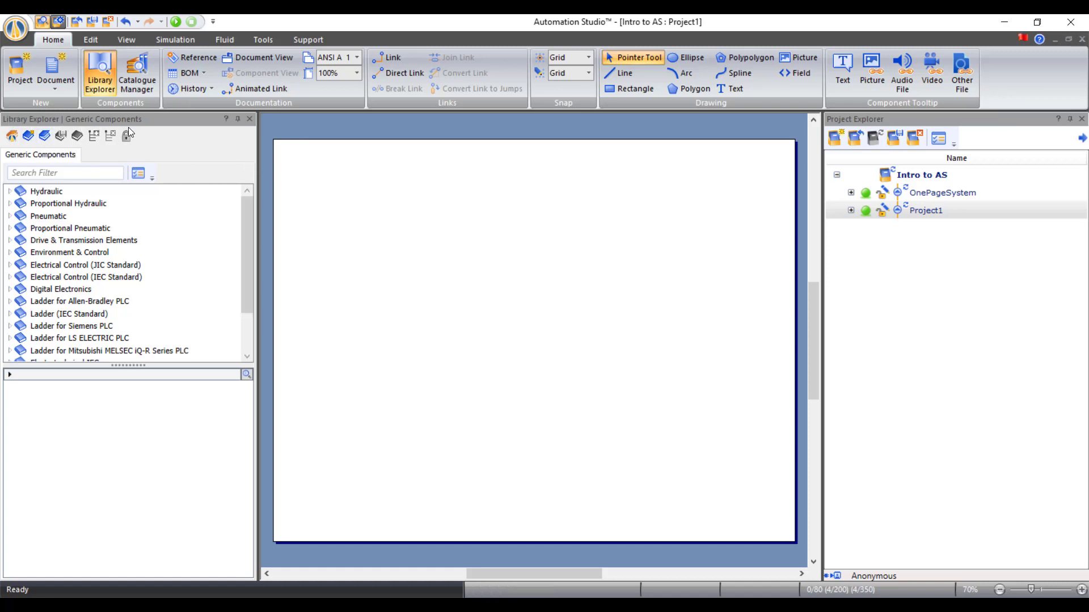
left_click_drag(244, 209, 245, 270)
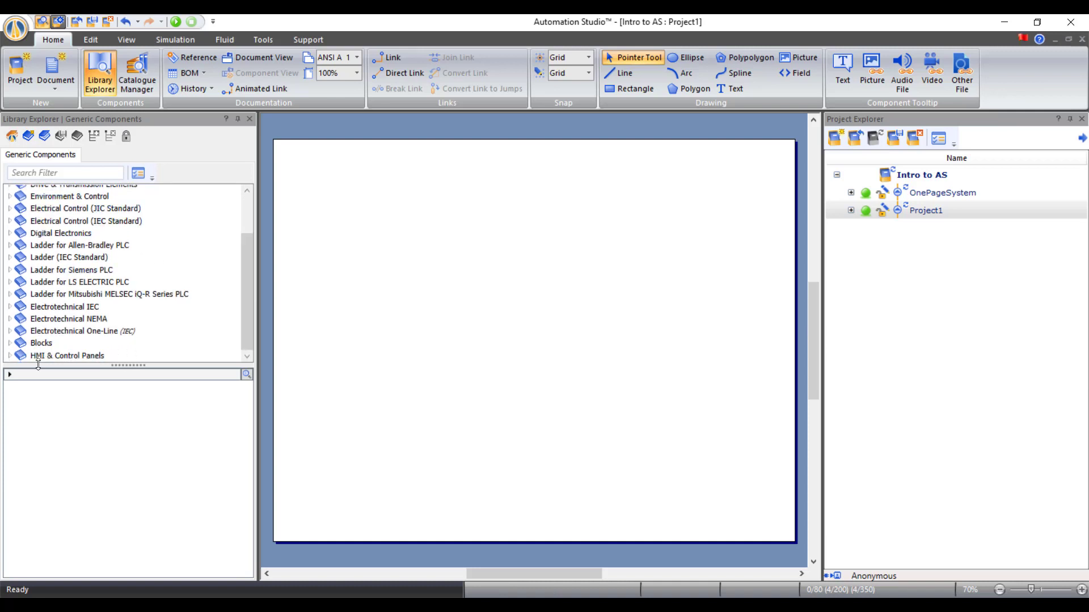
left_click_drag(245, 283, 247, 233)
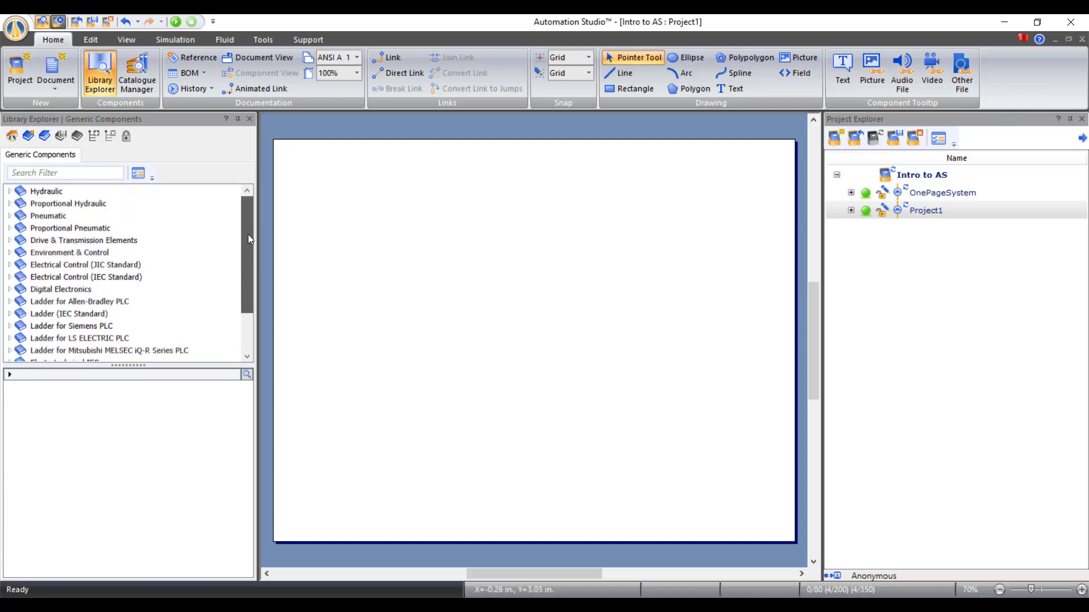
scroll(75, 315, "down", 2)
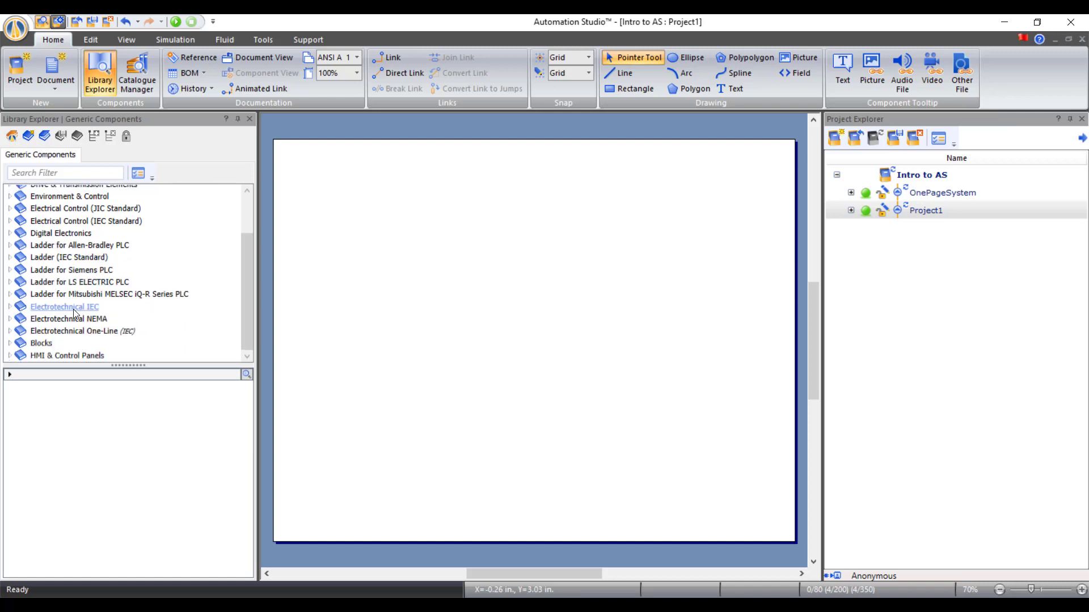
scroll(75, 314, "up", 2)
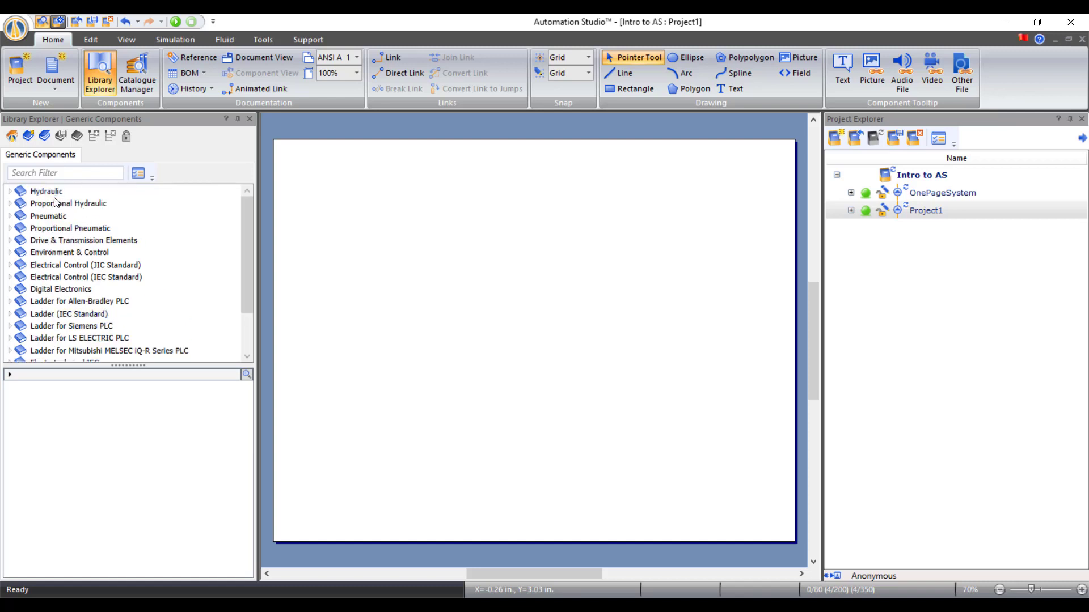
- Hide the Hydraulic, Mechanical and Digital Electronics workshops in the component library configuration
left_click(139, 175)
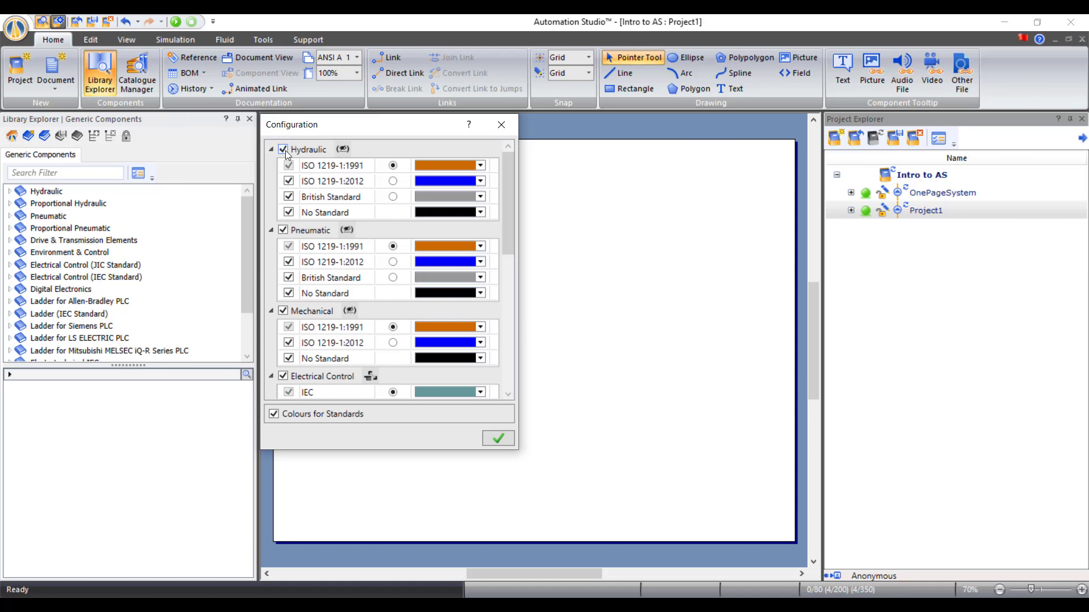
left_click_drag(509, 180, 478, 175)
left_click(284, 151)
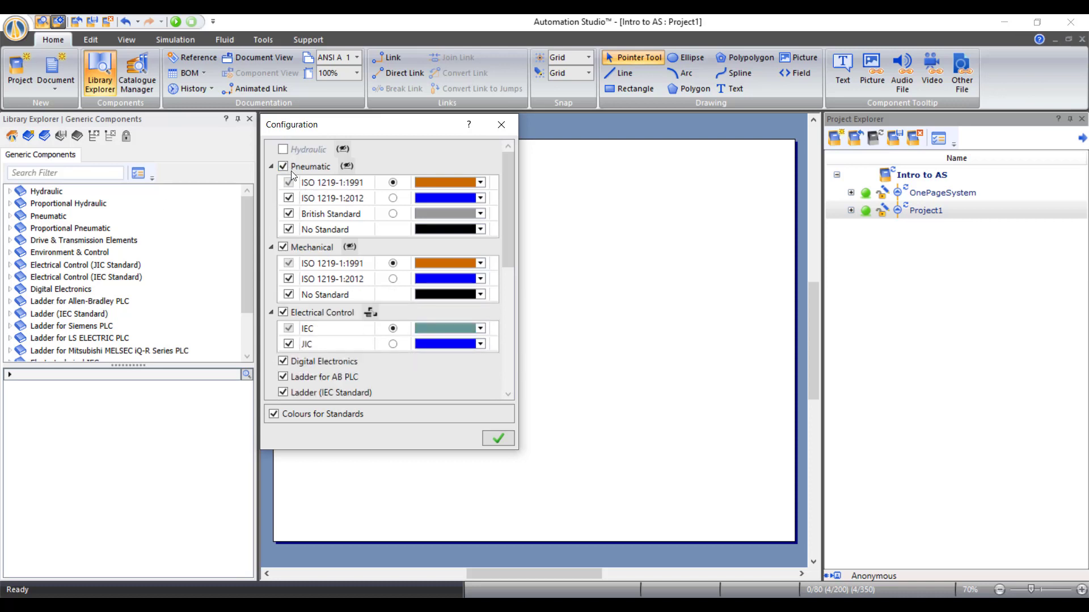
left_click(283, 247)
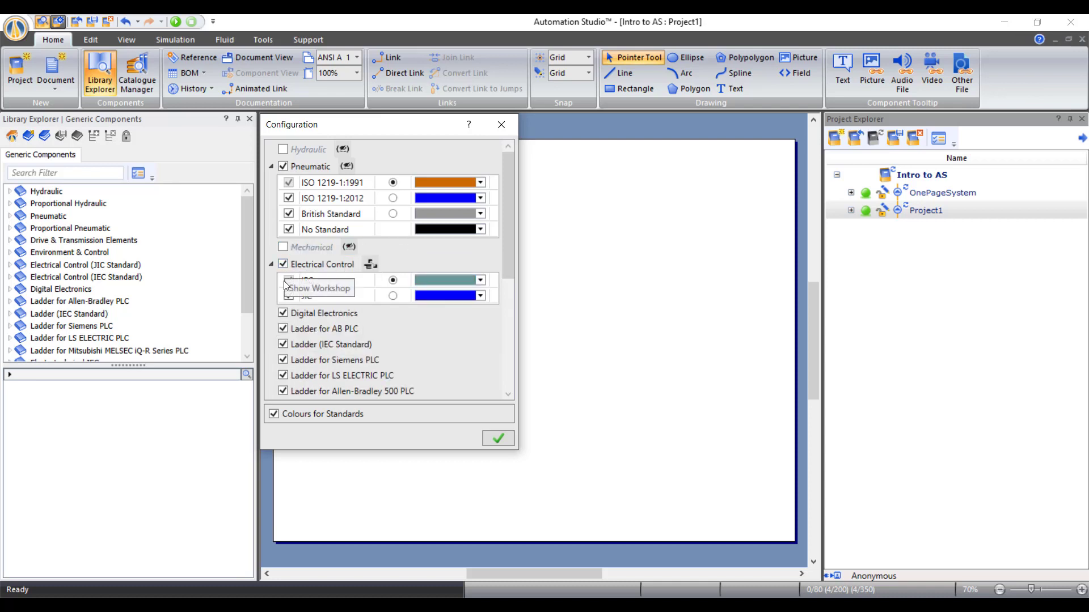
left_click_drag(512, 219, 506, 278)
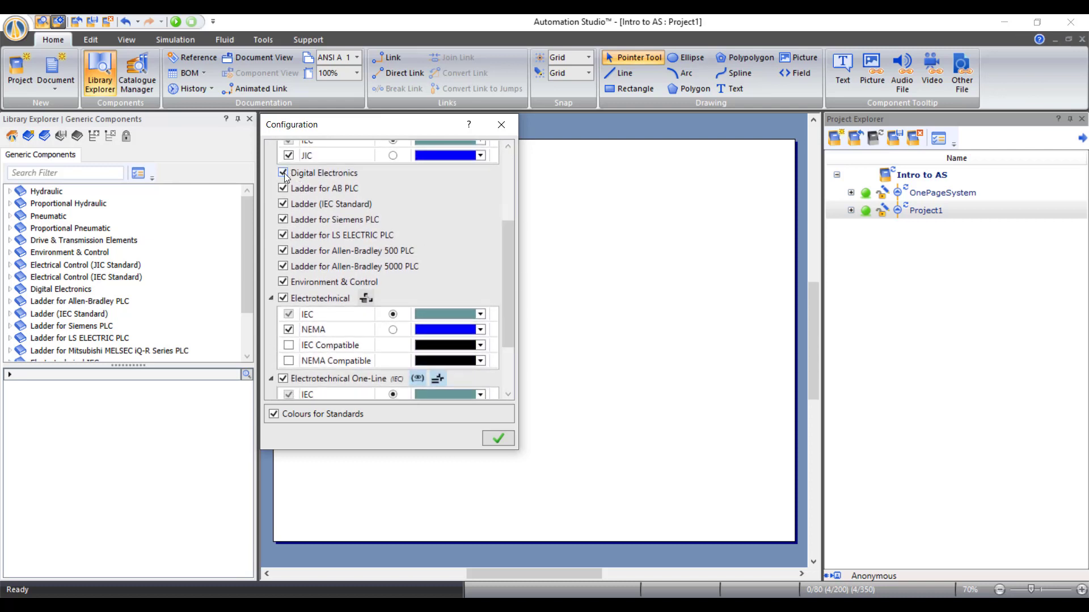
left_click(286, 171)
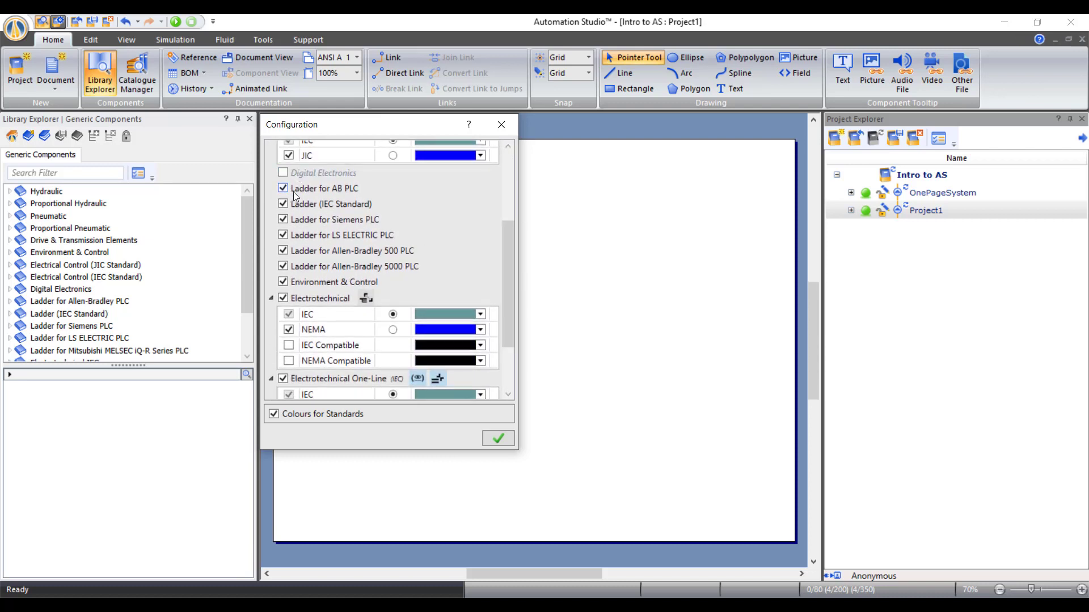
- Hide the ladder workshops for Siemens, LS ELECTRIC, Allen-Bradley 500 and Allen-Bradley 5000 PLCs, plus Environment & Control
left_click(283, 220)
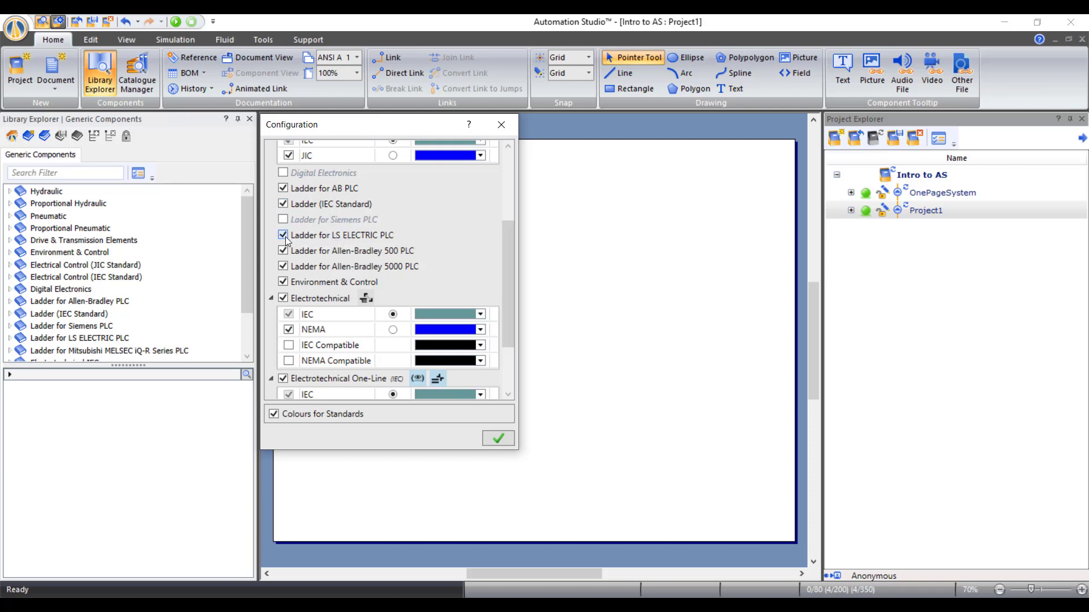
left_click(284, 237)
left_click(282, 252)
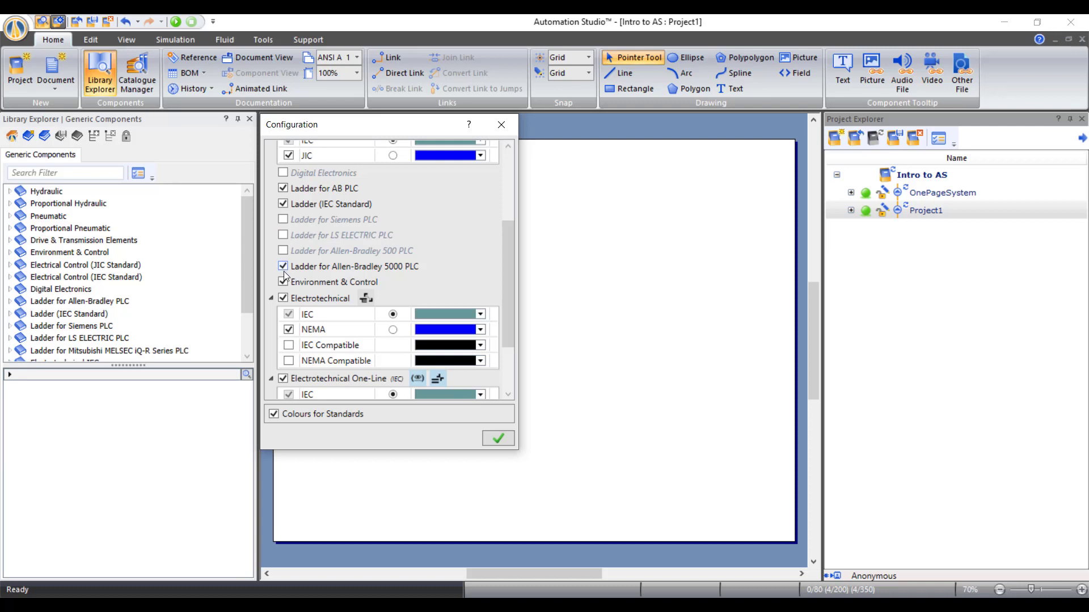
left_click(283, 266)
left_click(283, 281)
- Hide the Electrotechnical, Electrotechnical One-Line and Blocks workshops, and apply the library configuration
scroll(311, 302, "down", 1)
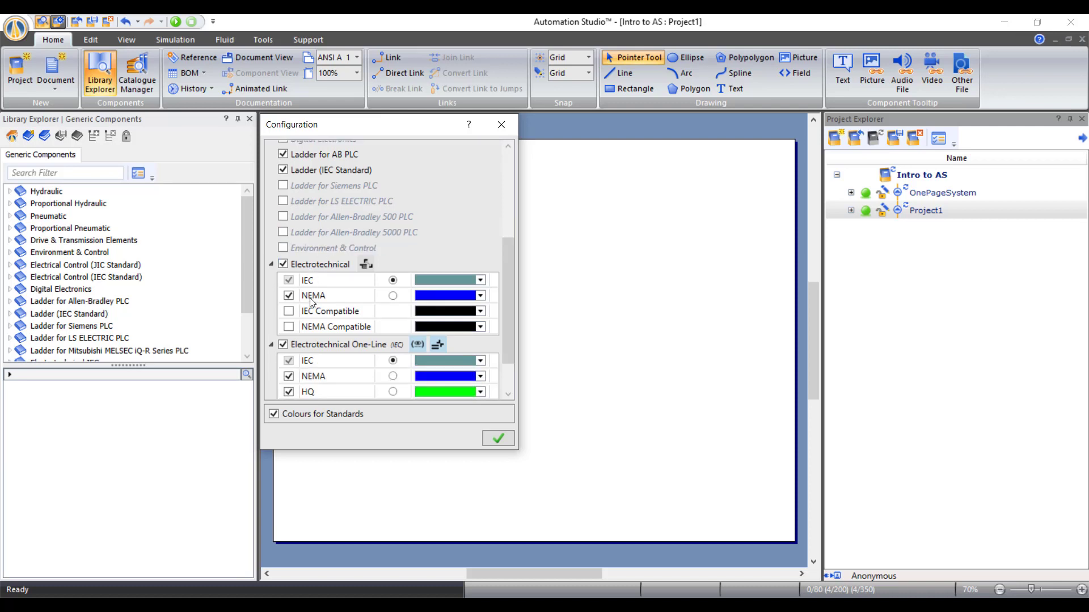
left_click(284, 266)
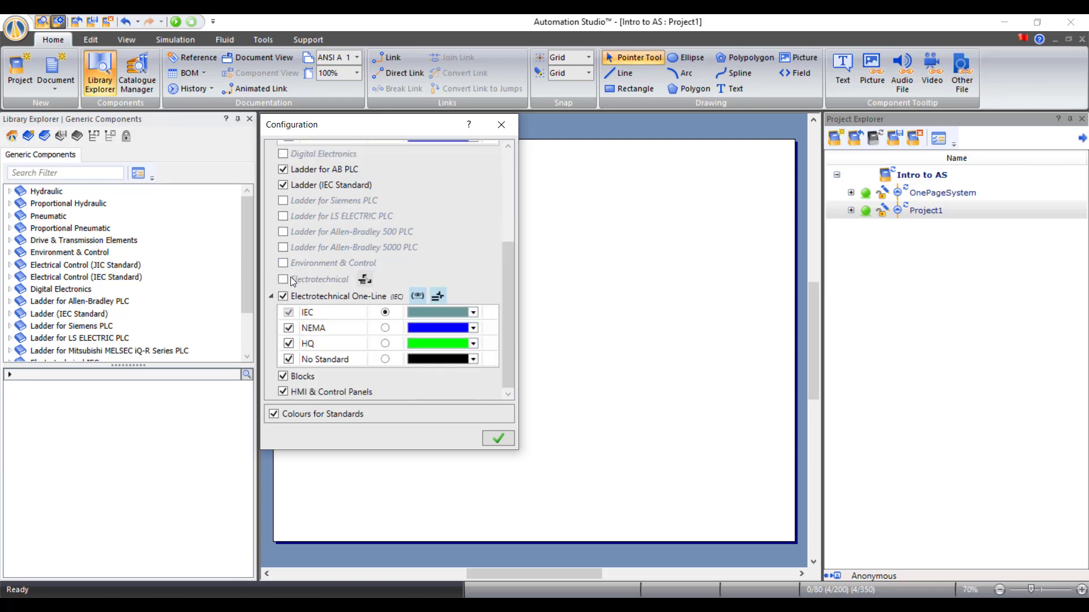
left_click(287, 297)
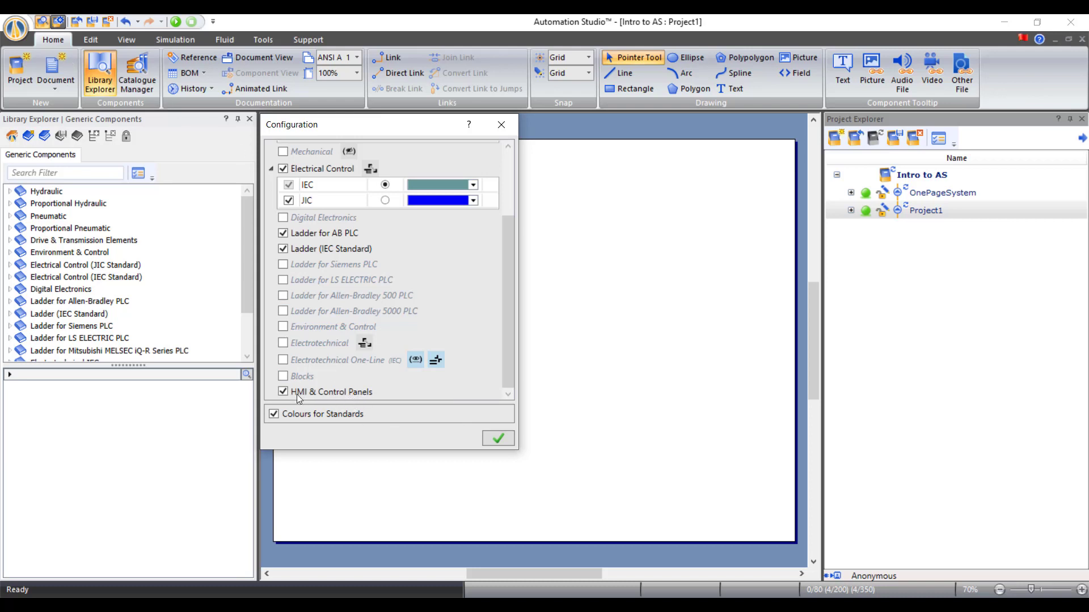
left_click(503, 442)
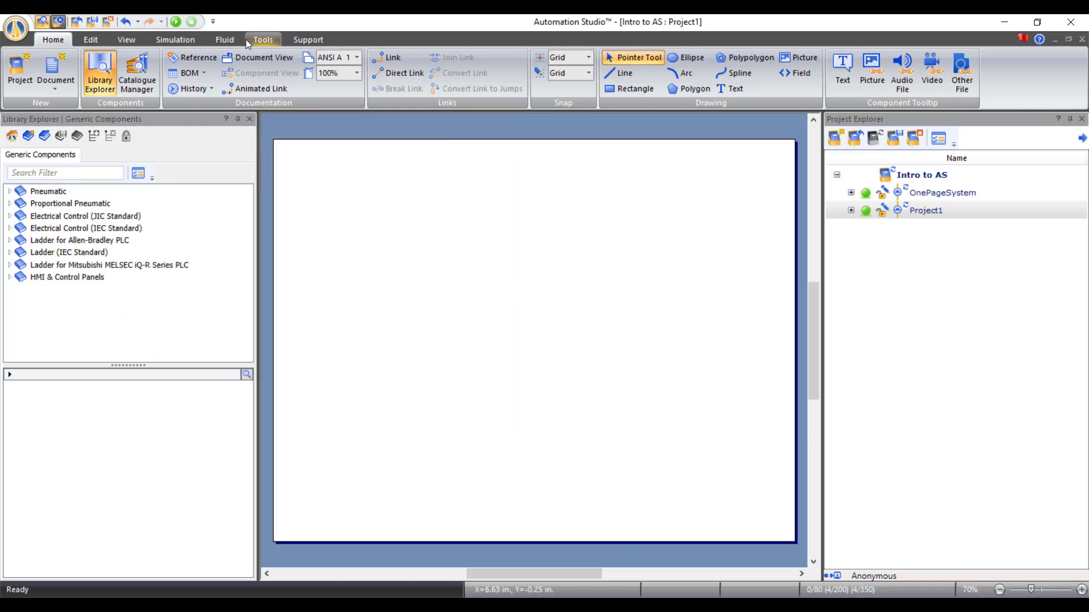
- Set the first snap spacing to 1/20 and the second to 1/2 for the Project1 diagram
left_click(587, 58)
left_click(581, 88)
left_click(581, 75)
left_click(582, 102)
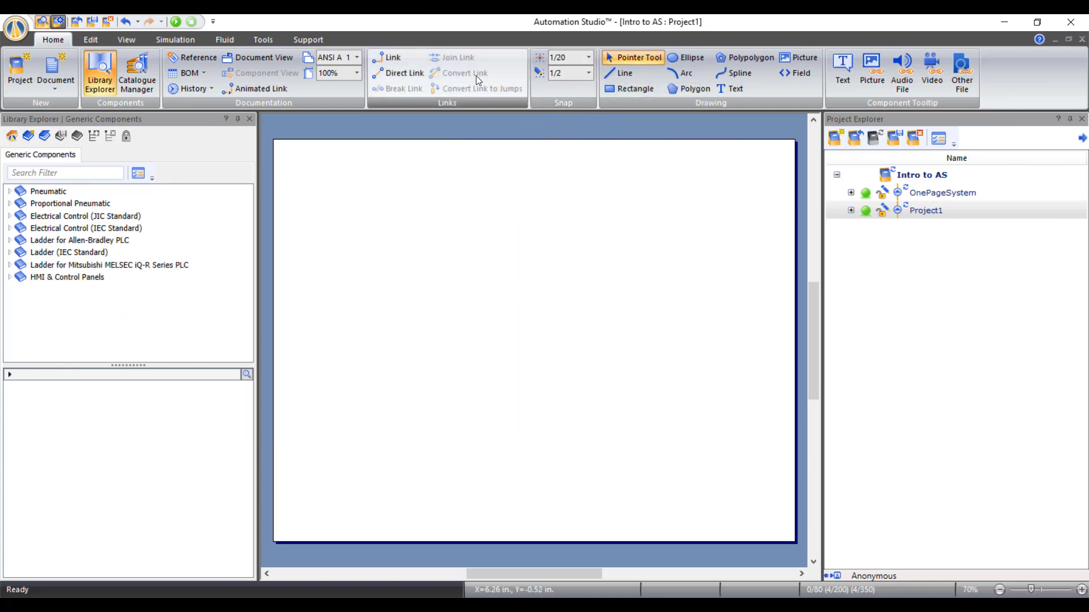
- Display the grid on the Project1 diagram
left_click(91, 39)
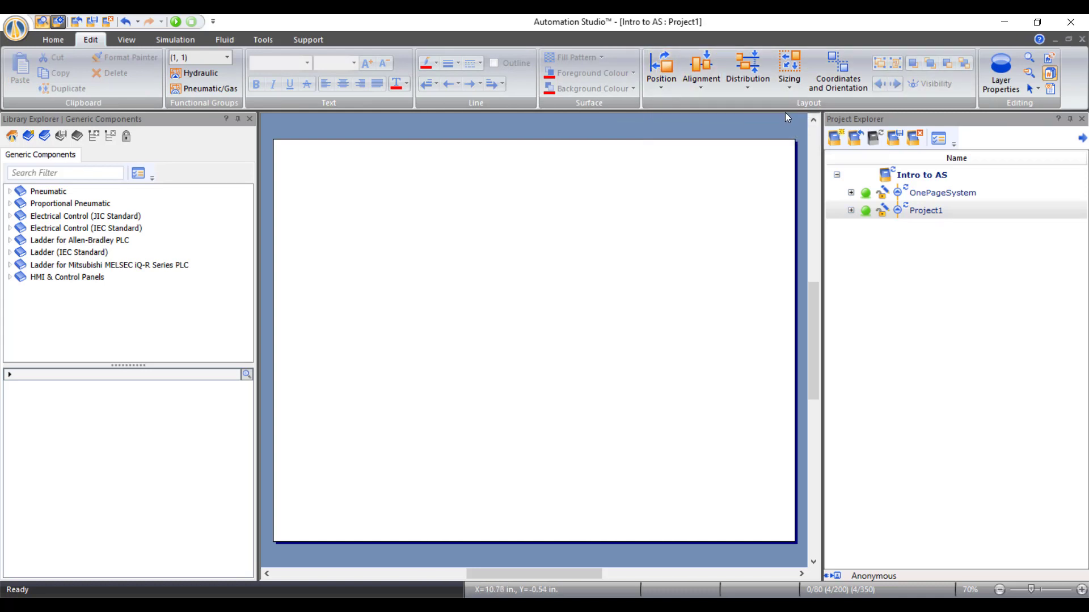
left_click(126, 40)
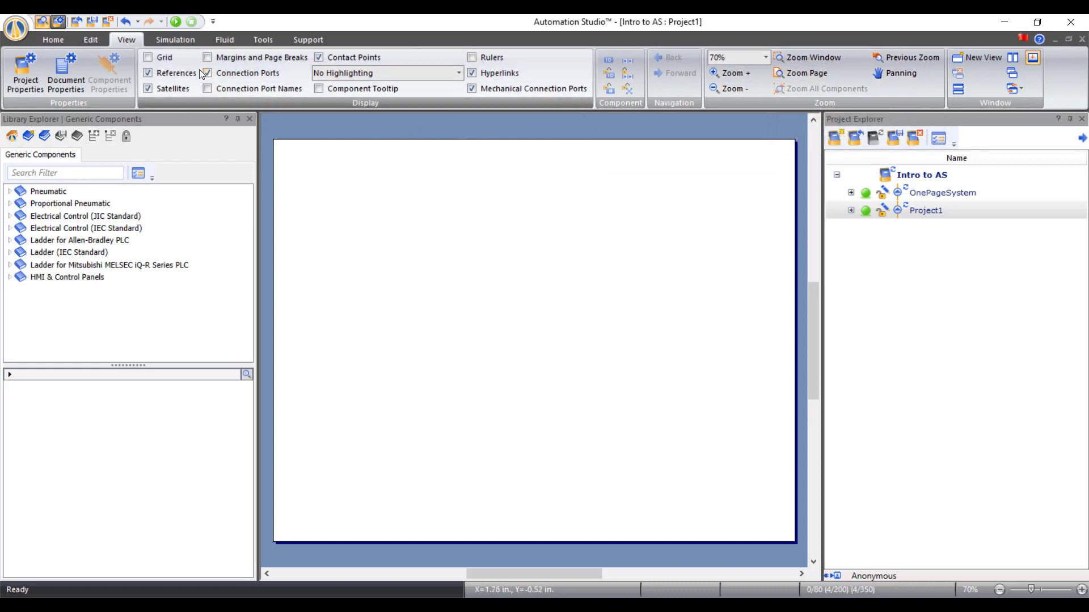
left_click(165, 61)
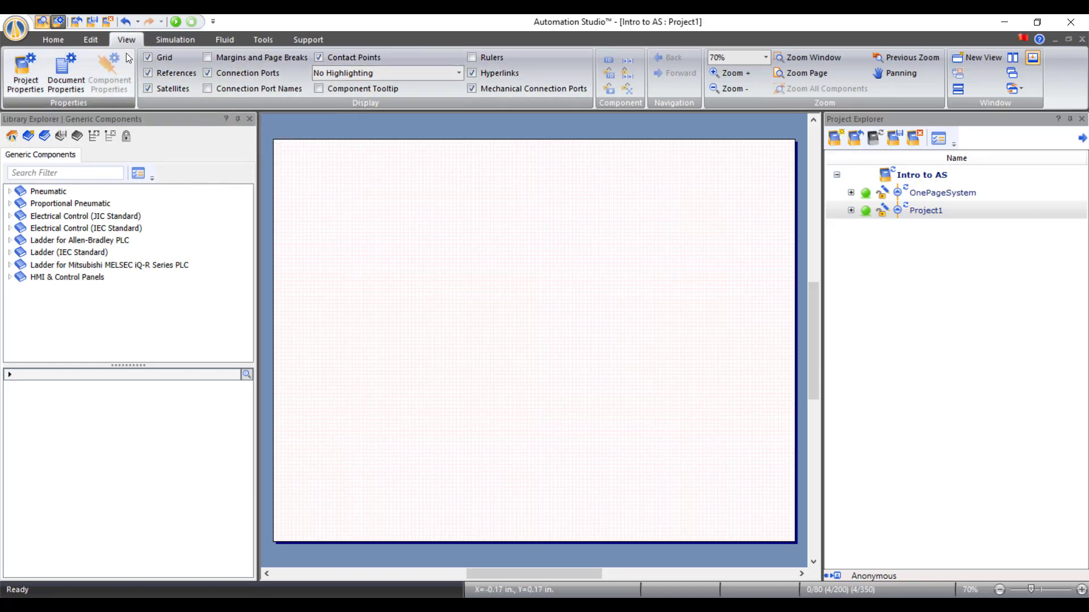
left_click(90, 40)
scroll(87, 38, "up", 1)
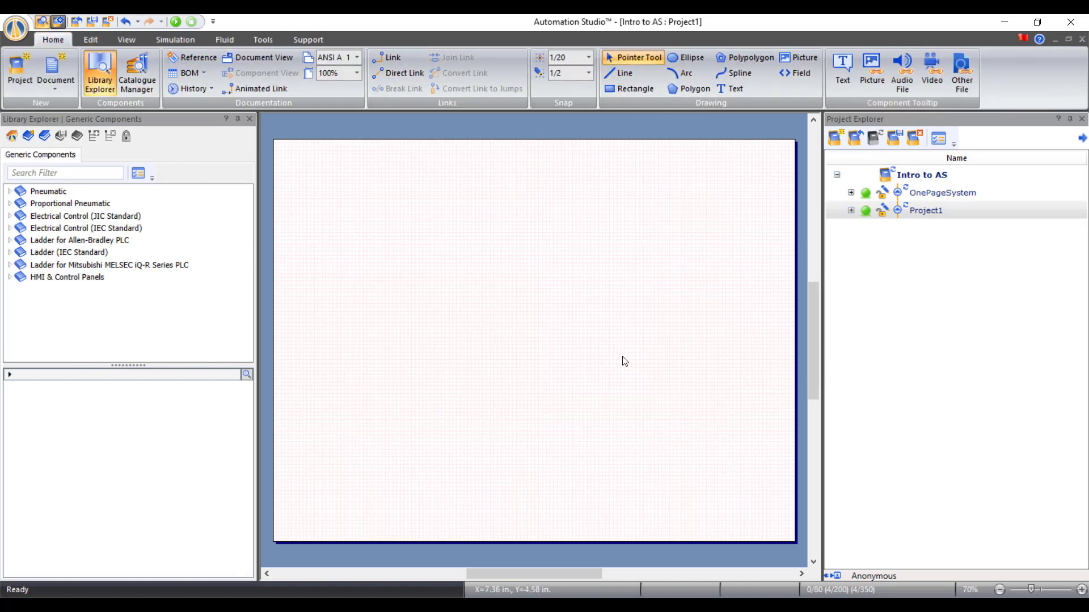
- Review the OnePageSystem diagram as a reference, and return to the Project1 diagram
double_click(964, 192)
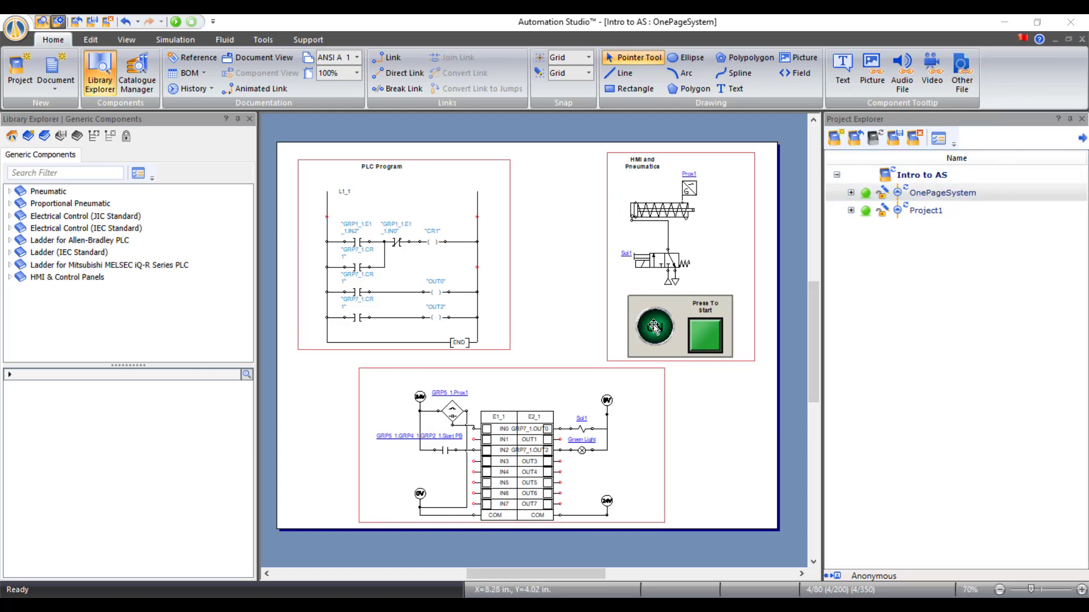
double_click(936, 215)
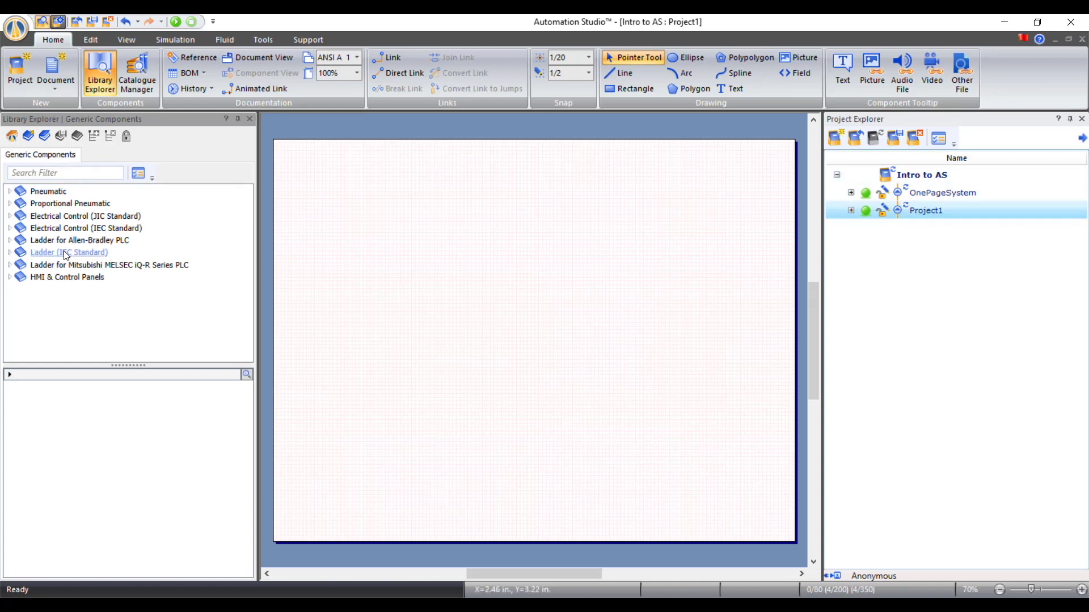
- Place a pneumatic Single-Acting Cylinder with Spring Return near the middle of the Project1 page, and hide the library's standards
left_click(10, 191)
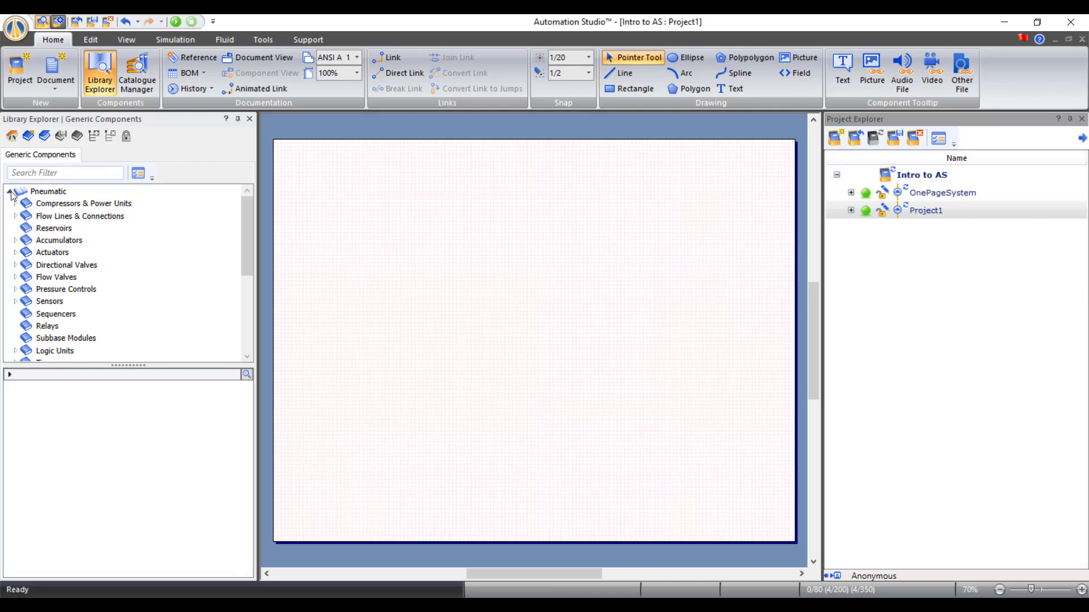
left_click(39, 193)
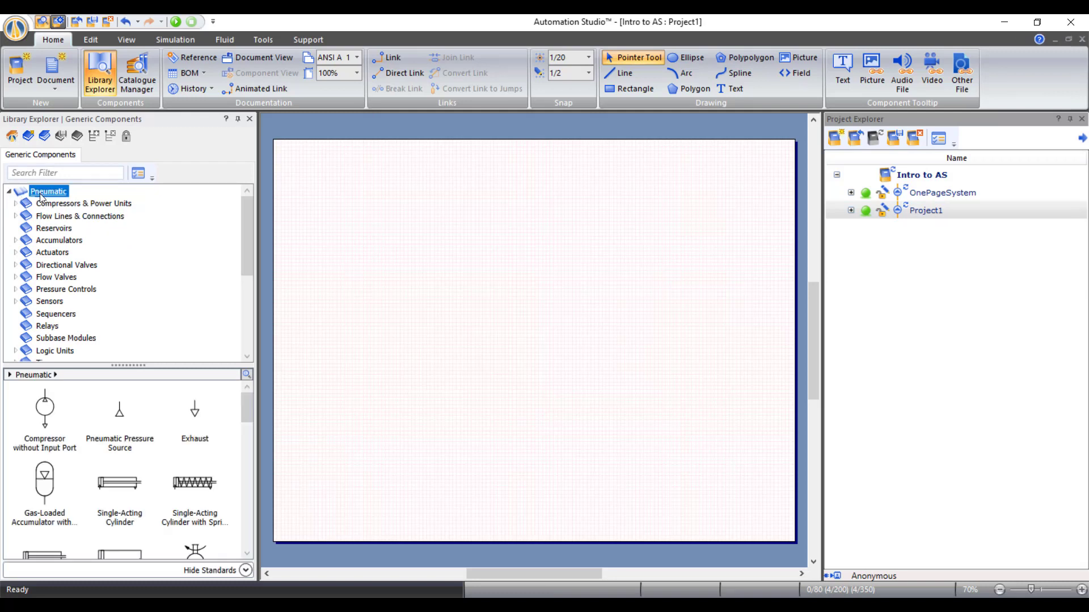
scroll(80, 453, "down", 3)
scroll(80, 454, "down", 2)
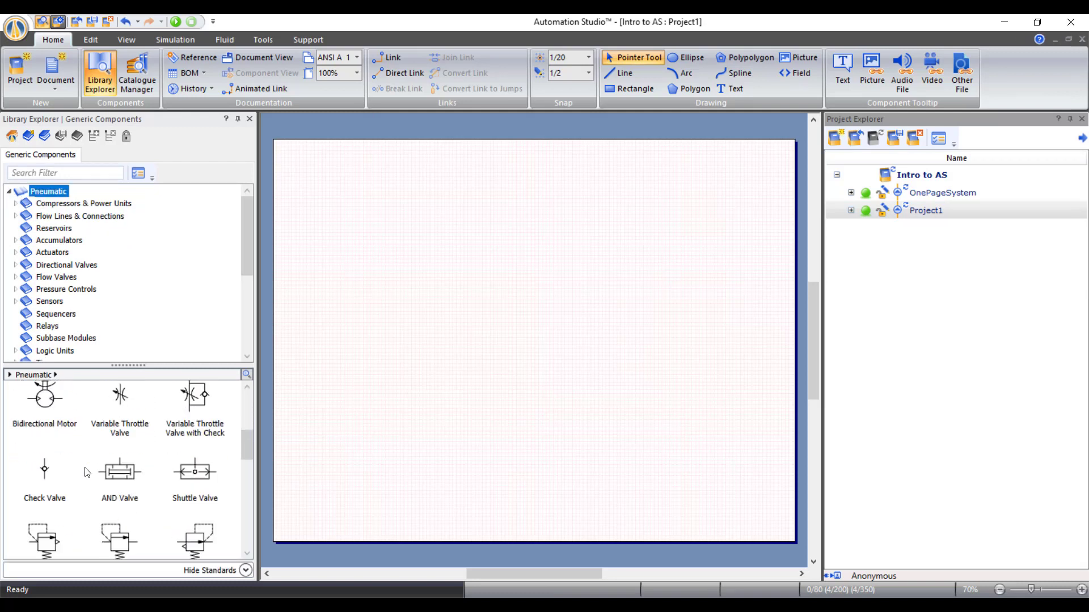
scroll(110, 481, "down", 8)
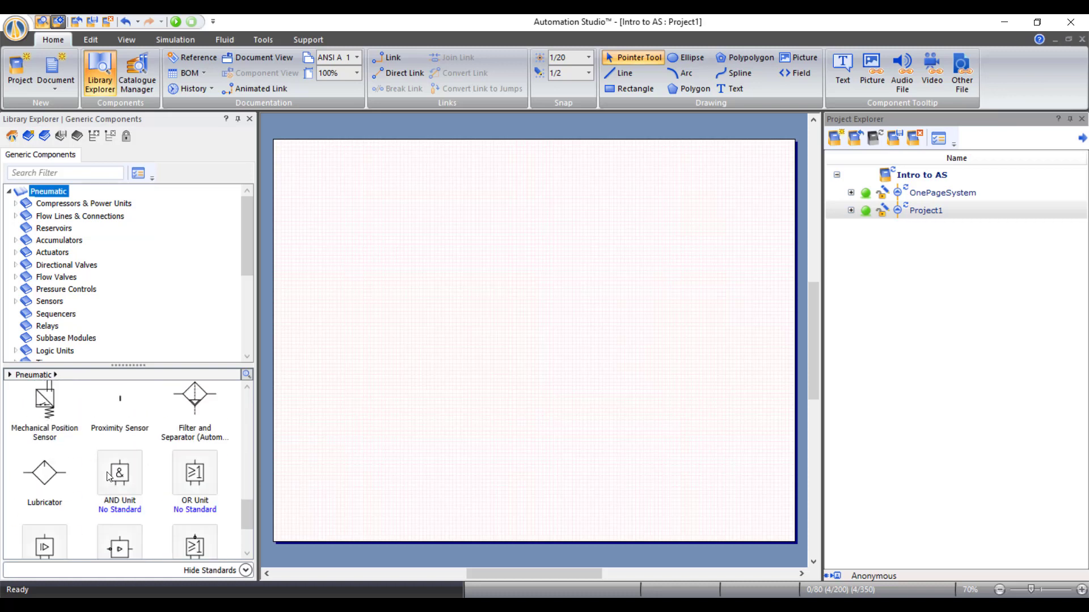
scroll(99, 472, "up", 12)
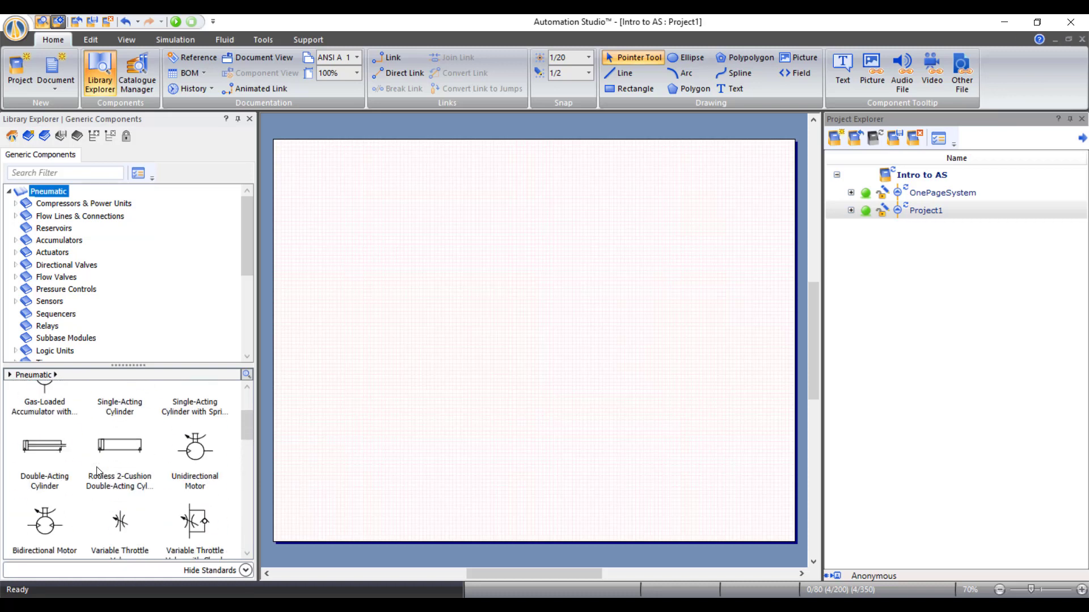
scroll(99, 475, "up", 1)
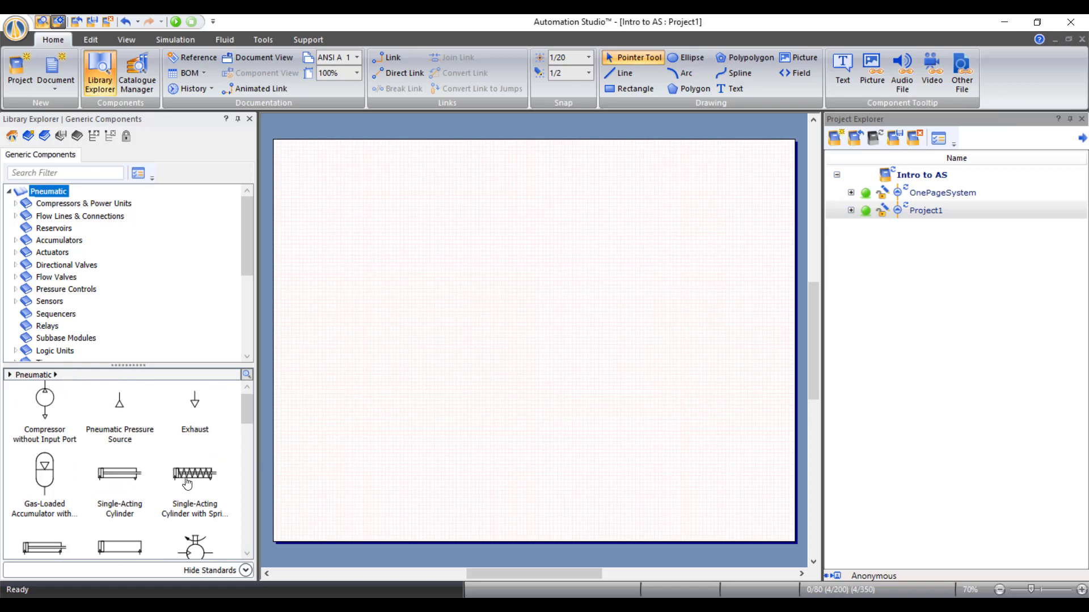
left_click_drag(189, 484, 579, 260)
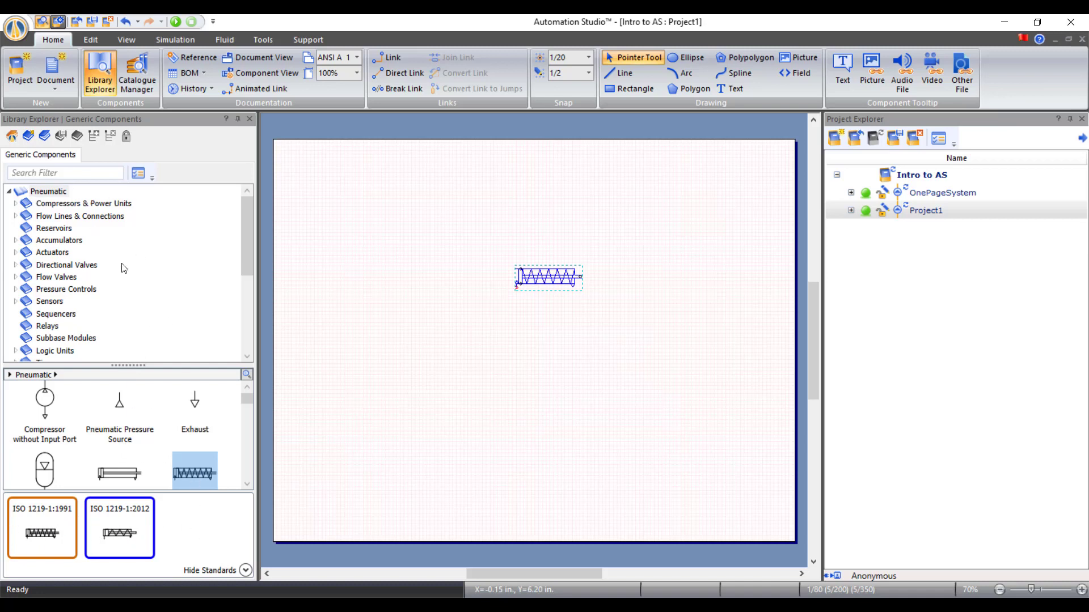
left_click(230, 572)
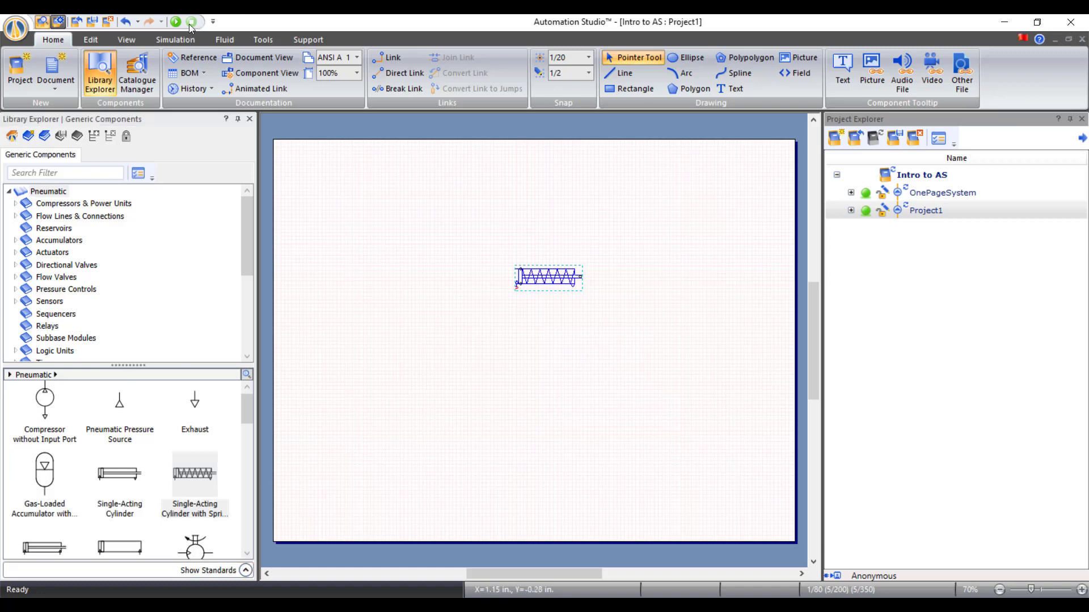
- Set the cylinder's Apparent Length to 5 in its Builder properties and save the change
double_click(555, 278)
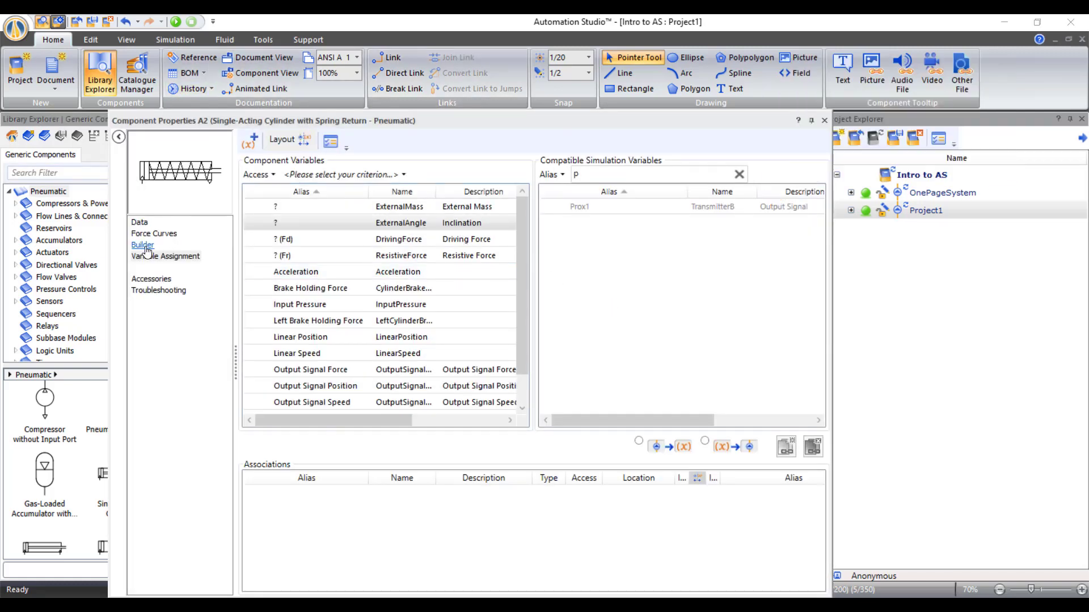
left_click(143, 245)
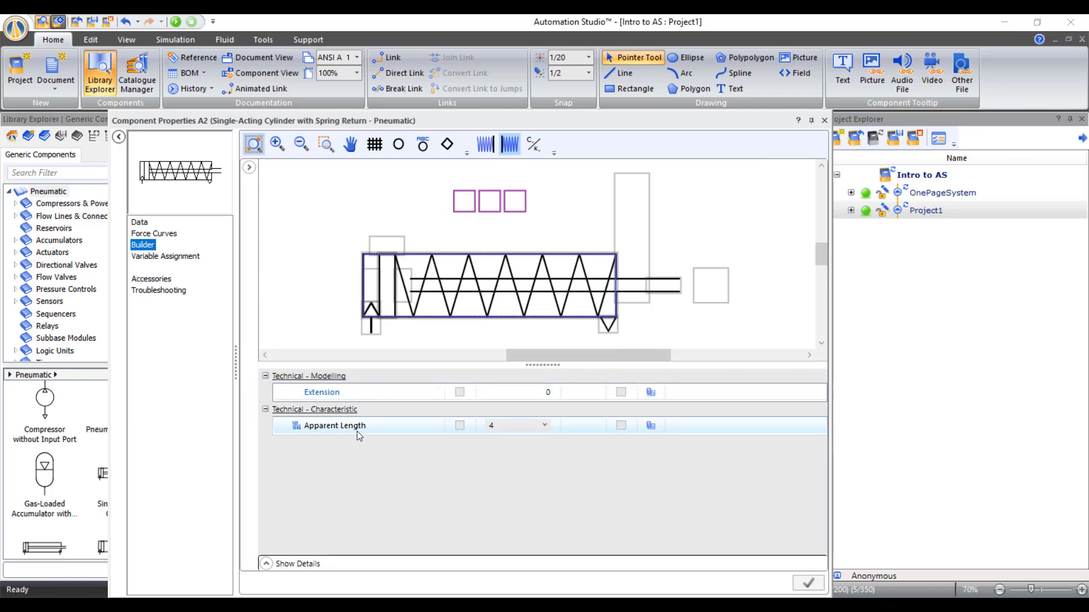
left_click(536, 429)
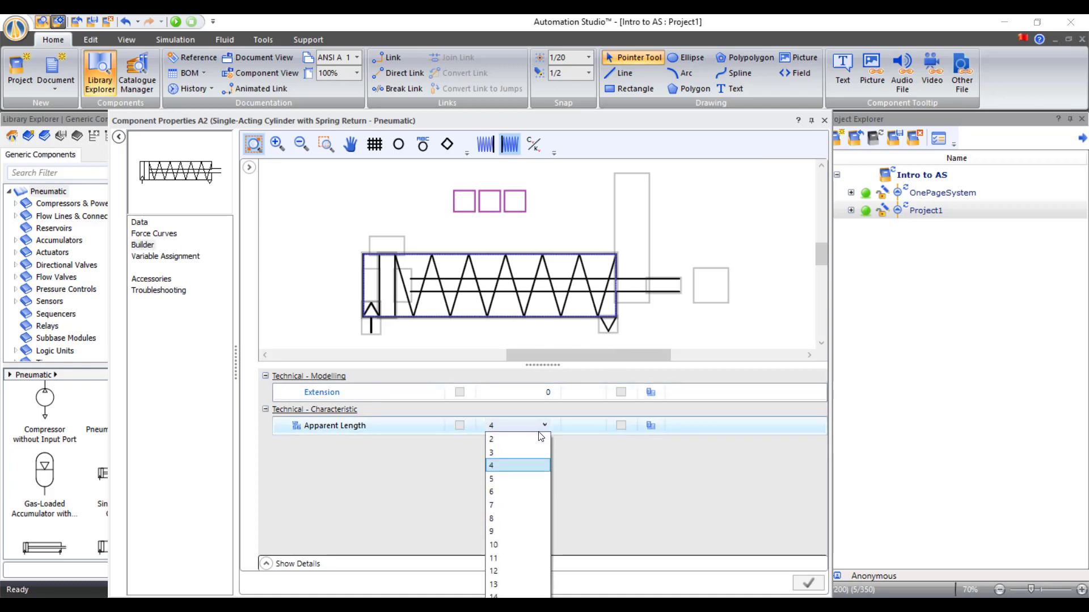
left_click(505, 505)
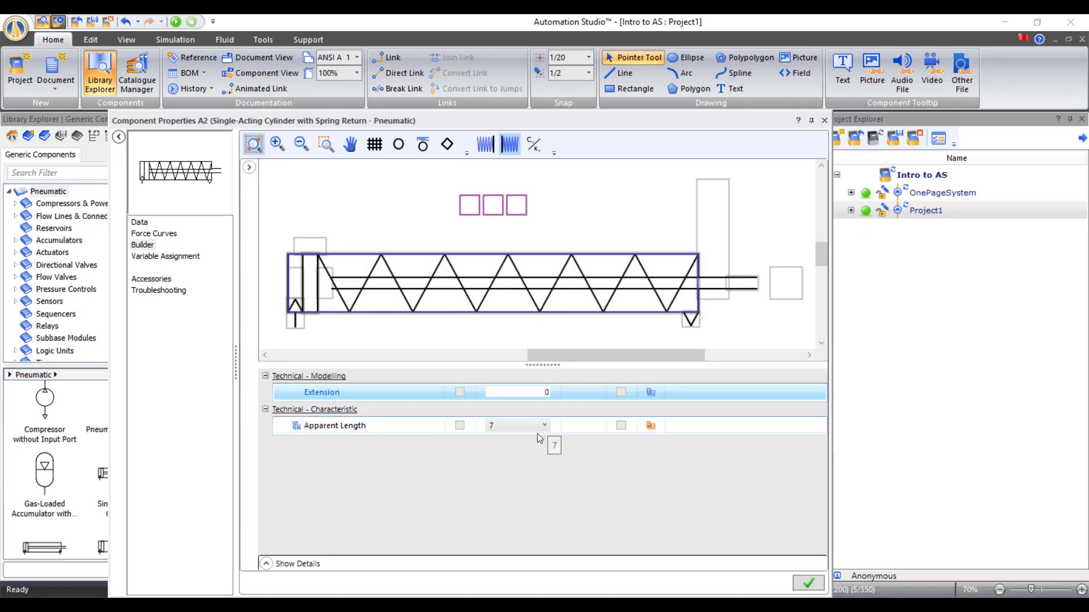
left_click(487, 148)
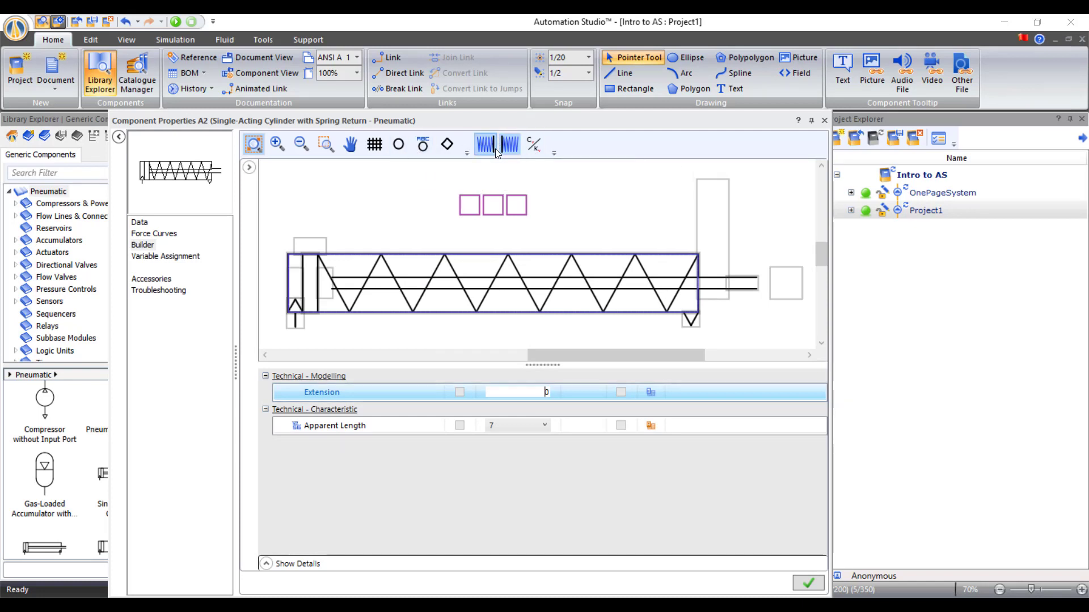
left_click(495, 148)
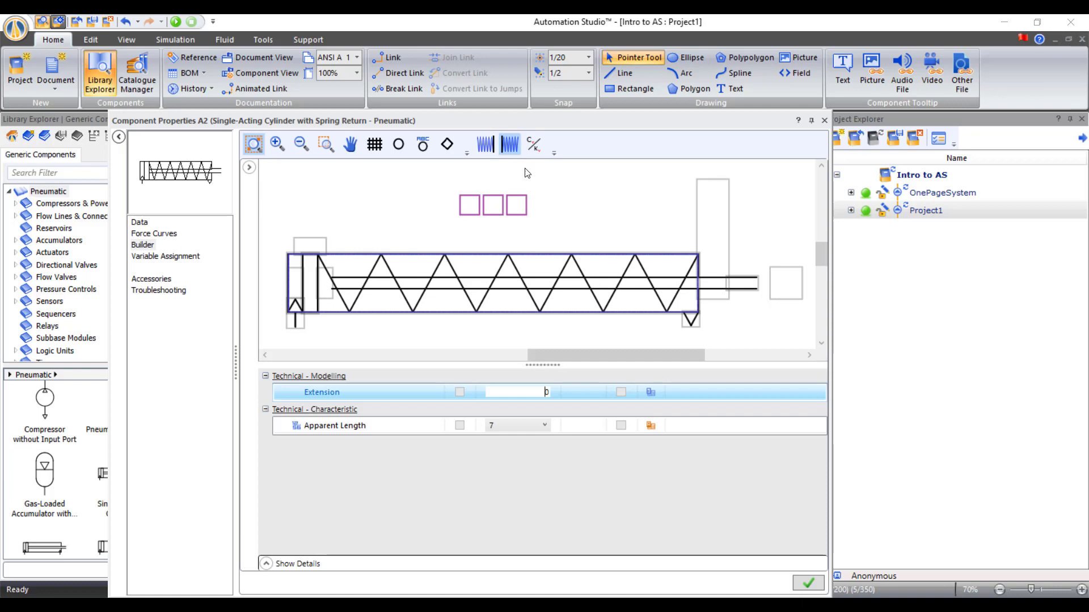
left_click(524, 424)
left_click(499, 476)
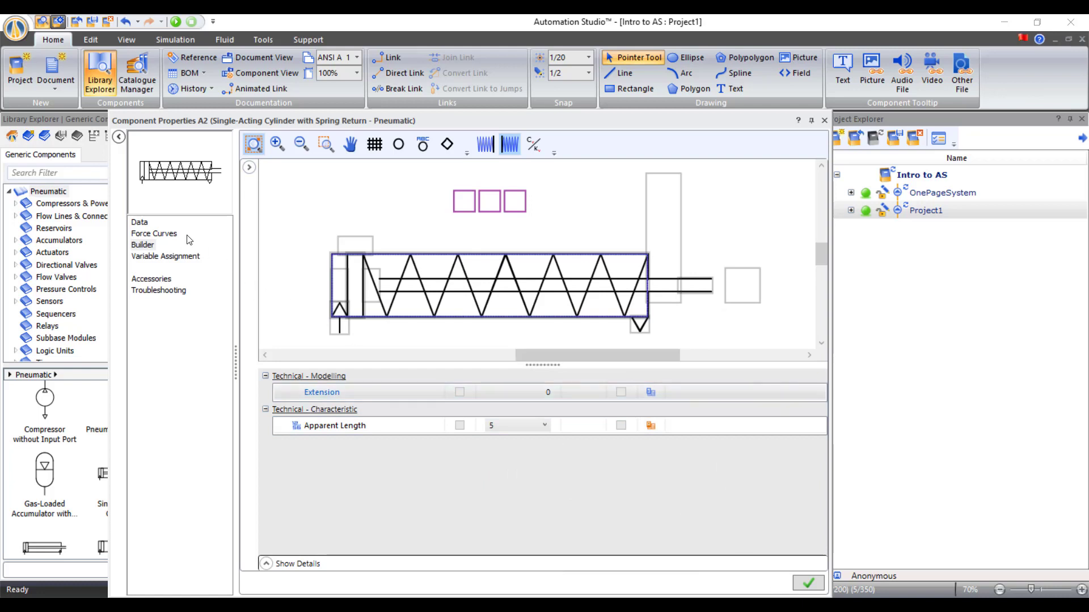
left_click(145, 224)
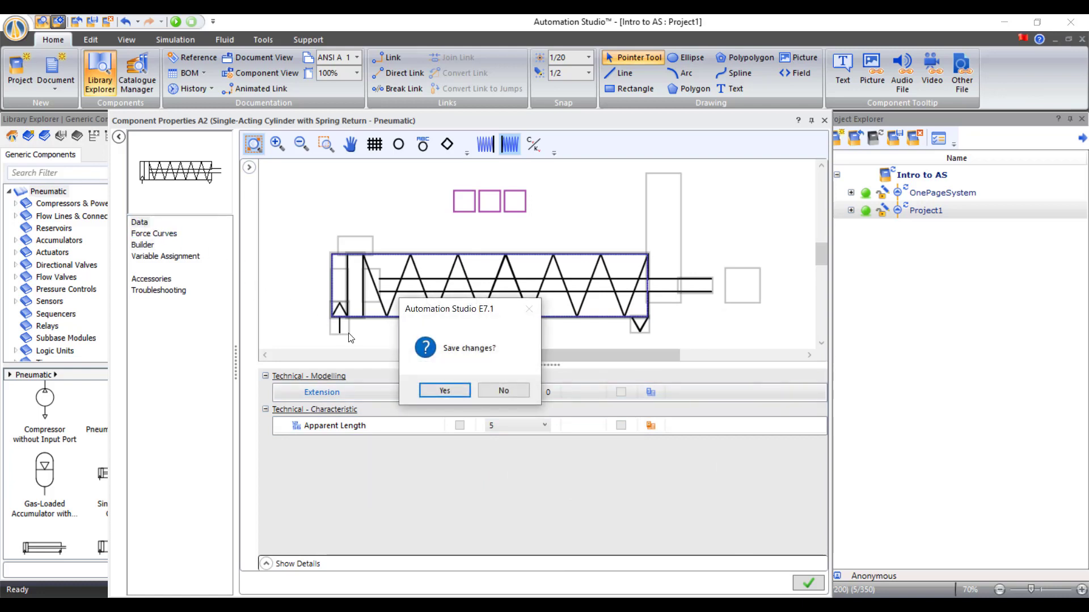
left_click(444, 396)
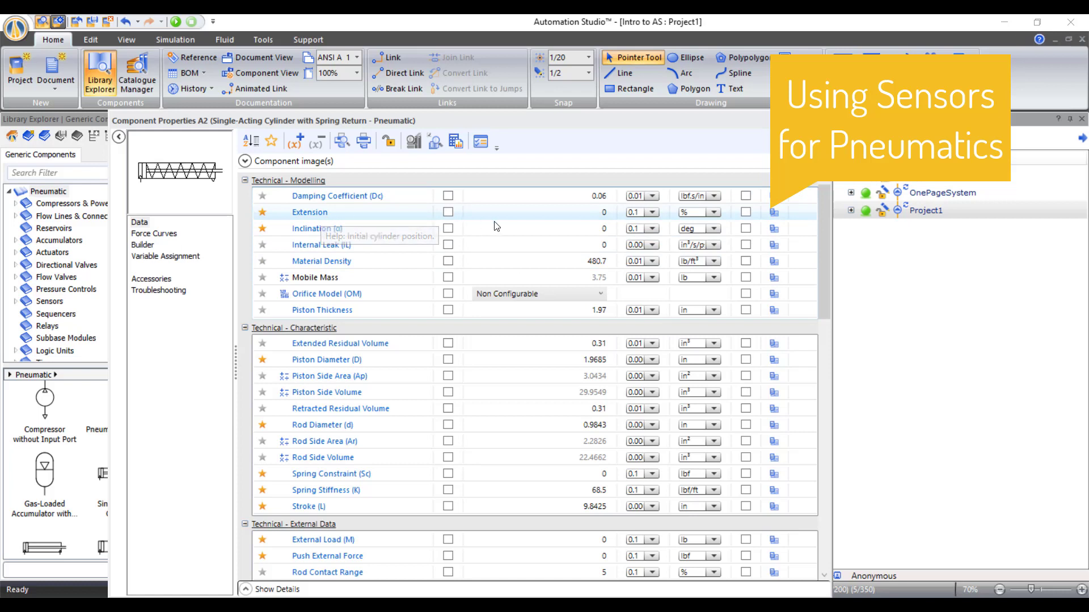
- Set the cylinder's Extension to 100 % in its technical data, and close its properties
left_click(603, 214)
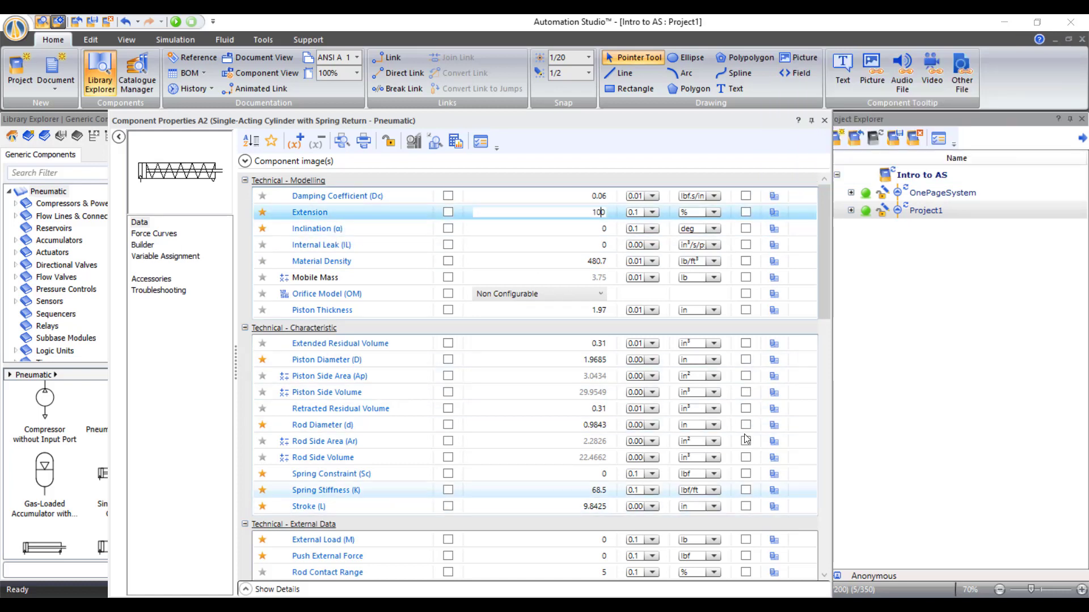
left_click(587, 228)
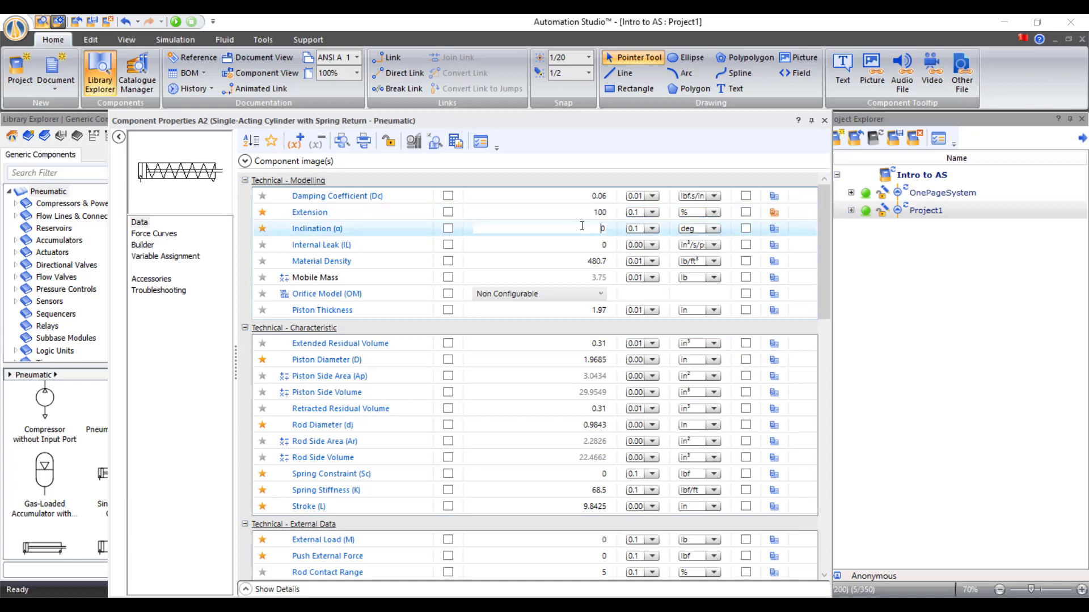
left_click(581, 195)
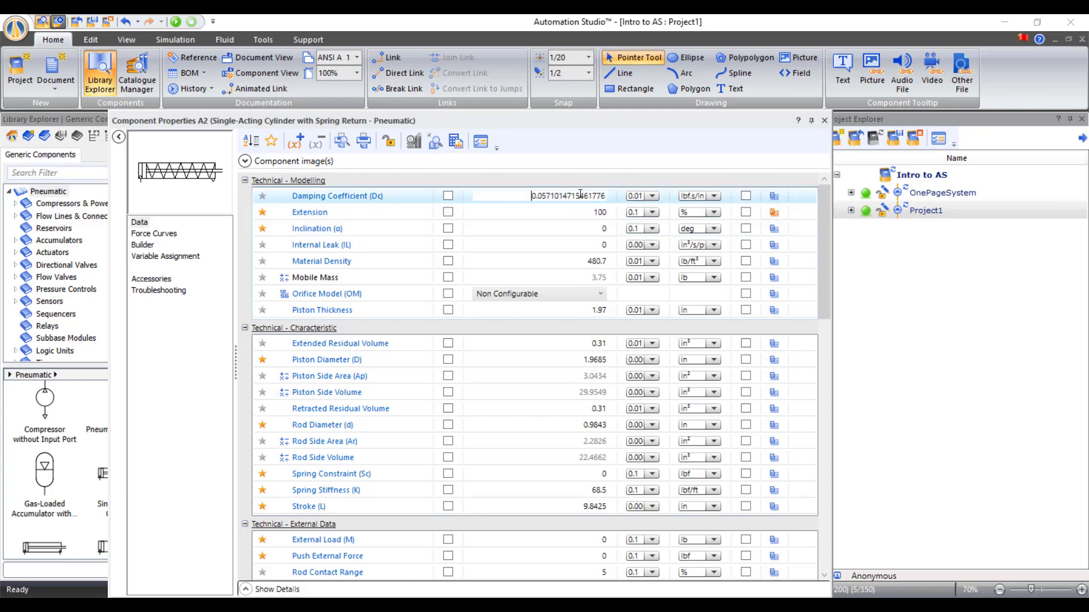
left_click(824, 120)
left_click(728, 242)
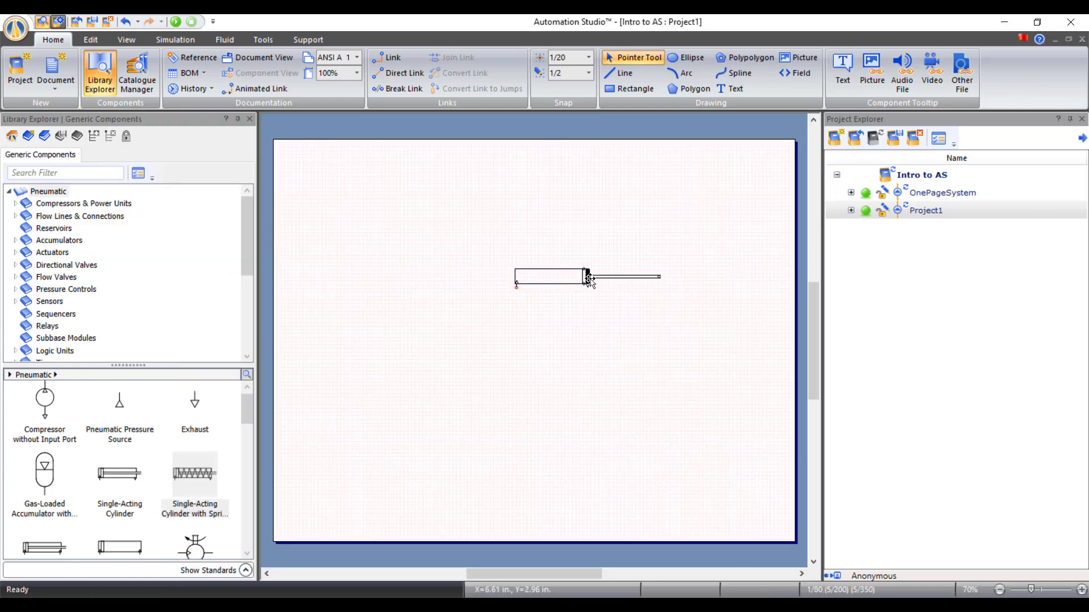
- Move the cylinder to the upper-right part of the Project1 page
left_click_drag(566, 275, 682, 260)
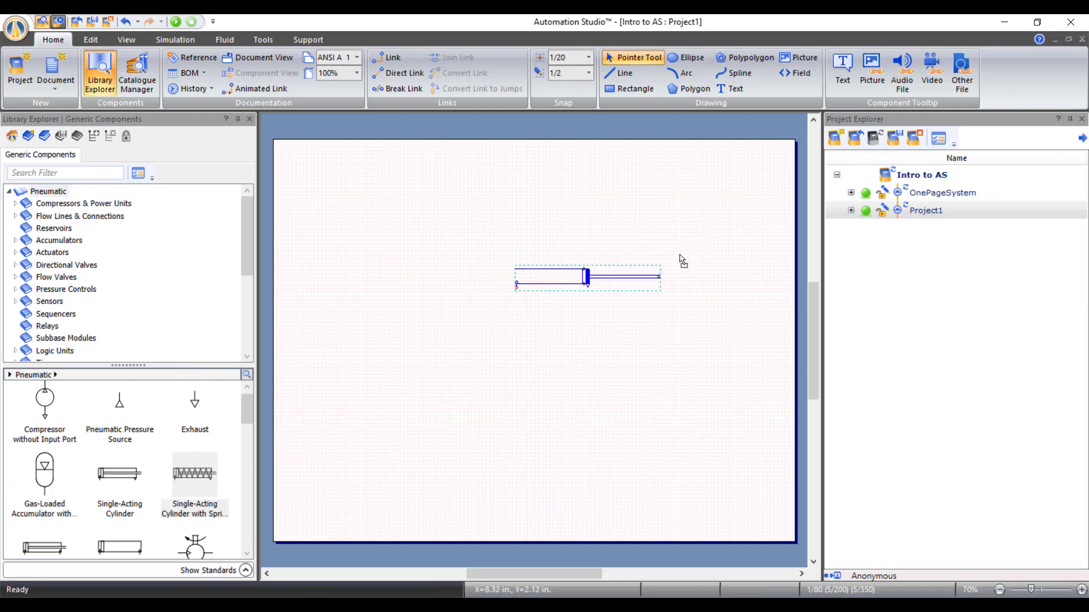
left_click(697, 327)
- Place a pneumatic Proximity Sensor just above the cylinder's piston and give its output signal the alias Prox1
scroll(136, 435, "down", 2)
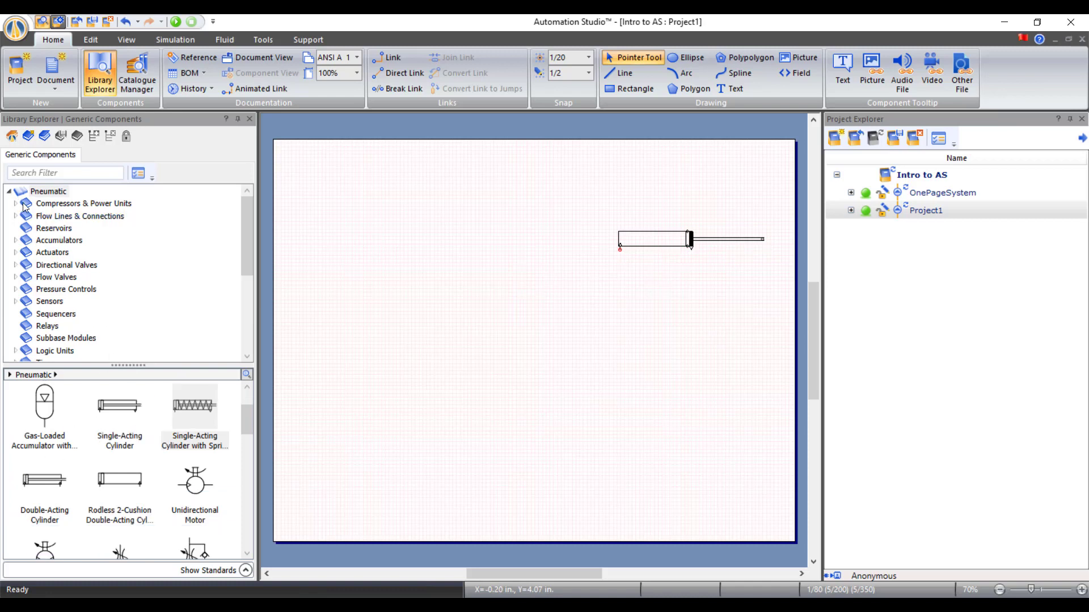
left_click(50, 302)
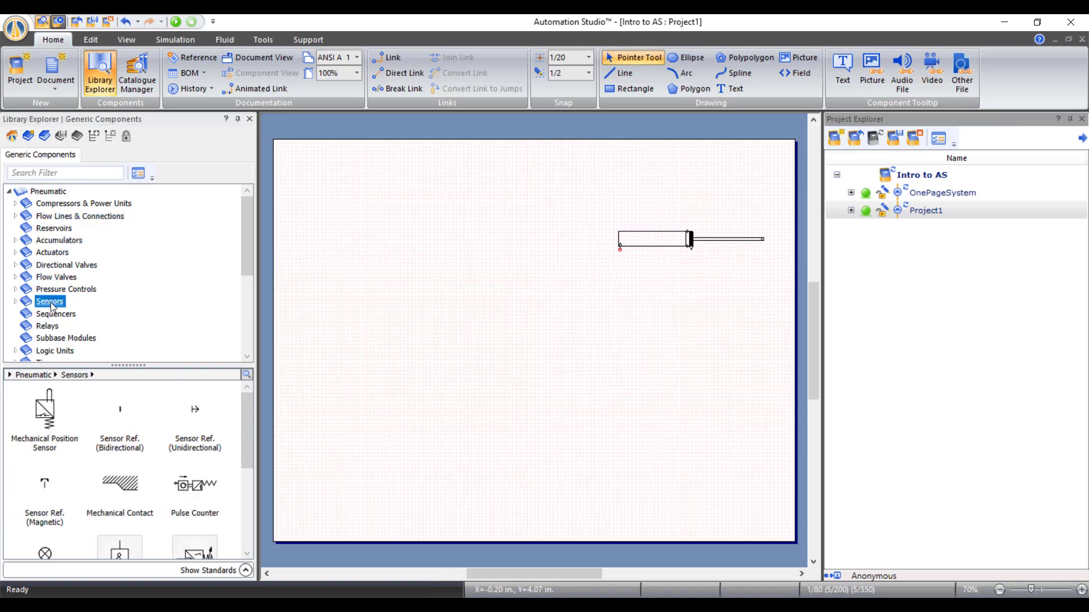
left_click(15, 302)
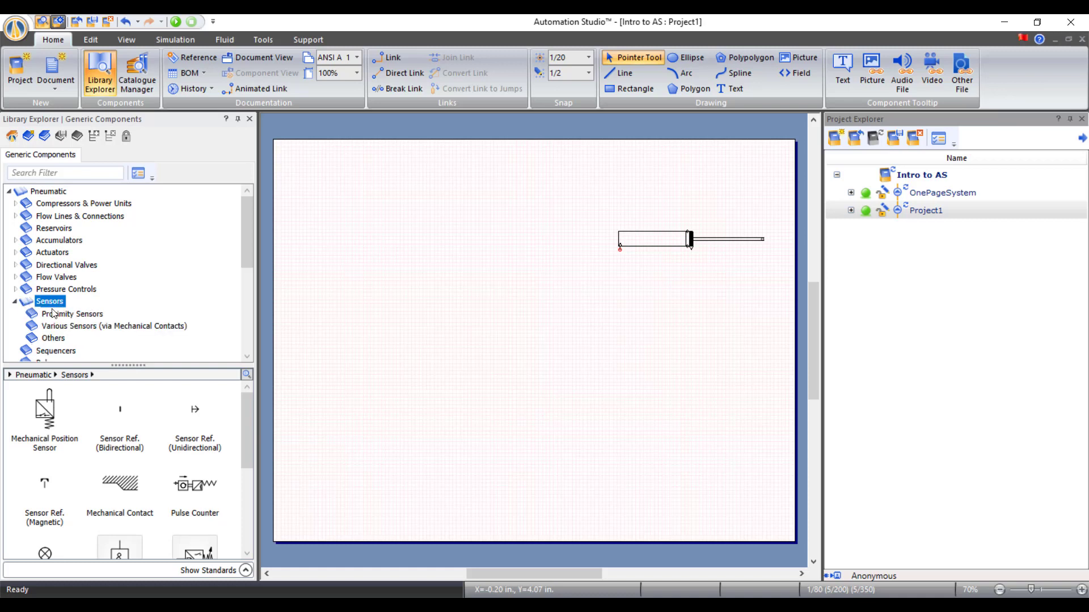
scroll(60, 305, "down", 1)
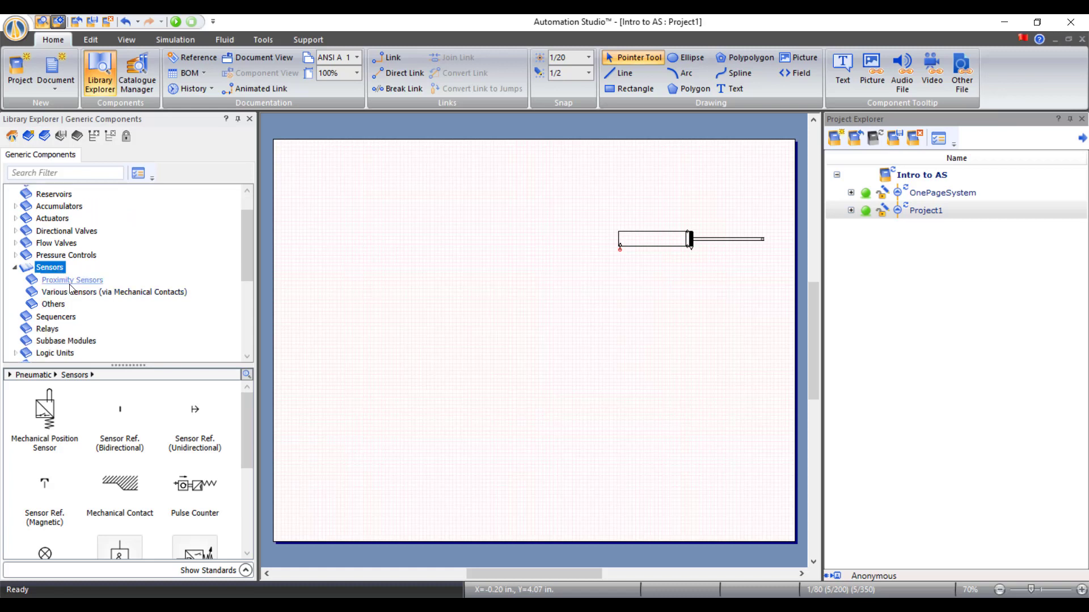
left_click(71, 280)
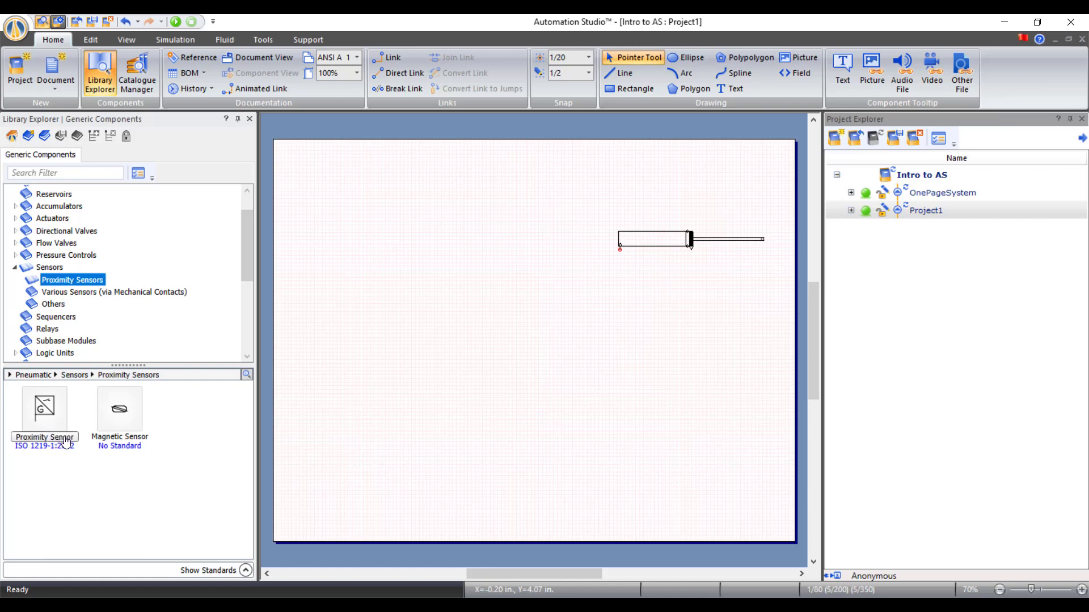
left_click_drag(40, 413, 741, 215)
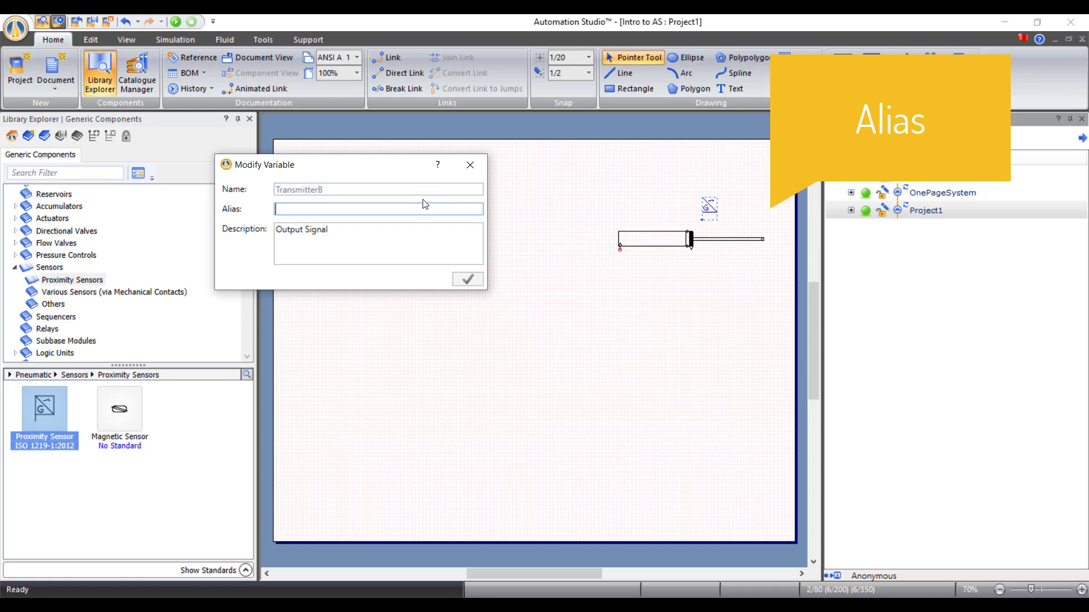
type("Prox1")
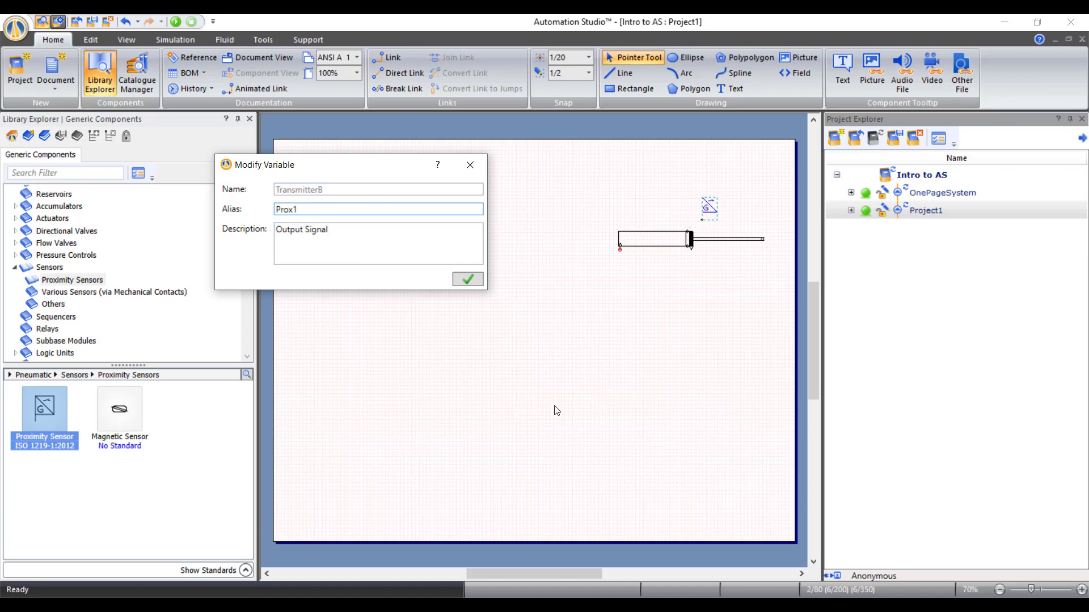
left_click(467, 280)
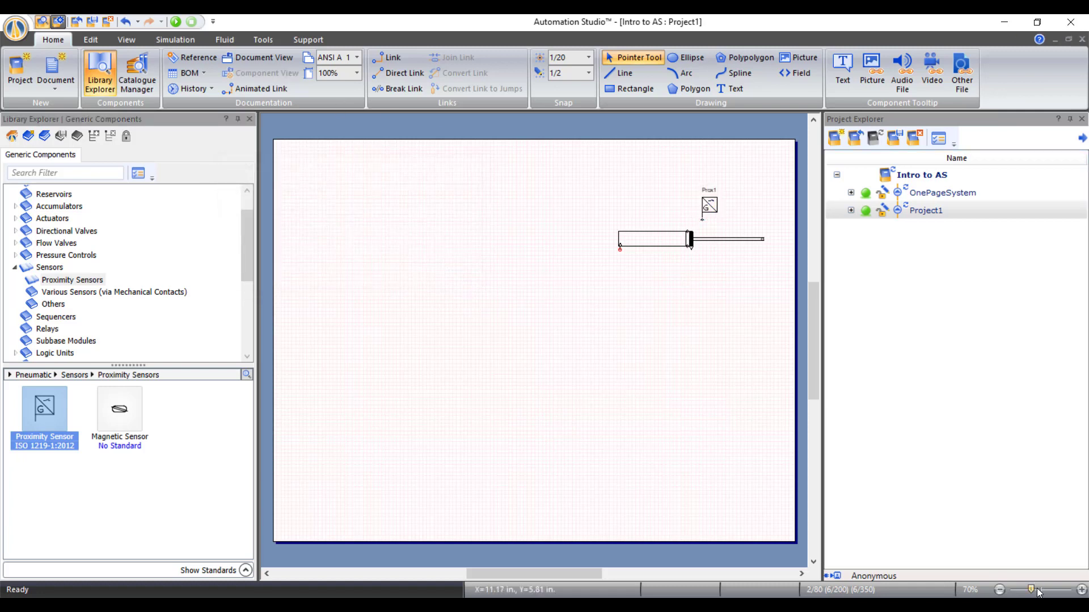
- Move the Prox1 sensor down so its tip sits on the upper connection point of the cylinder's extended piston
left_click_drag(1034, 590, 1041, 590)
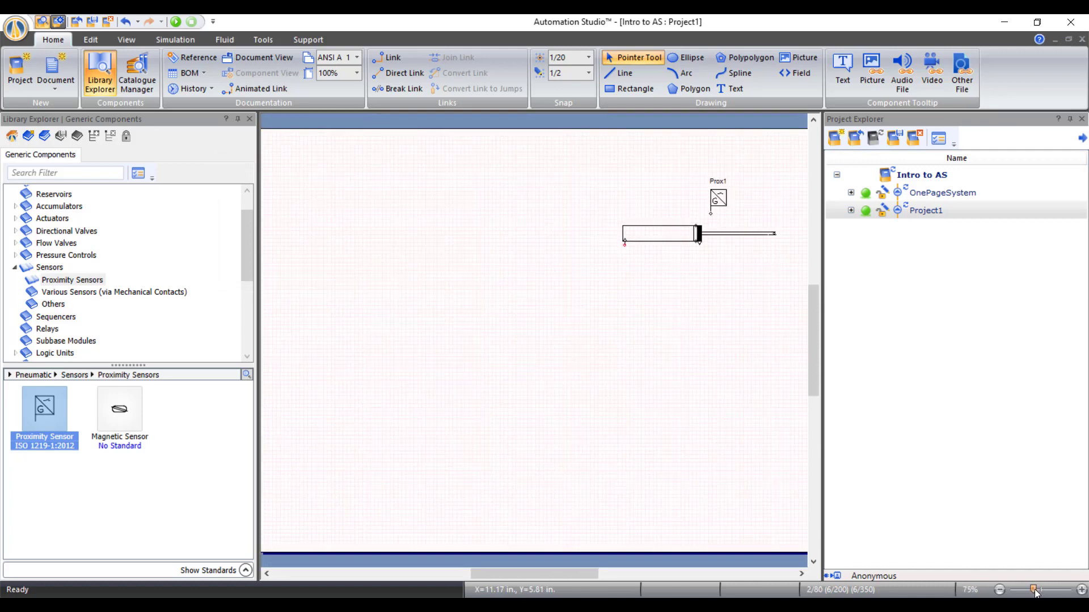
left_click_drag(556, 569, 597, 571)
scroll(517, 412, "up", 3)
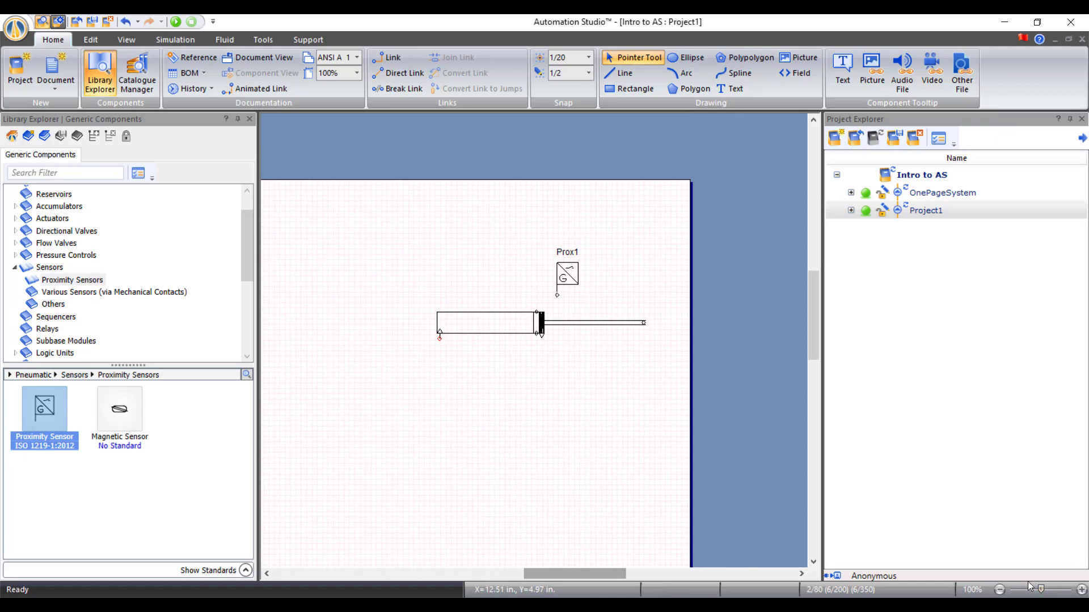
mouse_move(1041, 593)
left_mouse_down()
mouse_move(1056, 590)
mouse_move(1046, 590)
left_mouse_up()
scroll(754, 375, "up", 2)
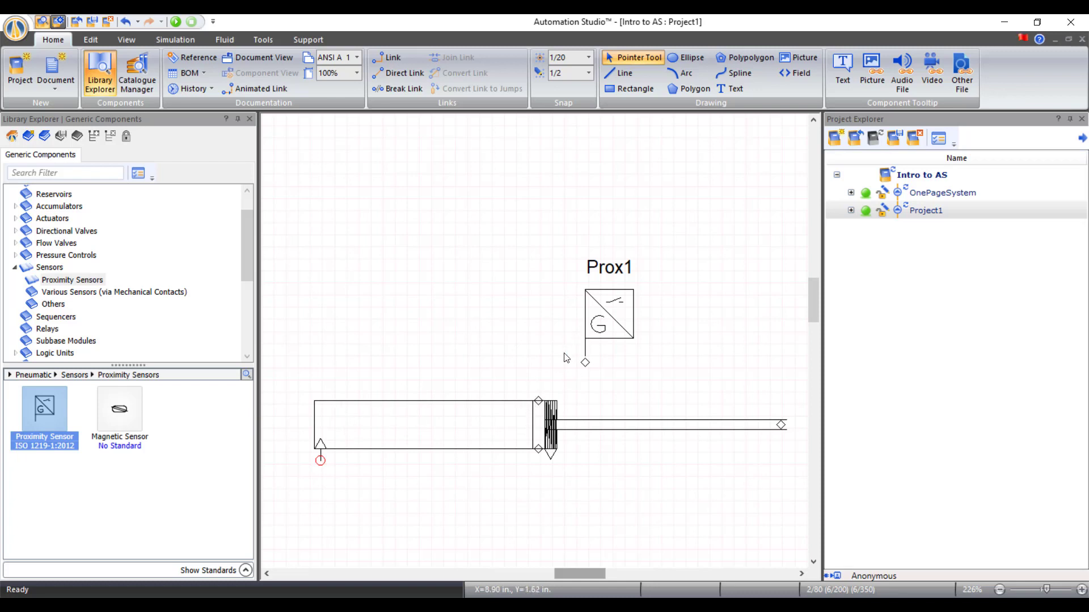
left_click_drag(596, 335, 553, 373)
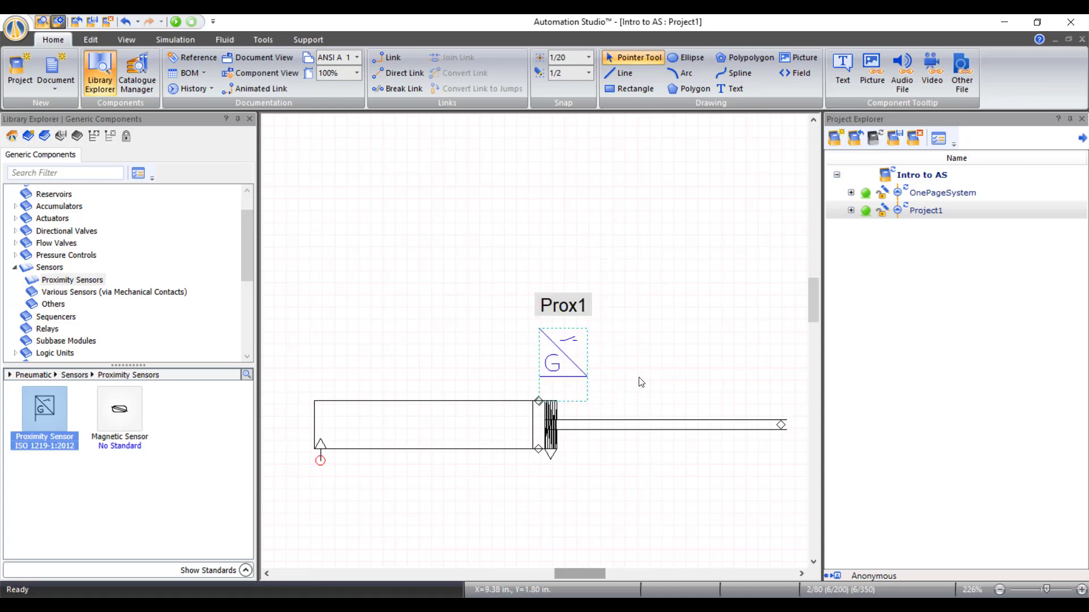
left_click(618, 378)
left_click_drag(563, 369, 567, 376)
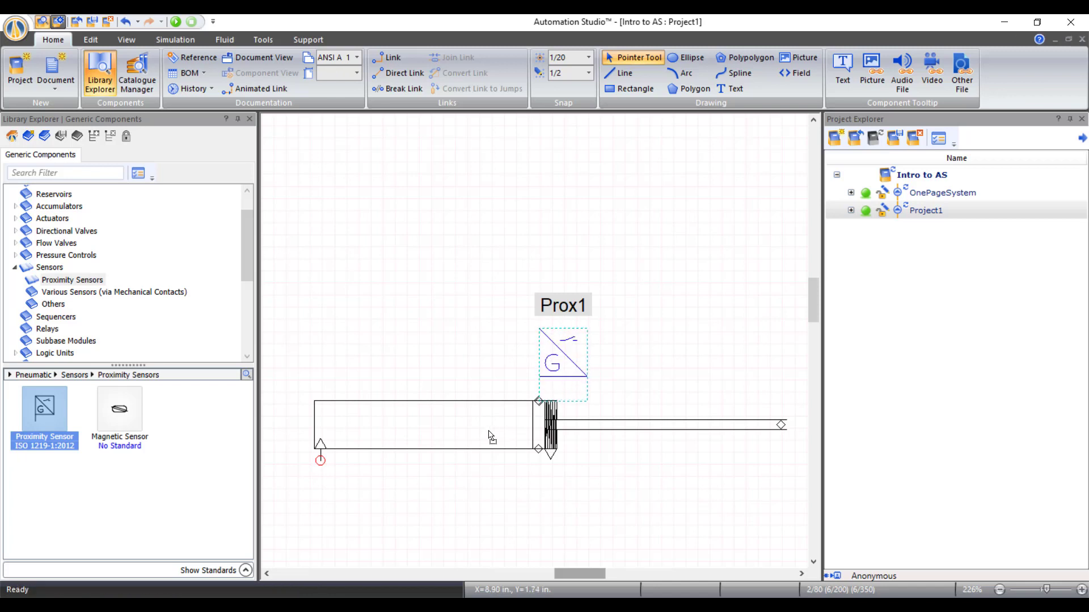
left_click(493, 435)
left_click_drag(492, 434, 488, 430)
left_click(482, 289)
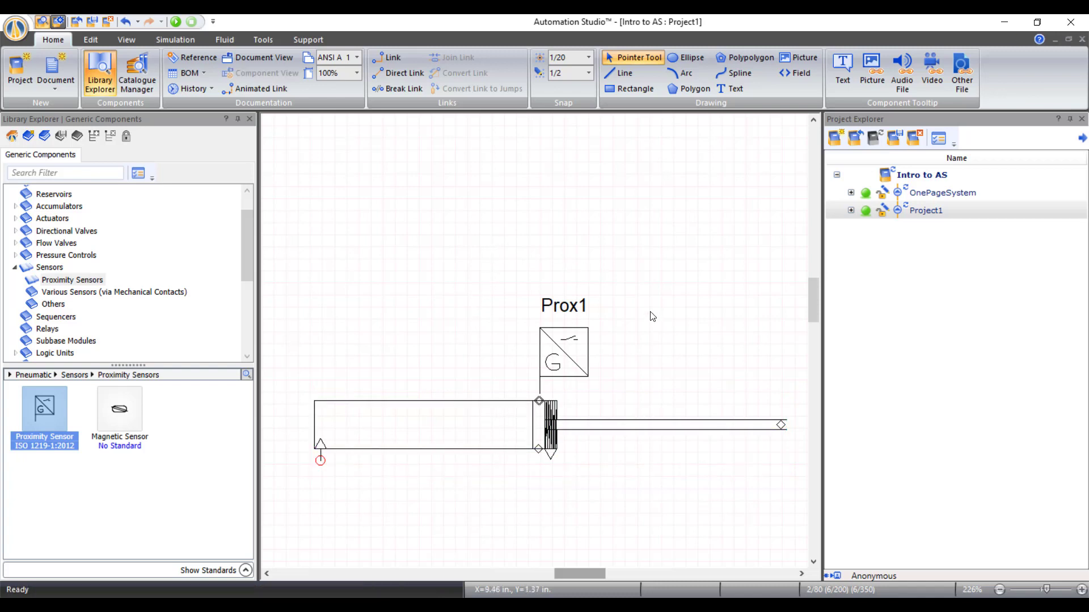
- Set the cylinder's Extension to 0 % in its technical data and close its properties
left_click(1001, 590)
left_click(1001, 590)
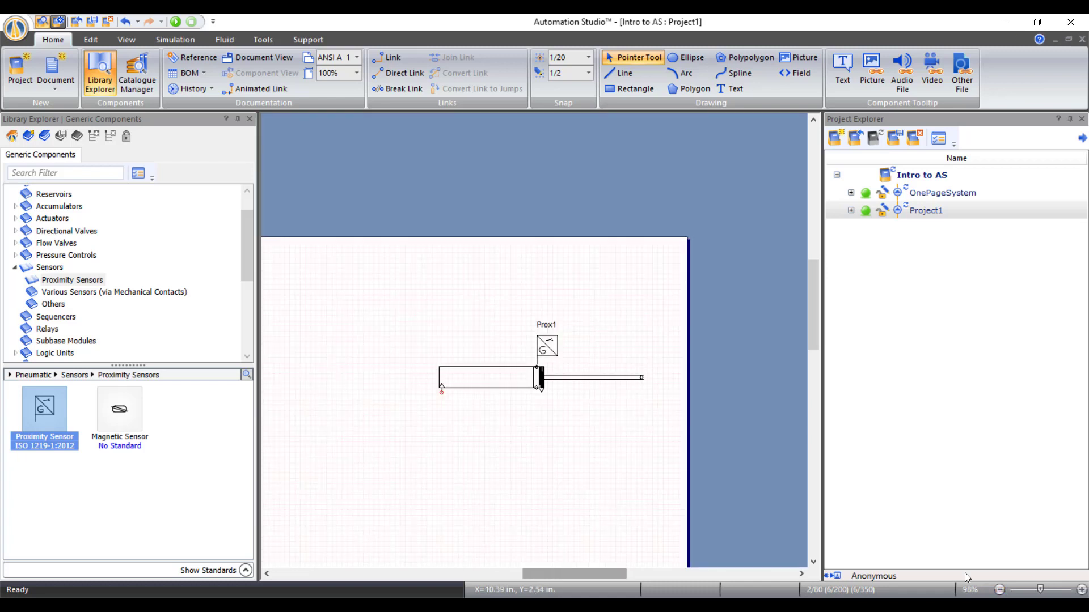
double_click(503, 381)
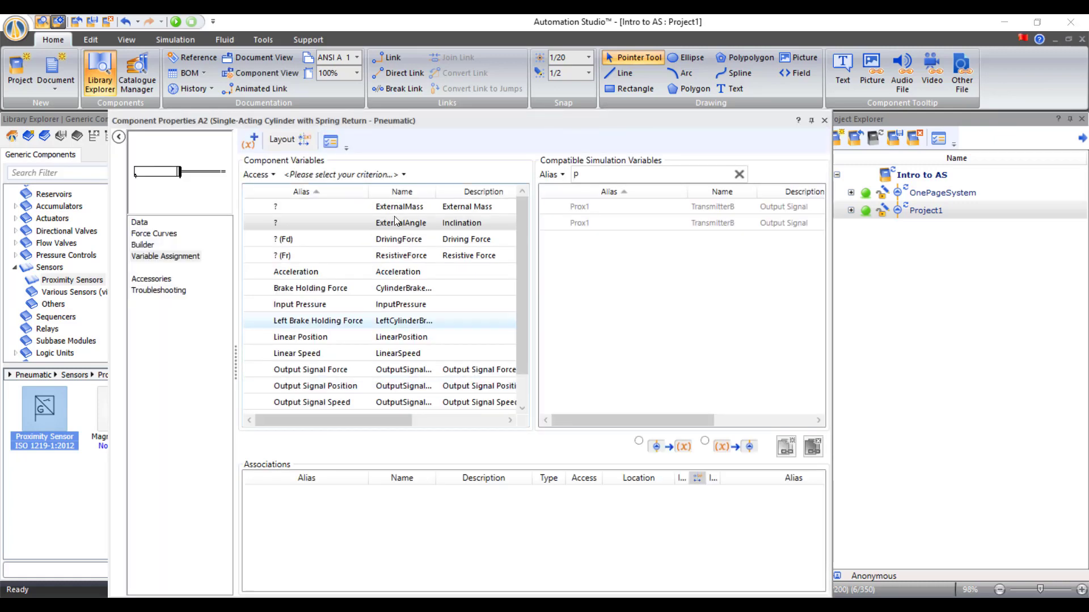
left_click(142, 223)
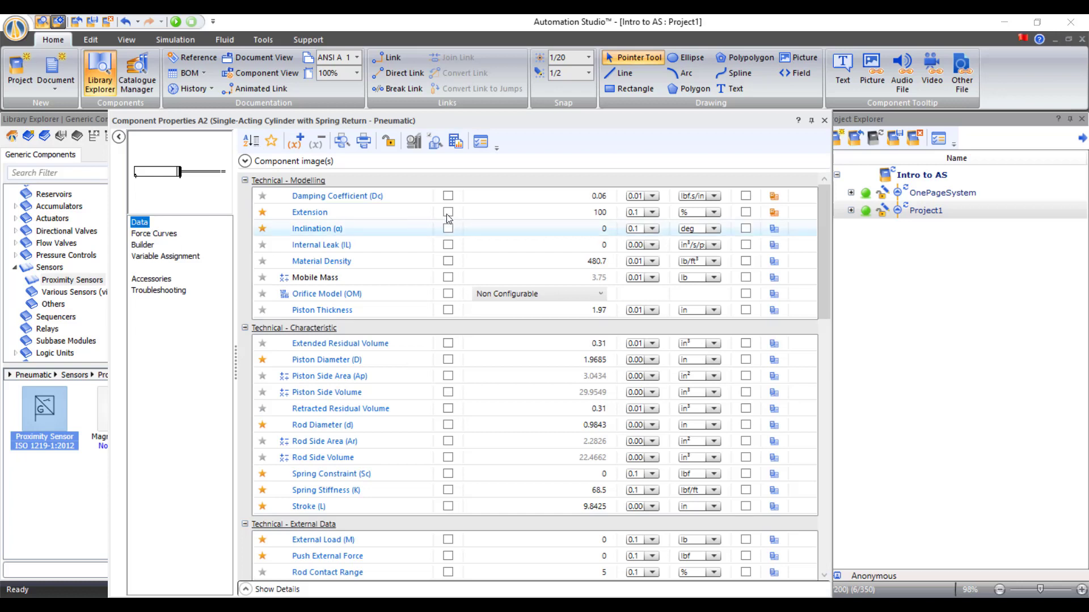
left_click(596, 214)
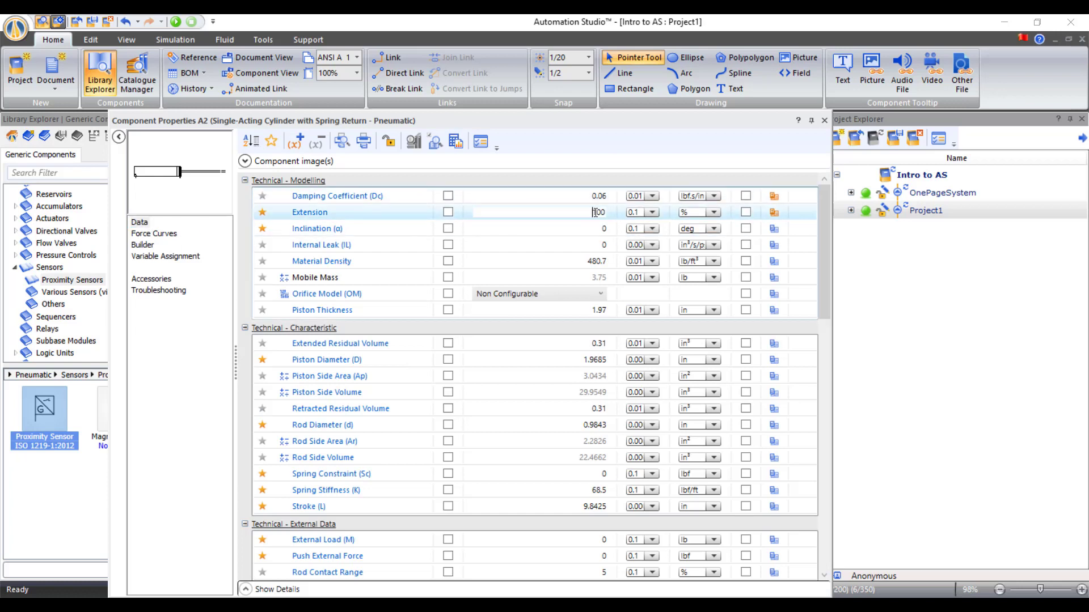
double_click(596, 212)
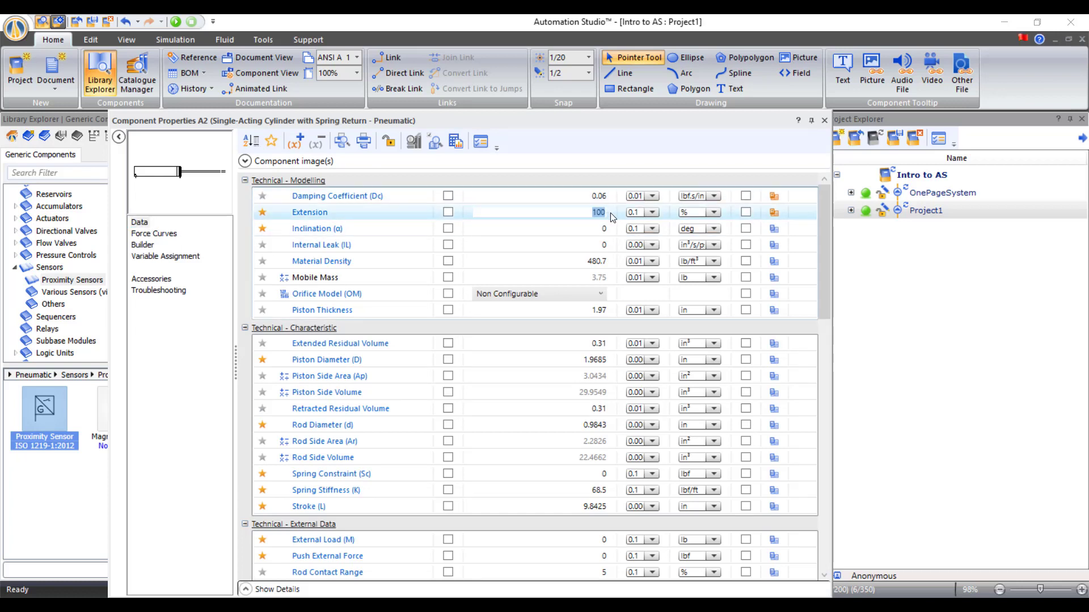
key("Return")
left_click(597, 230)
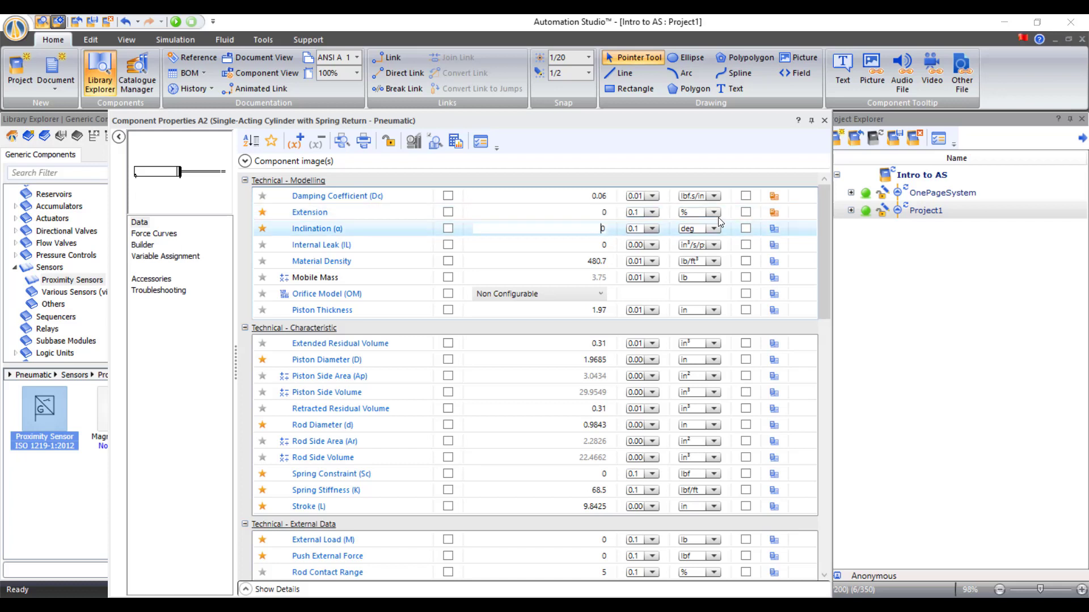
left_click(824, 121)
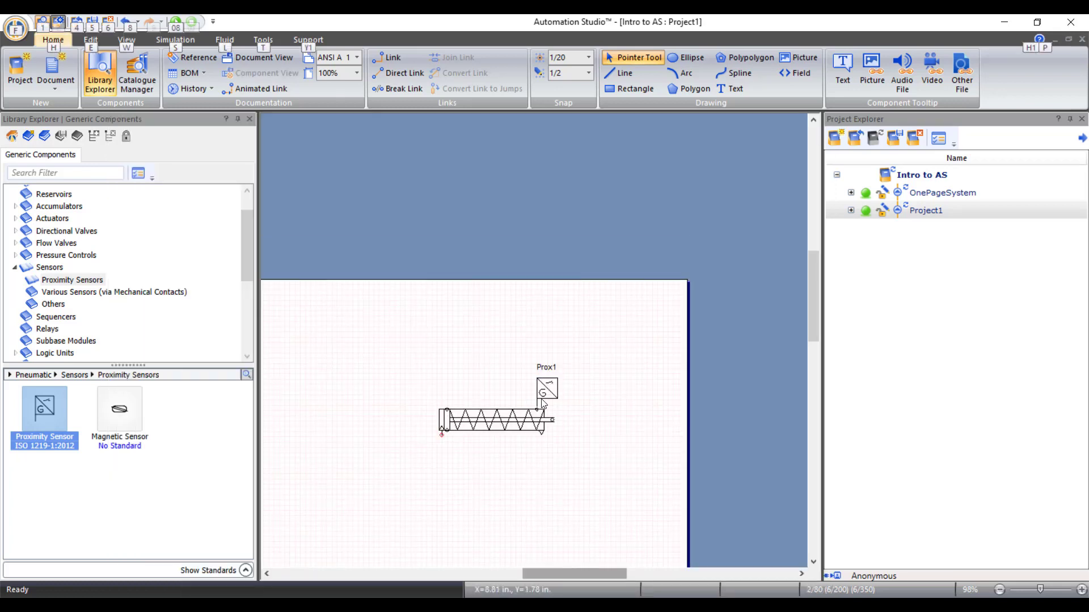
- Examine the cylinder's piston and connection points in relation to the Prox1 sensor up close
key("alt")
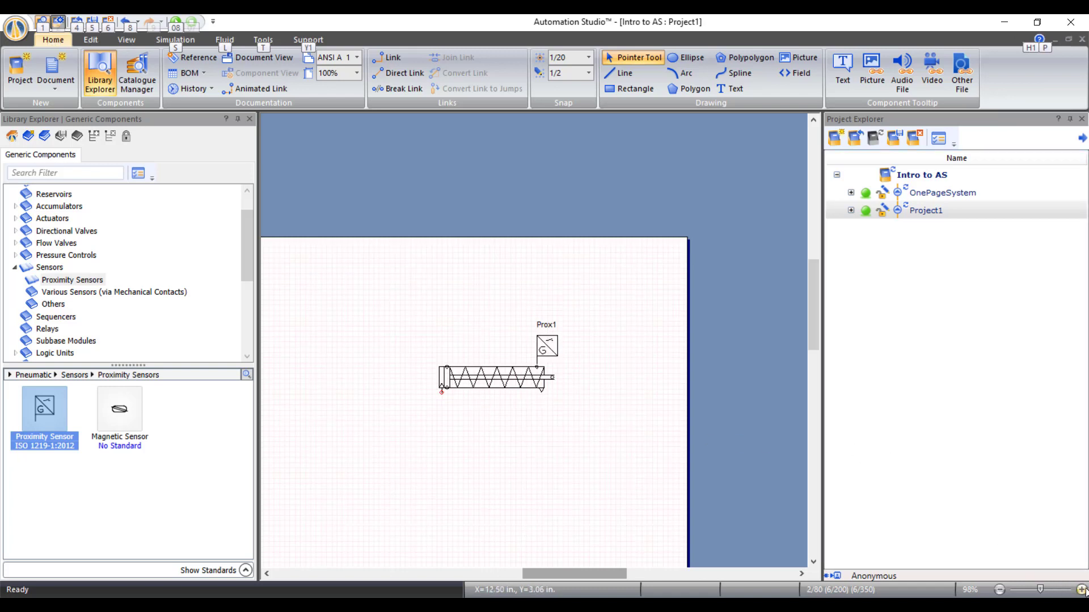
scroll(723, 386, "up", 5)
scroll(596, 544, "down", 1)
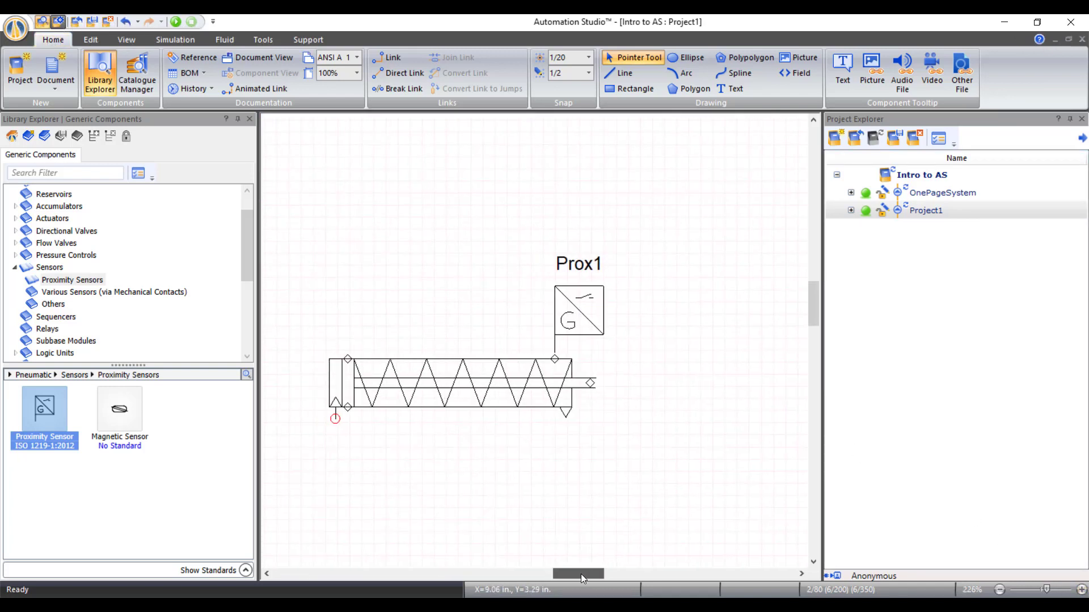
left_click_drag(583, 573, 570, 573)
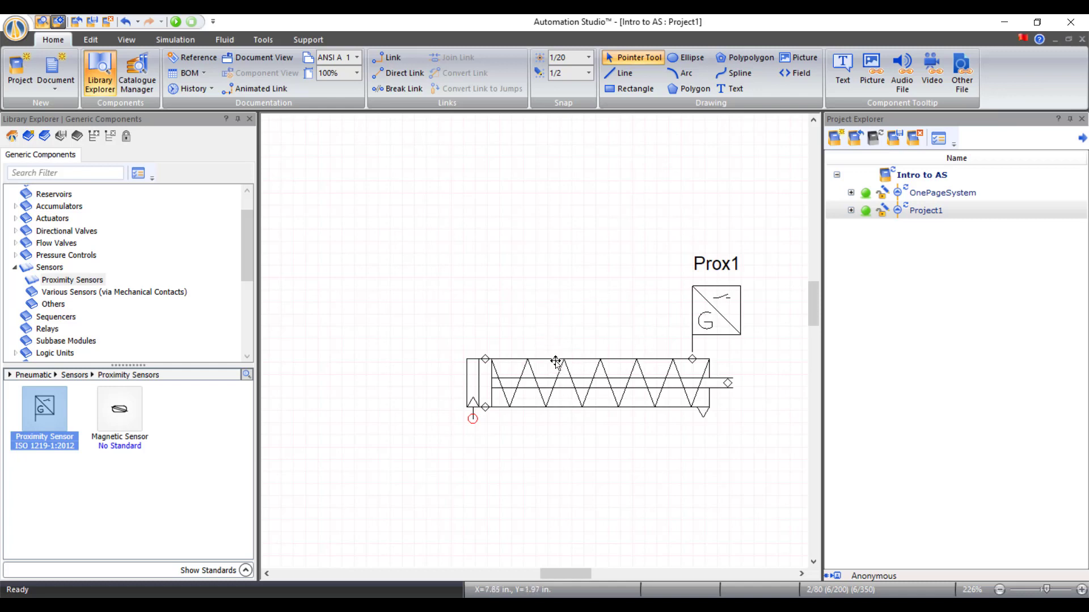
scroll(558, 358, "down", 1)
key("alt")
scroll(571, 344, "down", 1)
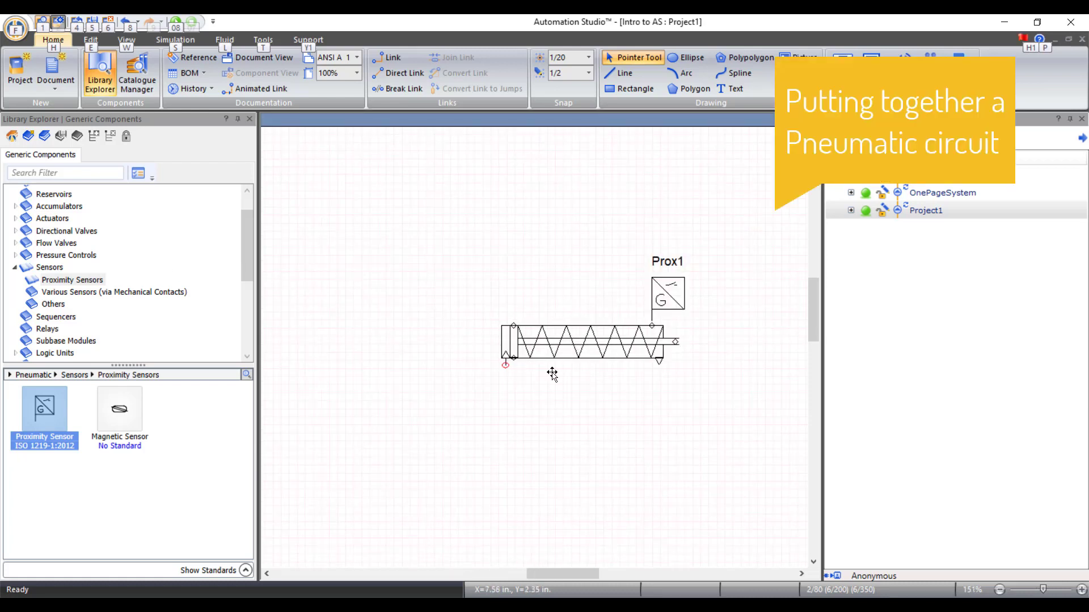
scroll(554, 369, "down", 2)
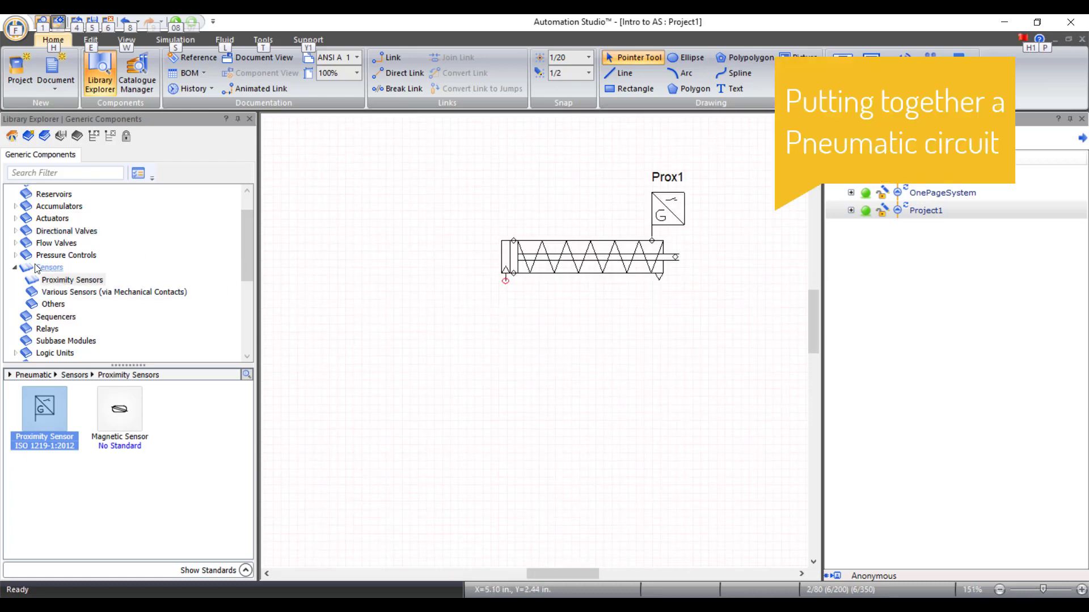
- Place the solenoid-operated, spring-return 3/2-Way NC Valve from the Pneumatic library below the cylinder
double_click(57, 269)
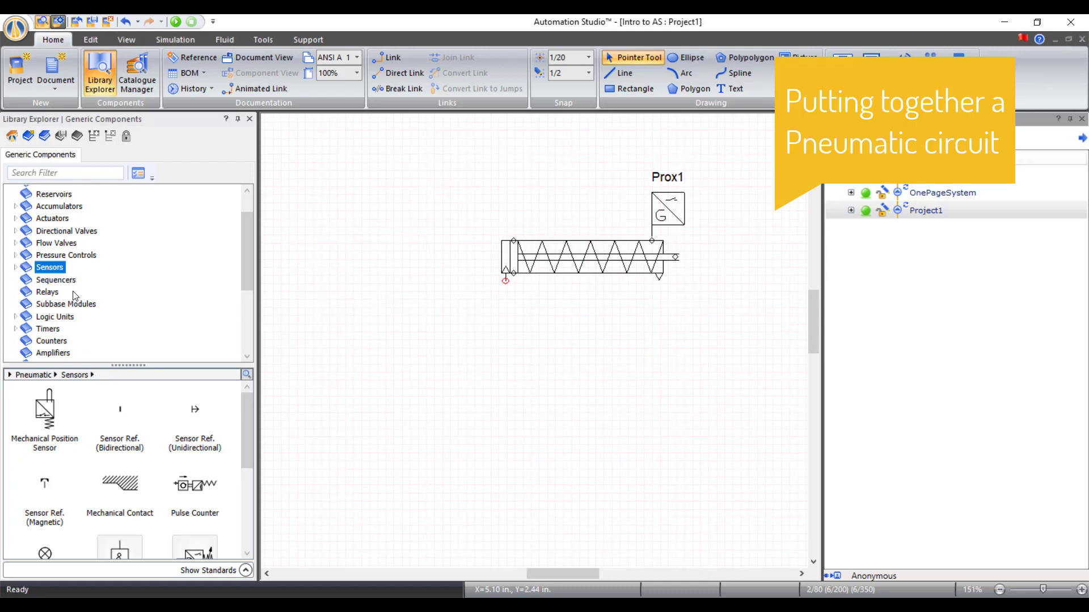
scroll(74, 295, "up", 1)
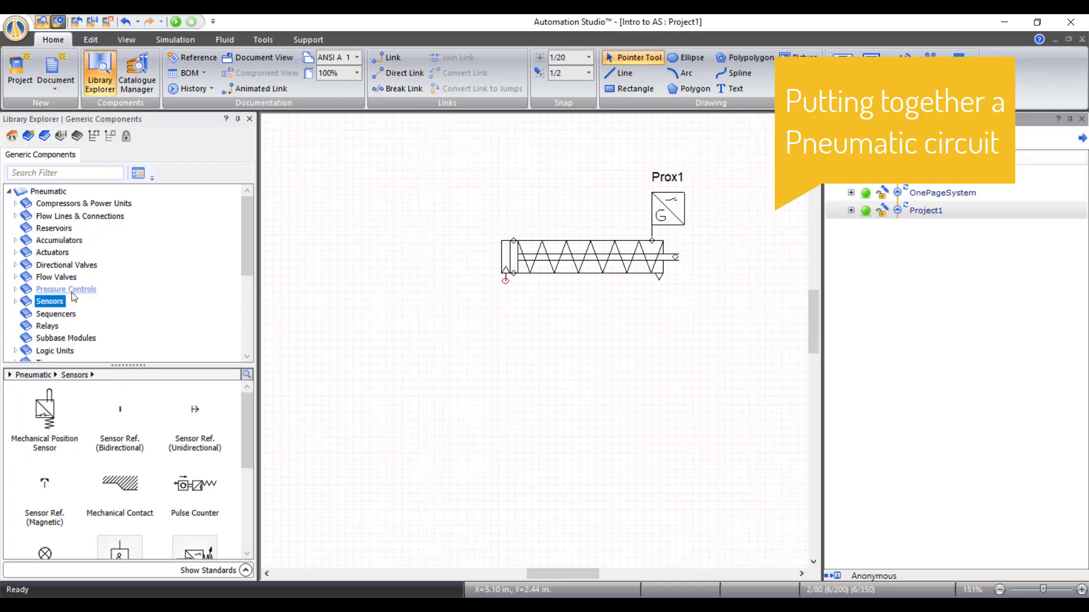
left_click(48, 193)
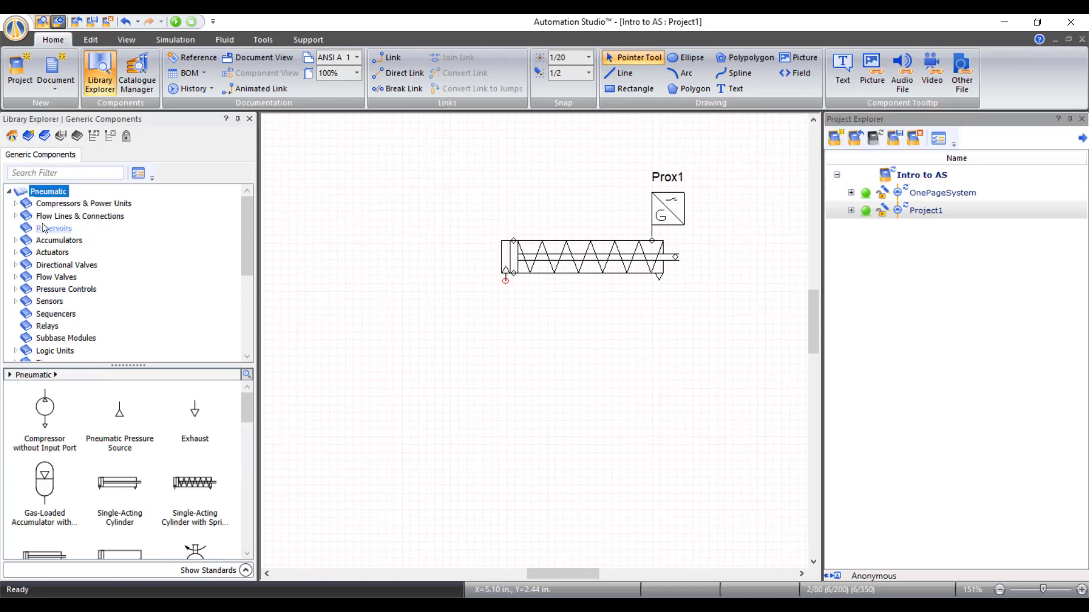
scroll(150, 441, "down", 3)
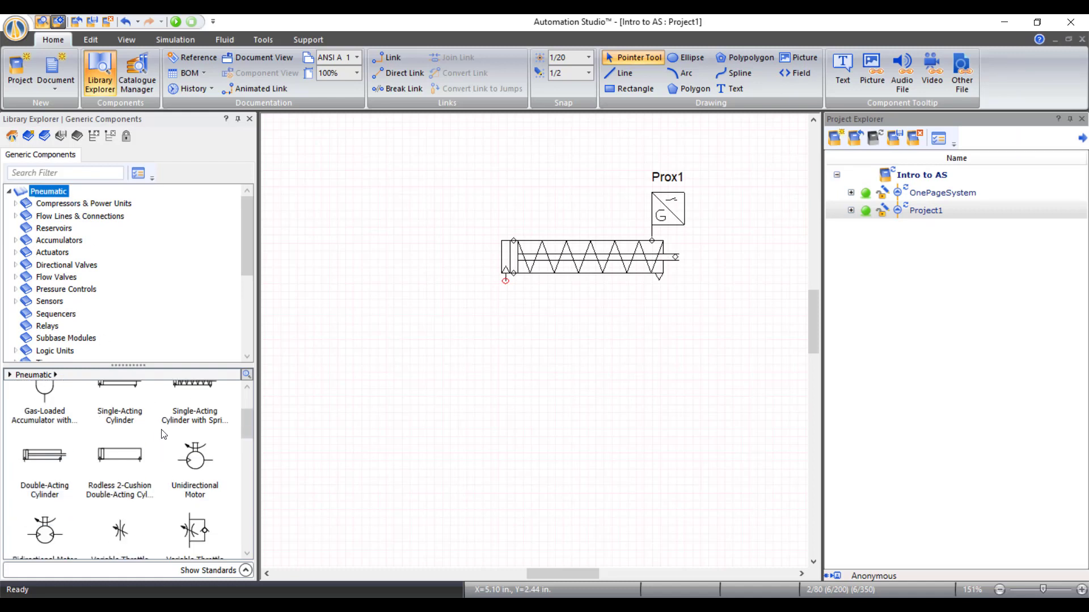
scroll(164, 434, "down", 2)
scroll(161, 426, "down", 4)
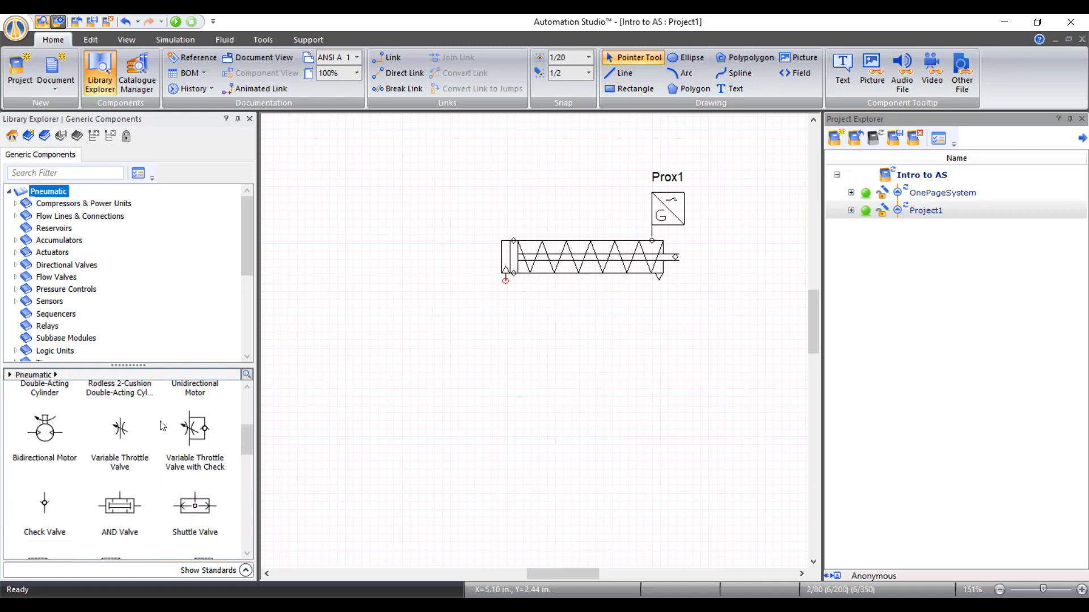
scroll(163, 422, "down", 1)
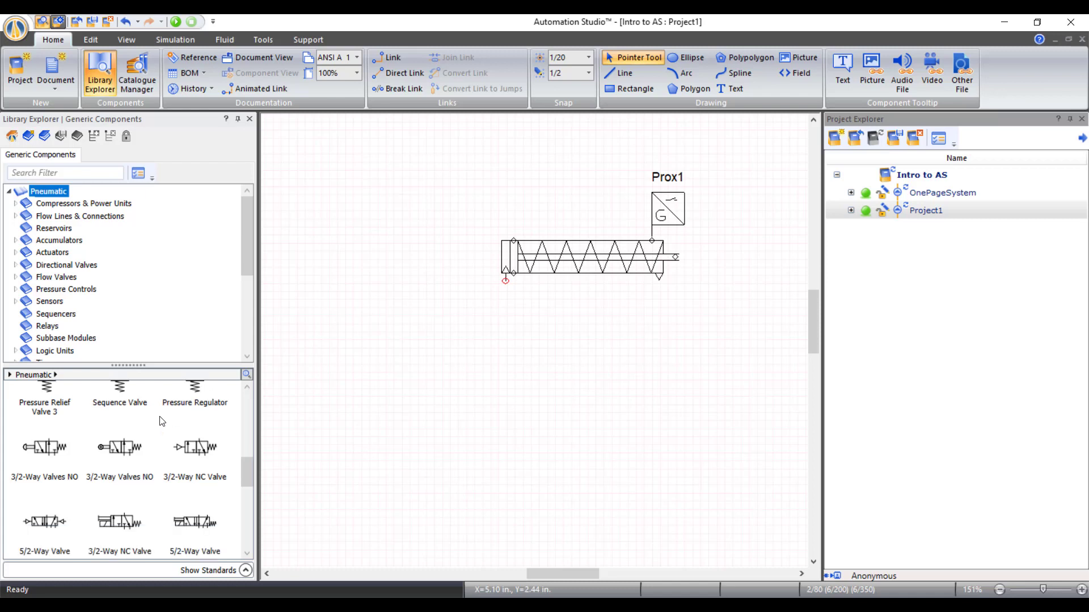
scroll(160, 443, "down", 1)
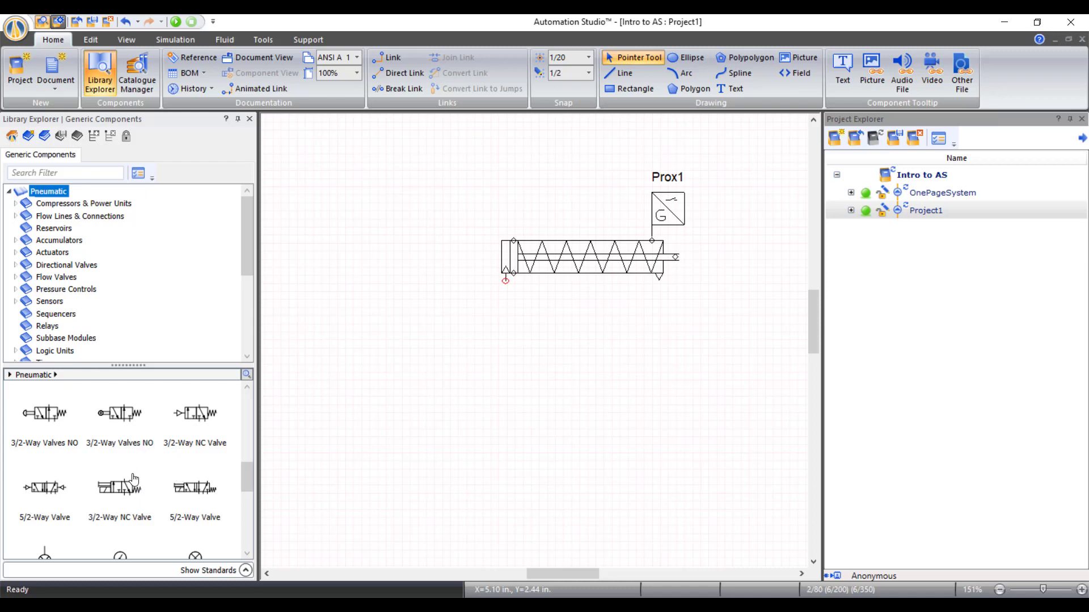
mouse_move(130, 496)
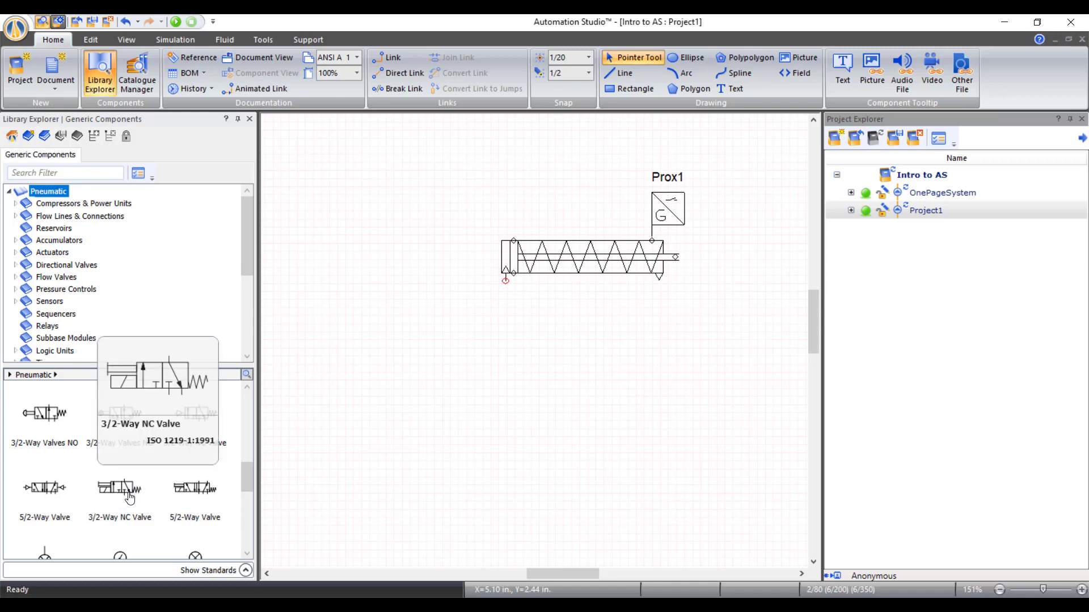
left_click_drag(130, 495, 595, 357)
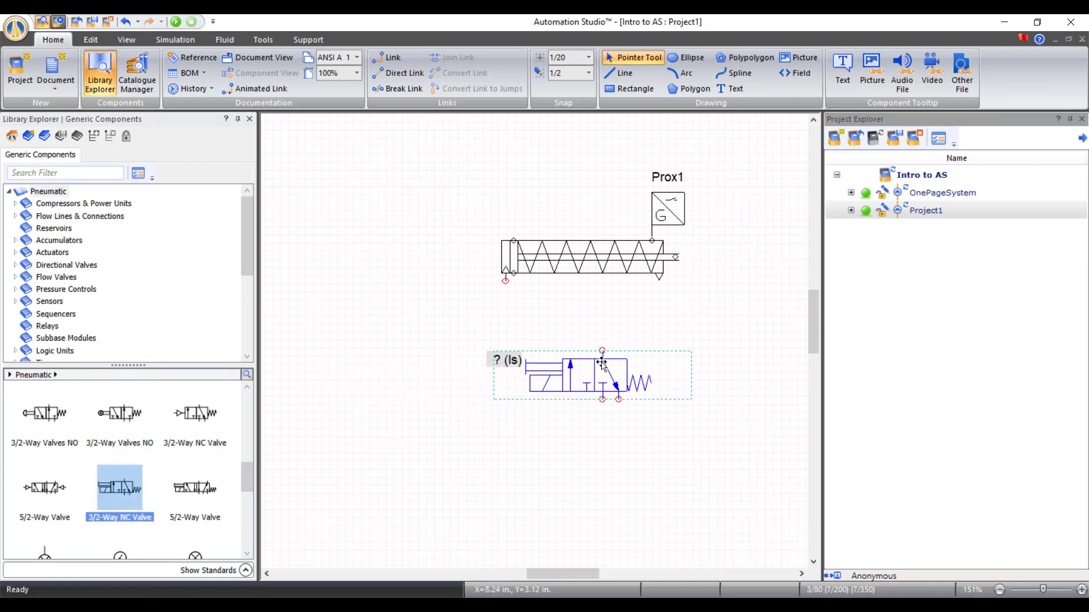
- Connect the cylinder's lower port to the upper port of the 3/2-way NC valve with a pneumatic line
left_click(575, 486)
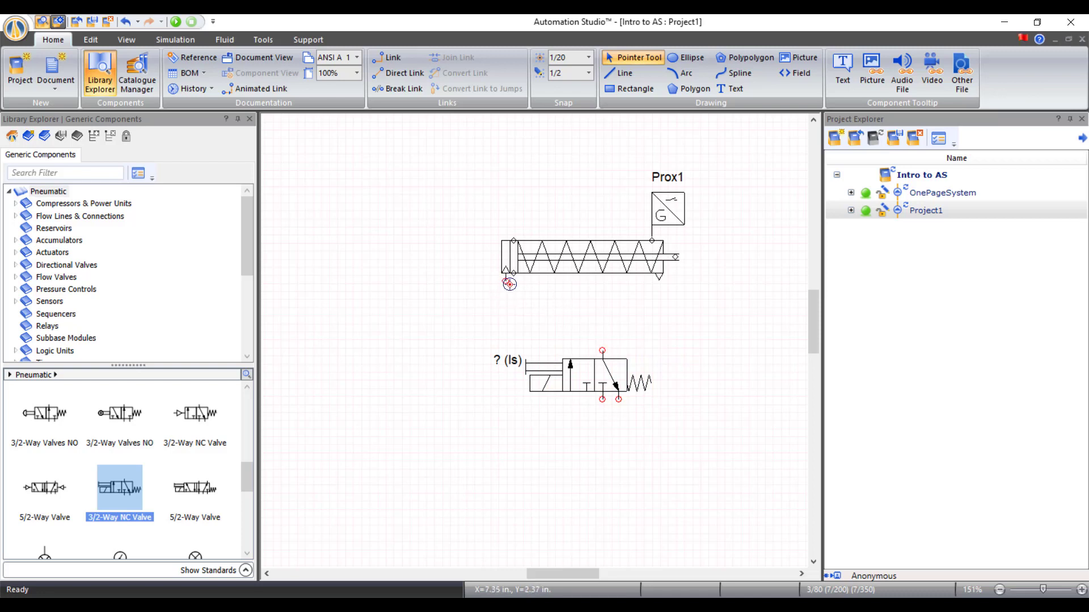
left_click(506, 281)
left_click(603, 350)
- Attach an Exhaust to the valve's lower right port and a Pneumatic Pressure Source to its lower left port
scroll(168, 480, "up", 5)
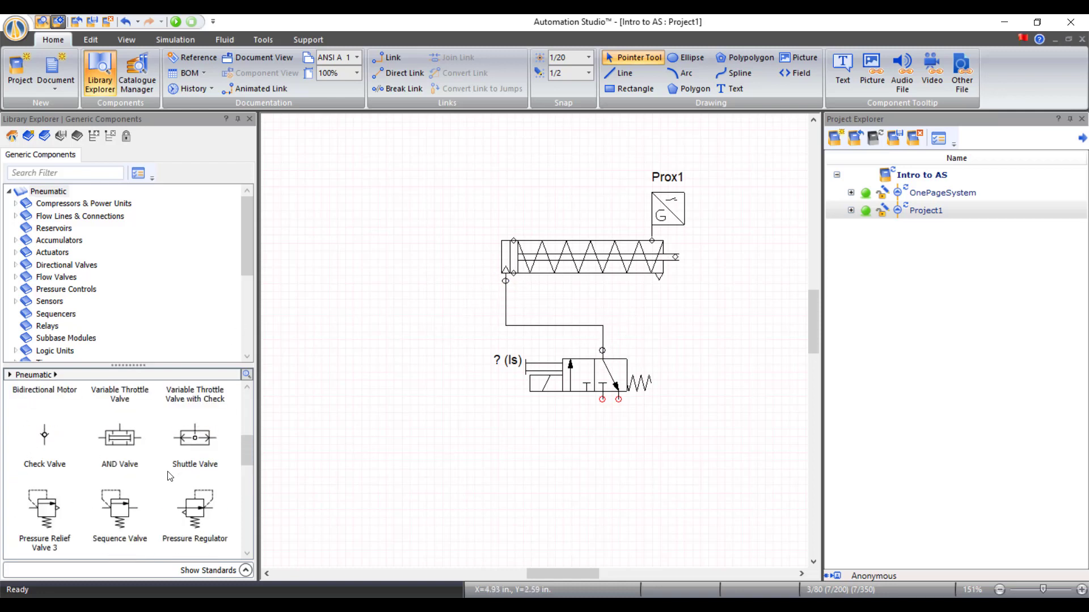
scroll(185, 467, "up", 3)
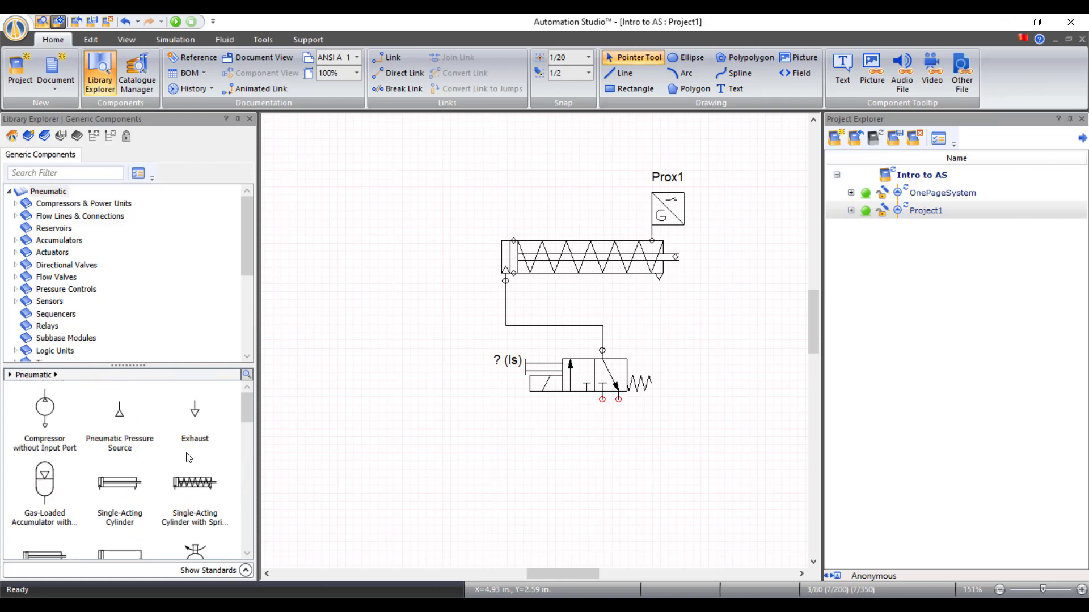
mouse_move(196, 414)
left_click_drag(193, 417, 624, 403)
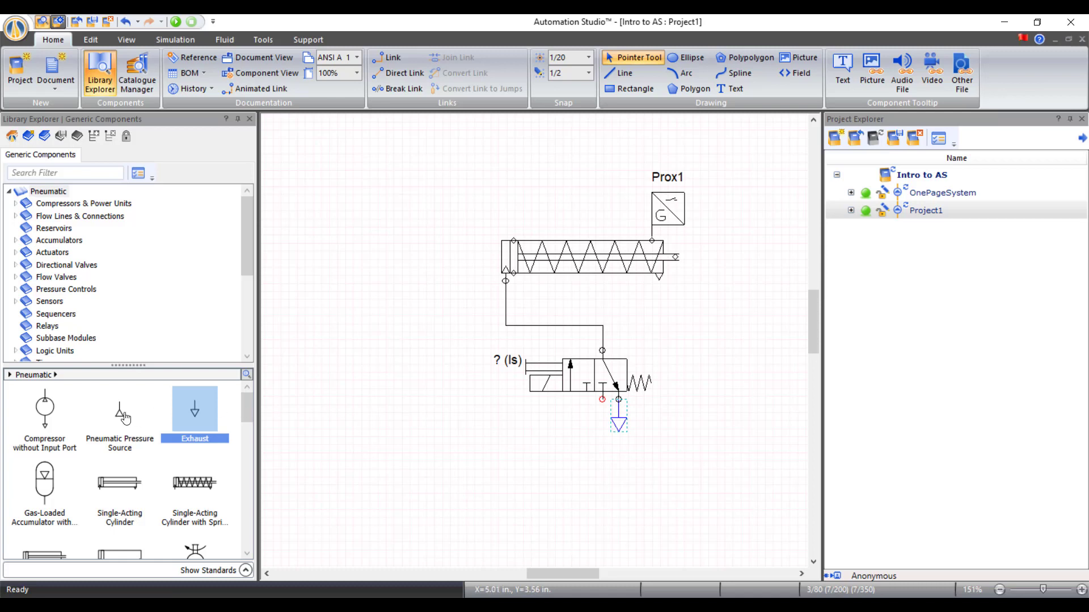
left_click_drag(122, 422, 602, 407)
left_click(714, 389)
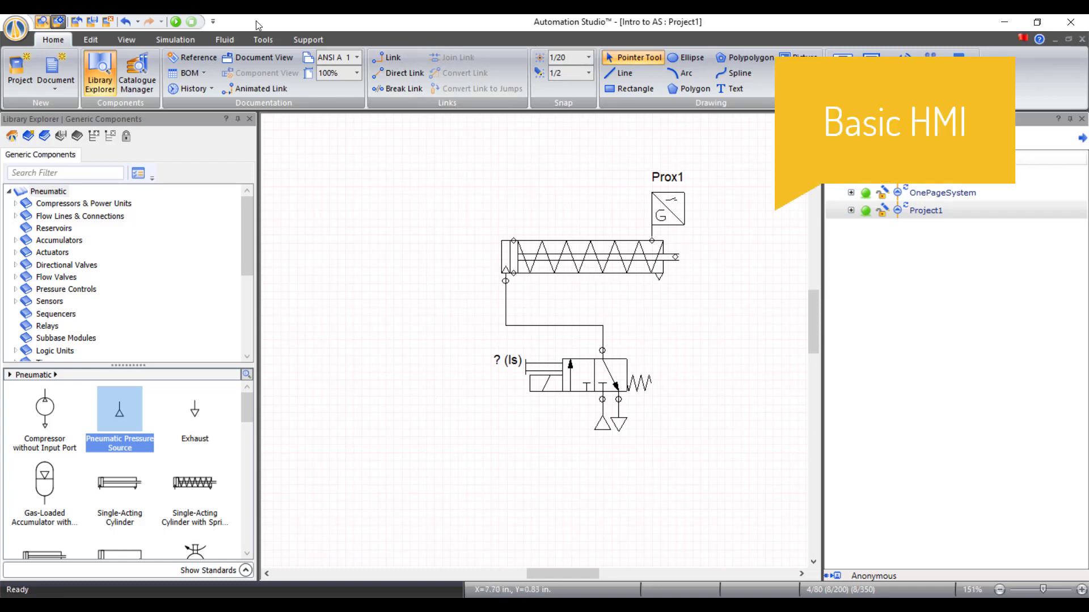
- Draw a wide rectangle below the valve as the background of the HMI panel
left_click(91, 39)
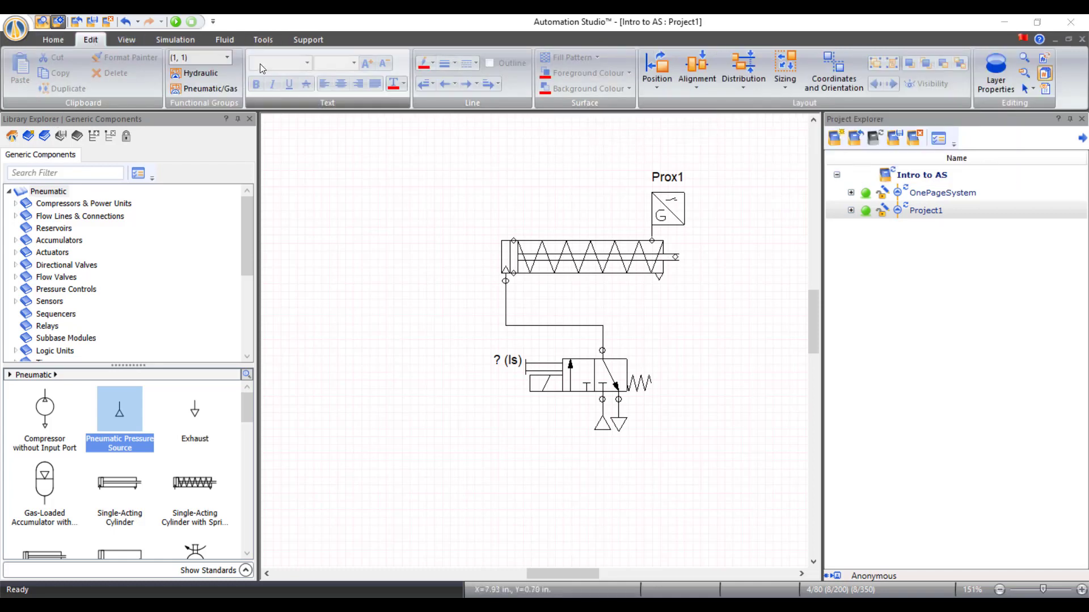
left_click(53, 39)
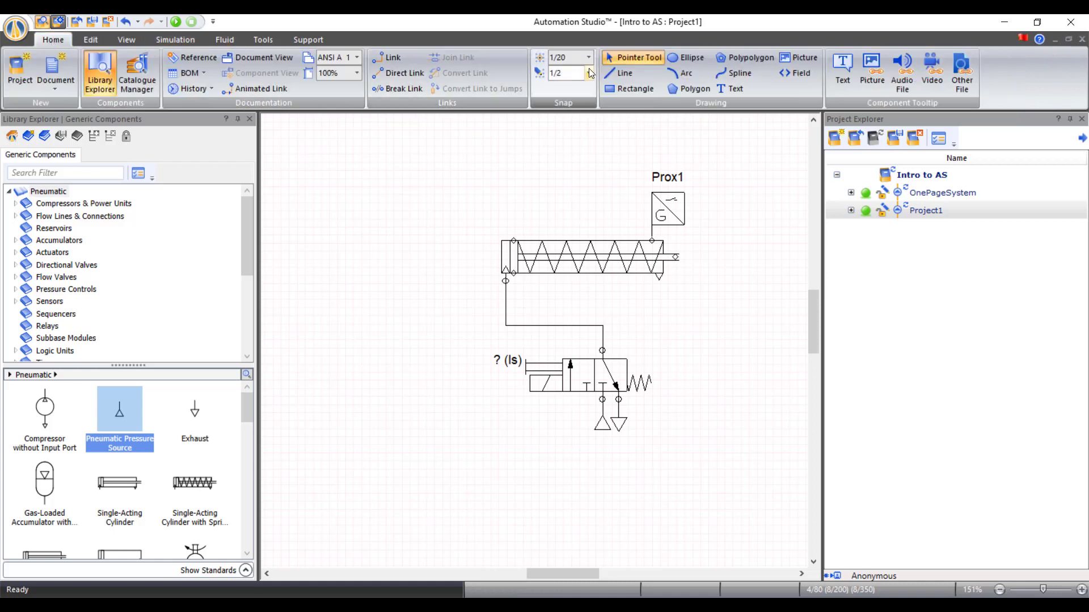
left_click(648, 89)
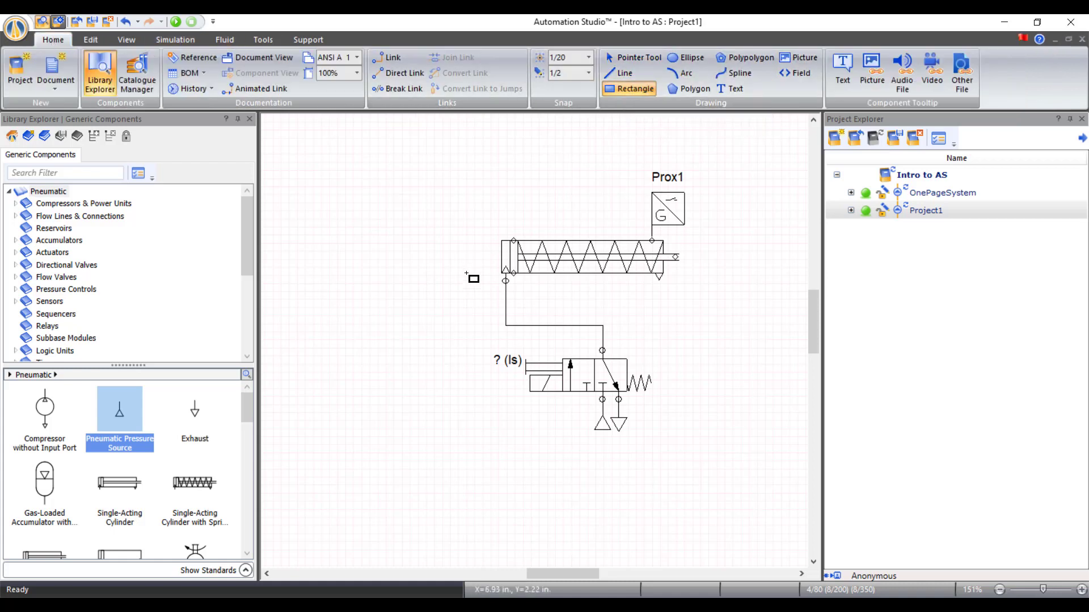
left_click_drag(483, 455, 757, 507)
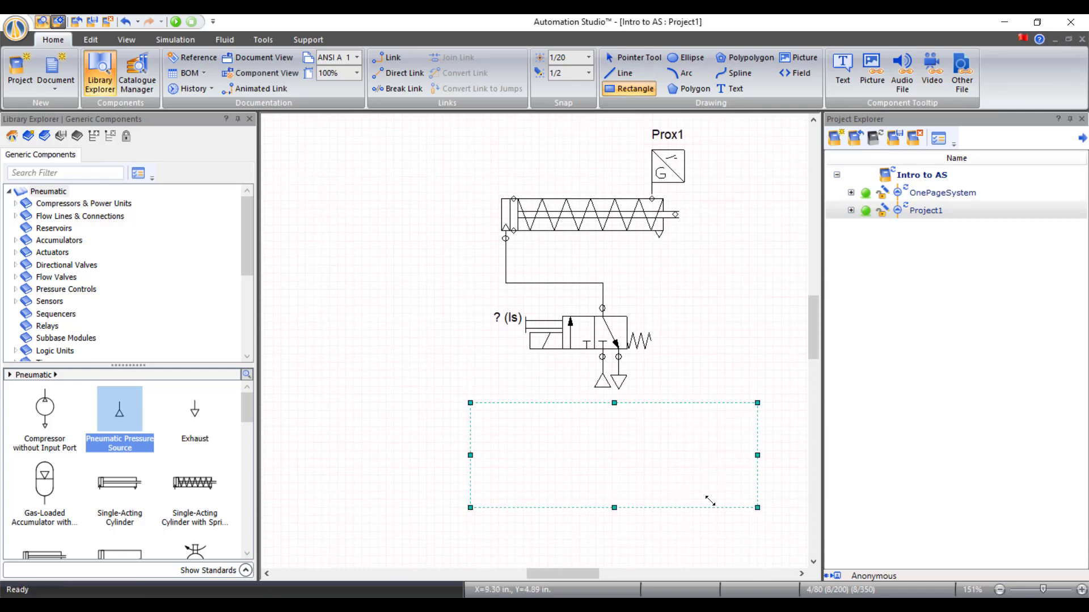
- Try gradient fill pattern 44 on the panel rectangle
left_click(90, 40)
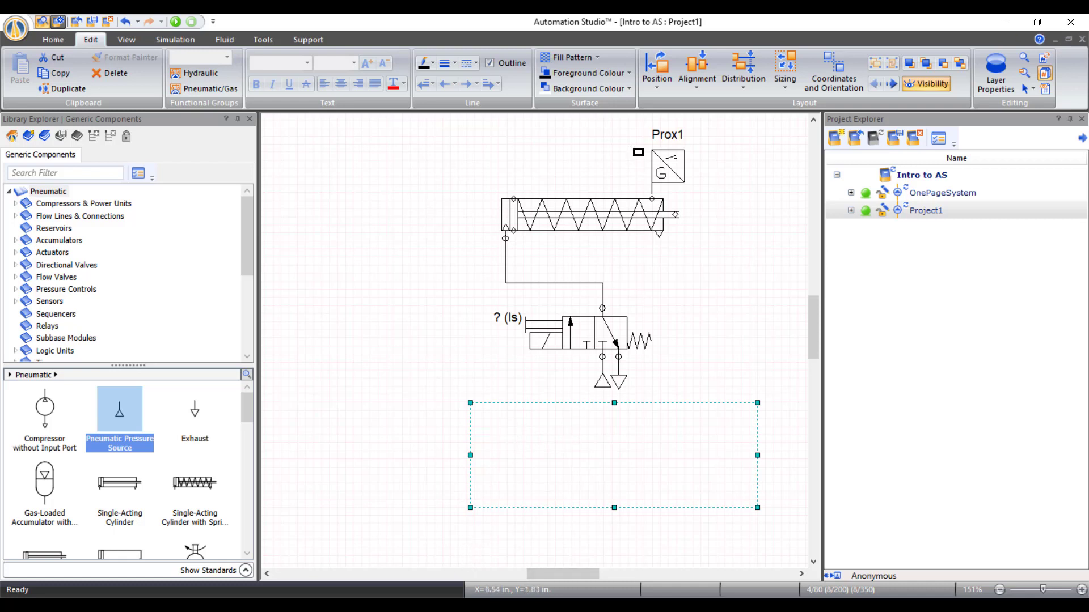
left_click(593, 57)
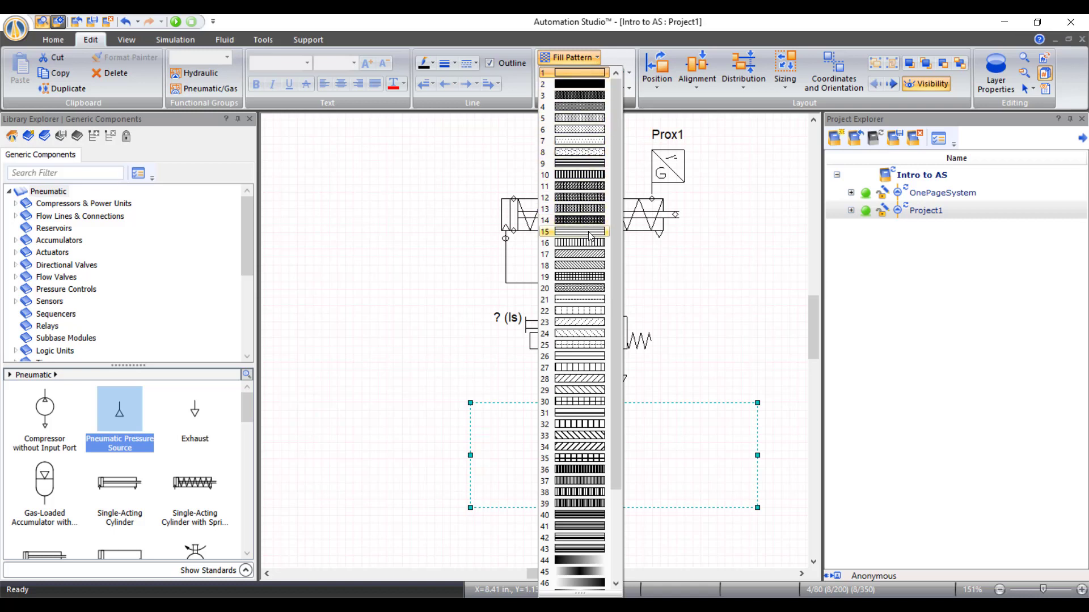
scroll(584, 499, "down", 2)
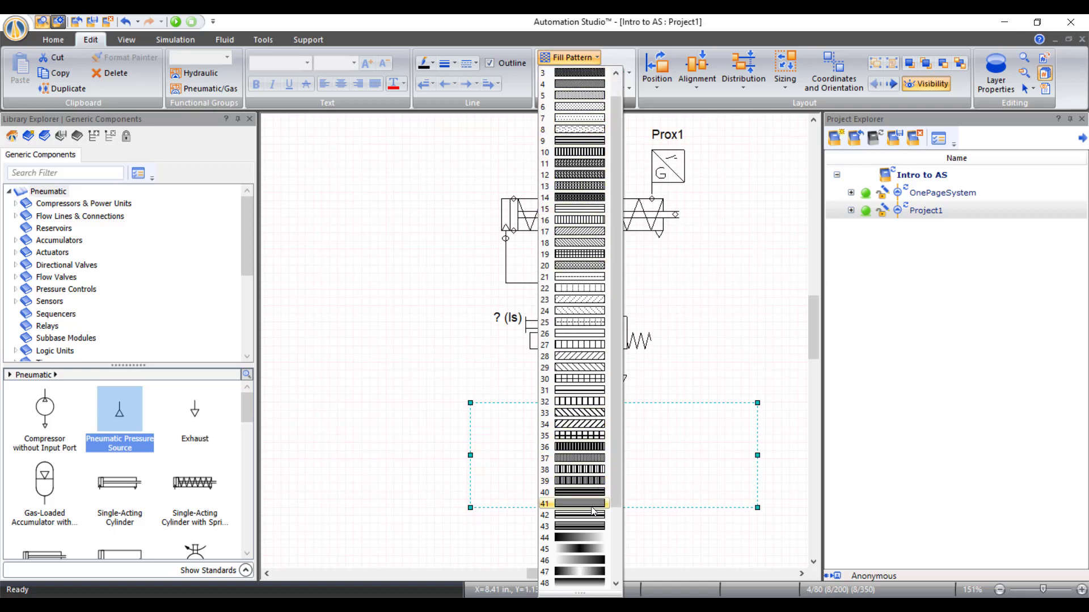
scroll(583, 501, "down", 2)
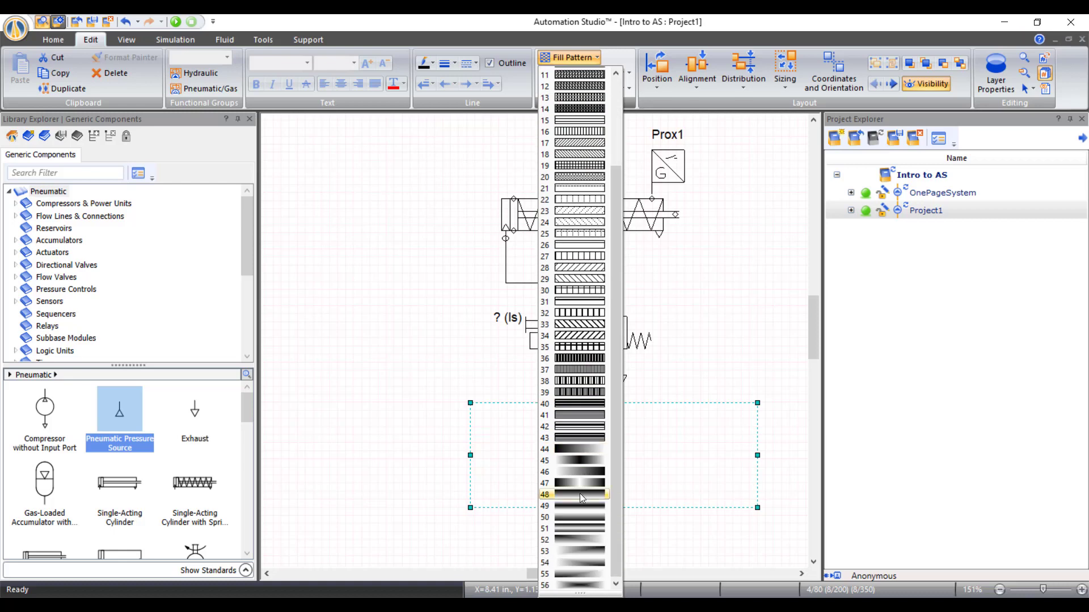
left_click(577, 449)
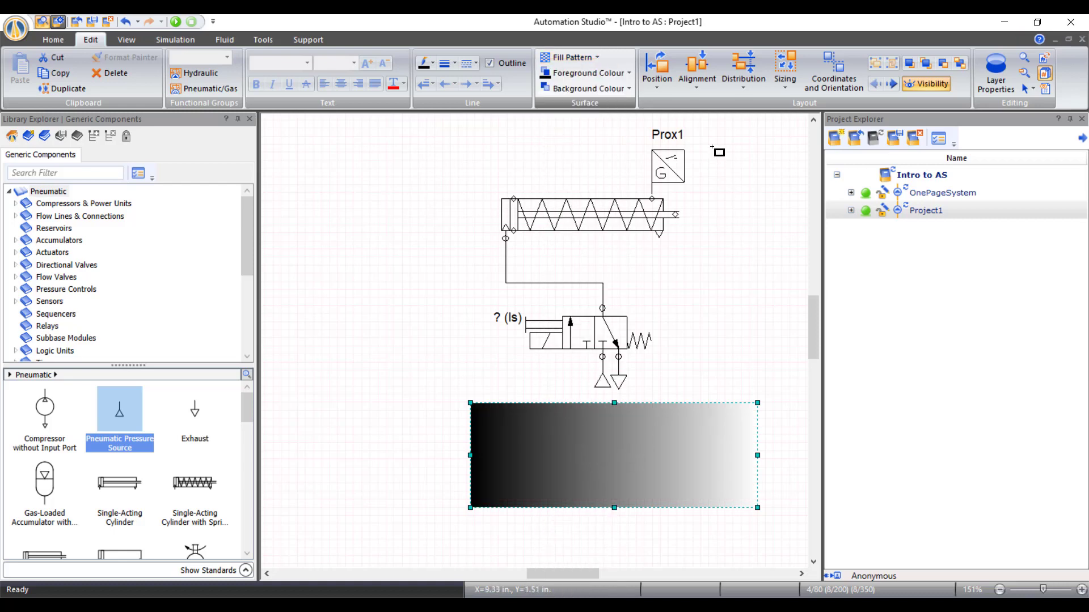
- Fill the panel rectangle with solid pattern 2 and set its foreground colour to a light beige-grey
left_click(571, 58)
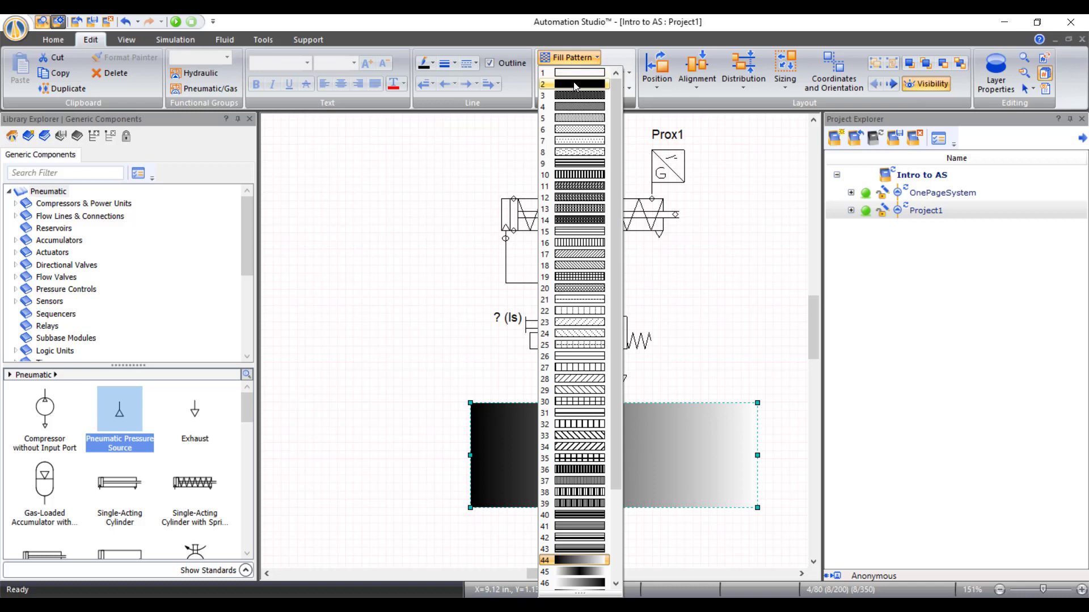
left_click(575, 86)
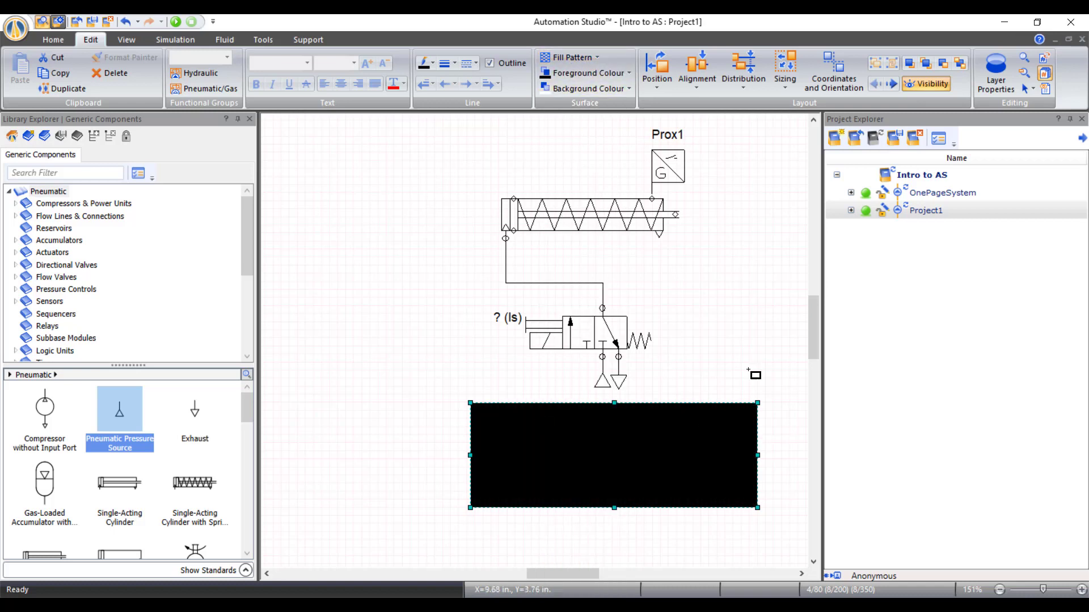
left_click(621, 89)
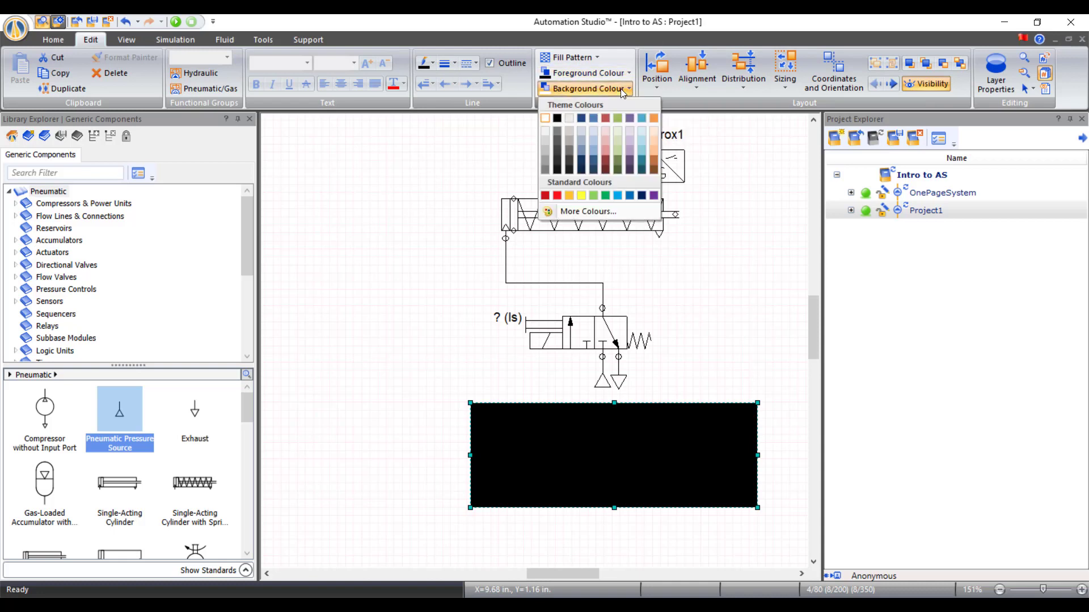
left_click(620, 89)
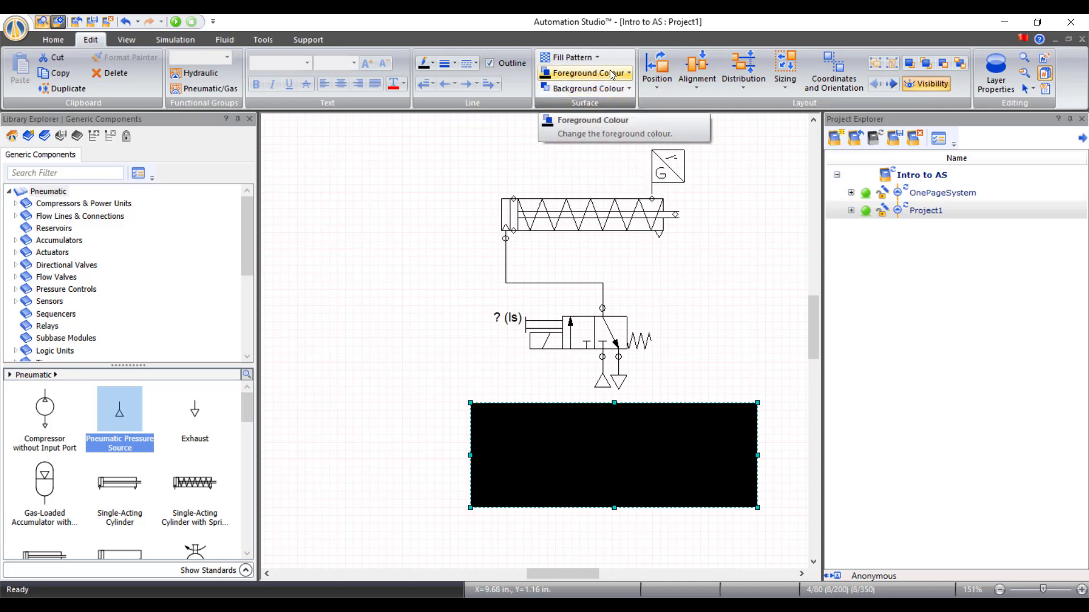
left_click(612, 74)
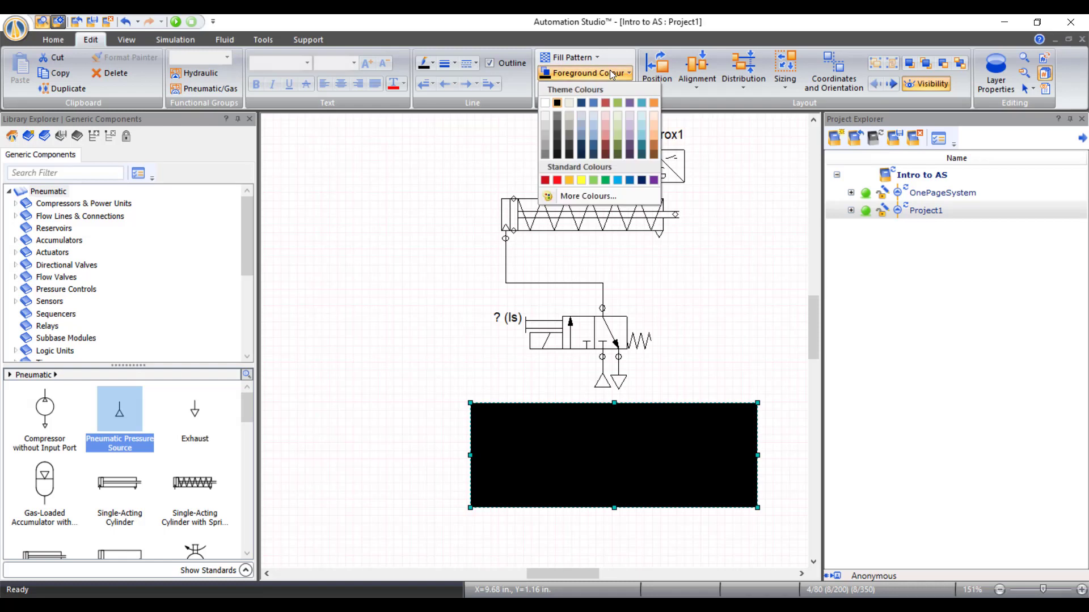
left_click(571, 114)
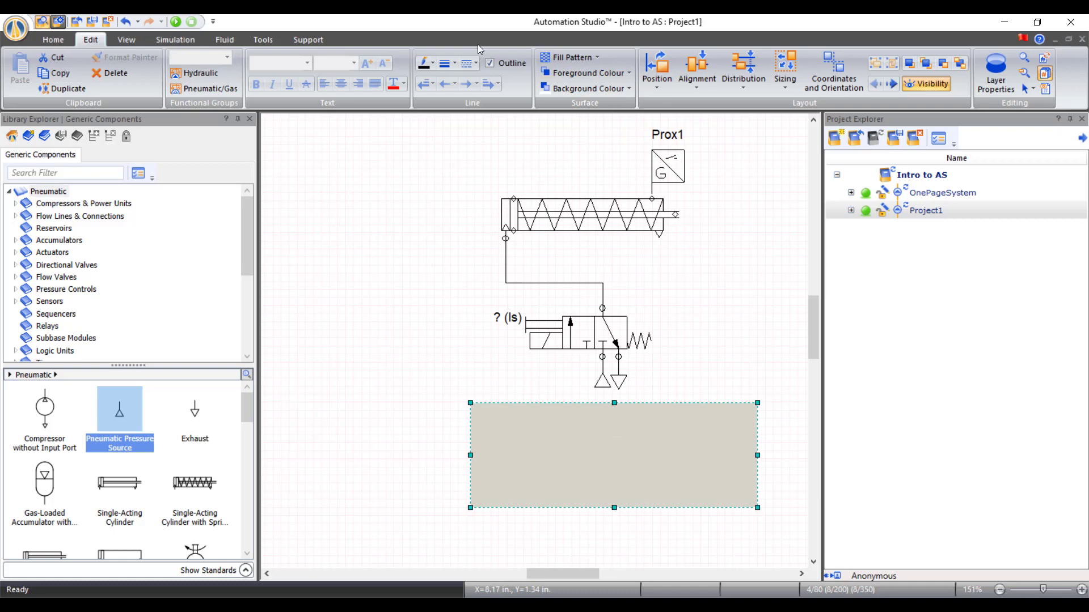
- Give the panel rectangle a thicker outline in dark grey and deselect it
left_click(453, 67)
left_click(486, 214)
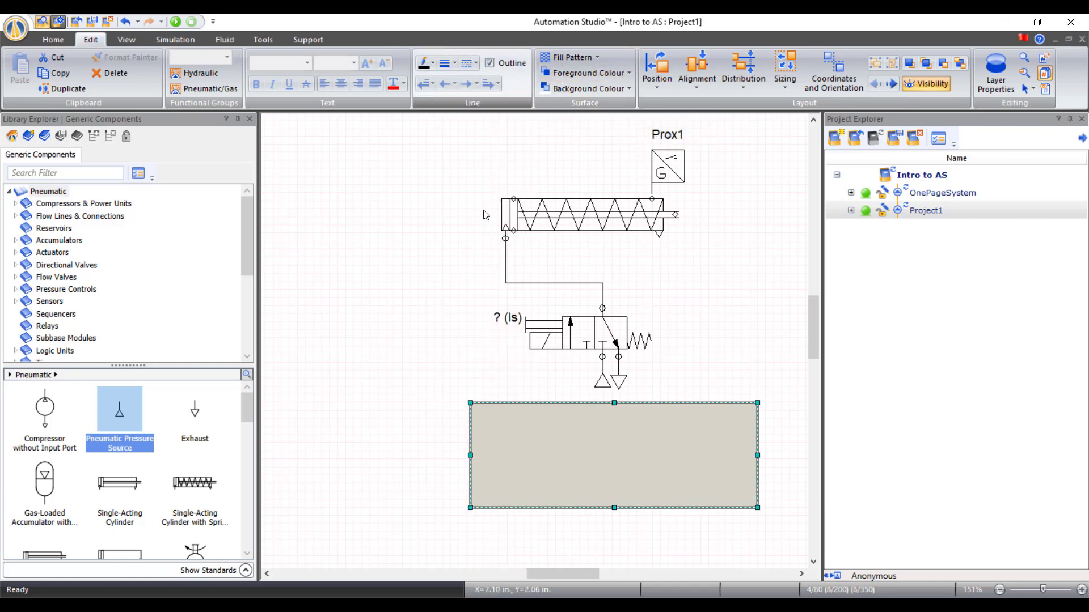
left_click(433, 63)
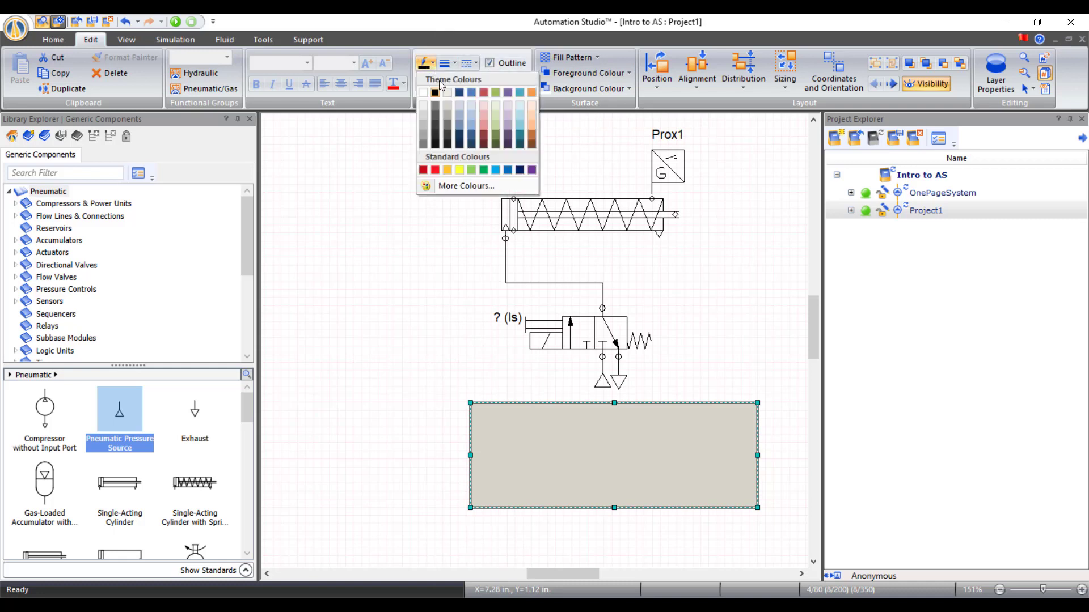
left_click(453, 129)
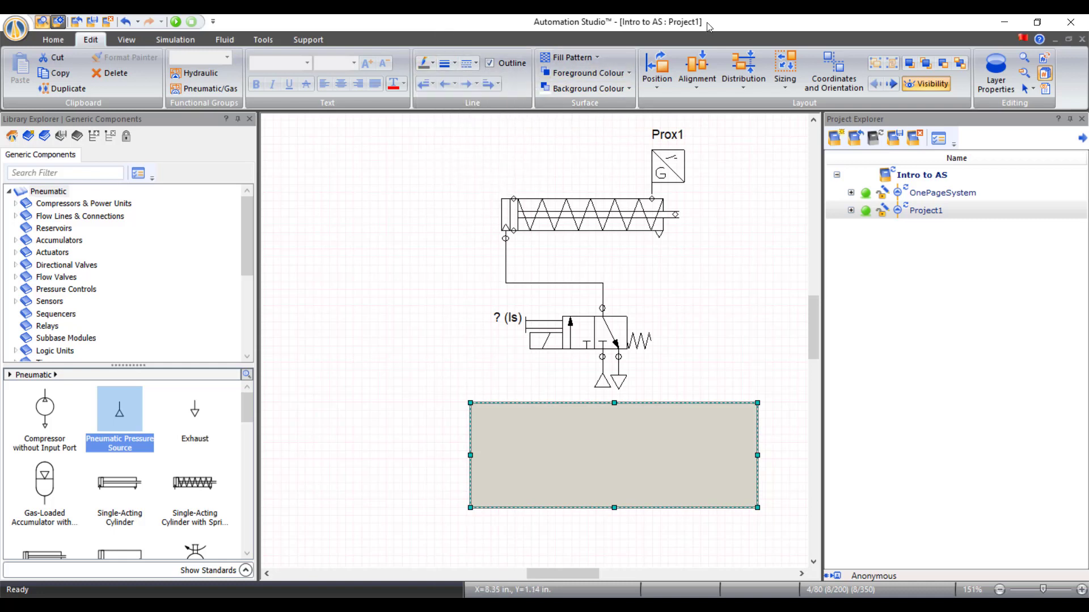
left_click(363, 305)
scroll(426, 310, "down", 2)
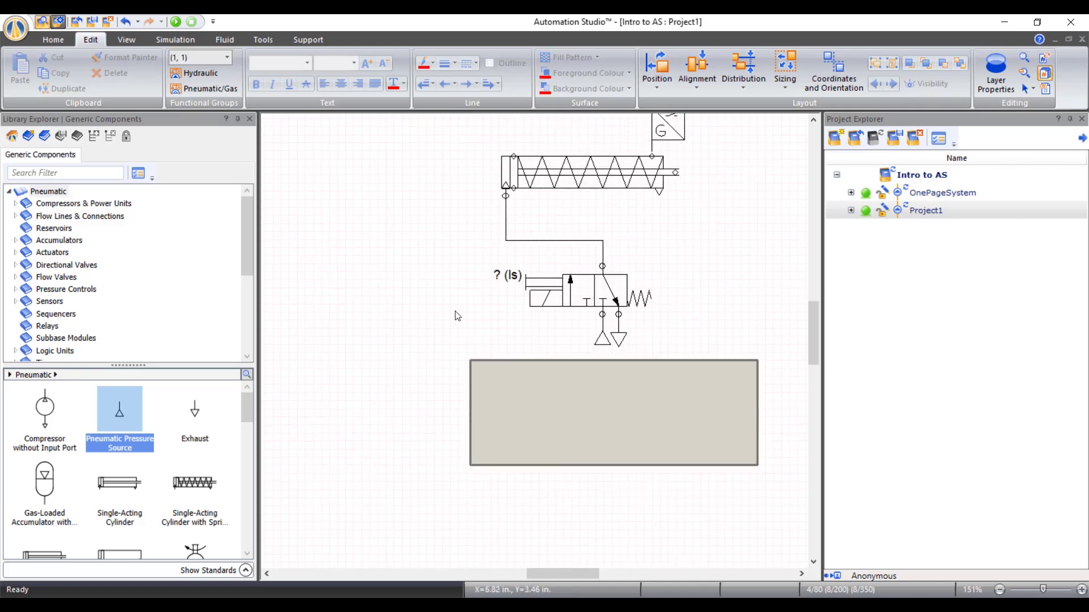
scroll(471, 311, "up", 2)
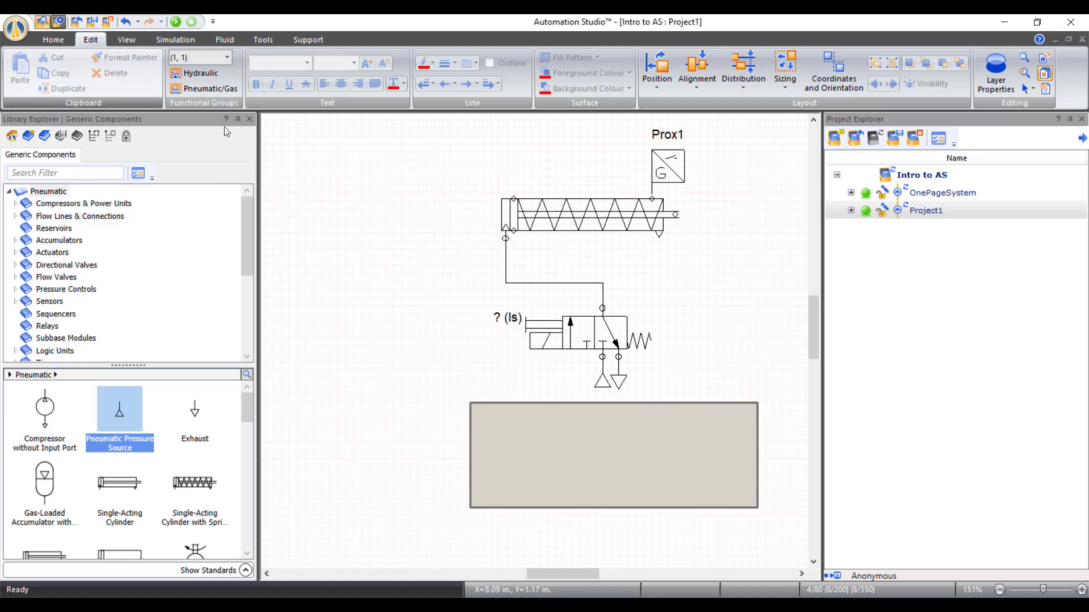
- Place a round Momentary Push-Button from the HMI & Control Panels library on the panel rectangle and give it the alias Start
left_click_drag(250, 240, 241, 346)
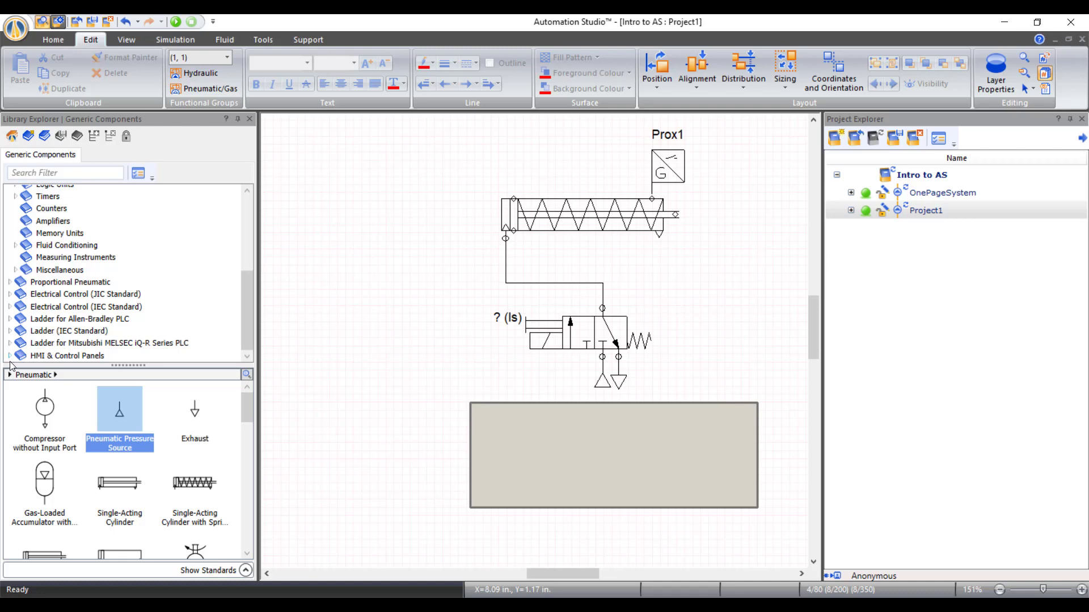
left_click(9, 356)
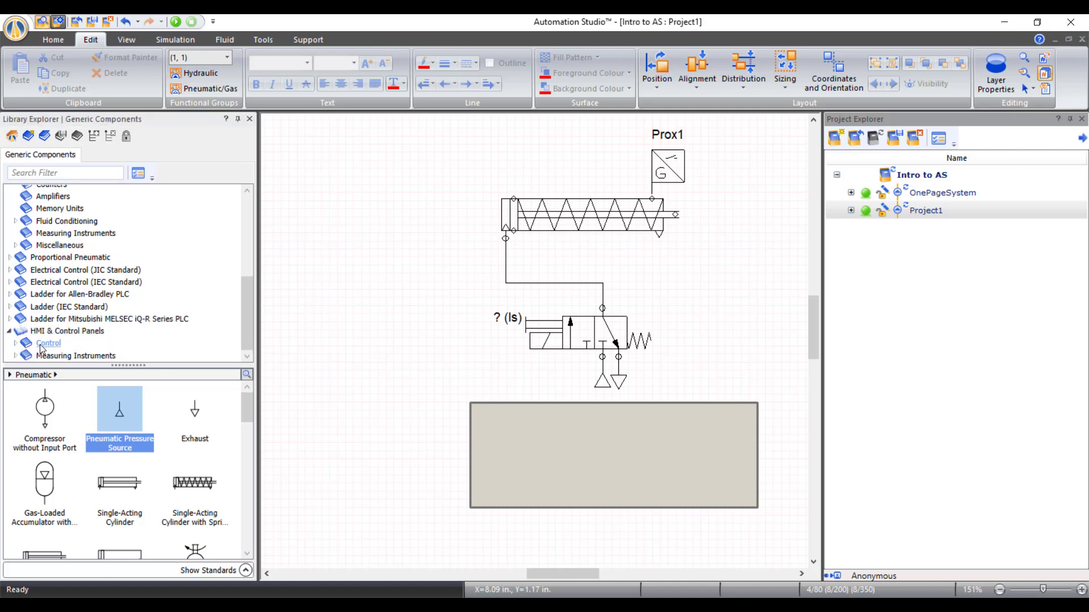
left_click(41, 343)
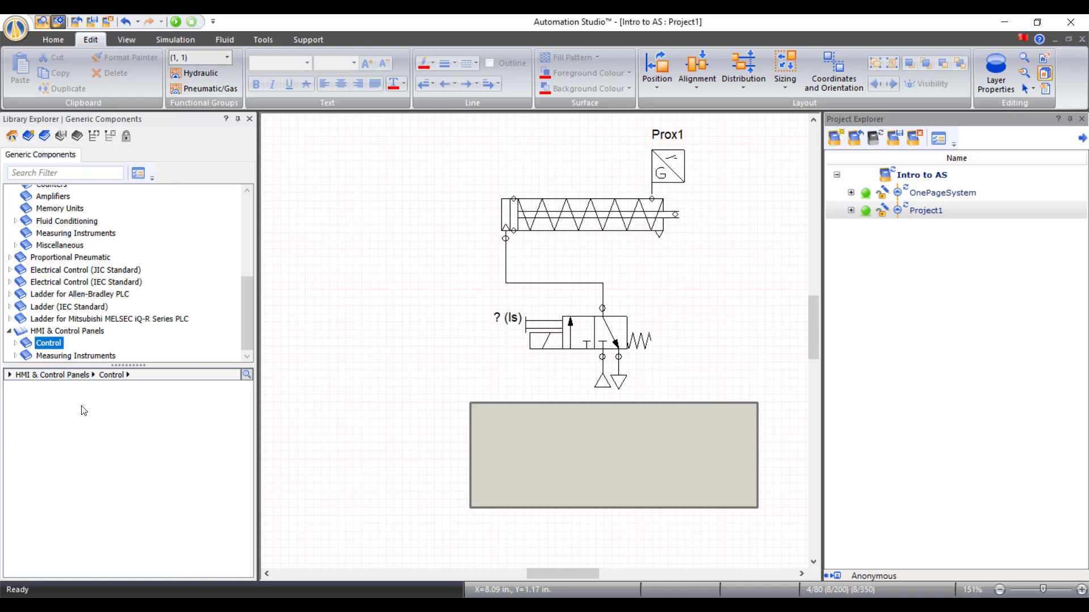
left_click(16, 344)
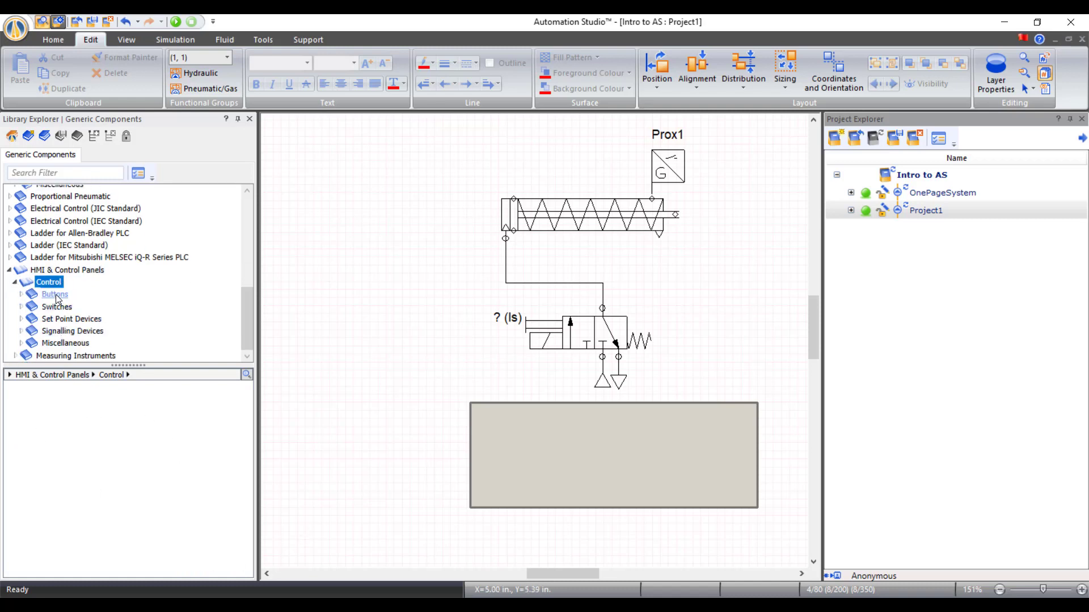
left_click(55, 295)
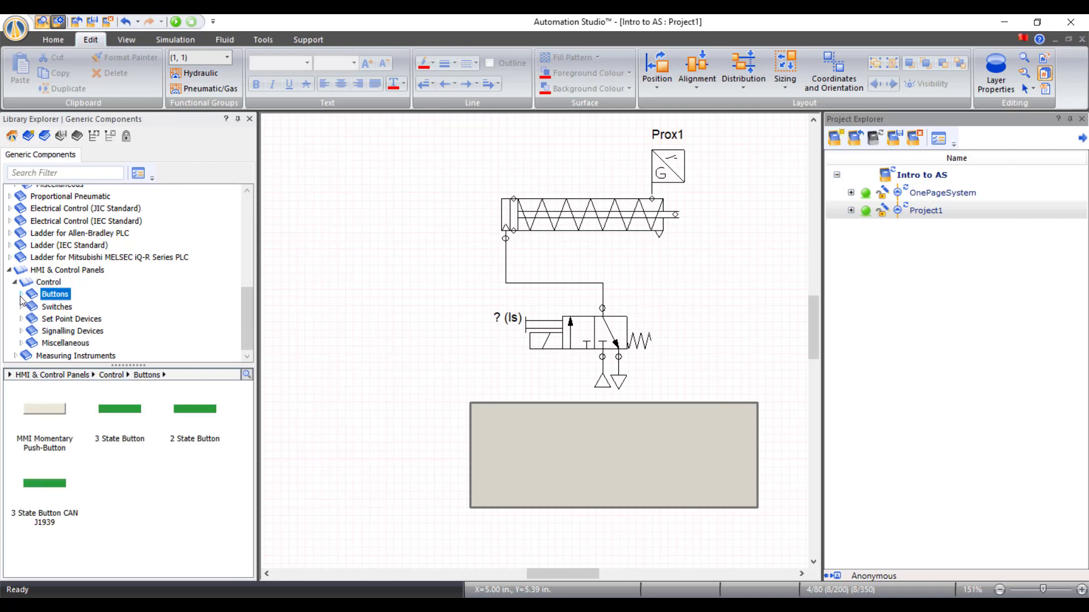
left_click(21, 294)
left_click(85, 307)
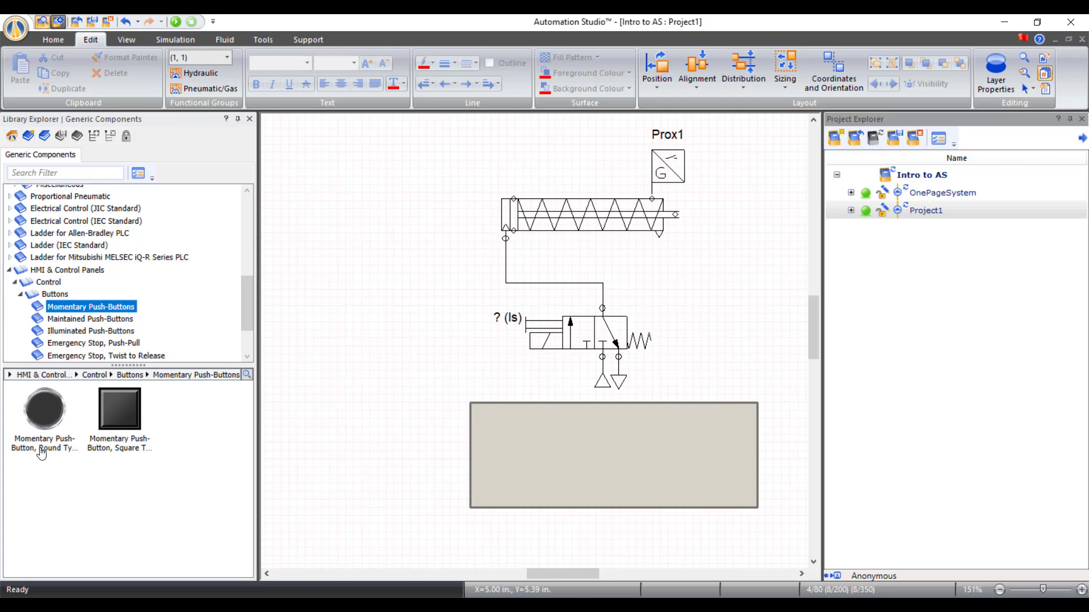
left_click_drag(50, 407, 656, 398)
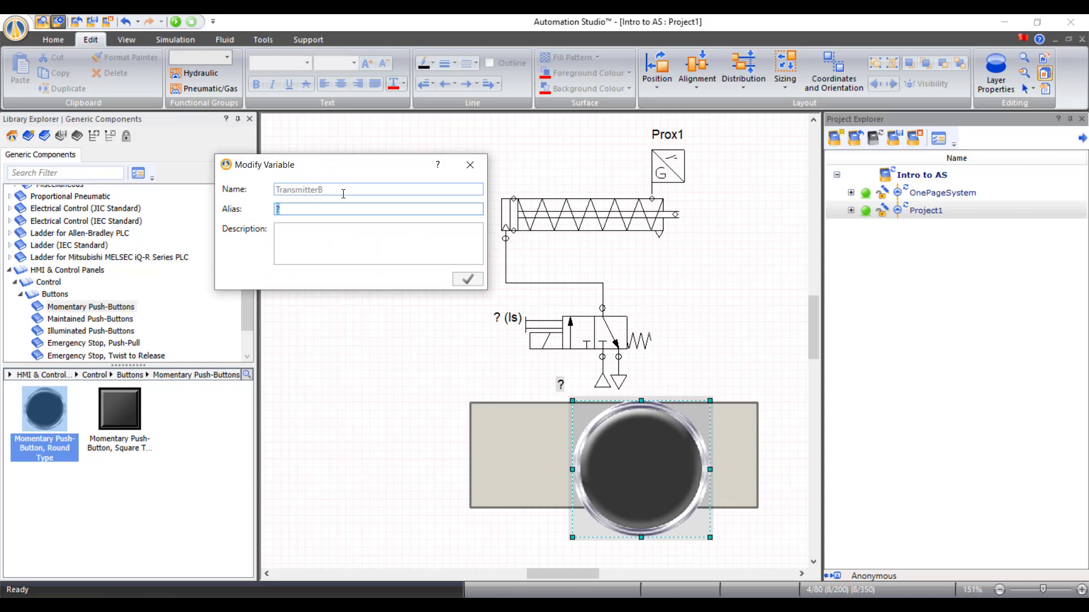
type("Start")
left_click(468, 279)
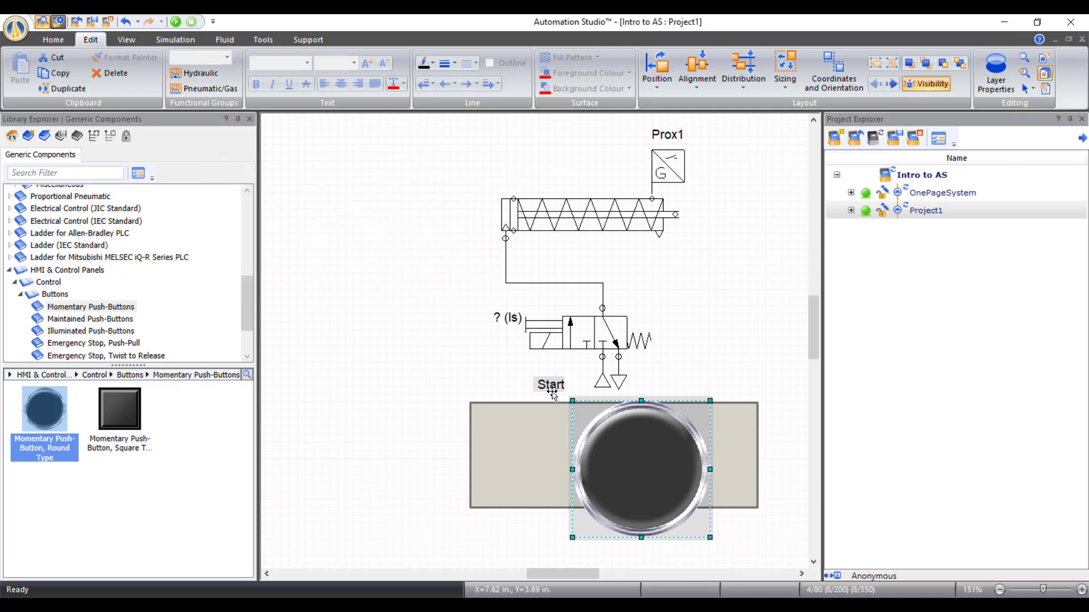
- Shrink the Start push-button to fit inside the panel rectangle and position it in the panel's right half
left_click_drag(574, 537, 637, 476)
left_click(712, 360)
left_click_drag(673, 435, 665, 456)
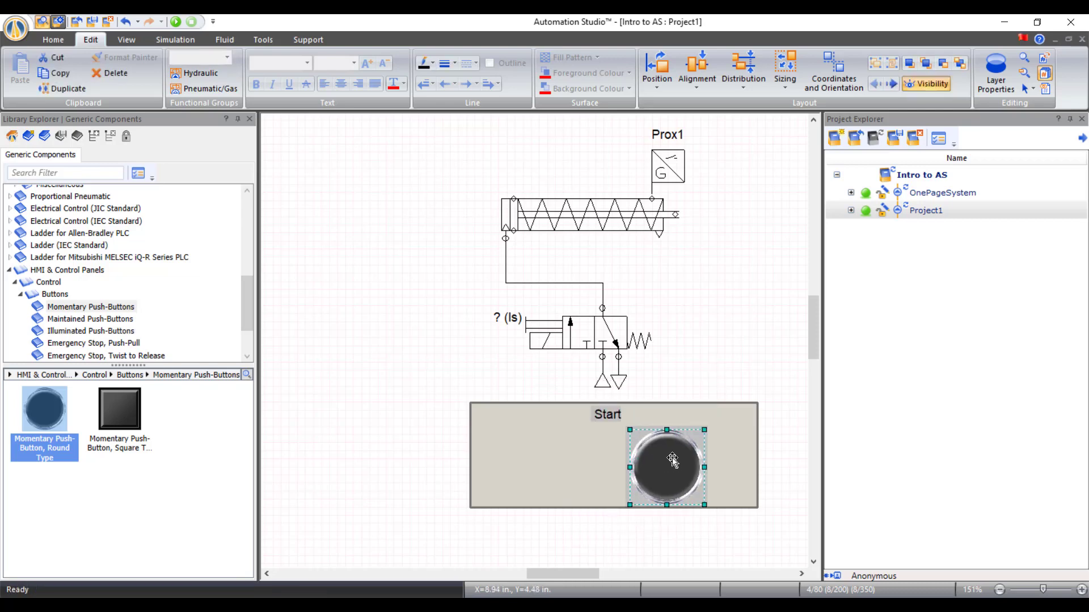
- Set the Start push-button's component colour to Green and move its Start label so it sits centred above the button
double_click(670, 458)
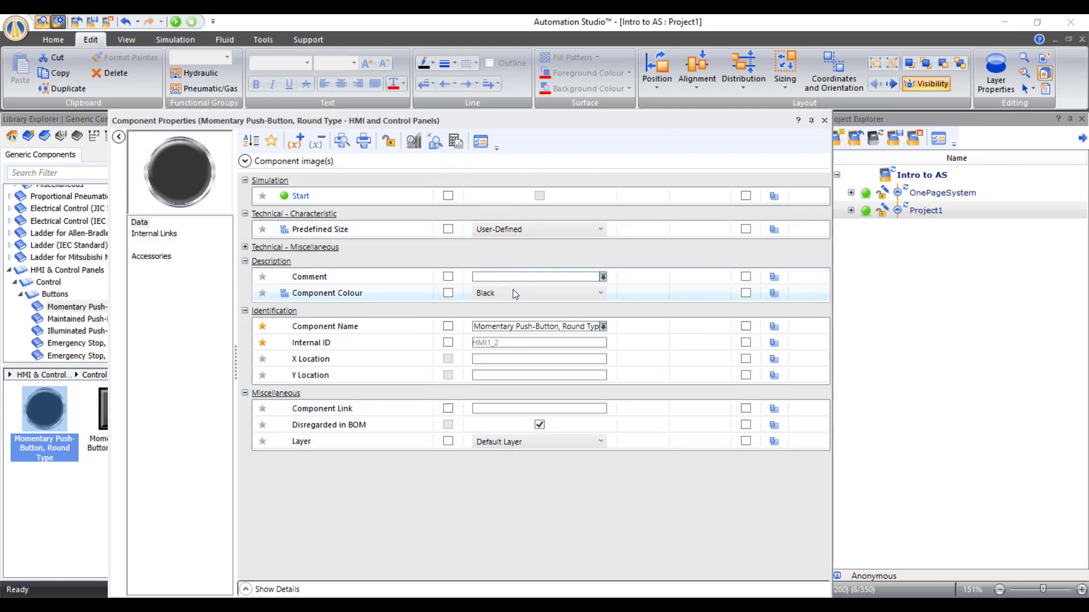
left_click(530, 295)
left_click(517, 308)
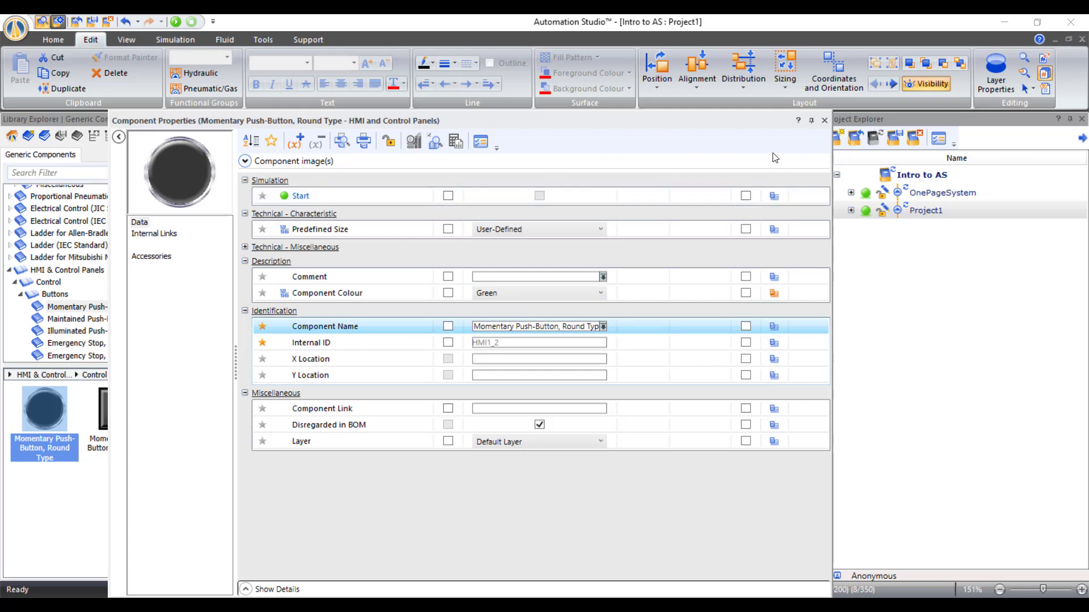
left_click(823, 120)
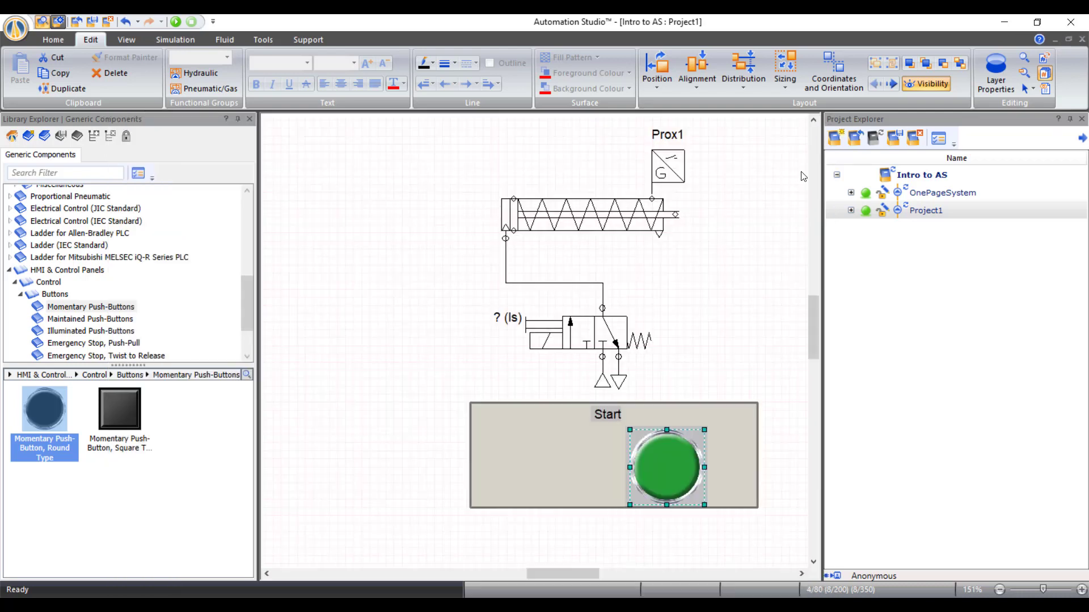
left_click(710, 362)
left_click(613, 417)
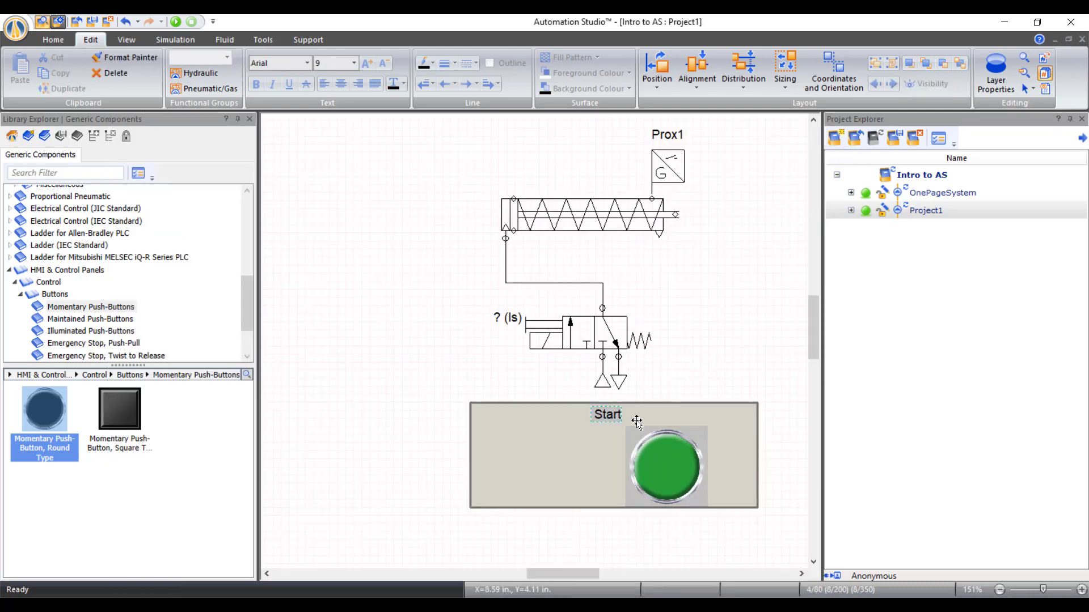
left_click_drag(617, 419, 672, 423)
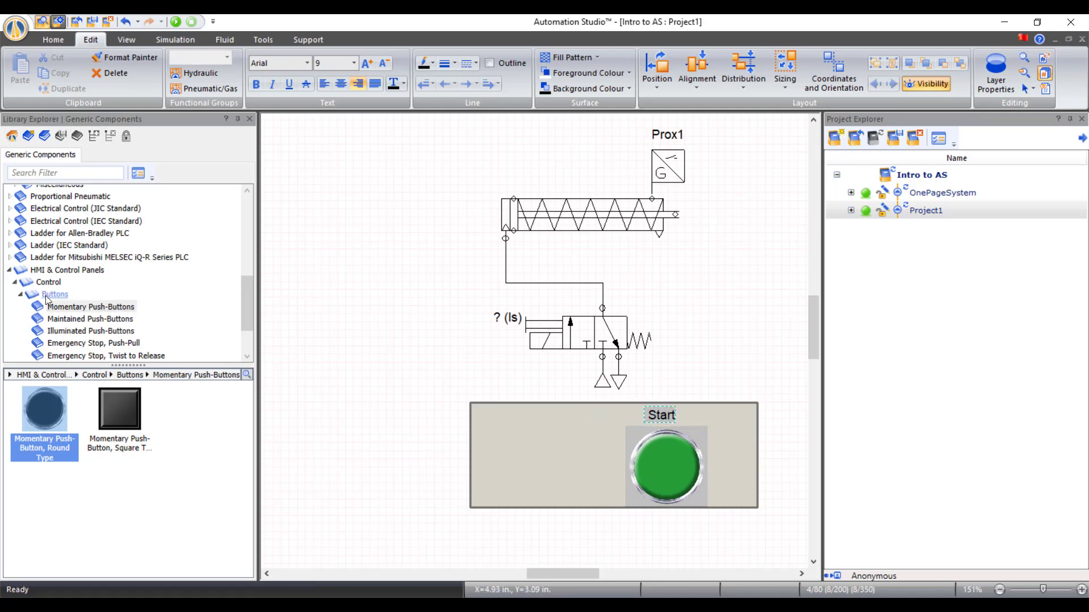
- Place a Round Pilot Light from the HMI Signalling Devices library on the panel's left half and shrink it to fit inside the rectangle
left_click(21, 295)
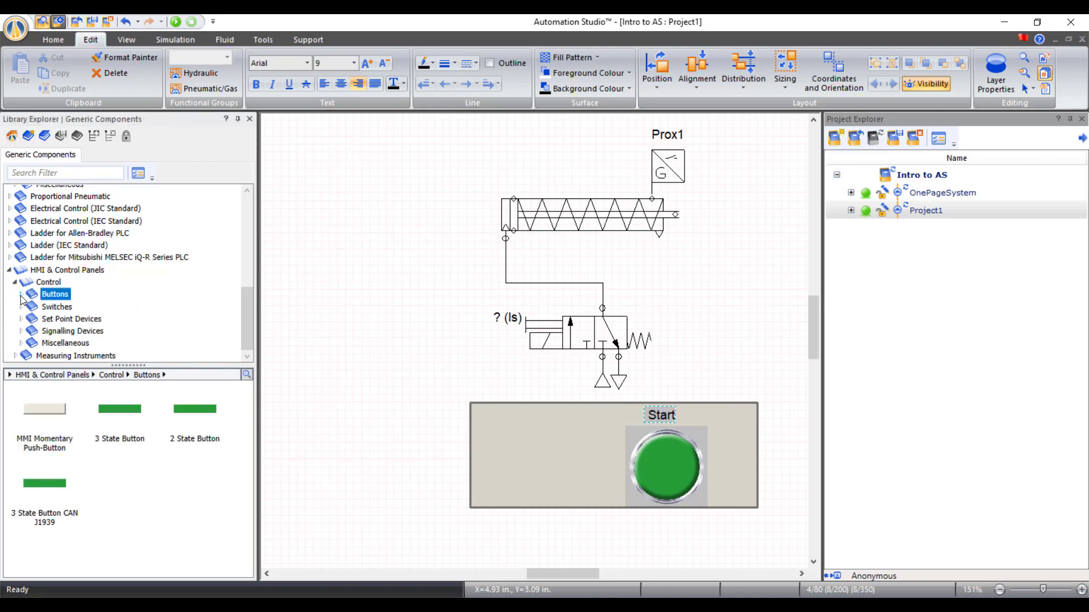
left_click(60, 331)
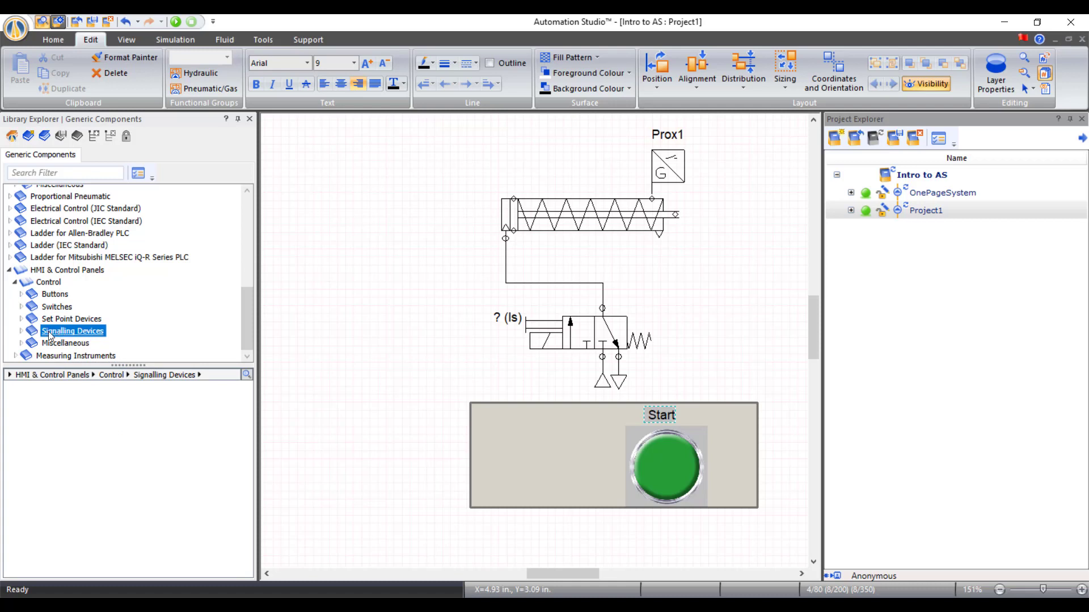
left_click(21, 332)
left_click(56, 343)
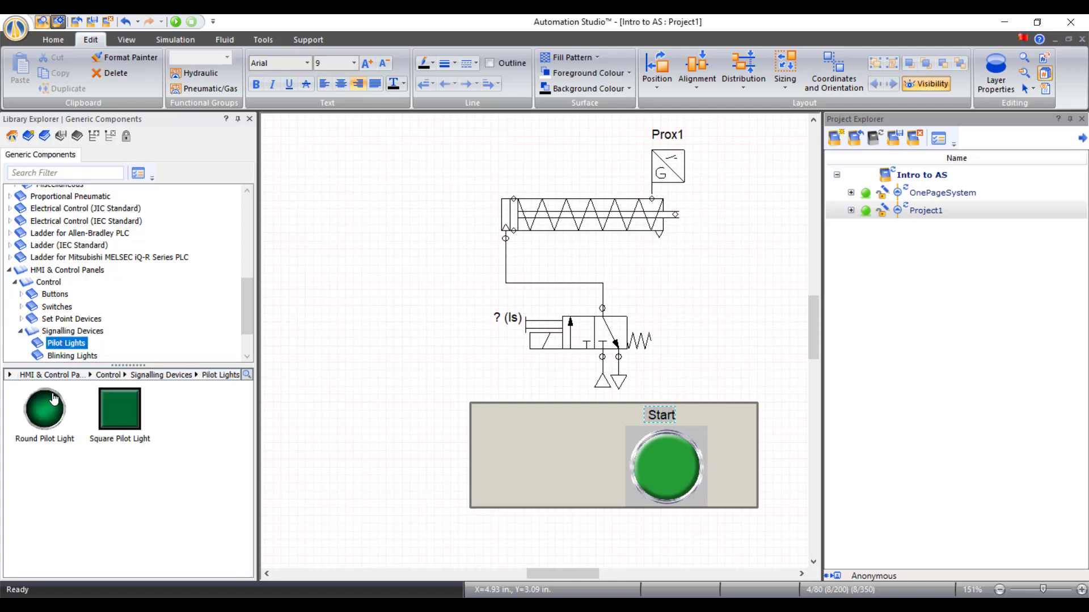
left_click_drag(54, 416, 548, 406)
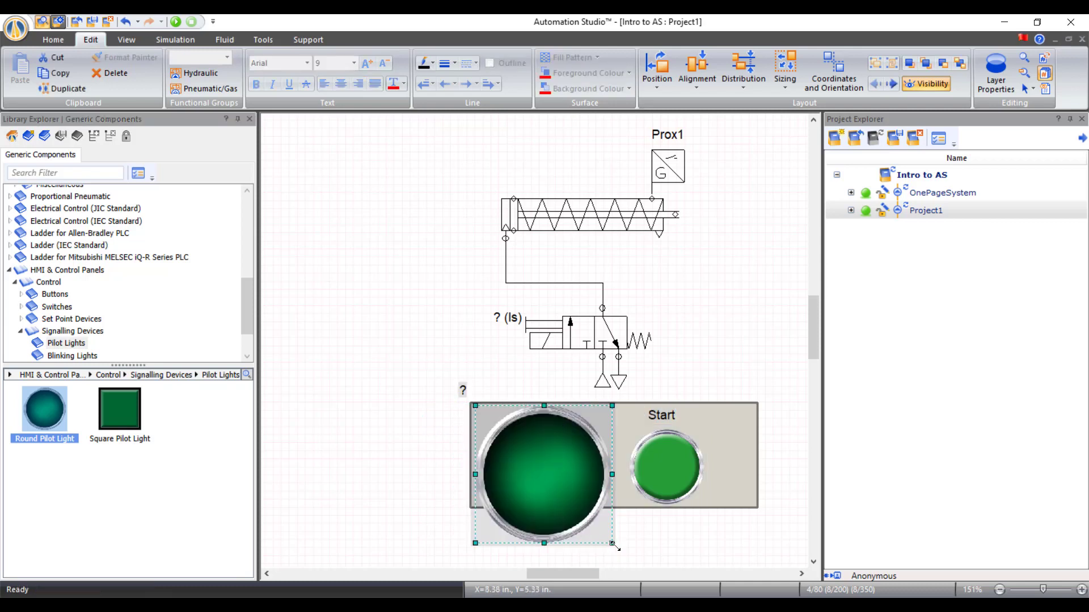
left_click_drag(613, 545, 551, 464)
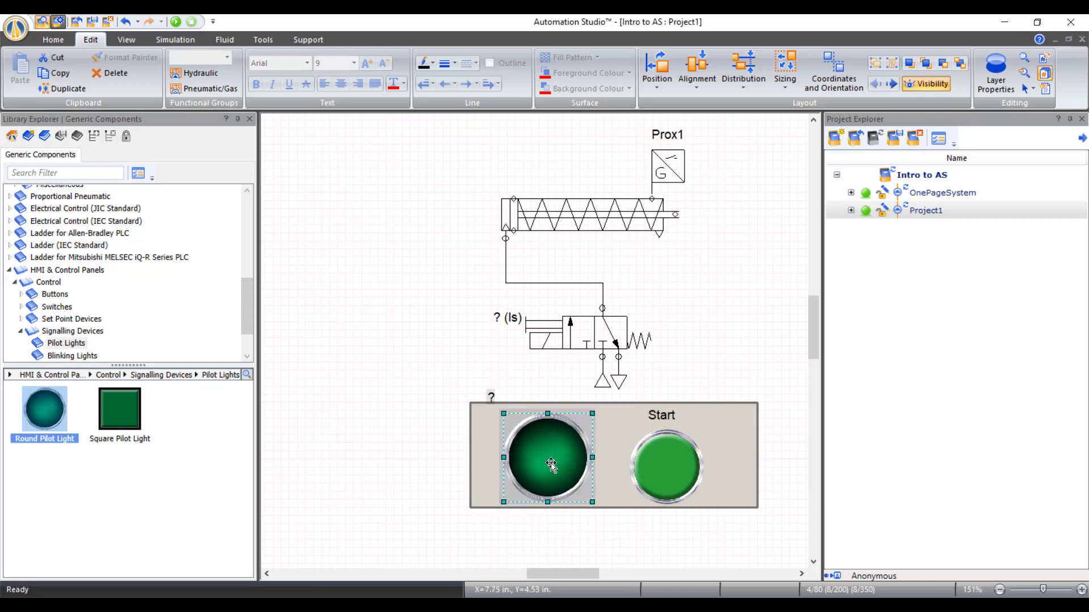
- Choose Green as the round pilot light's component colour and deselect the light
double_click(552, 464)
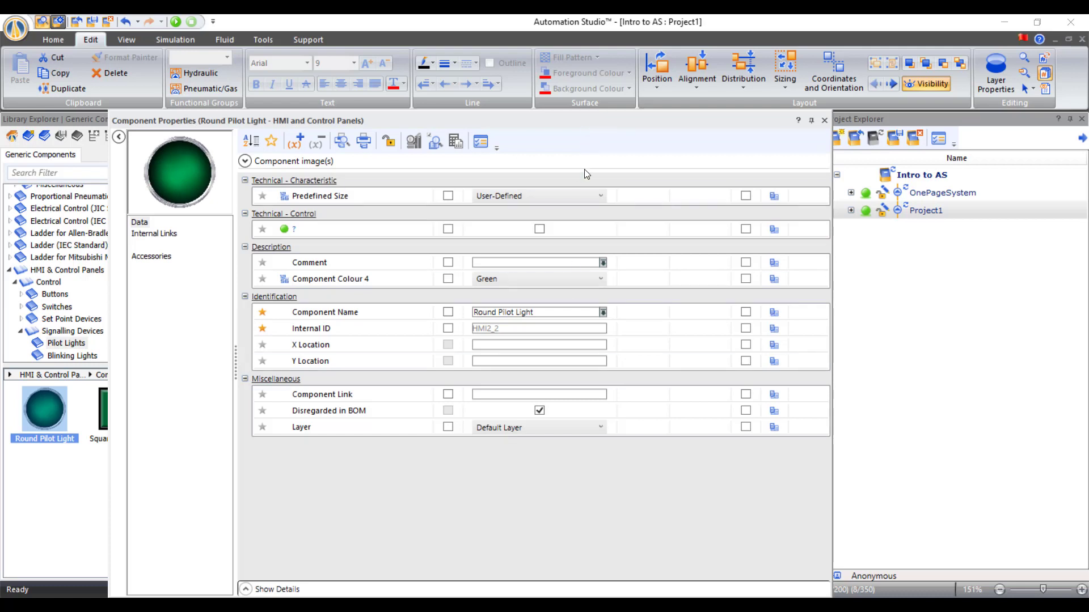
left_click(539, 279)
left_click(537, 289)
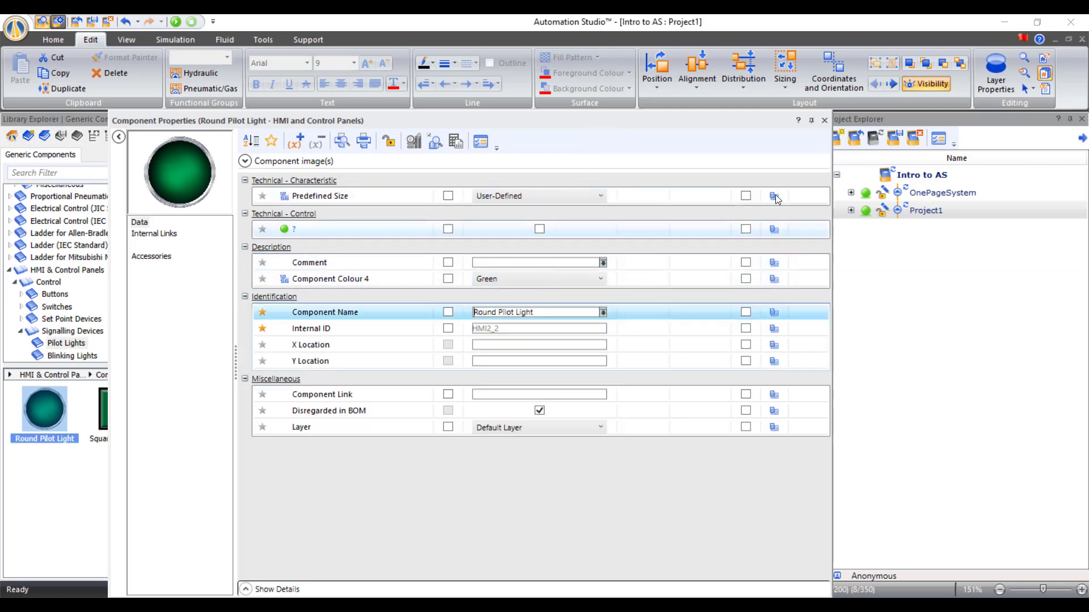
left_click(825, 121)
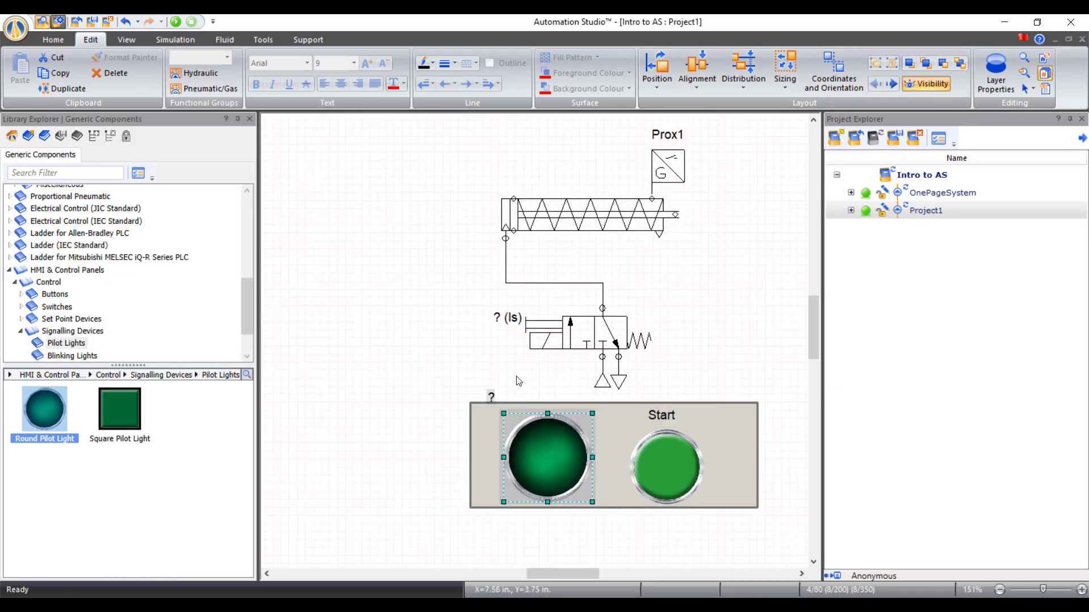
left_click(391, 353)
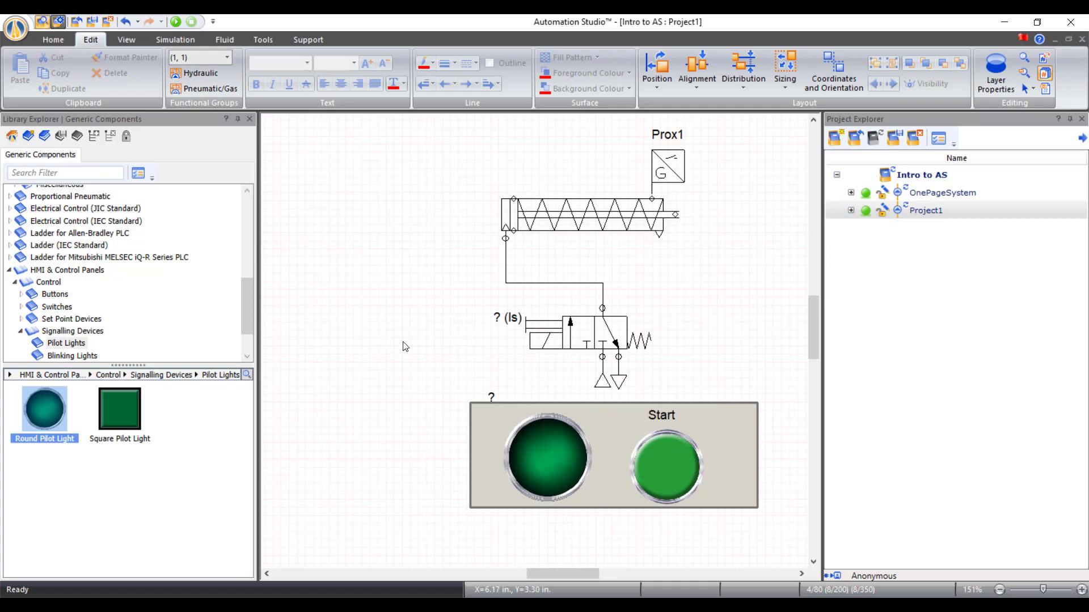
- Narrow the panel rectangle from both its right and left edges so it fits more closely around the pilot light and Start button
left_click(751, 421)
left_click_drag(758, 456, 716, 458)
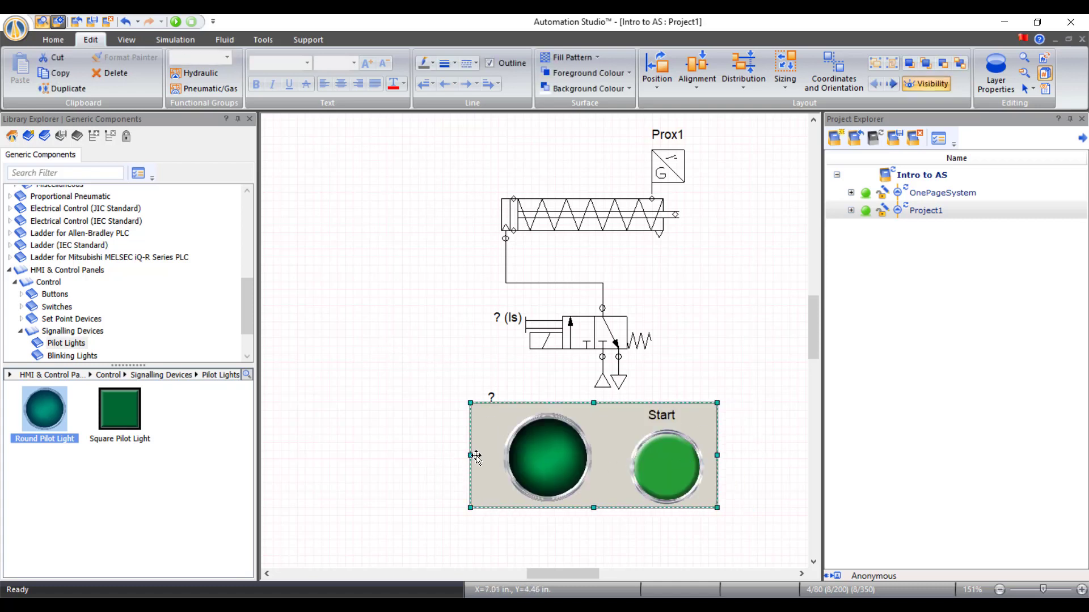
left_click_drag(476, 457, 472, 461)
left_click(467, 461)
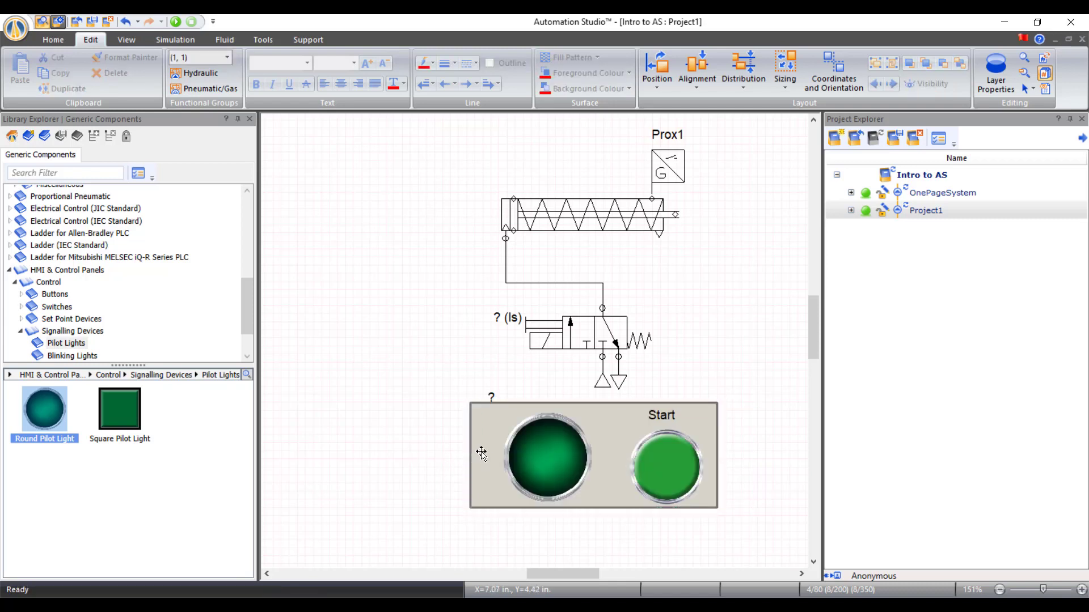
left_click(474, 457)
left_click_drag(471, 454, 486, 454)
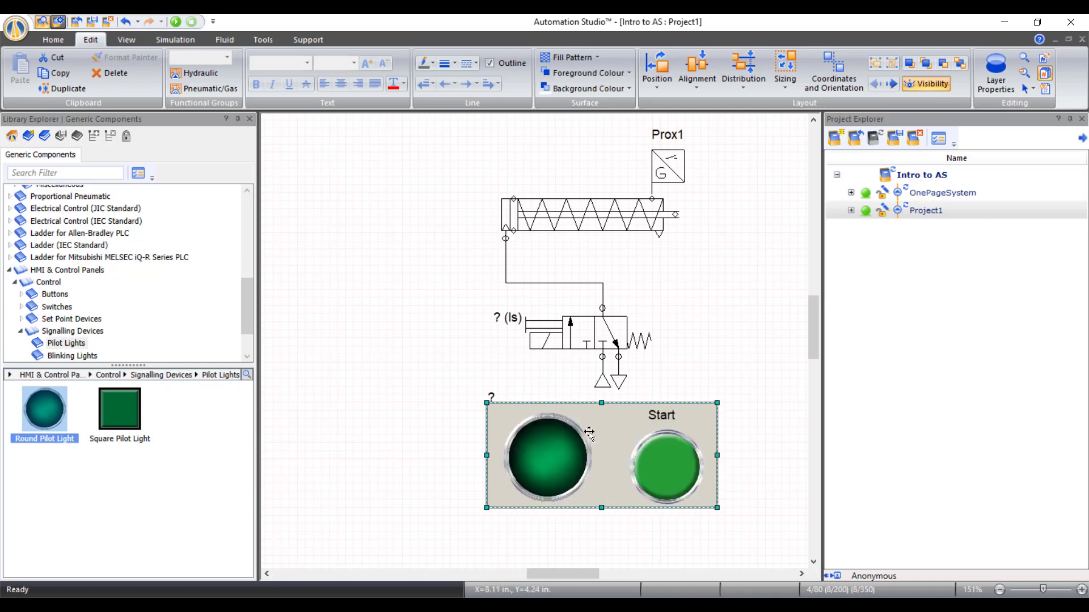
- Shrink the round pilot light to about the same size as the Start push-button and deselect it
double_click(551, 455)
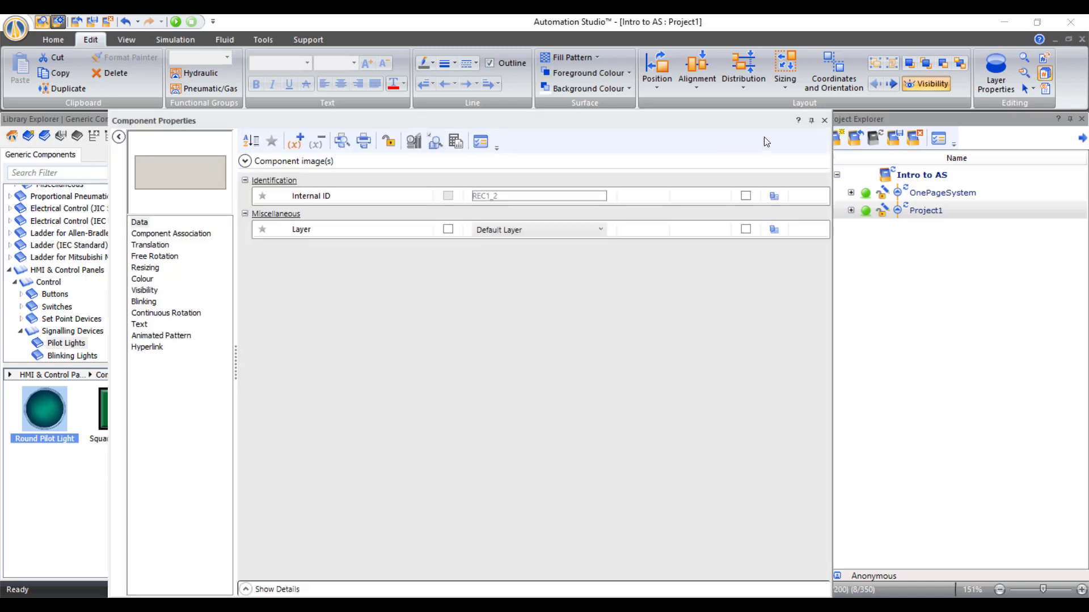
left_click(824, 121)
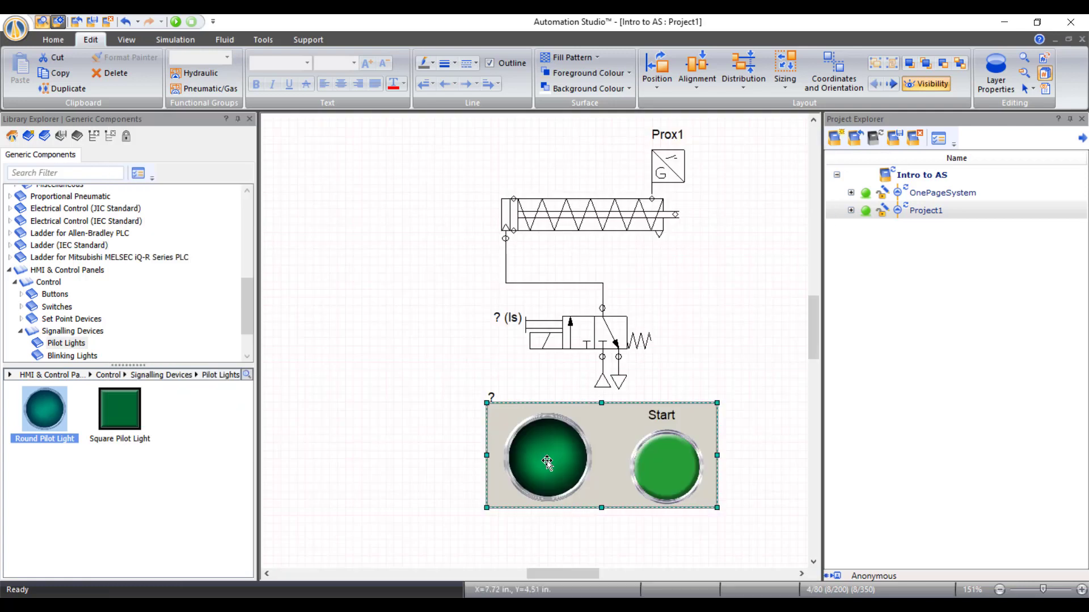
left_click(559, 448)
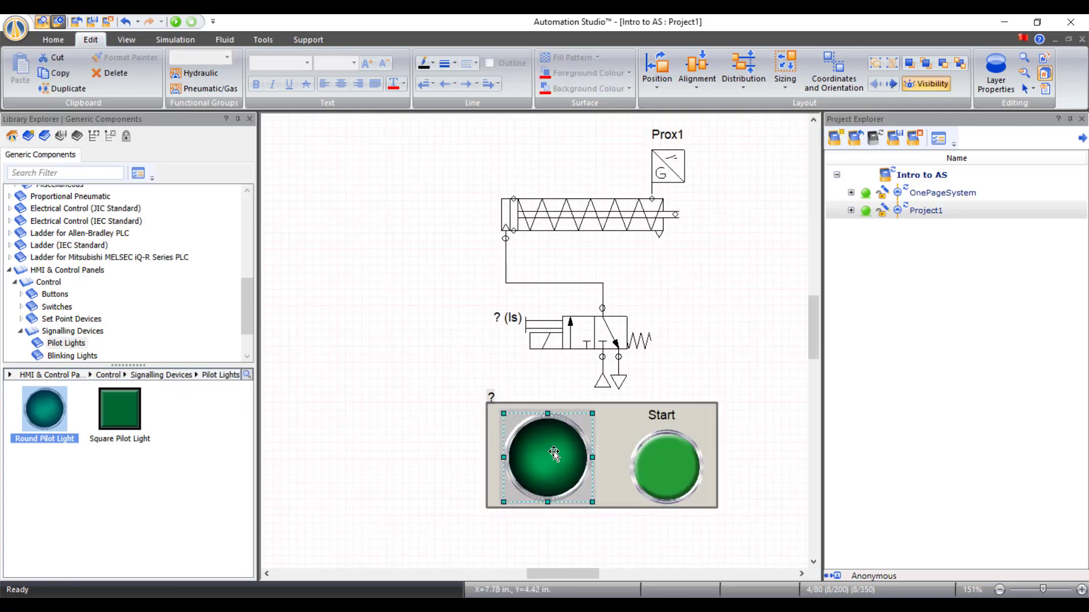
left_click_drag(591, 413, 578, 427)
left_click(347, 361)
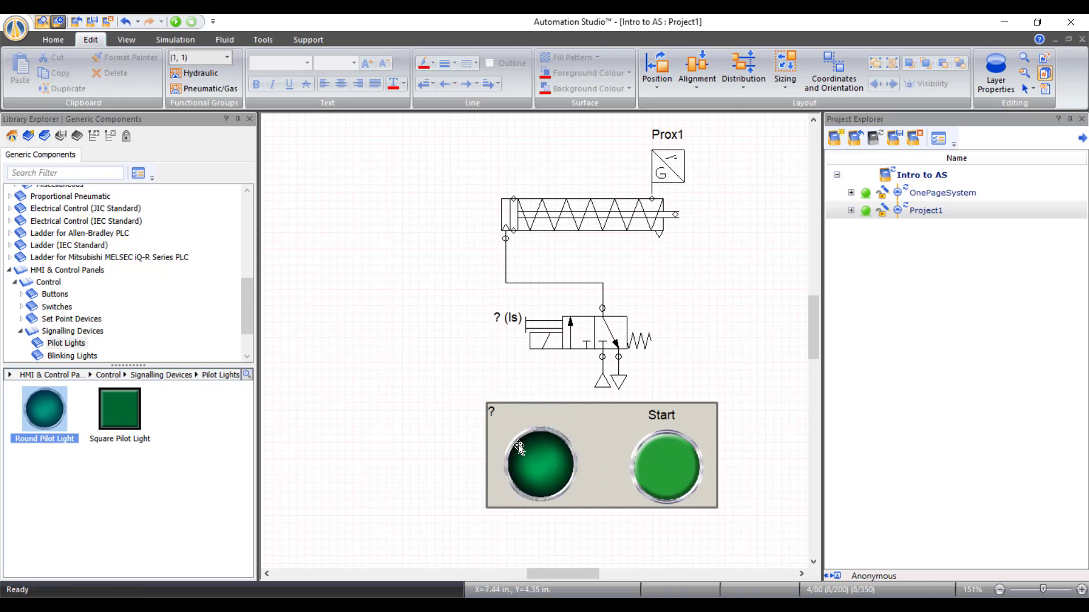
- Align the Start push-button with the pilot light using Align Centre, taking the pilot light as the reference
left_click(543, 462)
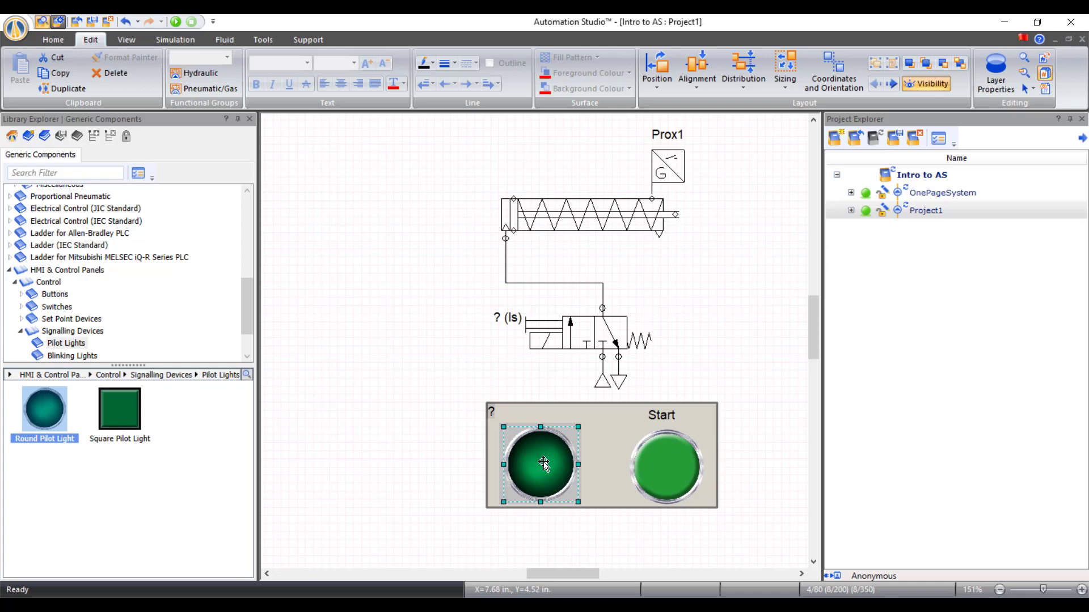
left_click(663, 473, "shift")
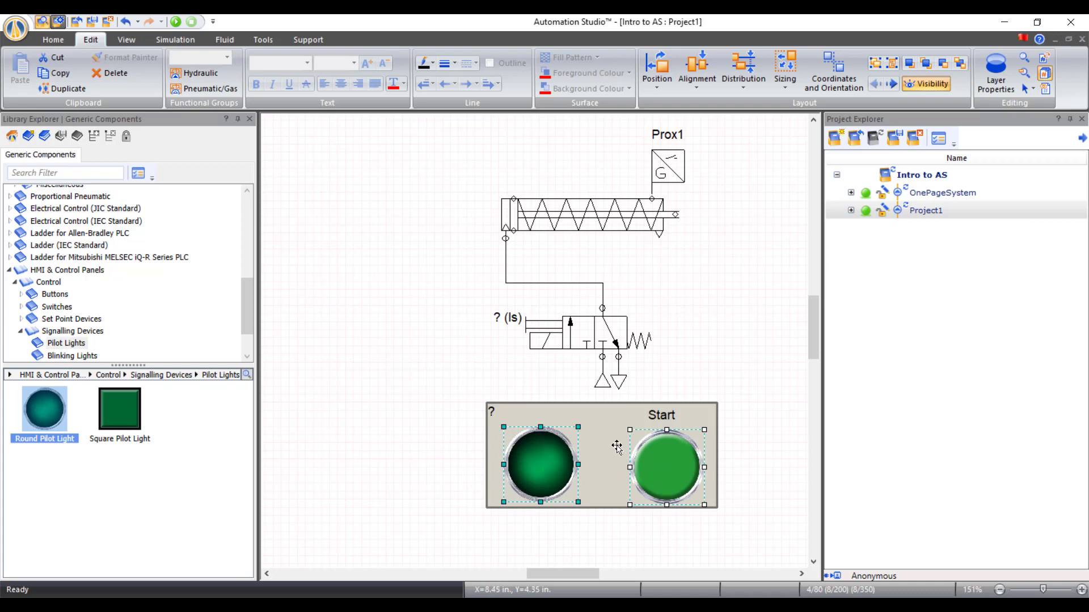
left_click(691, 87)
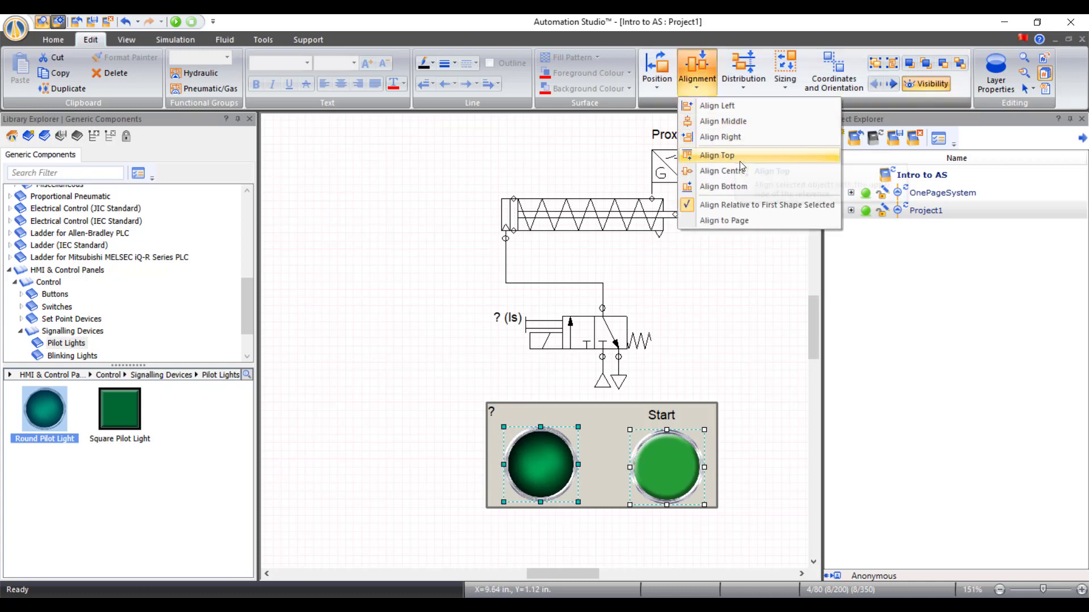
left_click(748, 178)
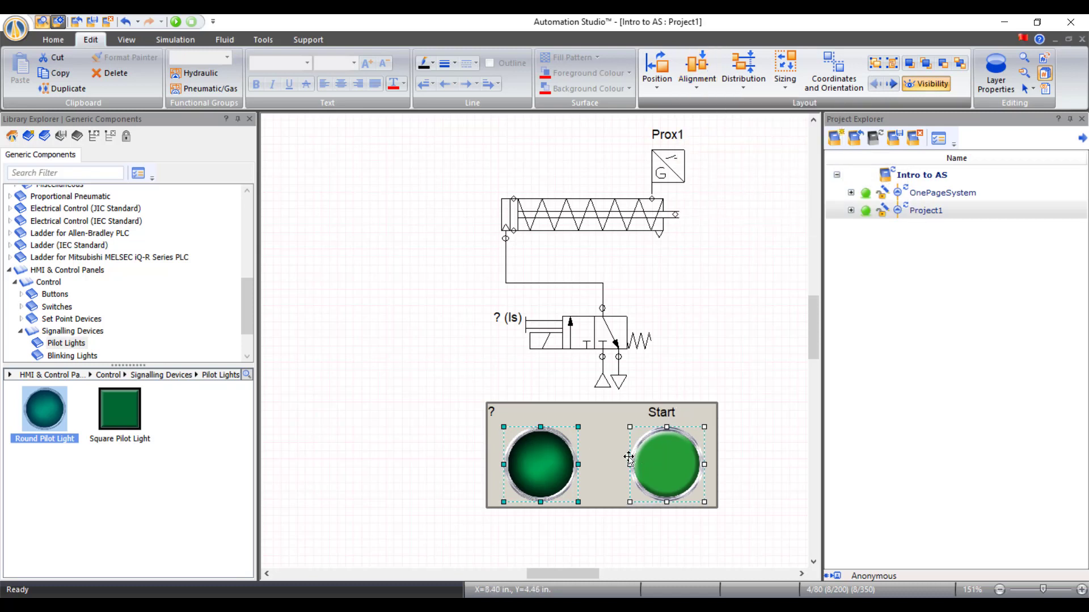
- Move the Start push-button closer to the pilot light and apply Align Centre to both, with the button as reference
left_click_drag(675, 463, 644, 465)
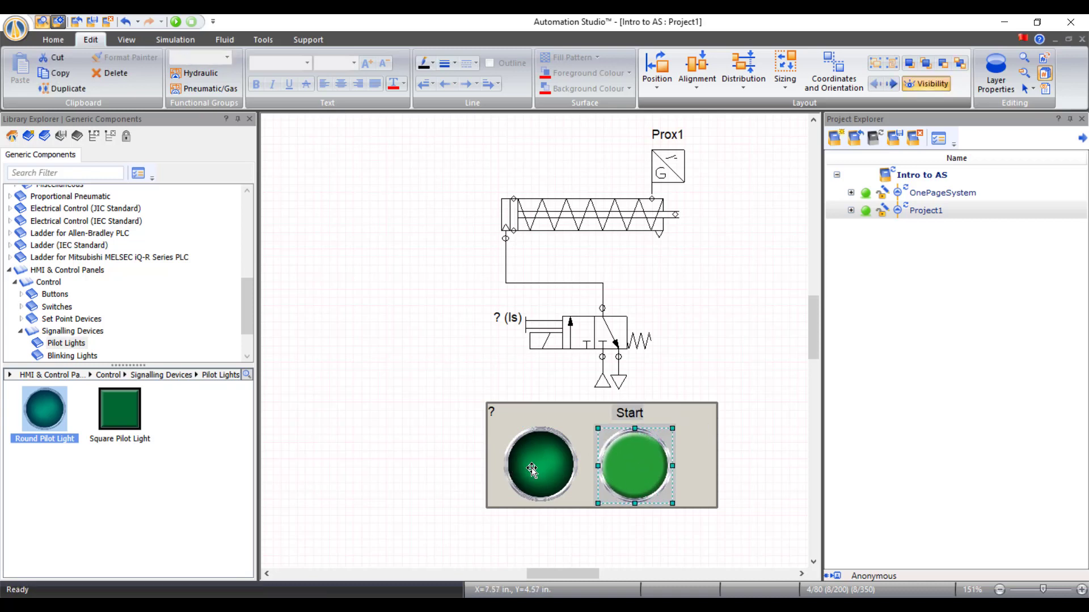
left_click(511, 471, "shift")
left_click(699, 80)
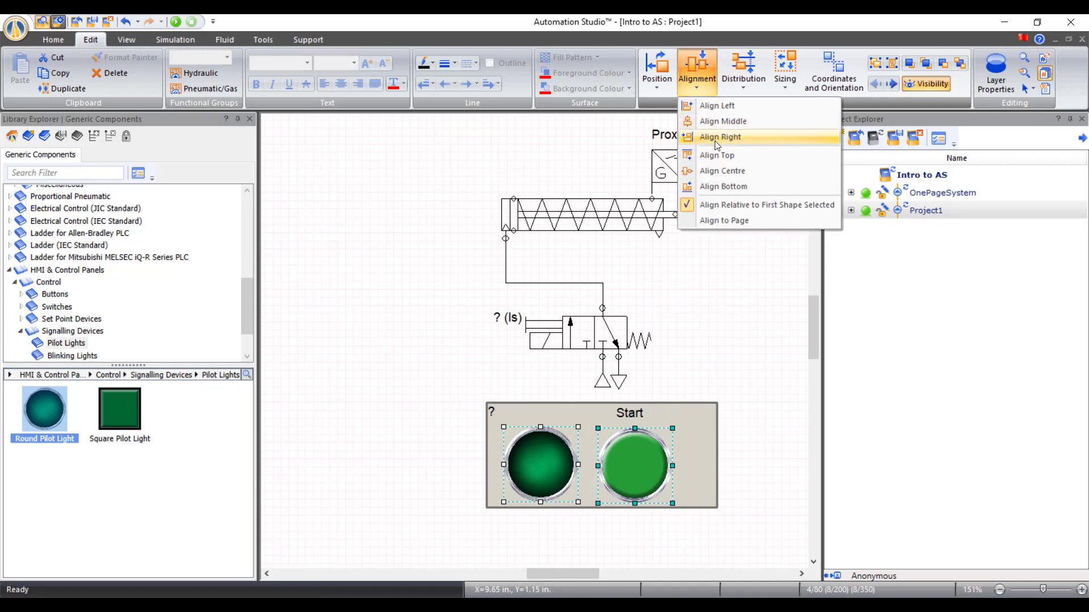
left_click(734, 172)
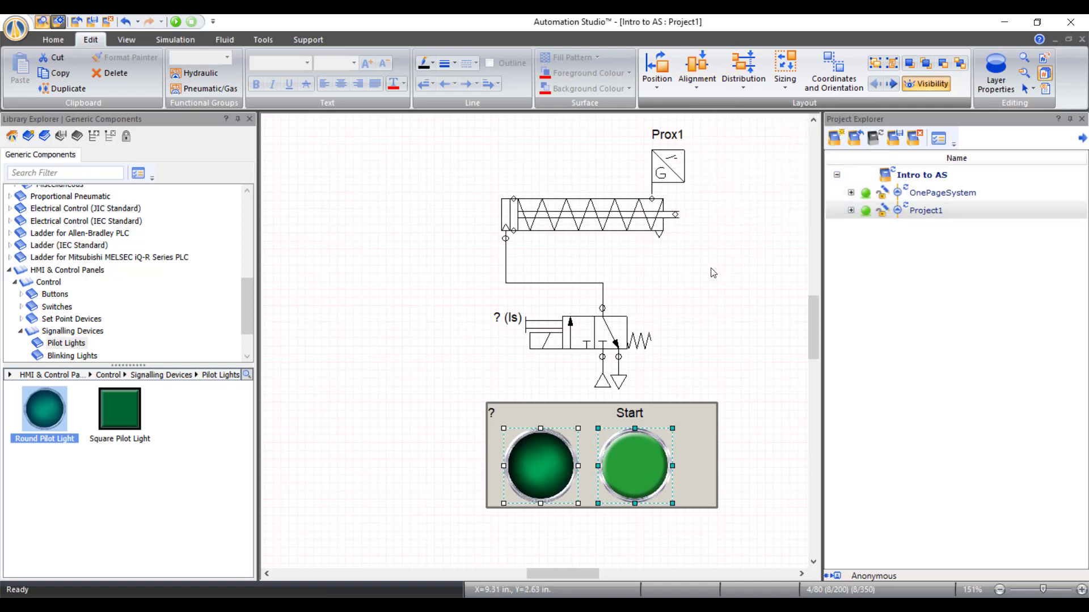
- Pull in the panel rectangle's right edge to just beyond the Start push-button and leave everything deselected
left_click(714, 461)
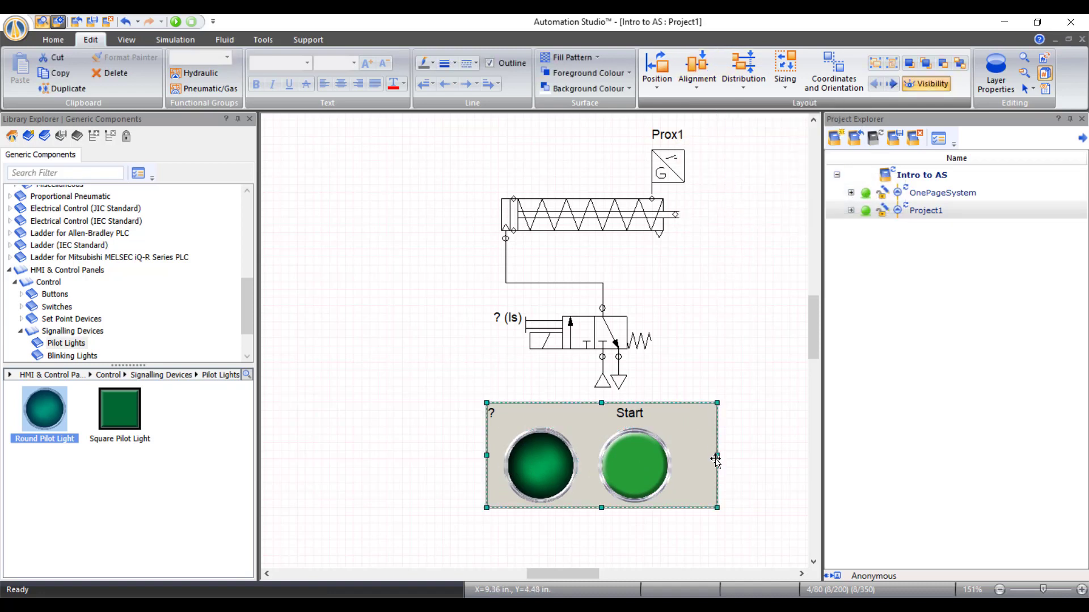
left_click_drag(721, 456, 722, 455)
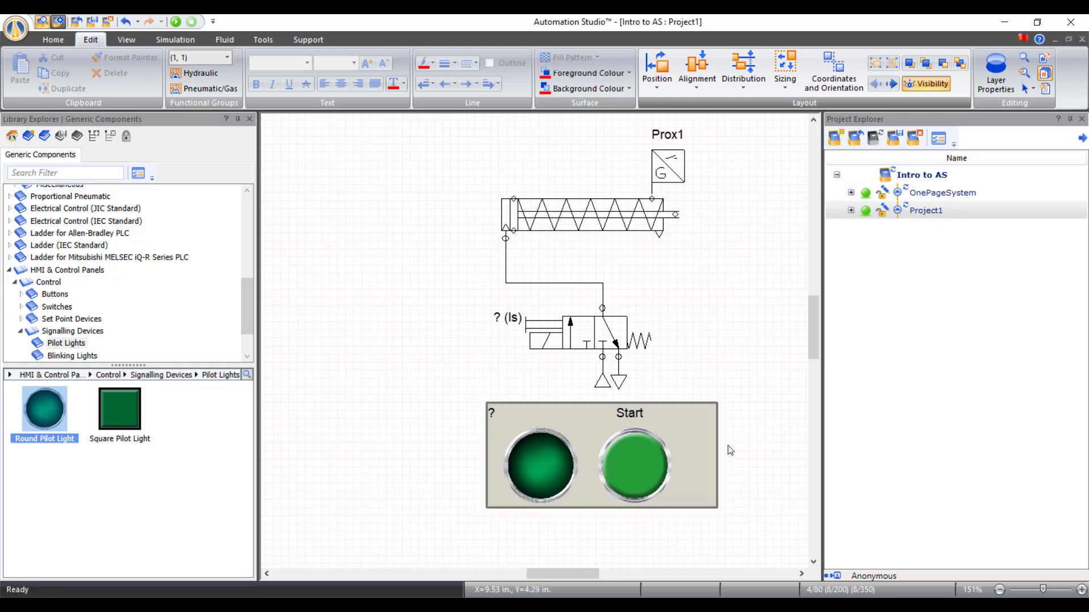
left_click(713, 456)
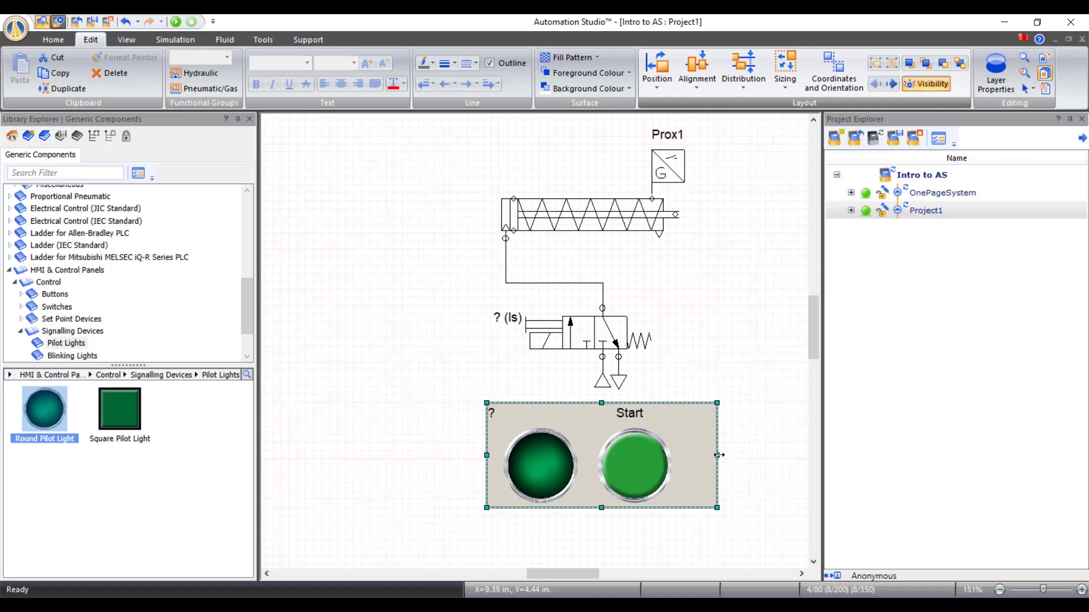
left_click_drag(719, 455, 689, 456)
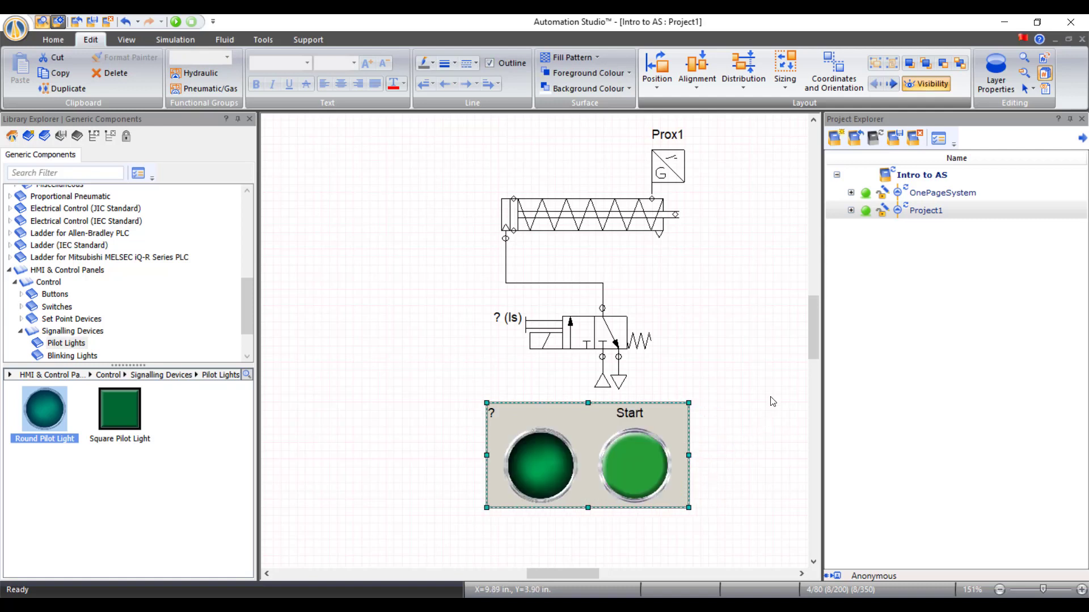
left_click(751, 368)
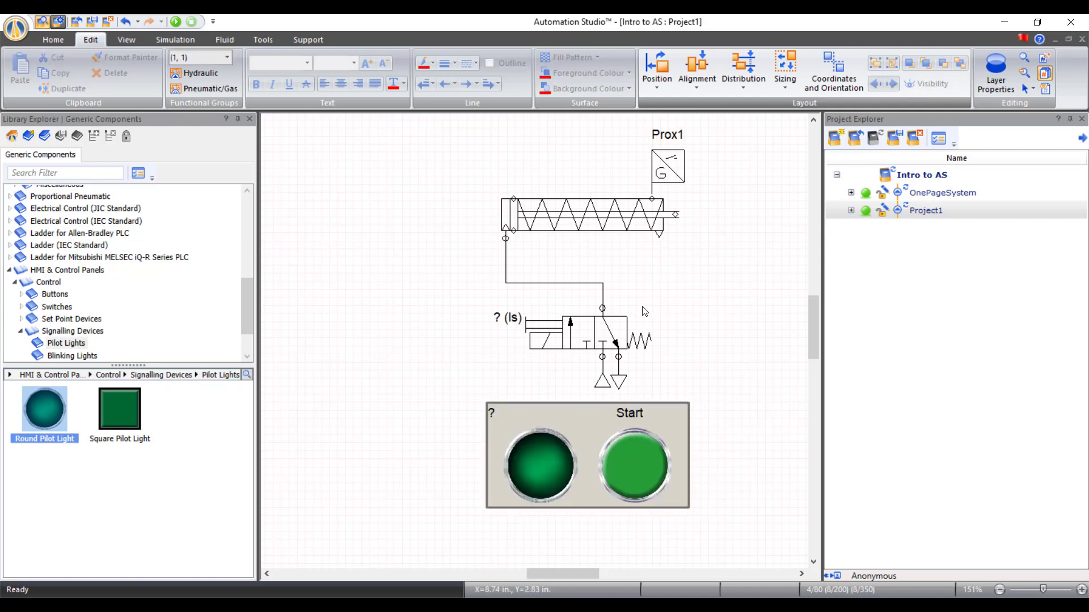
left_click(639, 418)
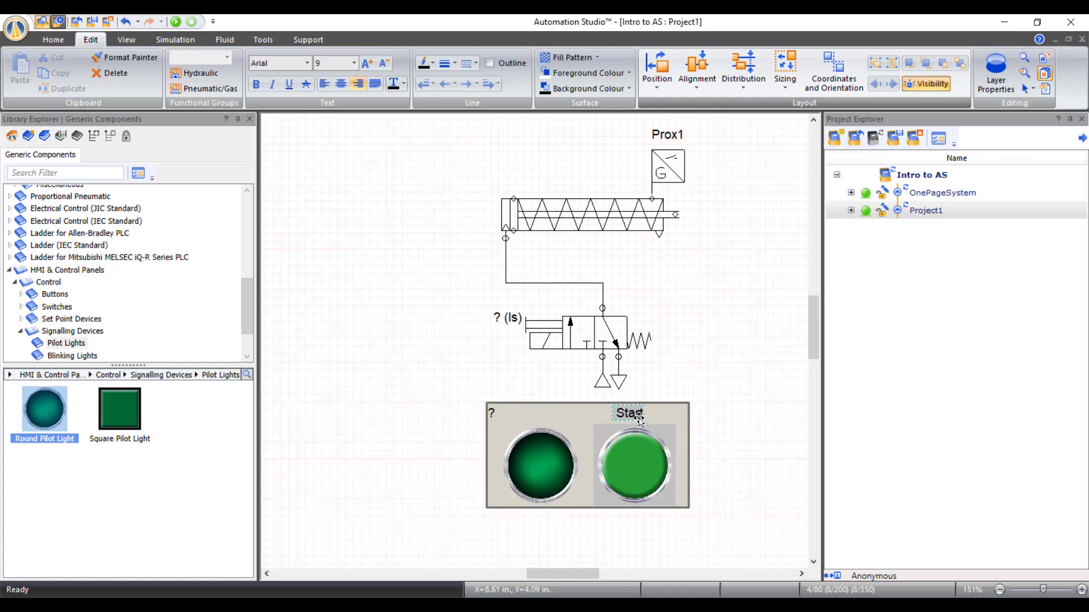
left_click(718, 402)
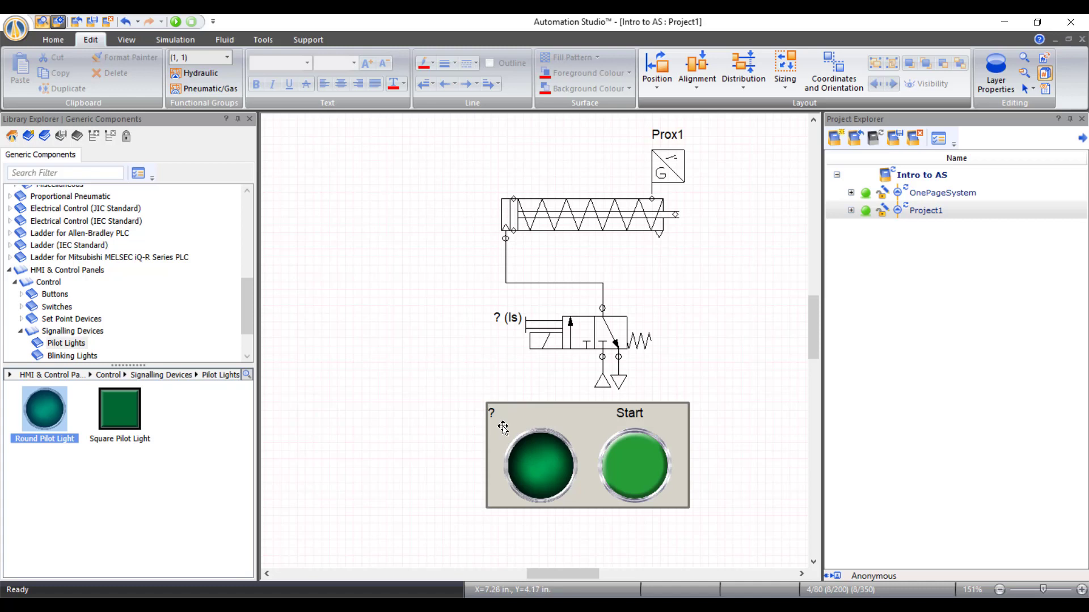
- Remove the Start label above the push-button and add a text reading ON in its place
left_click(631, 414)
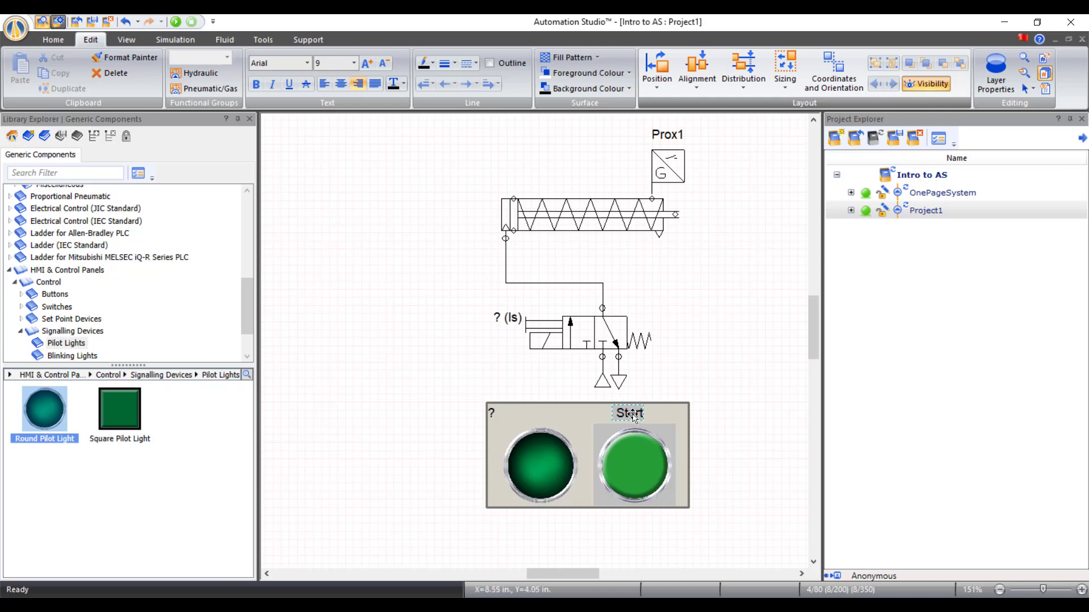
key("Delete")
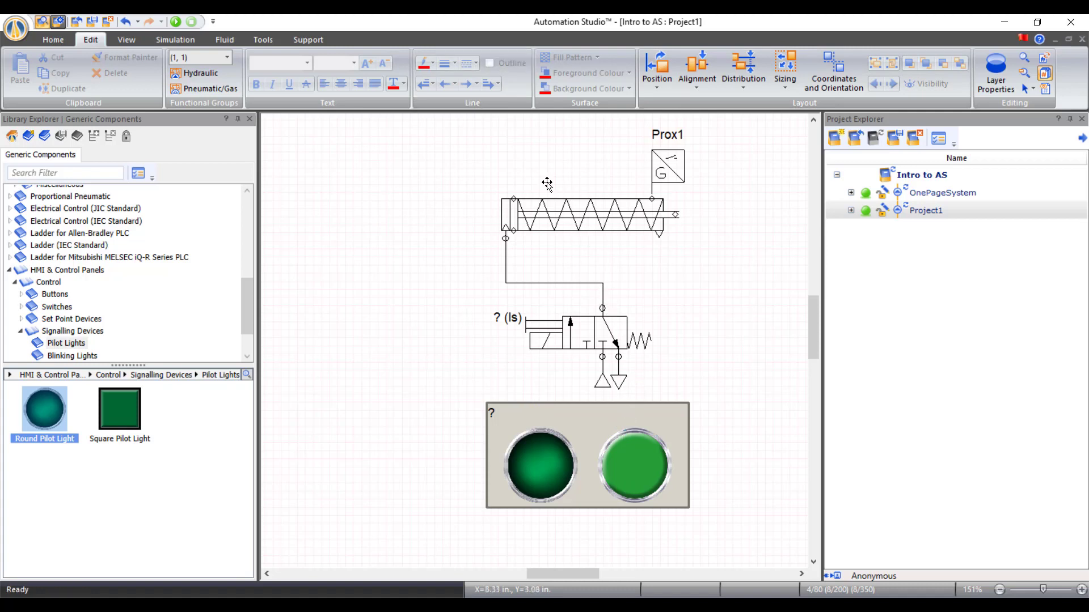
left_click(54, 40)
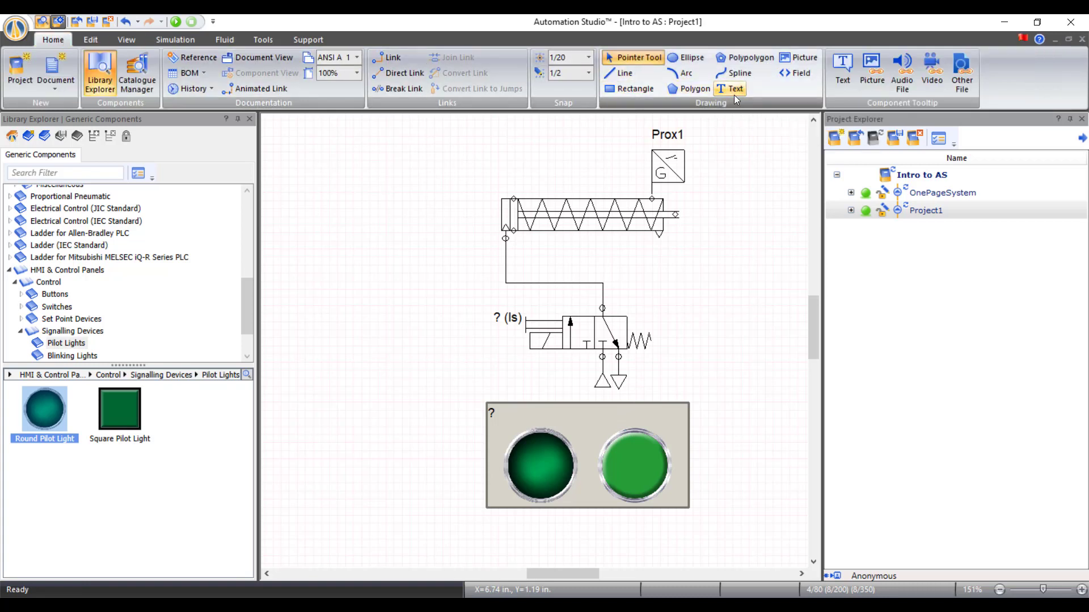
left_click(734, 94)
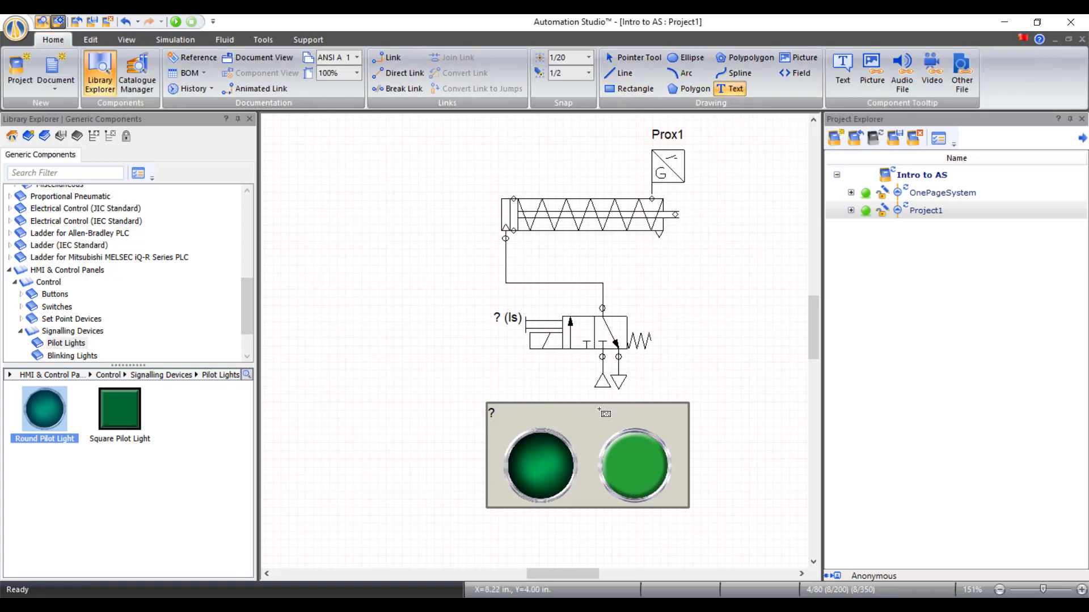
left_click_drag(600, 410, 672, 426)
type("O")
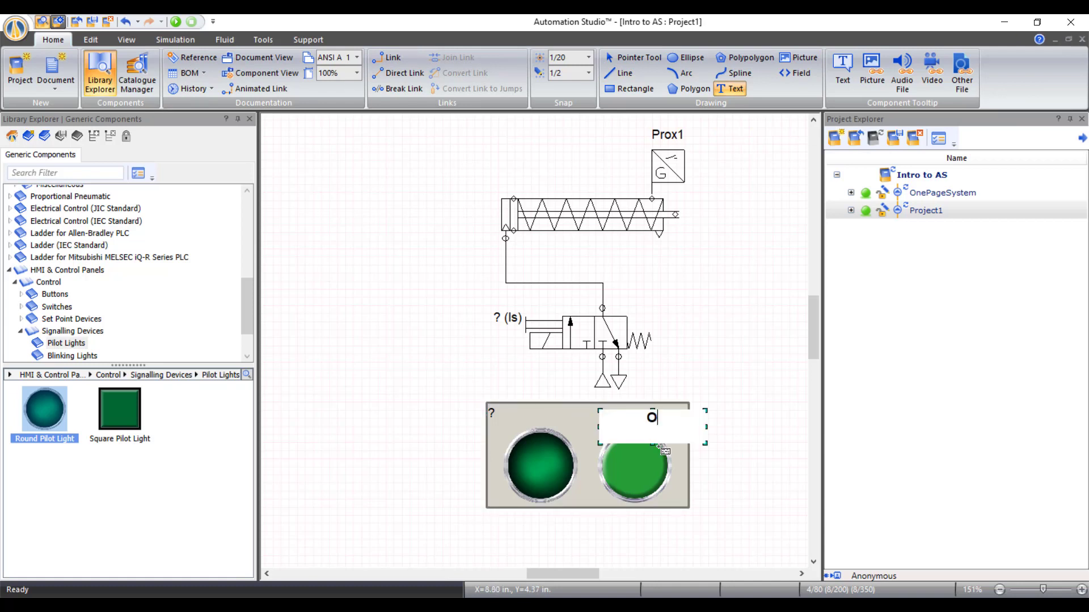
type("N")
left_click(747, 311)
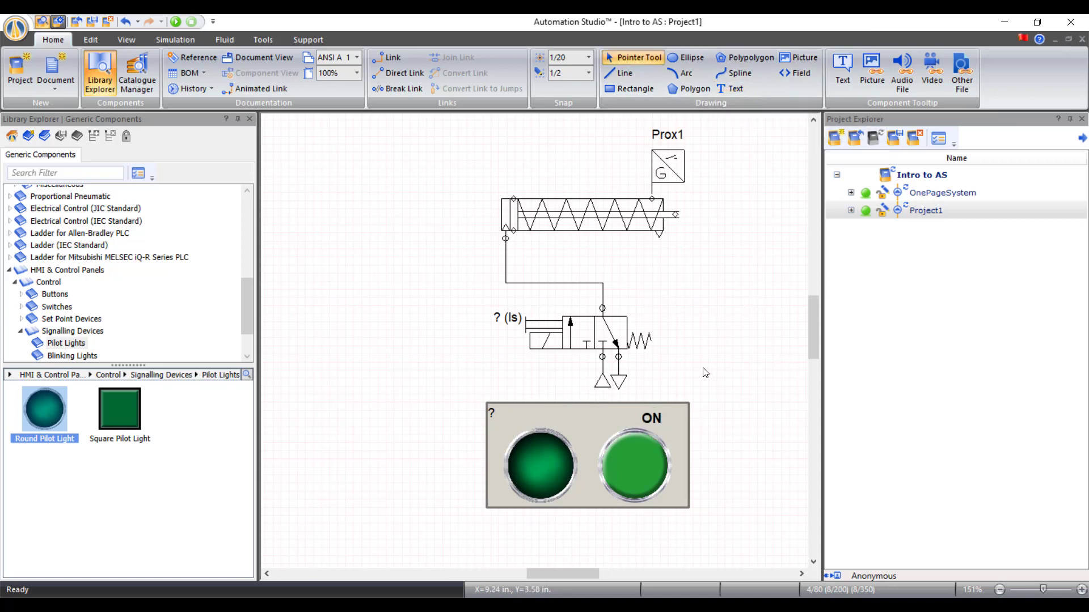
- Shift the ON text over the push-button and apply Align Middle to both, with the text as reference
left_click_drag(654, 423, 626, 420)
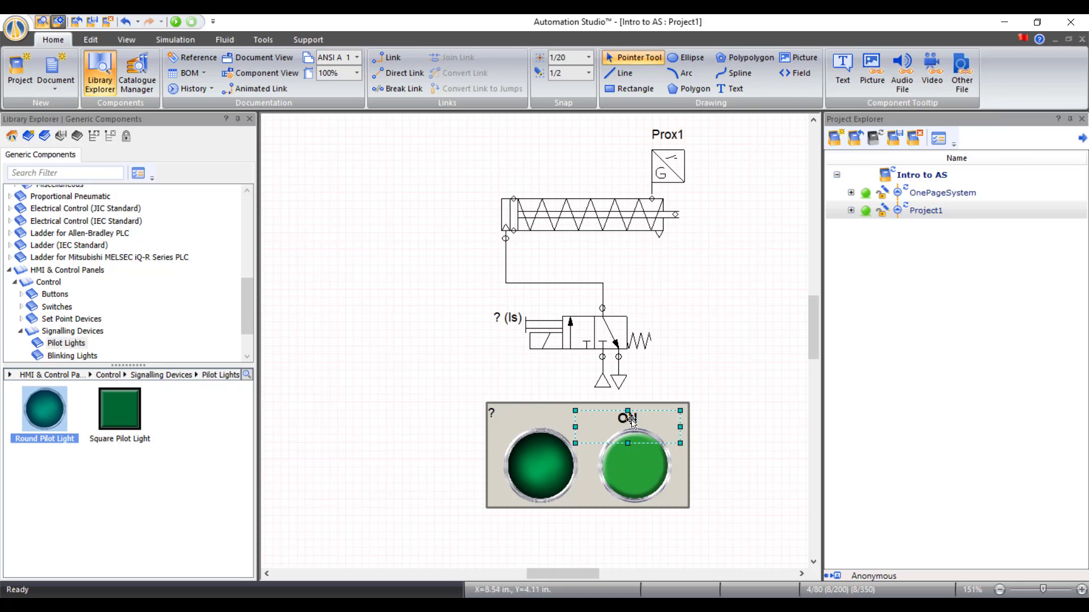
left_click(638, 475, "shift")
left_click(101, 37)
left_click(703, 77)
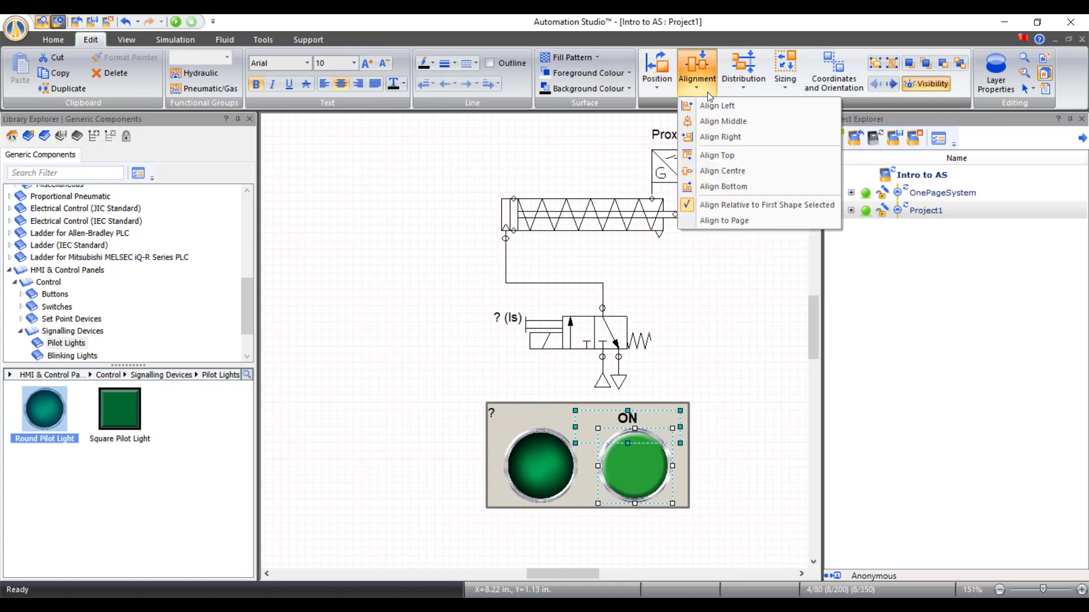
left_click(732, 123)
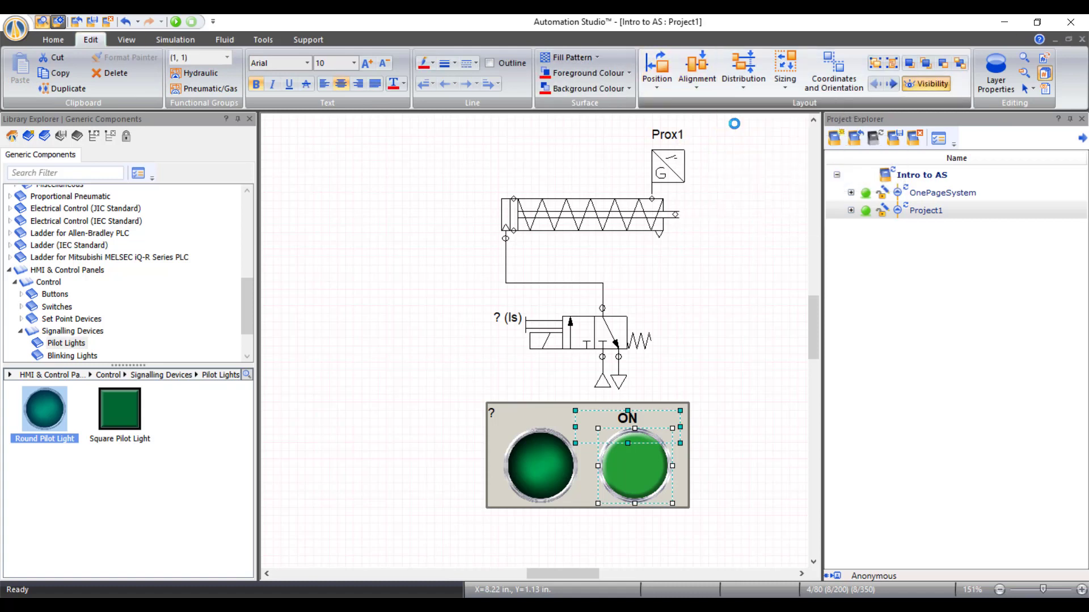
left_click(743, 334)
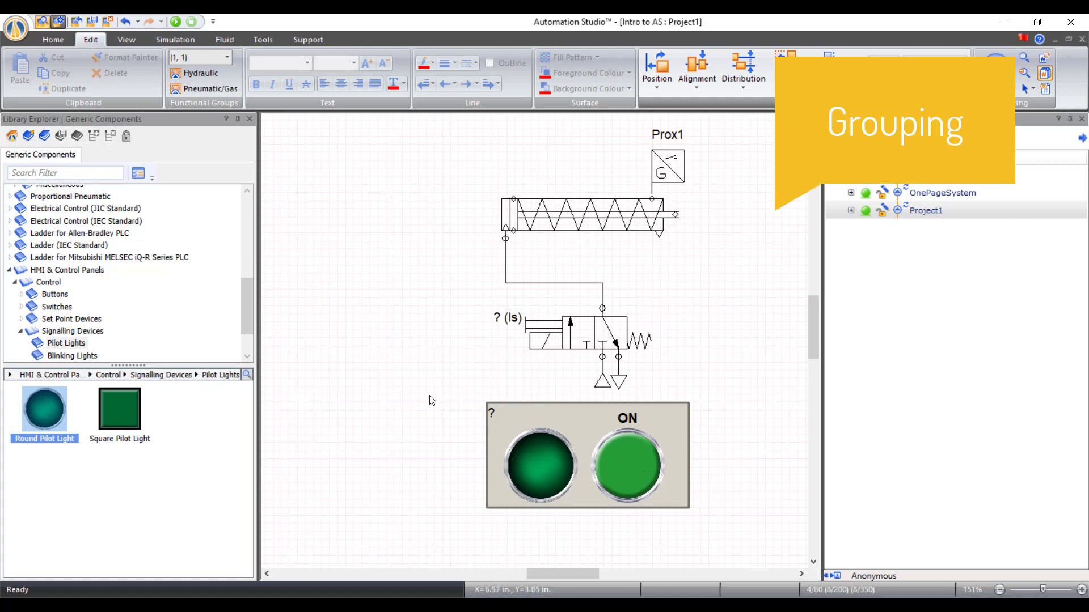
- Group the panel rectangle, pilot light, push-button and ON text into one object and leave it deselected
left_click_drag(429, 392, 740, 533)
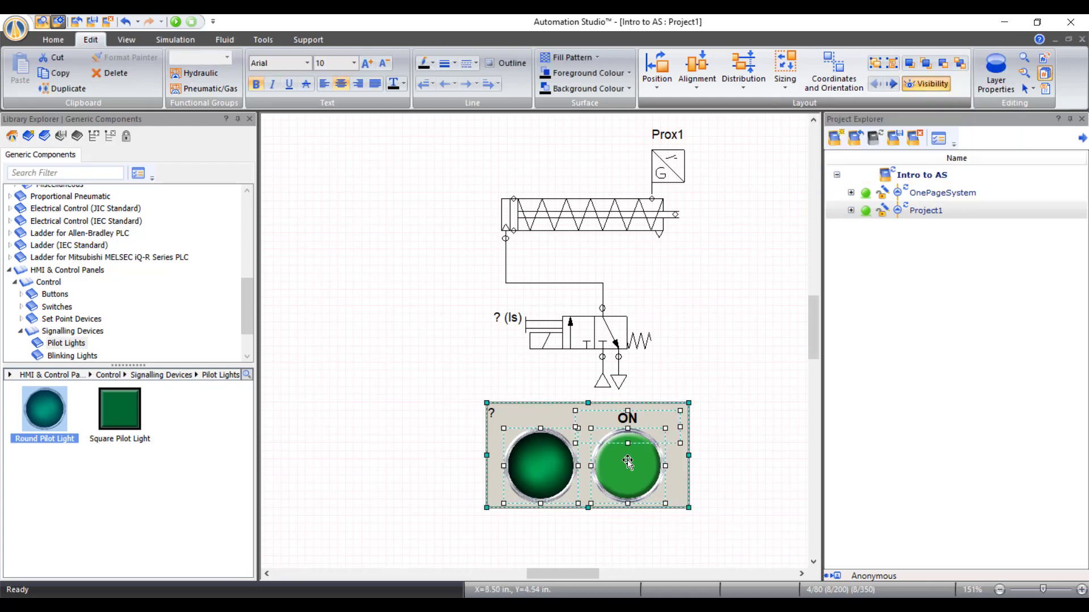
right_click(525, 413)
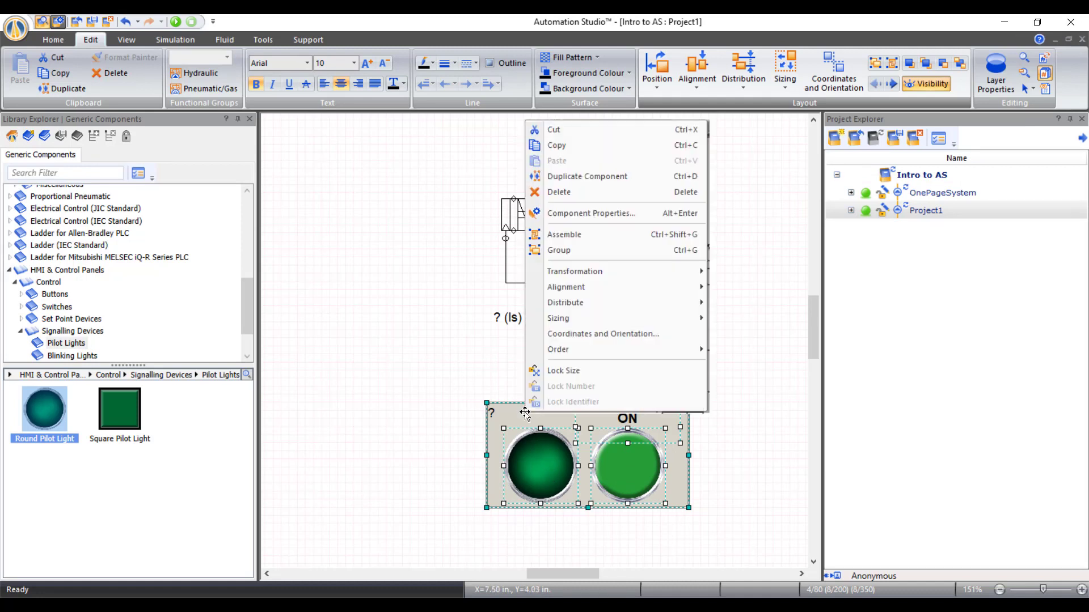
left_click(566, 251)
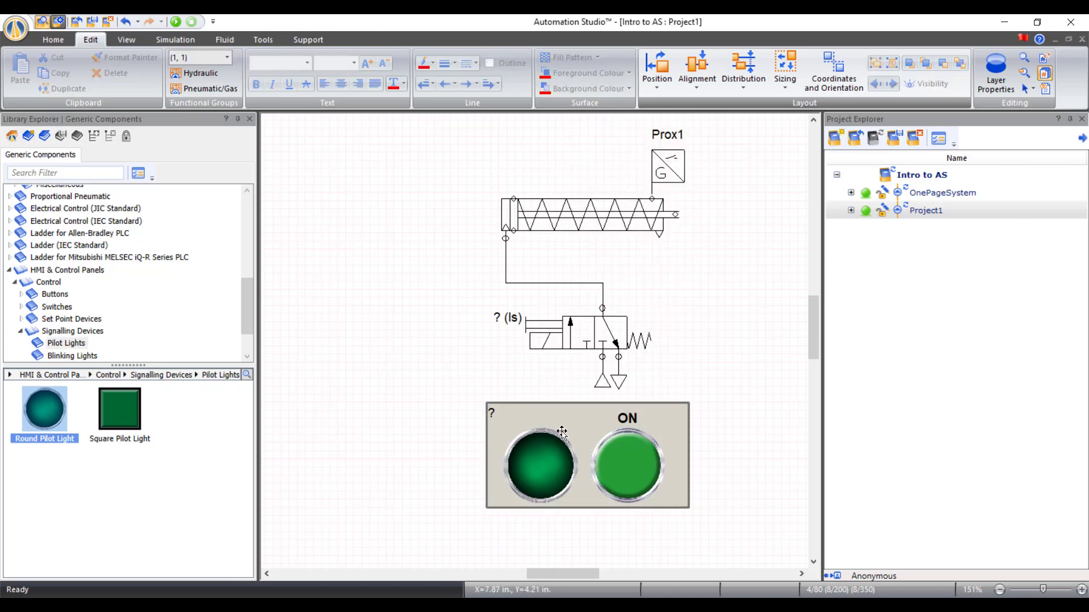
mouse_move(561, 427)
left_mouse_down()
mouse_move(589, 437)
mouse_move(556, 437)
mouse_move(571, 420)
mouse_move(561, 427)
left_mouse_up()
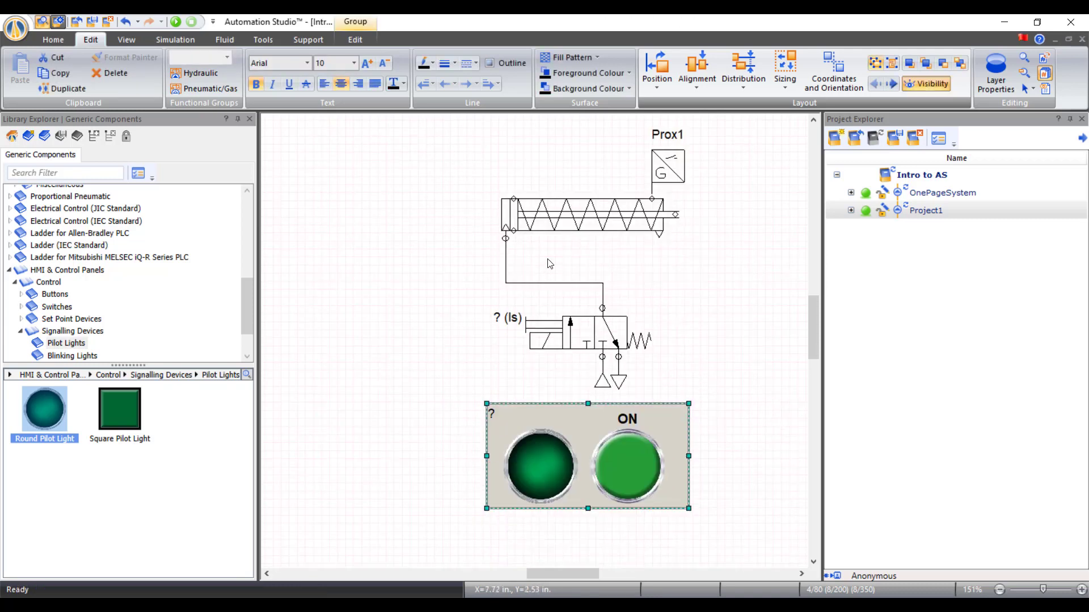
left_click(416, 151)
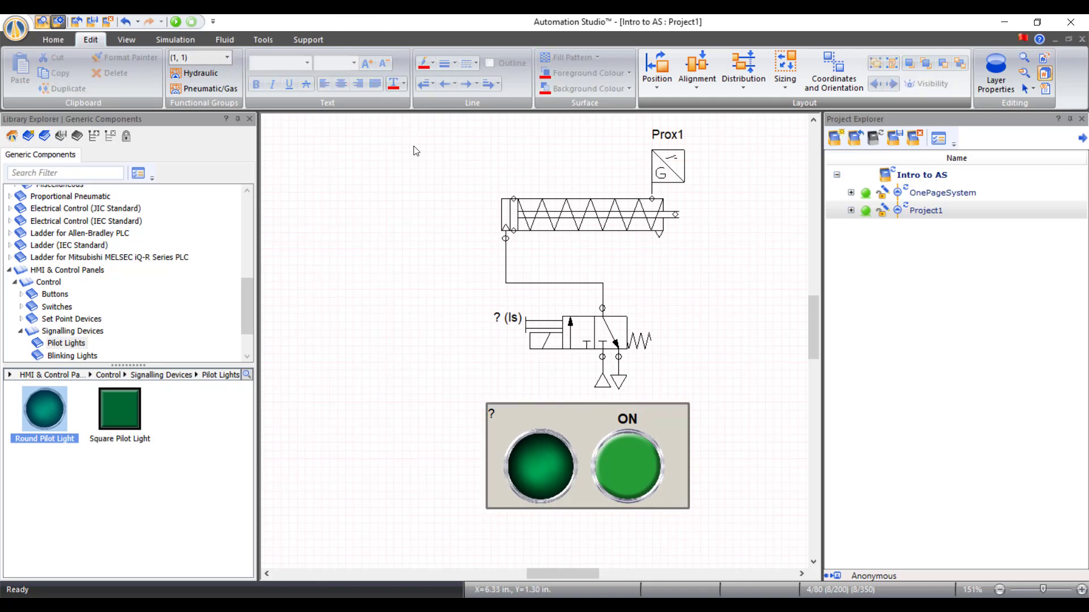
- Group the whole pneumatic circuit together with the control panel, and clear the selection
key("ctrl+a")
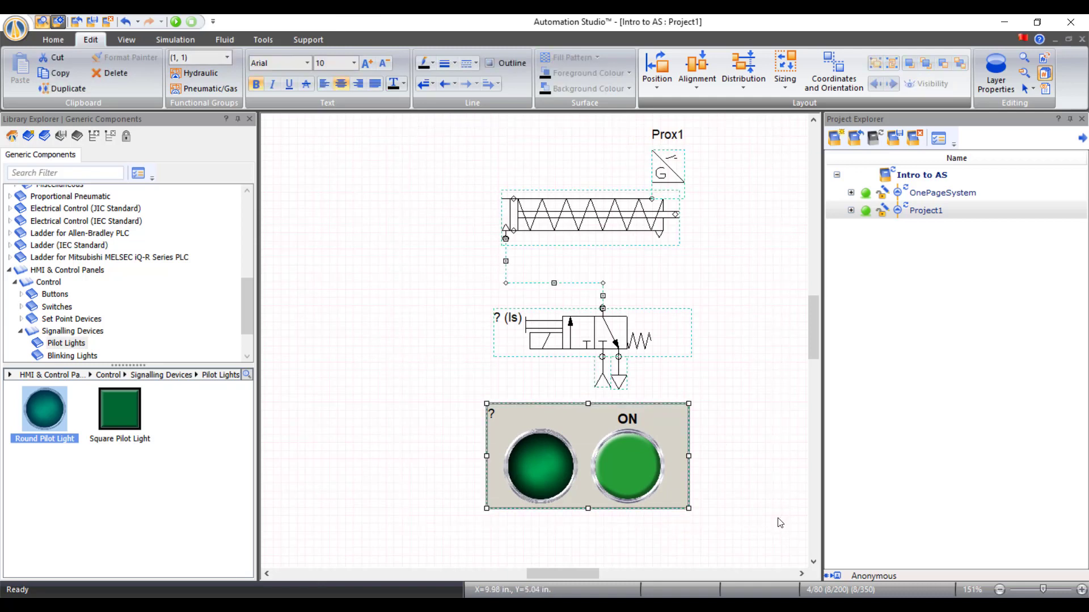
right_click(663, 426)
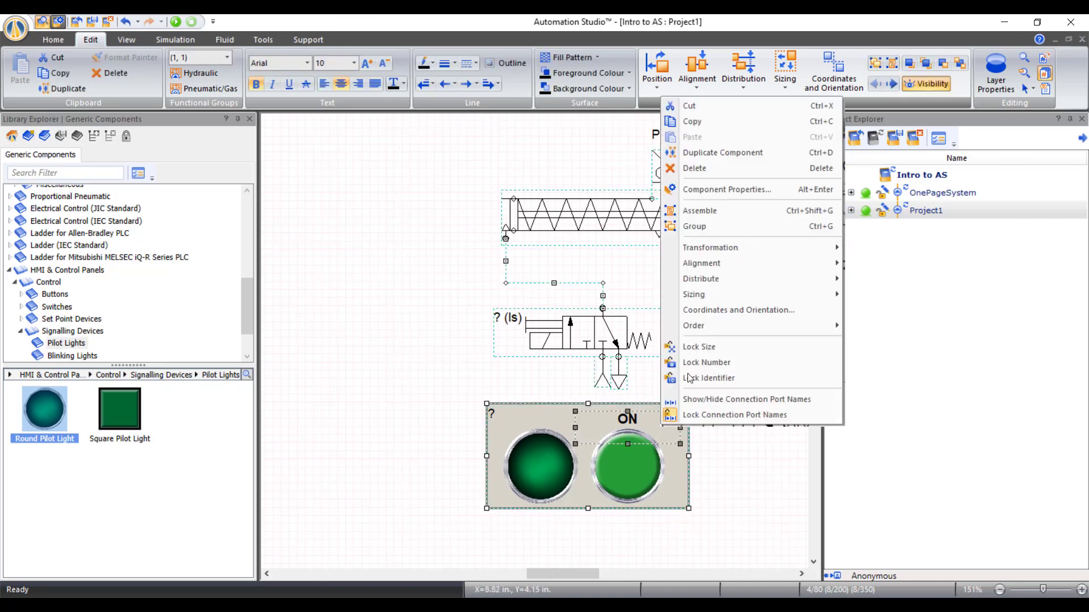
left_click(706, 227)
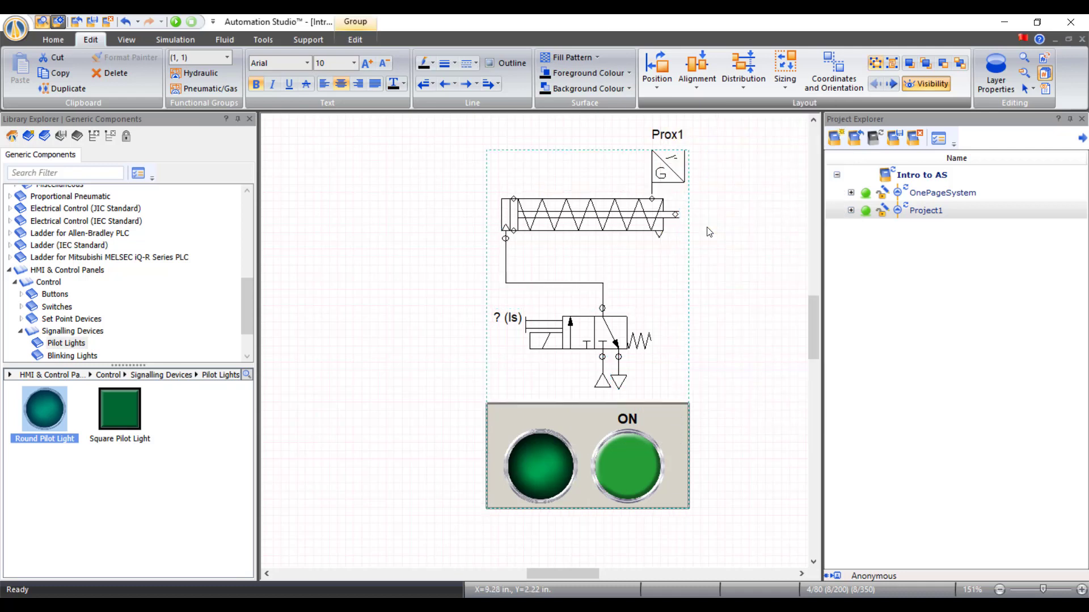
left_click(741, 255)
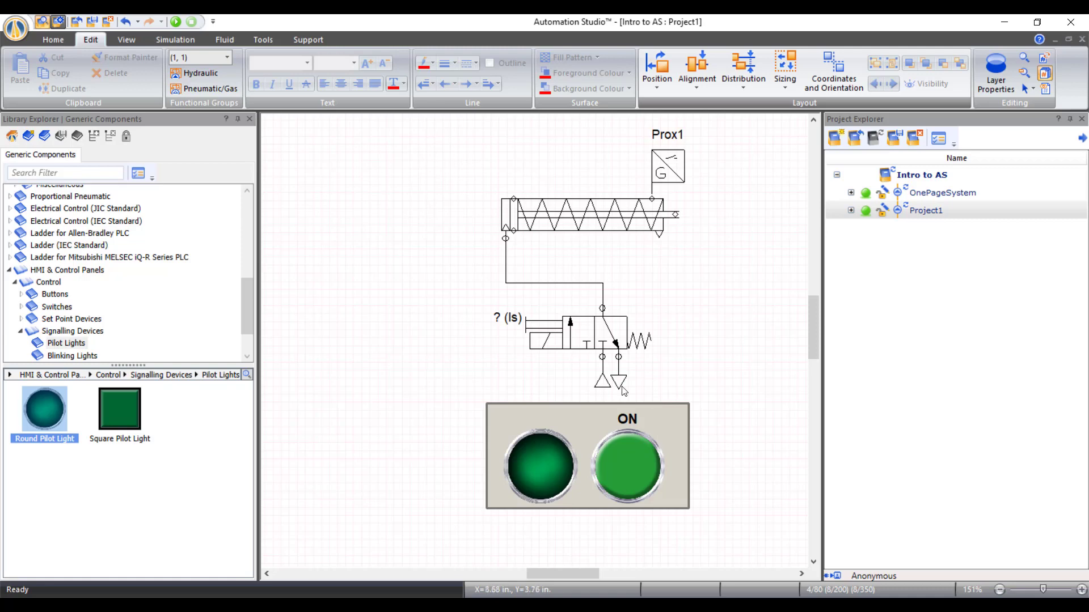
- Move the grouped circuit and panel towards the page's upper right corner and deselect it
scroll(530, 315, "down", 2)
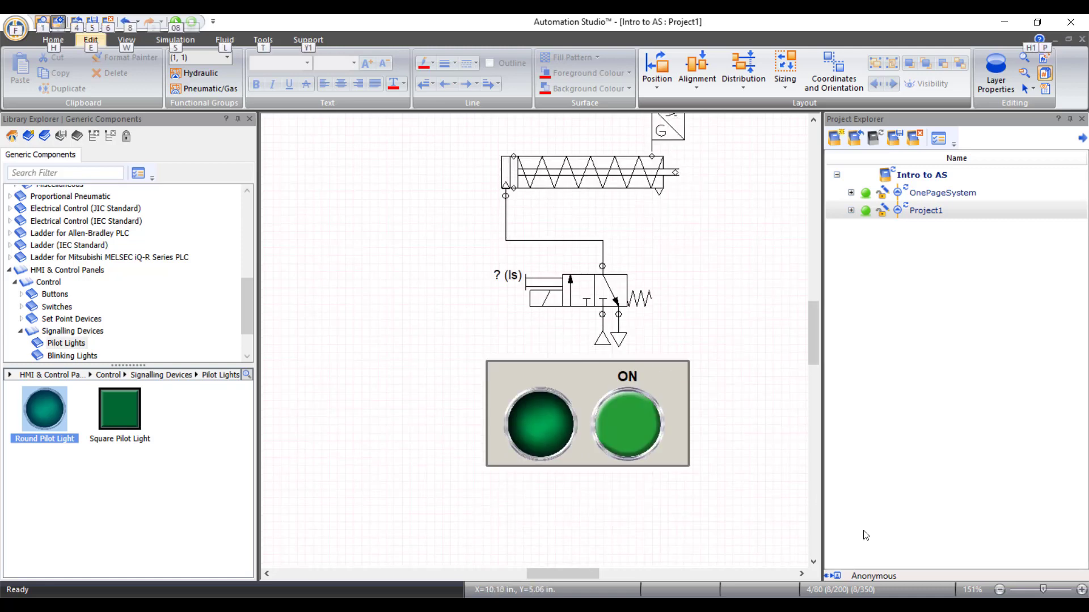
left_click(1000, 591)
left_click(1000, 590)
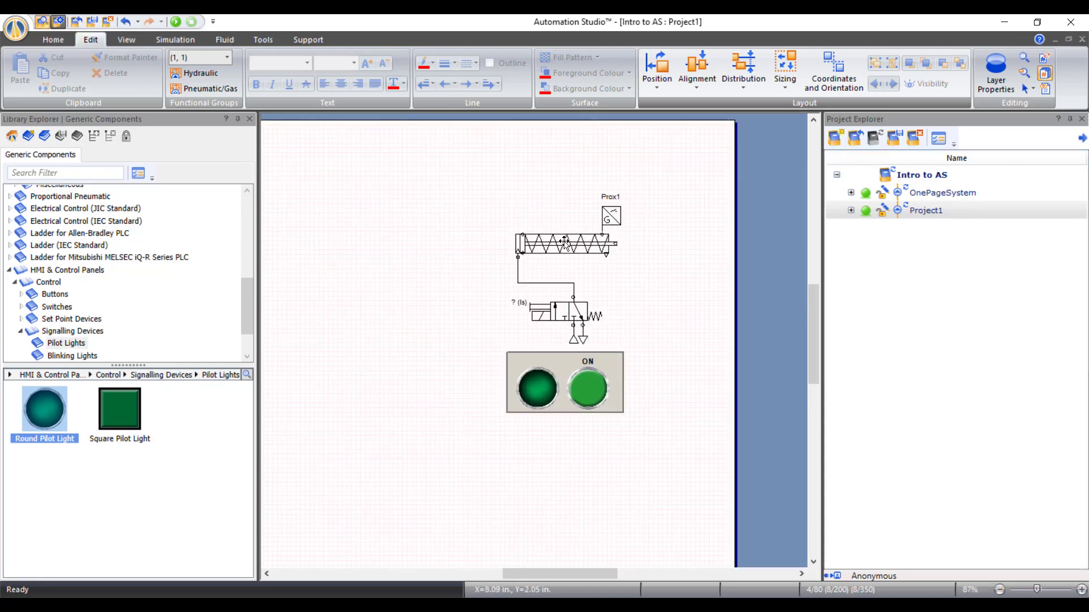
left_click_drag(566, 249, 619, 209)
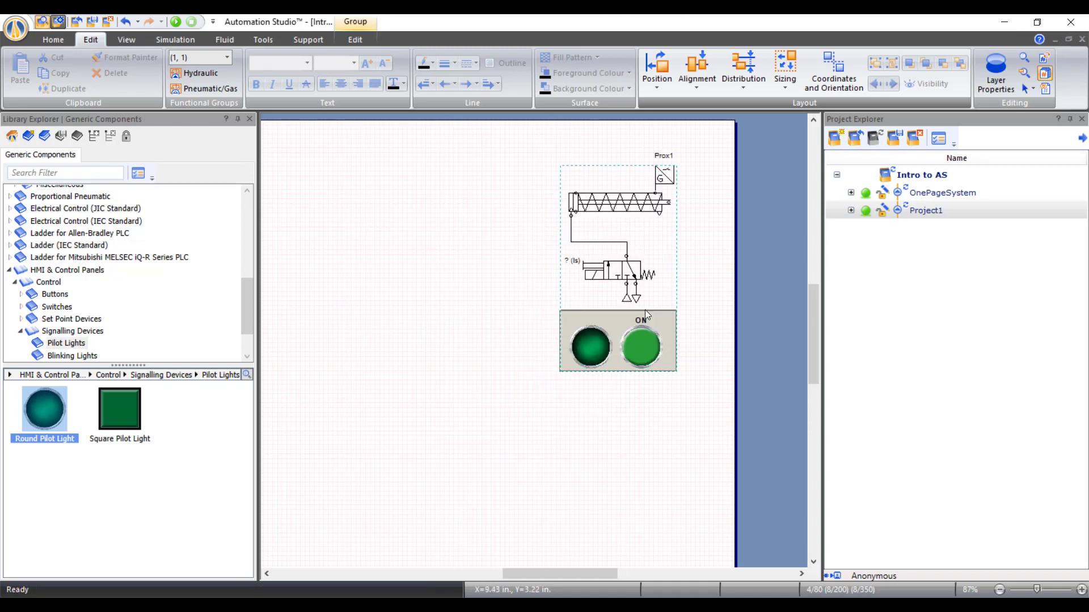
left_click(576, 136)
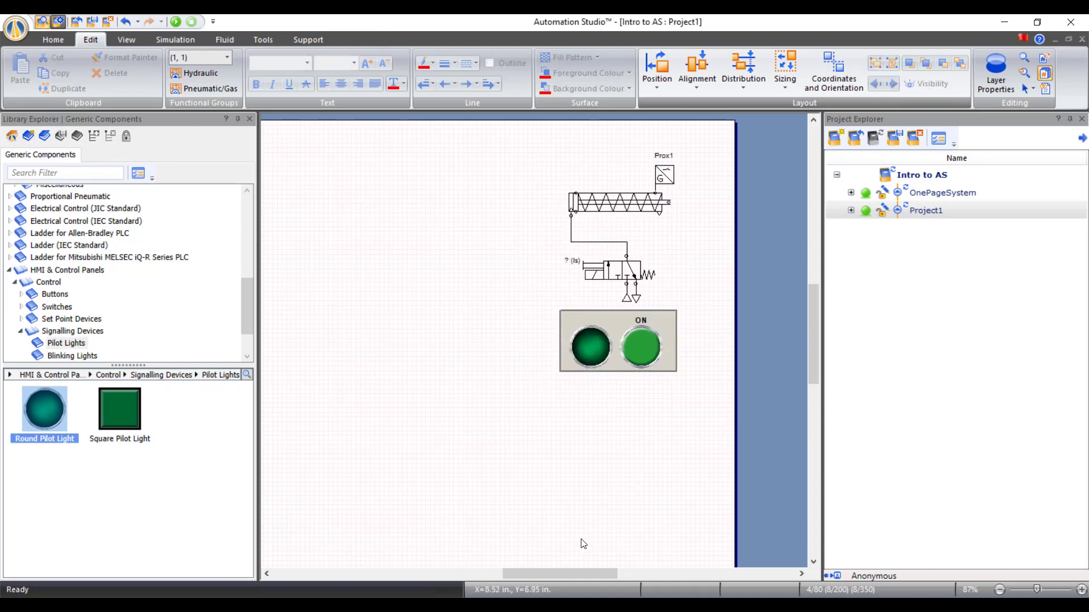
- Turn off the Pneumatic category in the component library's configuration and accept the change
left_click_drag(567, 571, 552, 569)
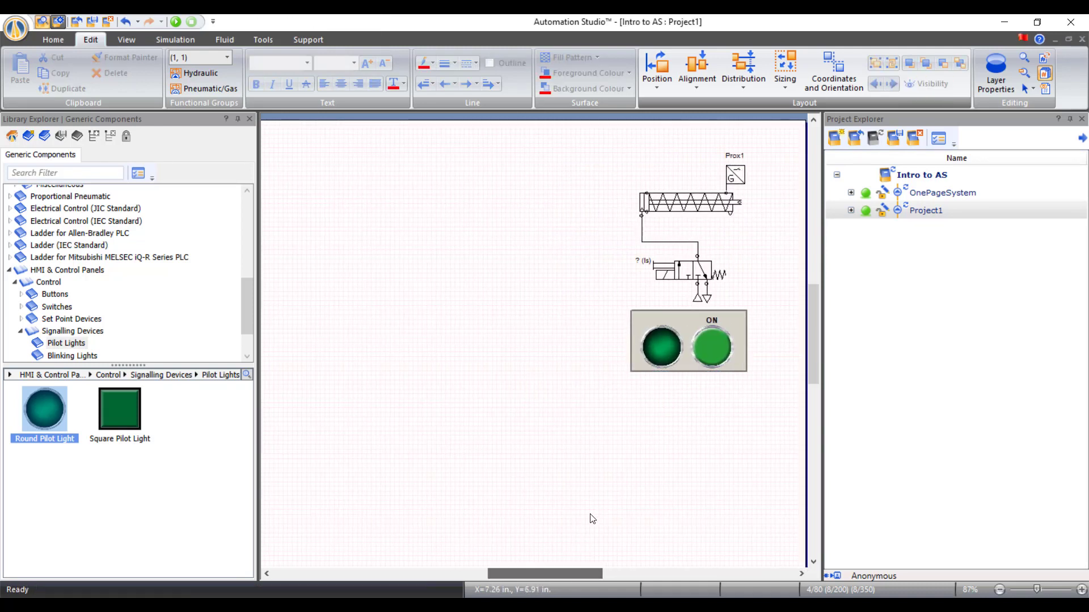
scroll(606, 433, "down", 2)
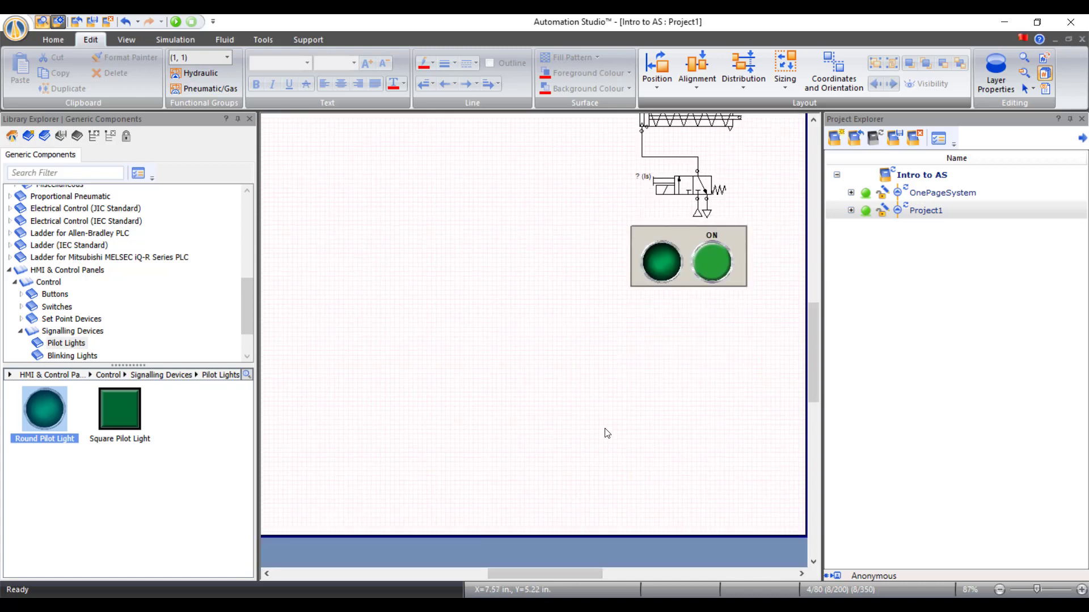
scroll(584, 459, "up", 1)
left_click_drag(515, 574, 486, 572)
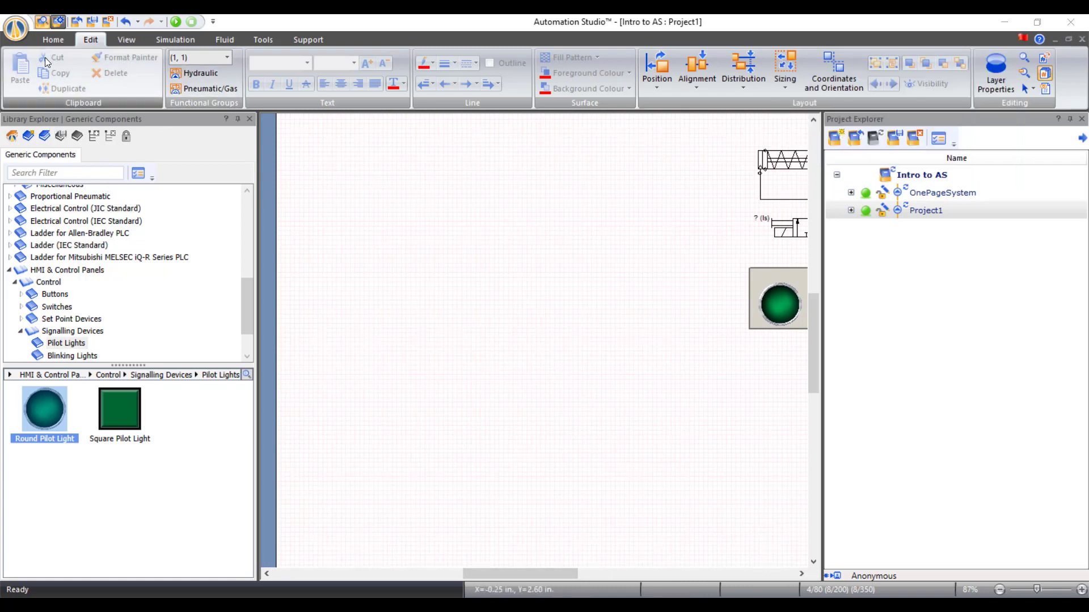
left_click_drag(256, 291, 256, 210)
left_click(10, 191)
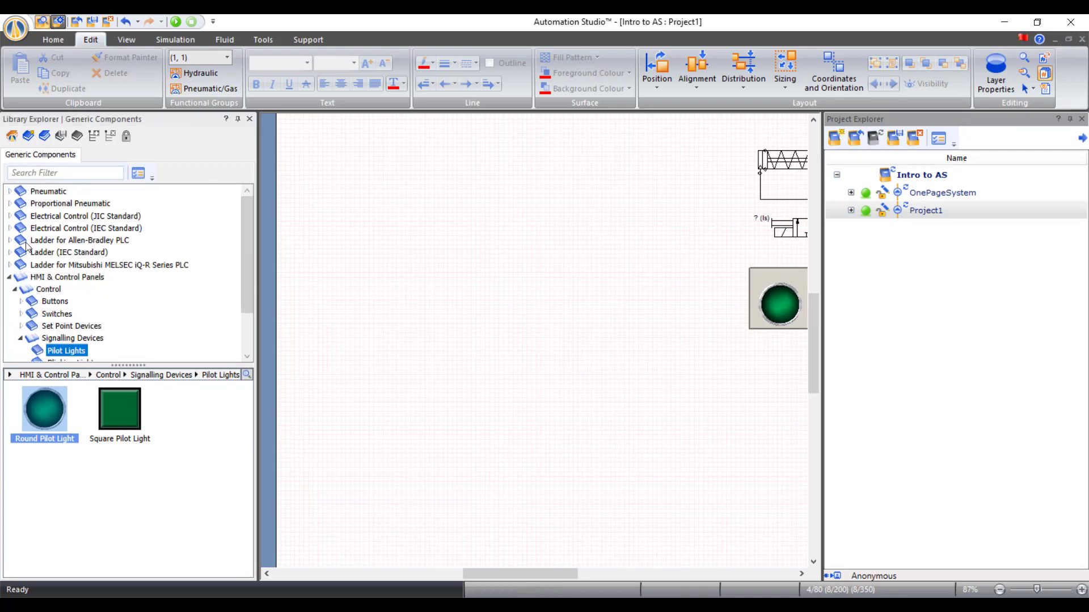
left_click(137, 173)
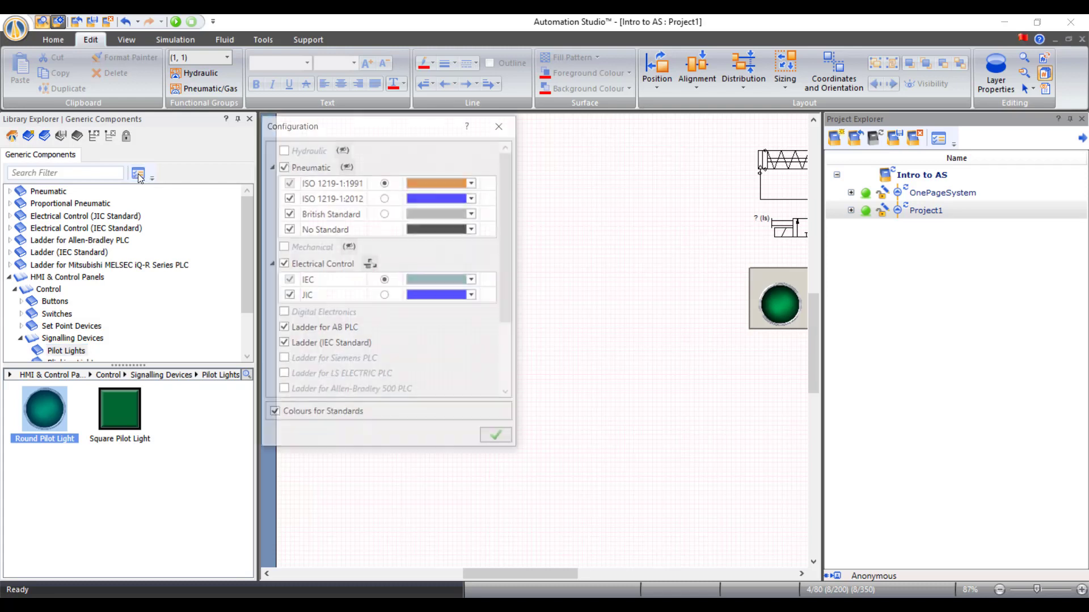
left_click(280, 167)
scroll(287, 280, "down", 1)
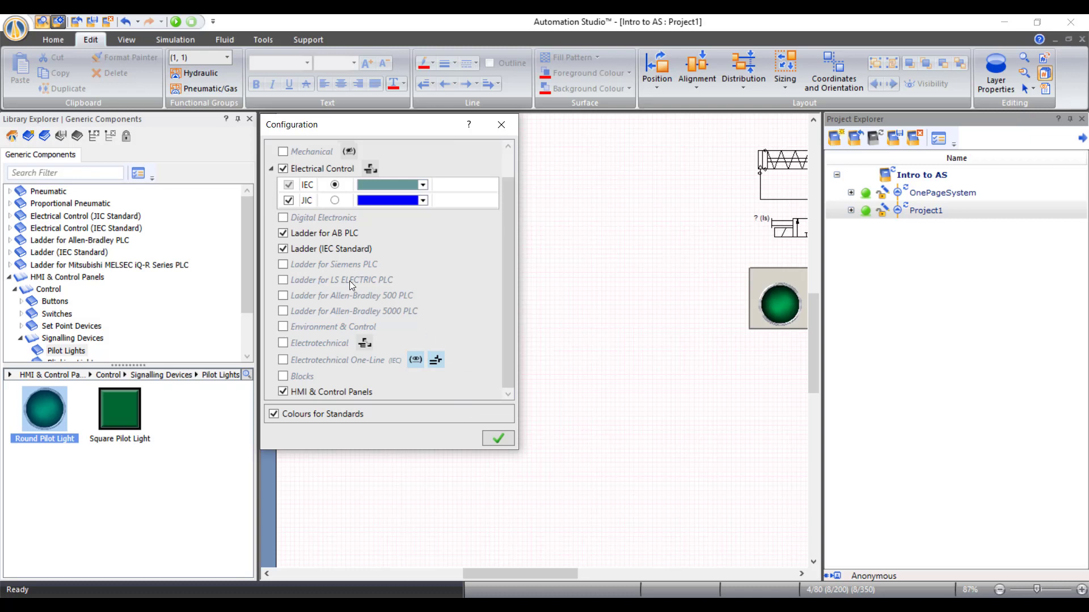
left_click(498, 438)
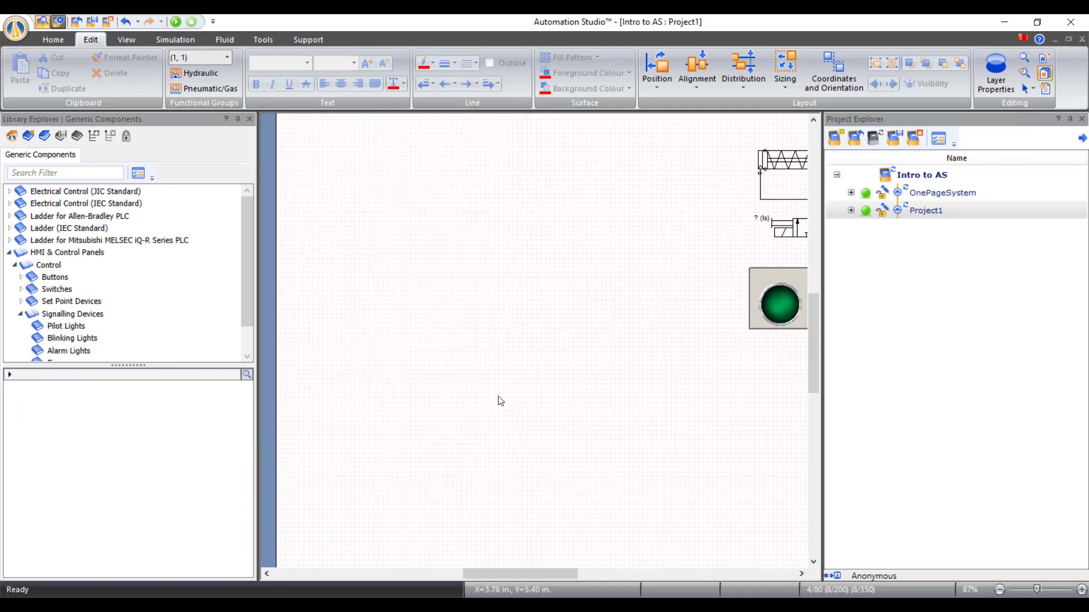
- Filter the library for PLC and place a JIC PLC Input Card left of the circuit, with a PLC Output Card to its right
left_click(10, 192)
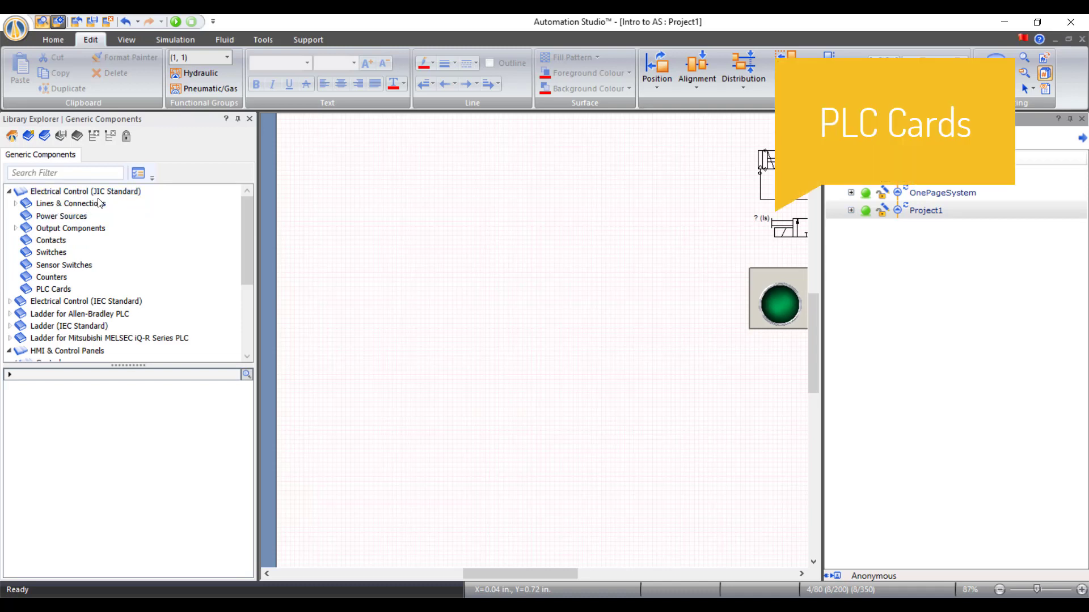
left_click(73, 174)
type("PLC")
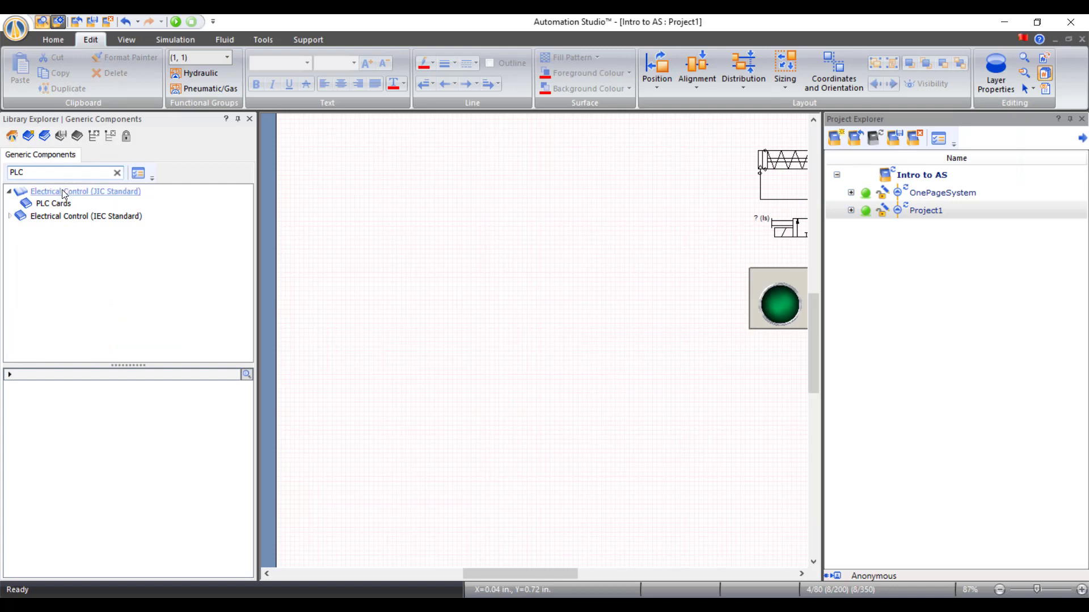
left_click(57, 203)
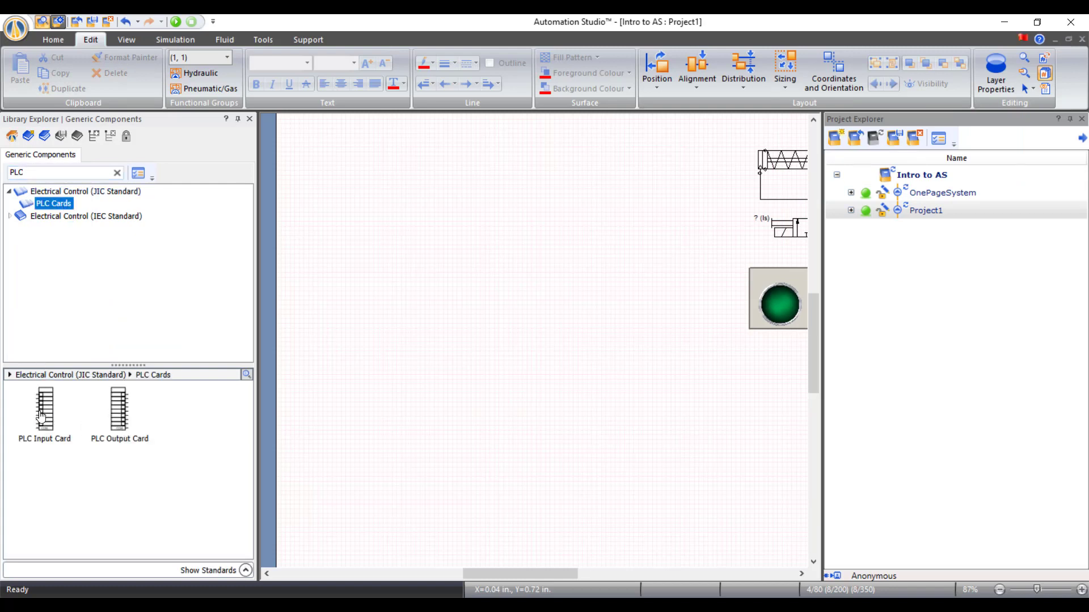
left_click_drag(41, 416, 471, 339)
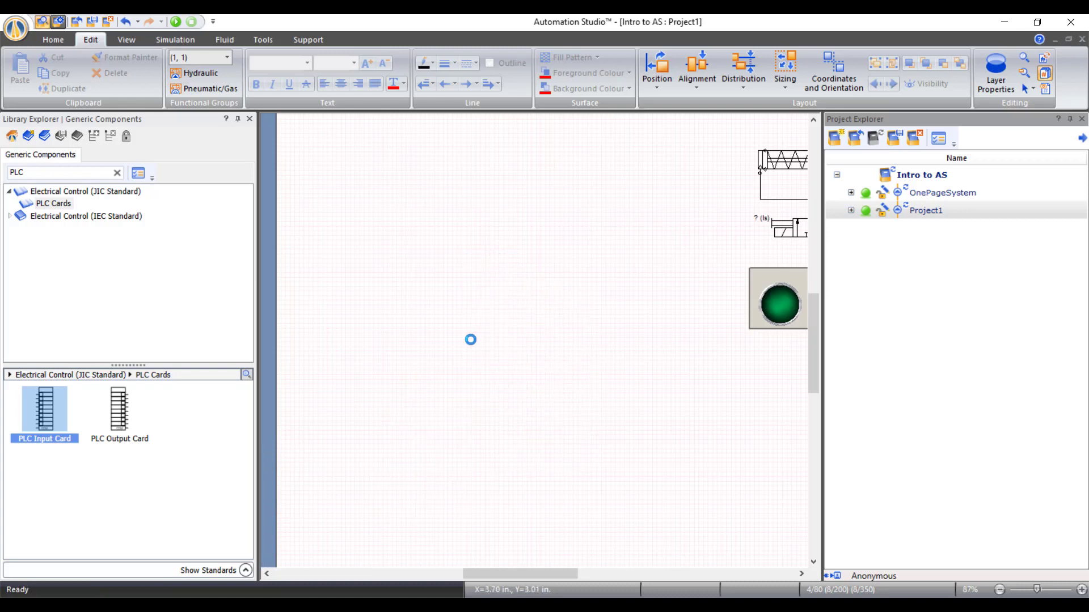
left_click_drag(120, 408, 567, 256)
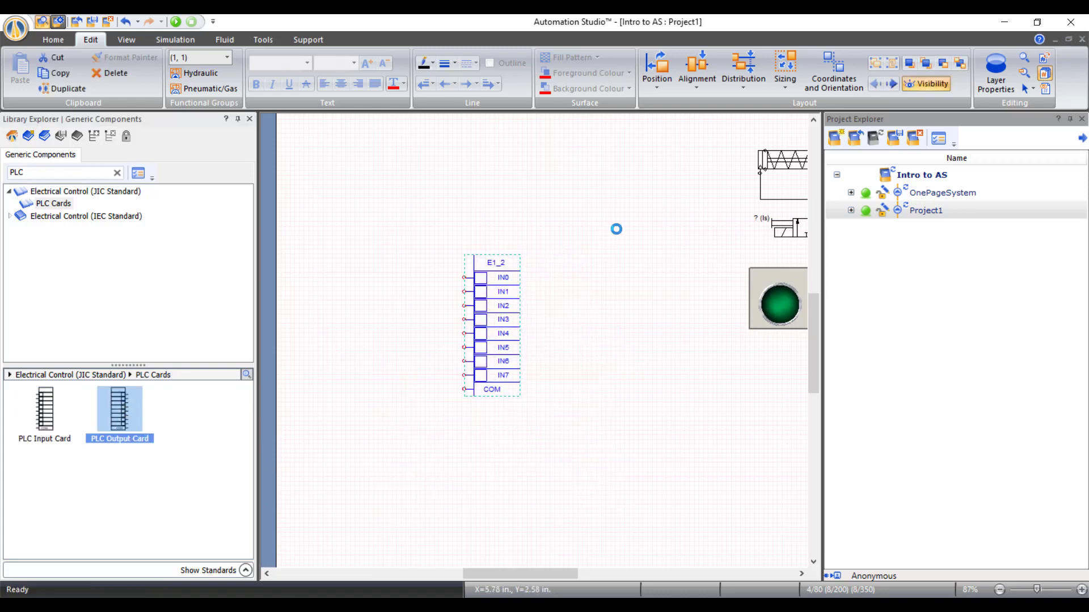
- Group the PLC input card and output card together, and clear the selection
left_click(529, 185)
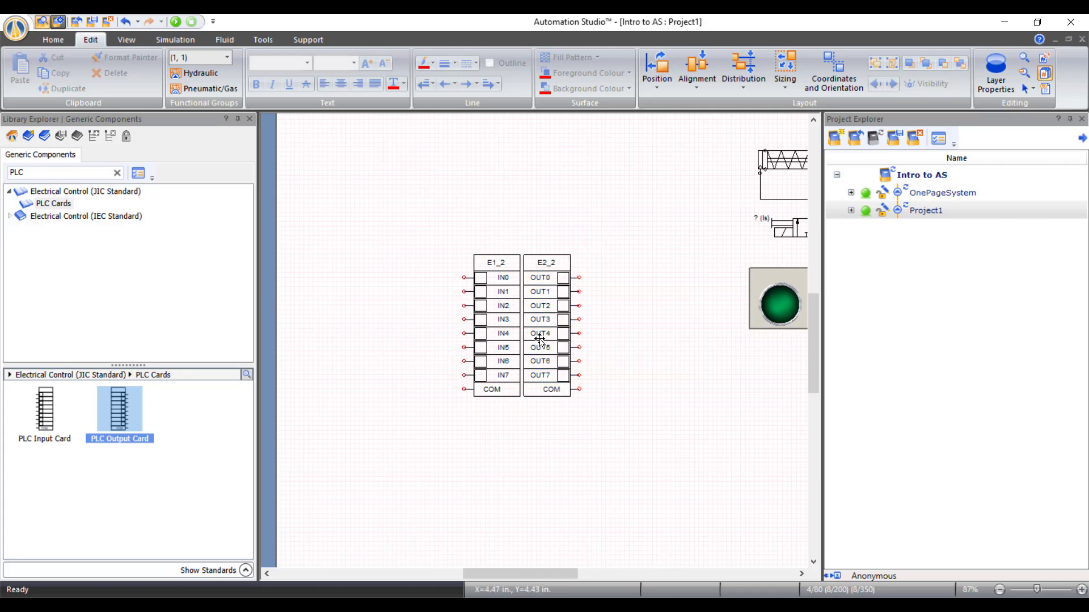
scroll(564, 362, "up", 2)
key("alt")
scroll(575, 363, "down", 2)
scroll(575, 364, "up", 1)
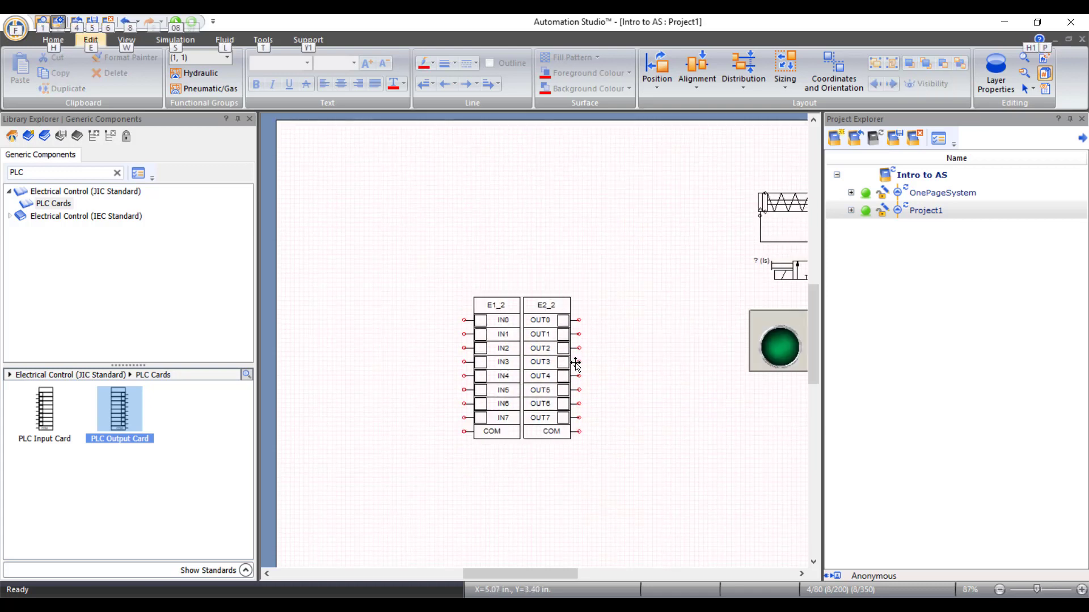
scroll(576, 363, "up", 2)
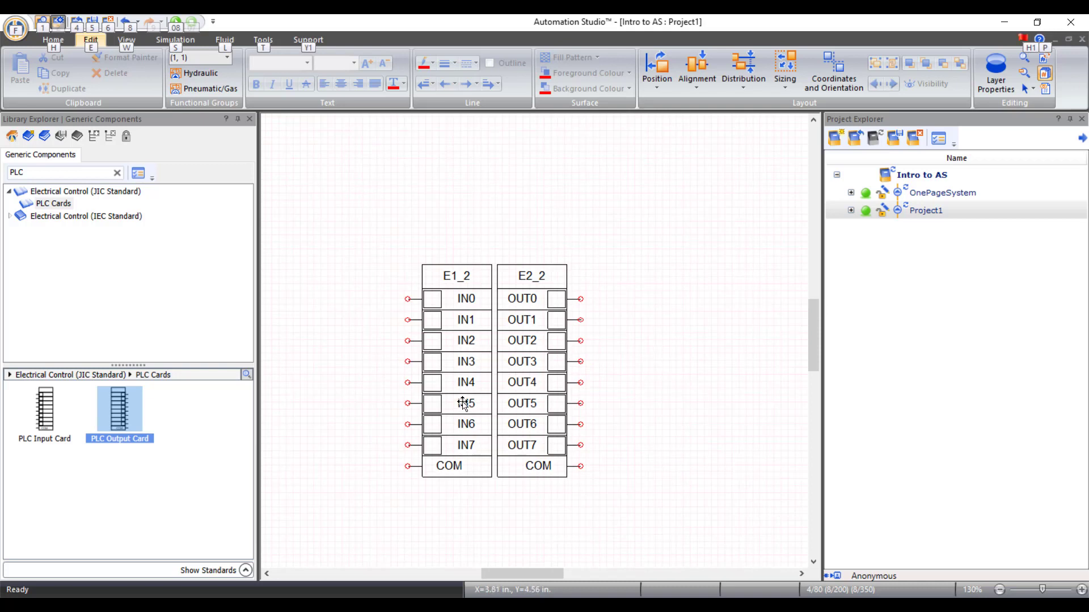
scroll(483, 393, "up", 2)
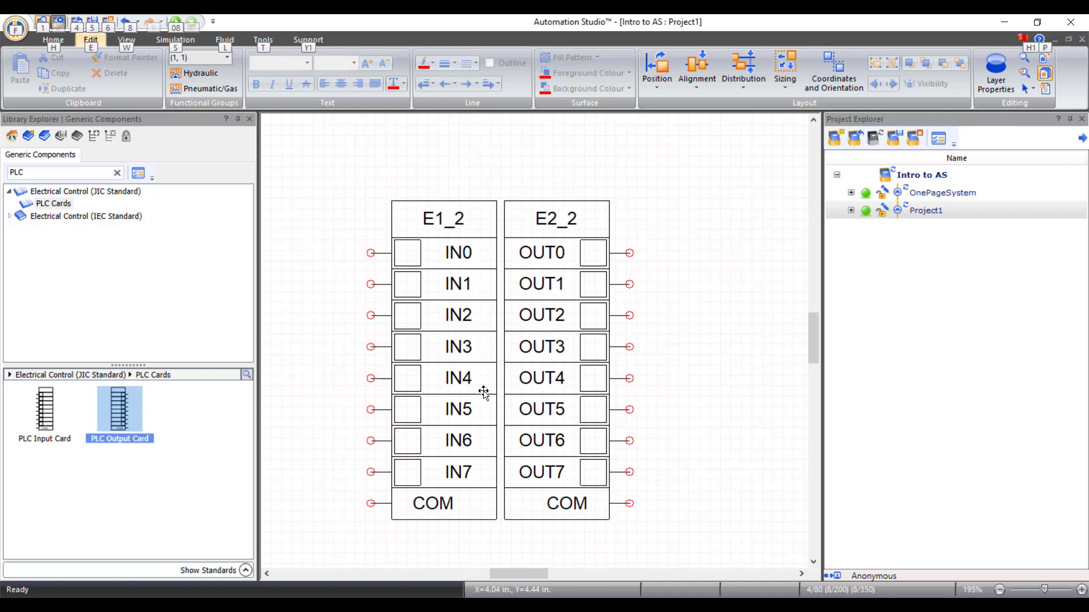
key("alt")
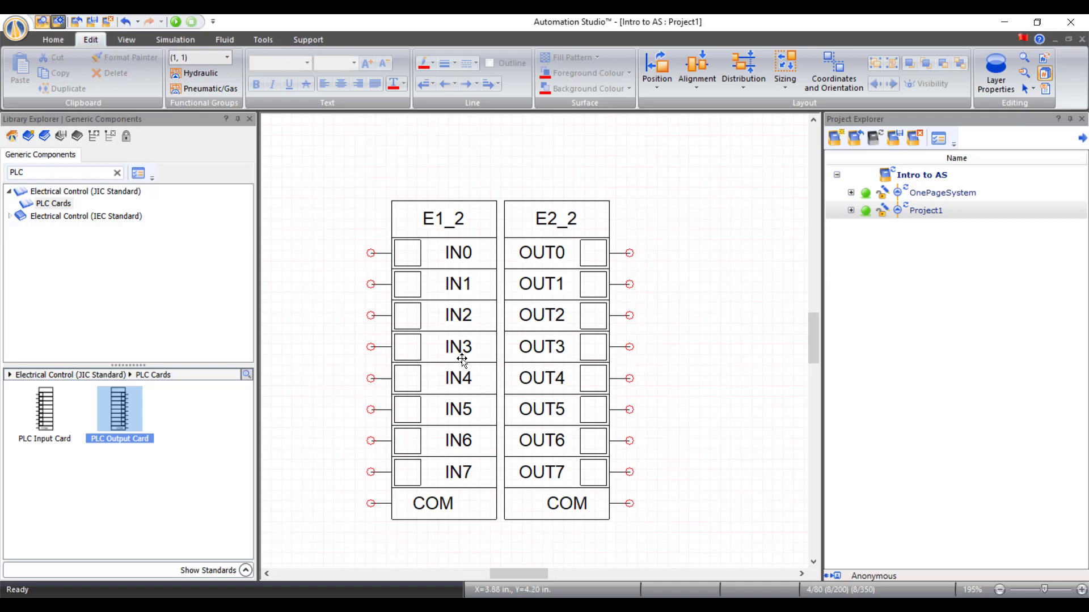
left_click(462, 360)
left_click(307, 170)
left_click_drag(636, 499, 698, 542)
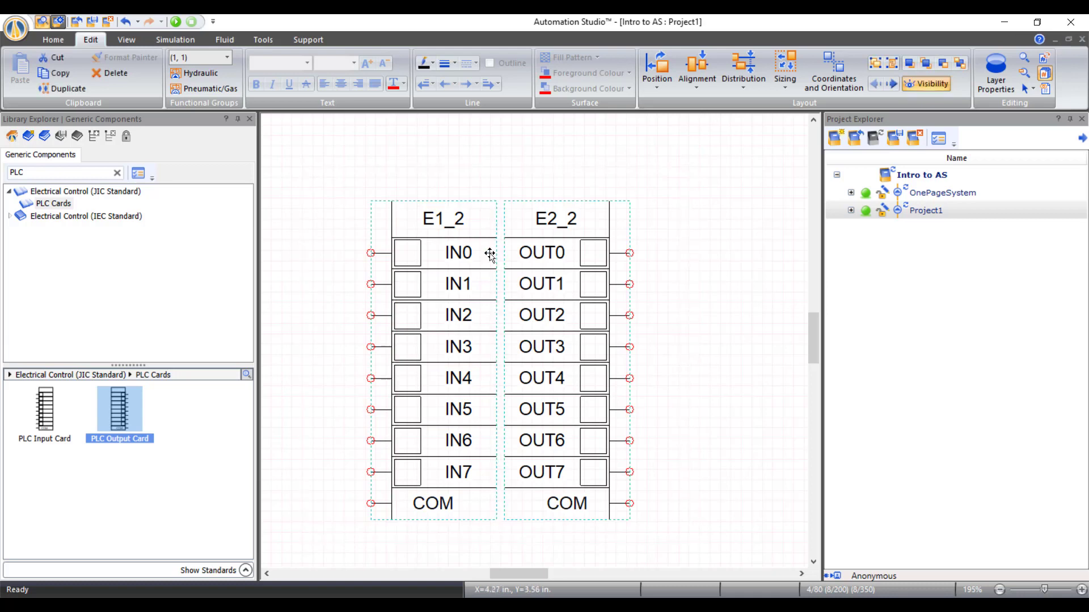
right_click(459, 232)
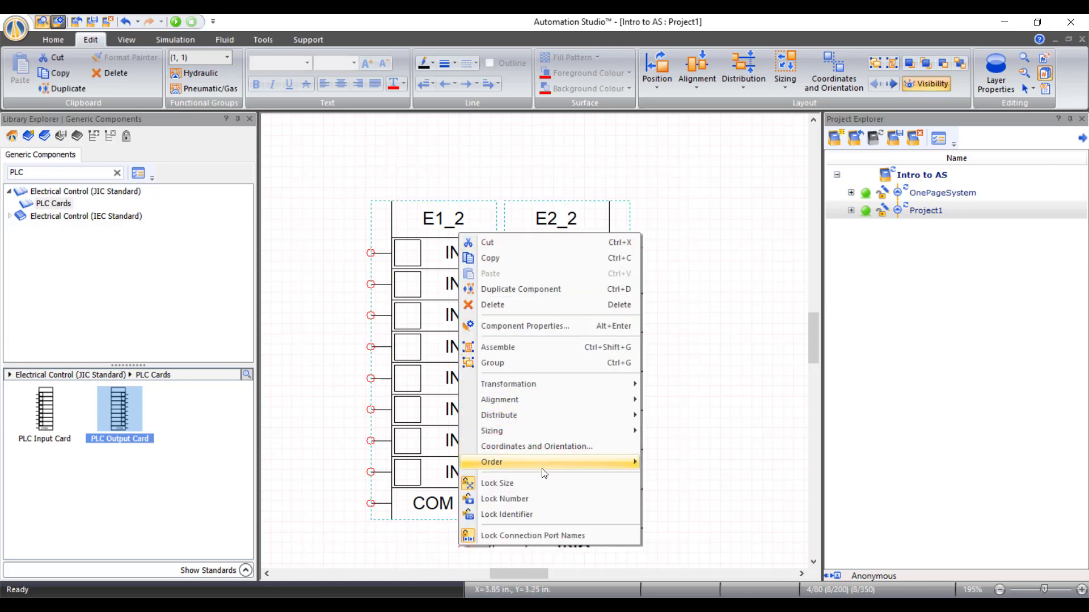
left_click(517, 364)
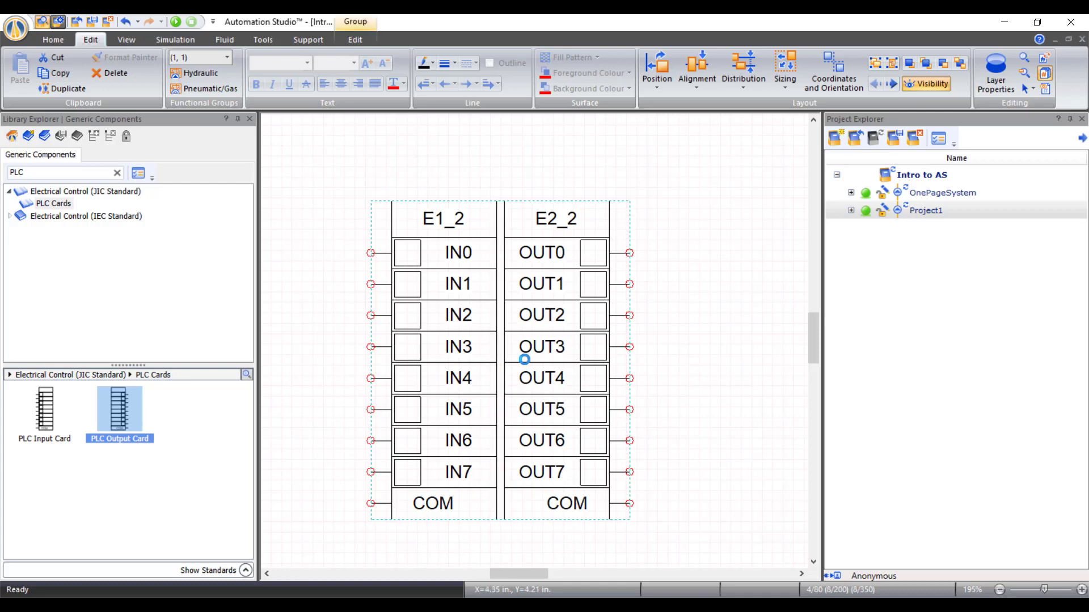
left_click(500, 303)
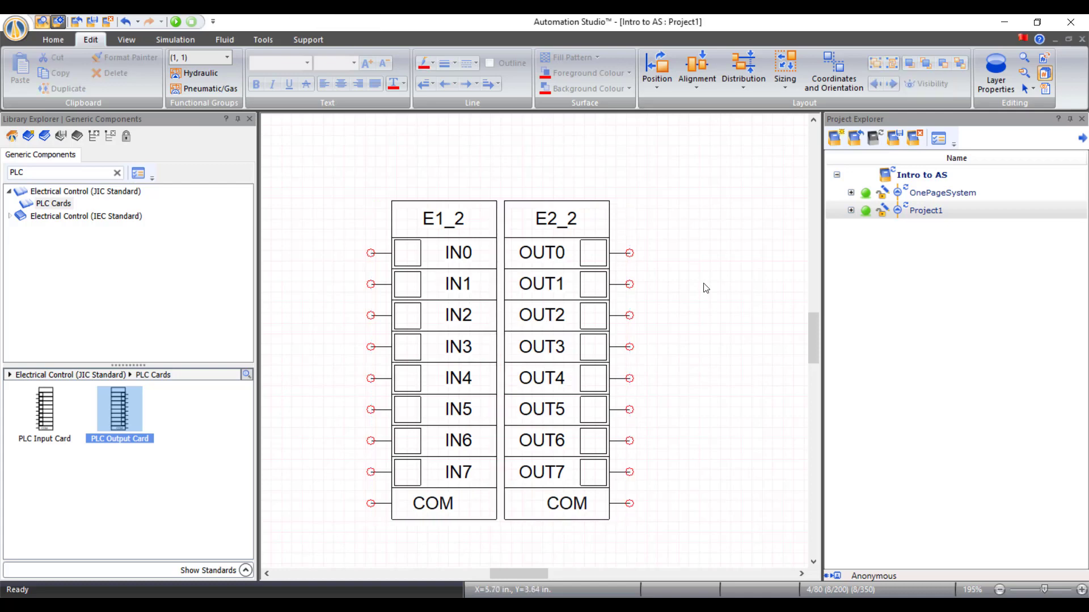
- Move the grouped PLC cards lower on the page, below and left of the pneumatic circuit, and deselect them
left_click_drag(538, 279, 603, 276)
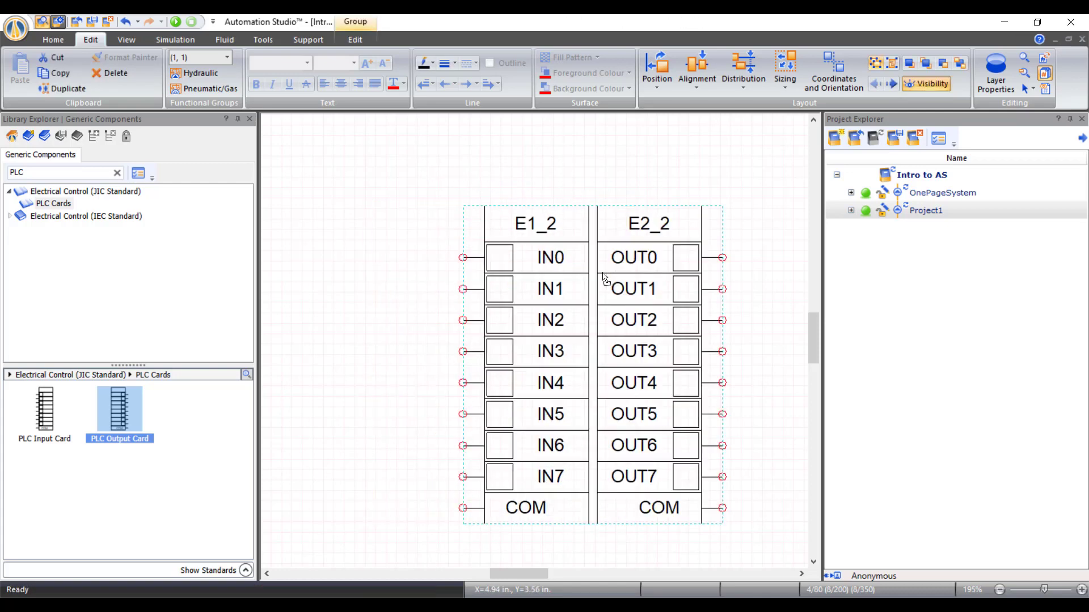
scroll(596, 266, "down", 2)
key("alt")
scroll(595, 265, "up", 2)
scroll(596, 265, "down", 2)
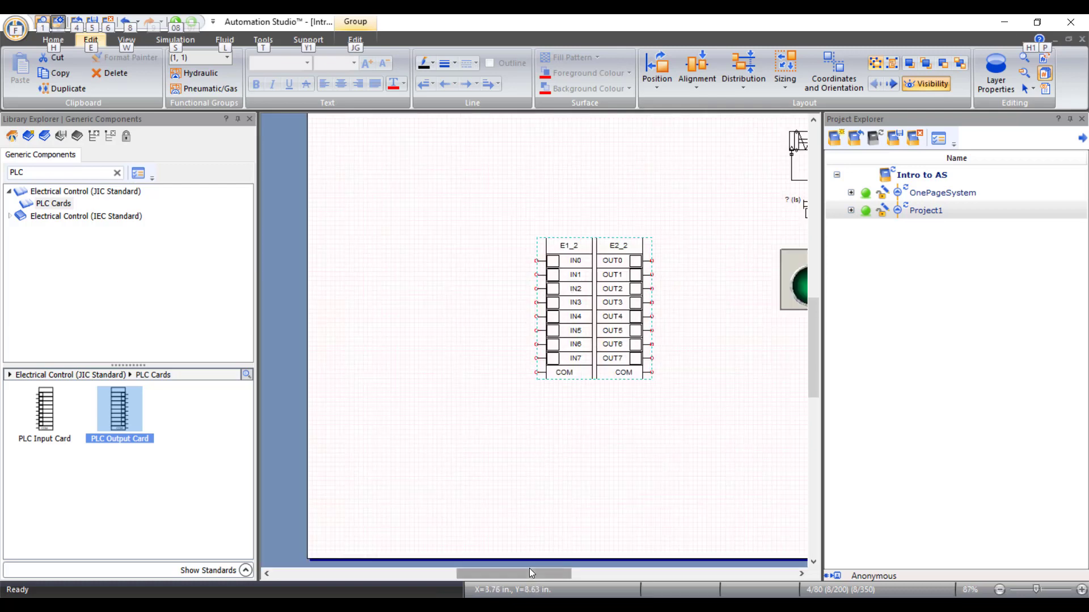
left_click_drag(529, 569, 554, 566)
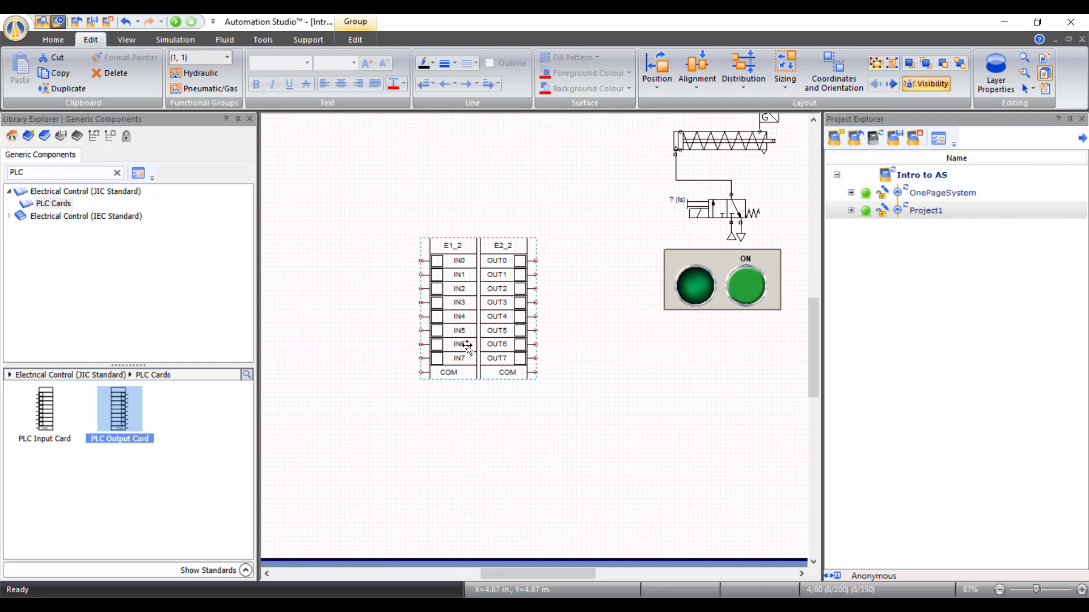
left_click(419, 213)
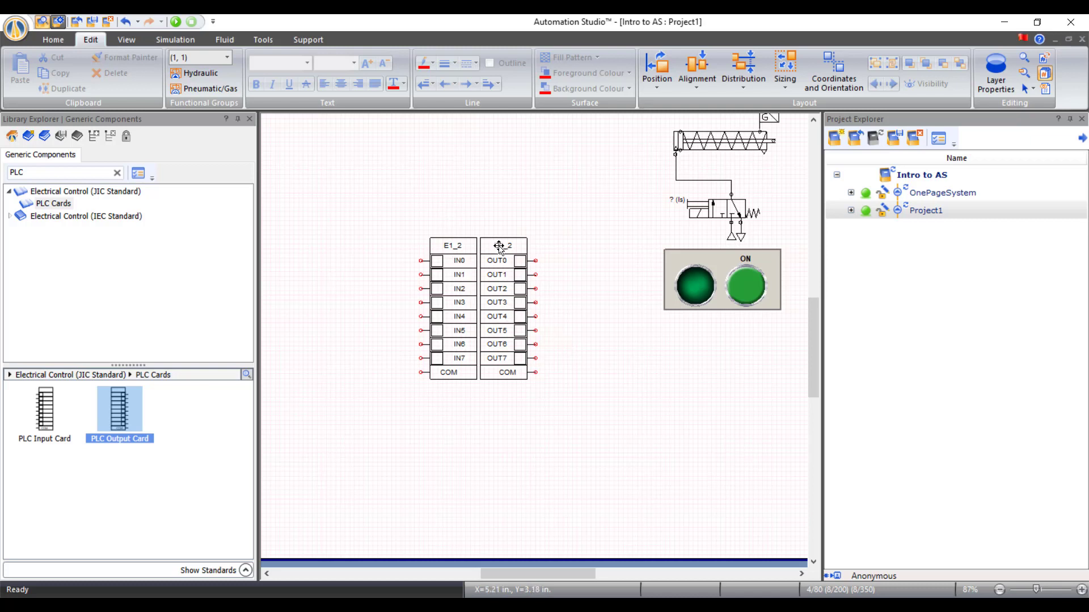
left_click_drag(497, 251, 458, 343)
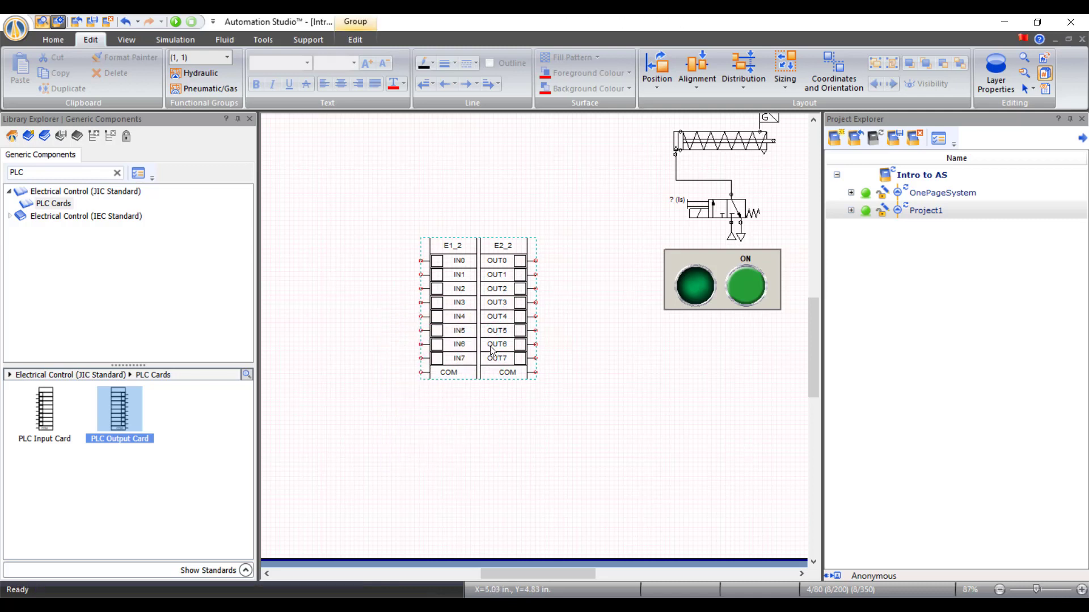
left_click(571, 459)
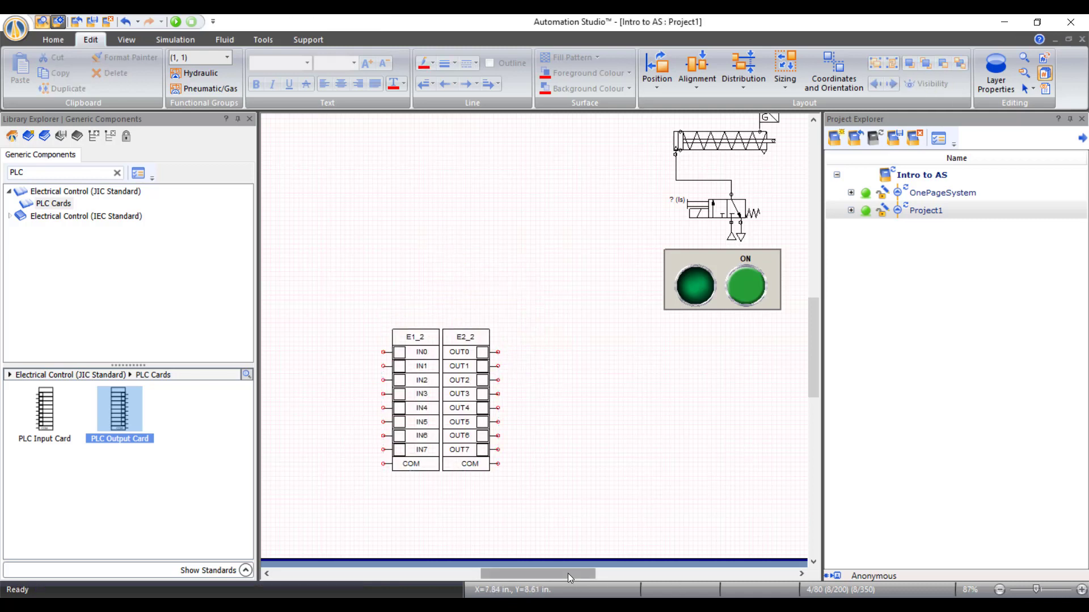
- Clear the library filter and place a JIC Power Supply 24 Volts above and left of the PLC input card
left_click_drag(568, 573, 559, 573)
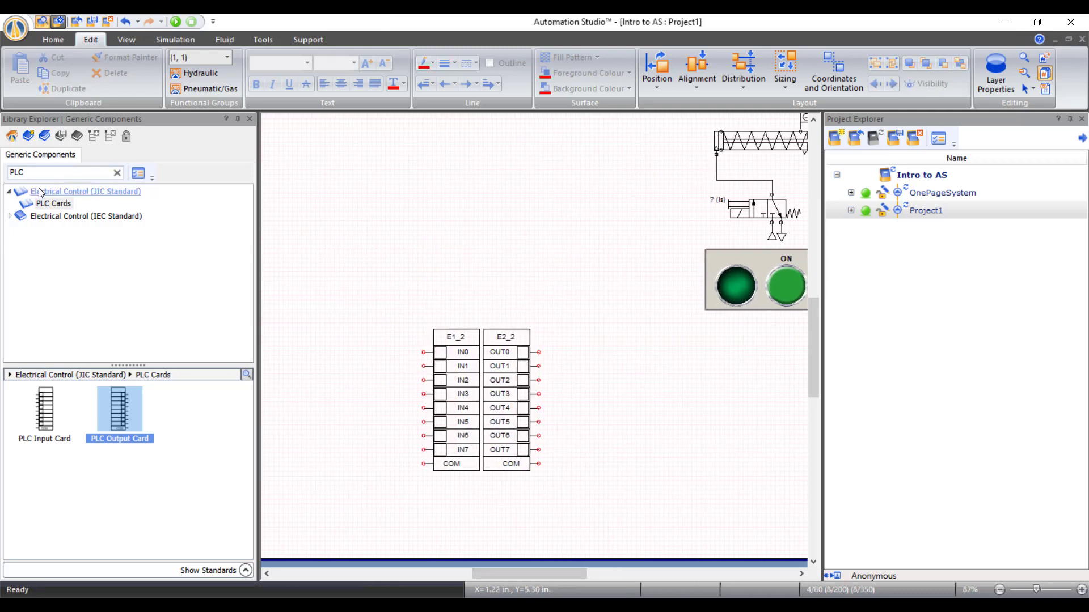
left_click(120, 173)
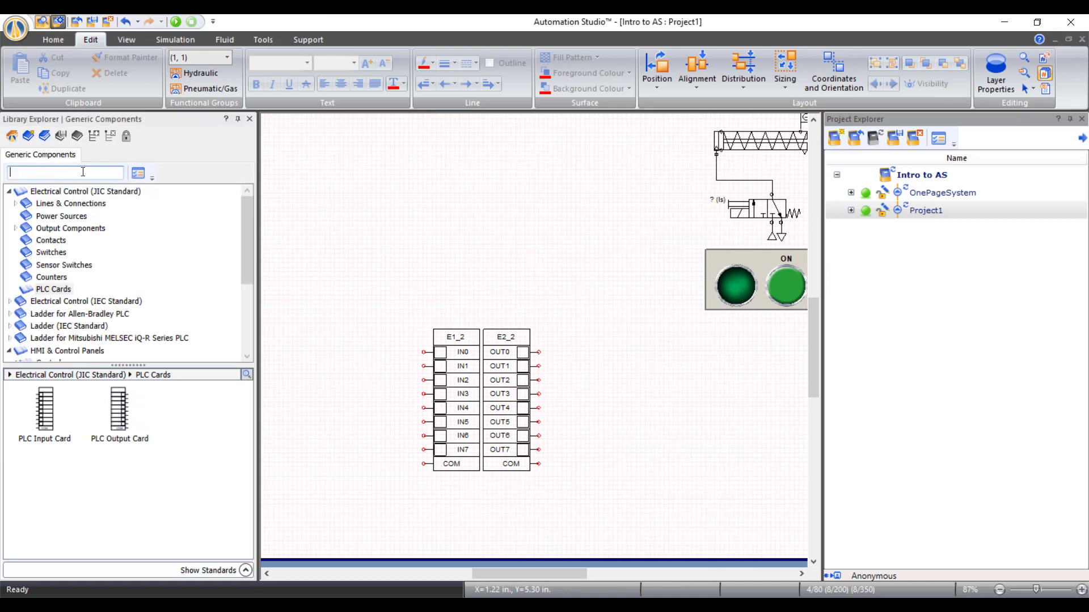
left_click(74, 217)
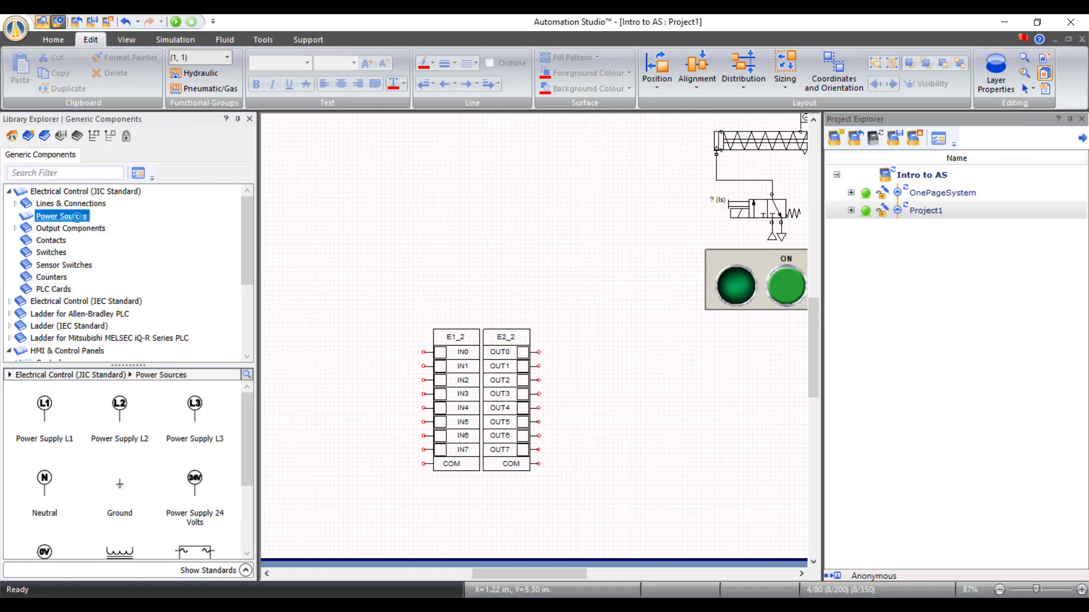
scroll(119, 471, "down", 1)
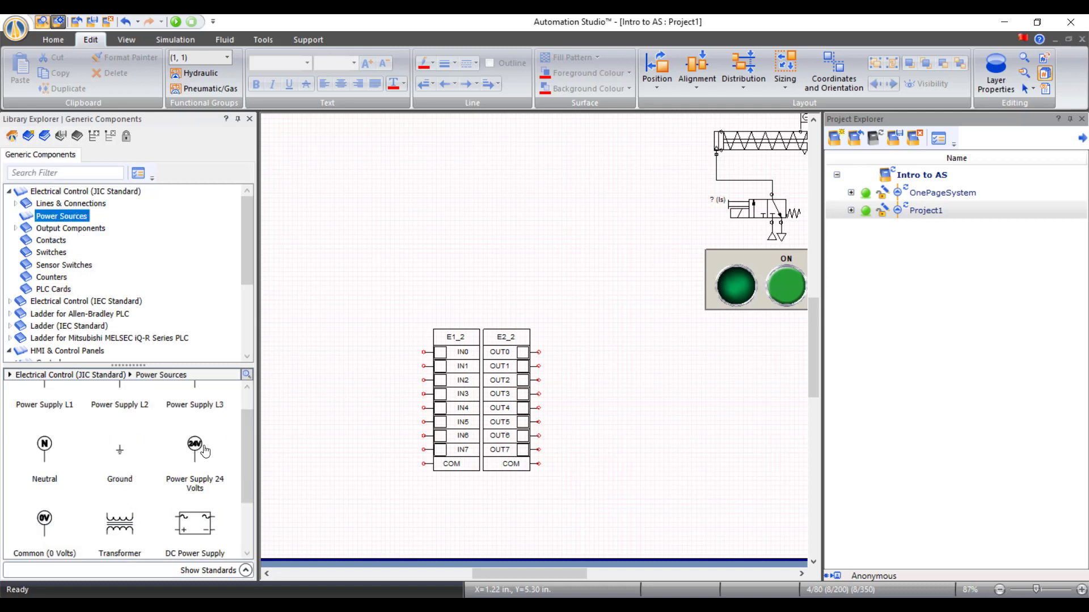
left_click_drag(203, 450, 340, 335)
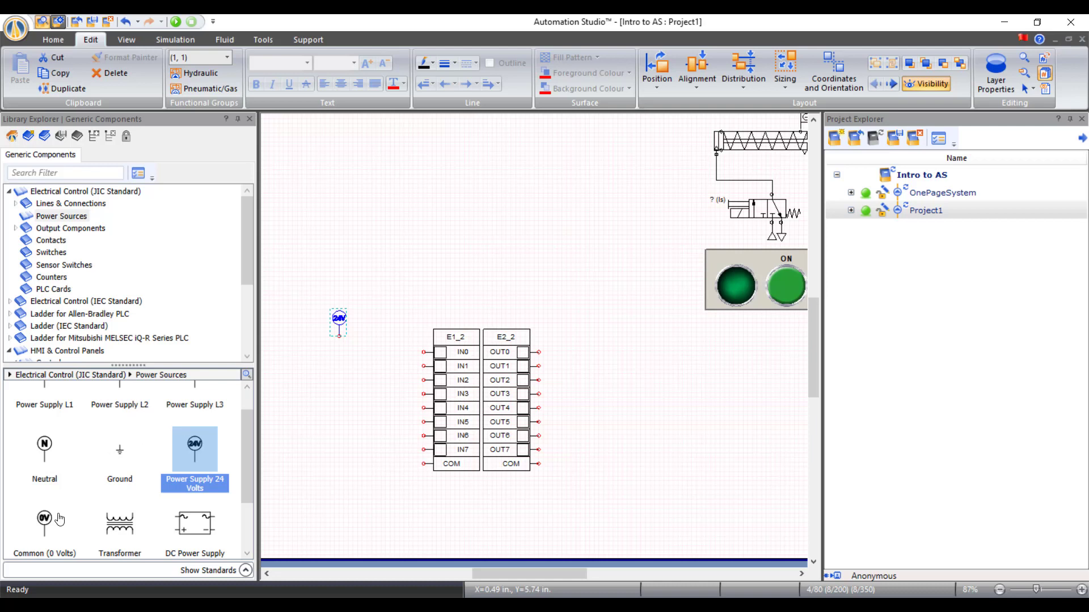
- Place a Common (0 Volts) source left of the PLC input card and wire it to the card's COM port
left_click_drag(57, 517, 333, 445)
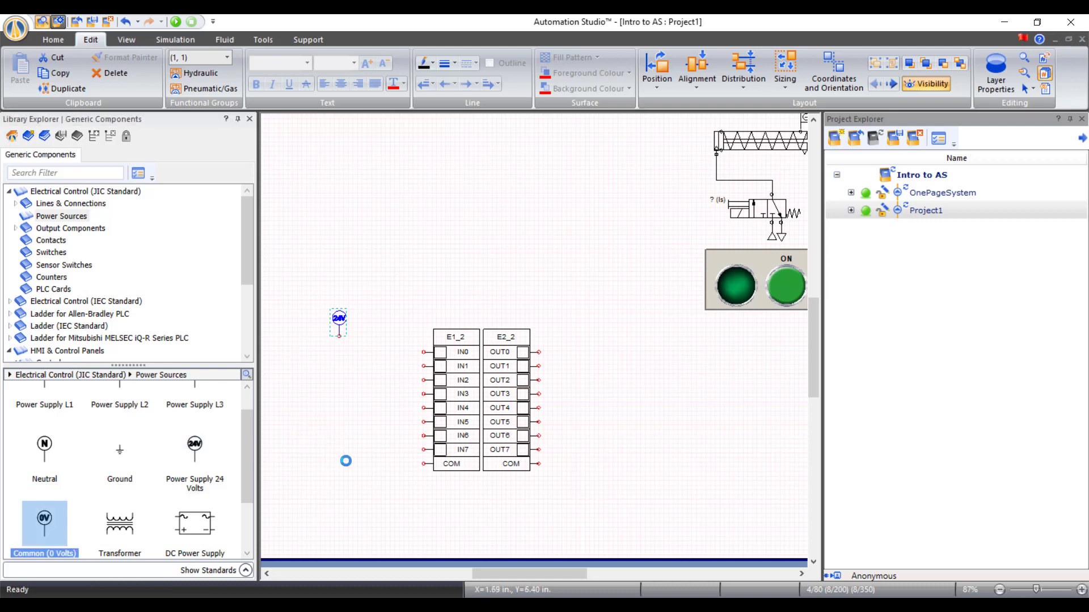
left_click(377, 467)
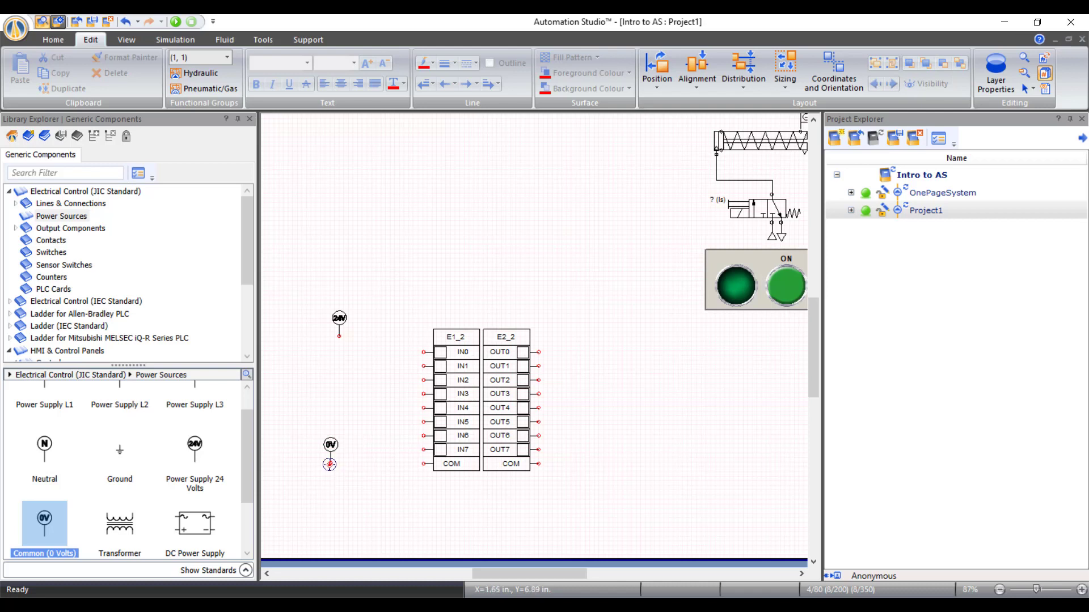
left_click_drag(329, 464, 424, 464)
- Place a second Power Supply 24 Volts right of the PLC output card and wire it to the card's COM port
left_click_drag(202, 452, 627, 452)
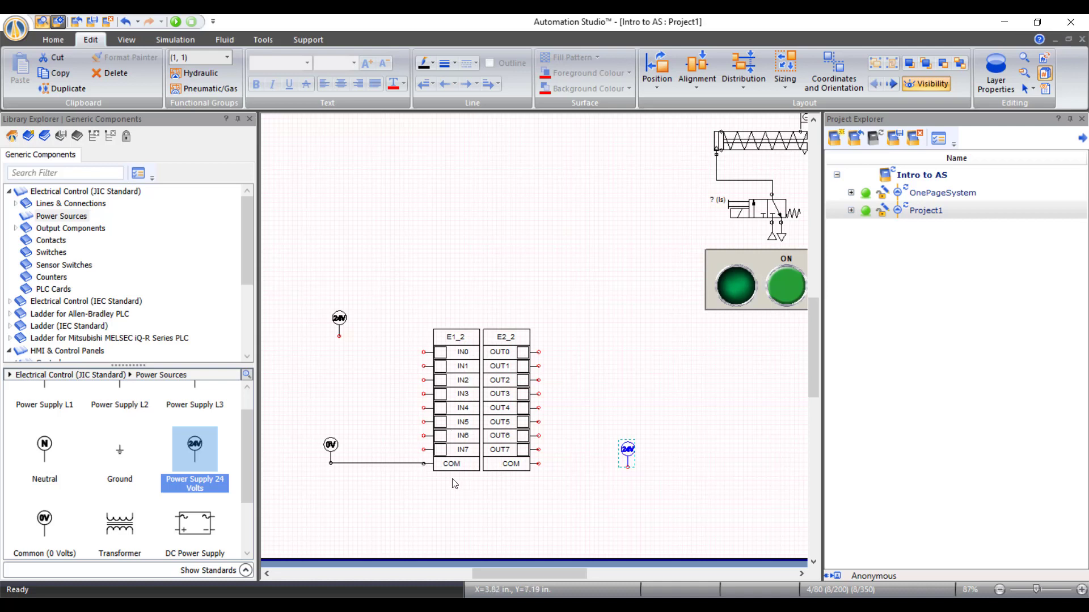
left_click(588, 492)
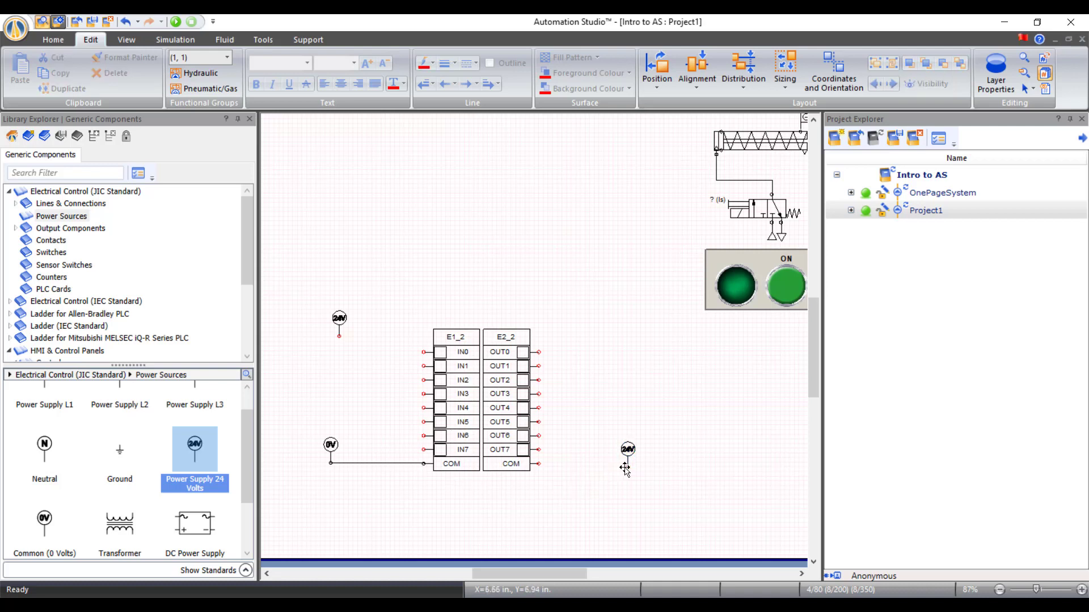
left_click_drag(628, 466, 537, 464)
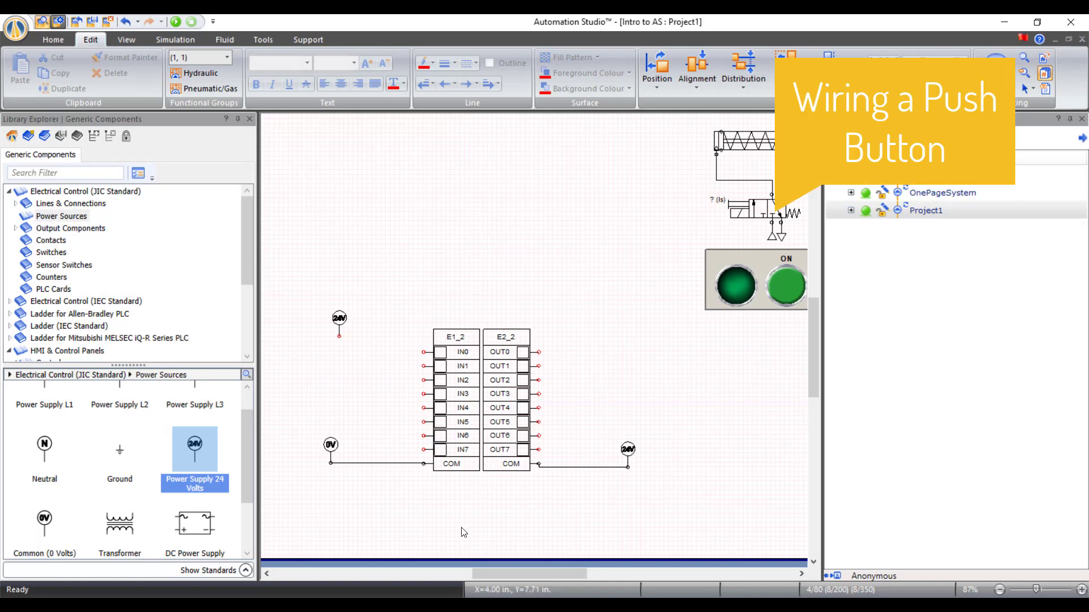
- Place a JIC Normally Open Contact left of the PLC input card, level with its IN0 port
left_click_drag(505, 573, 556, 569)
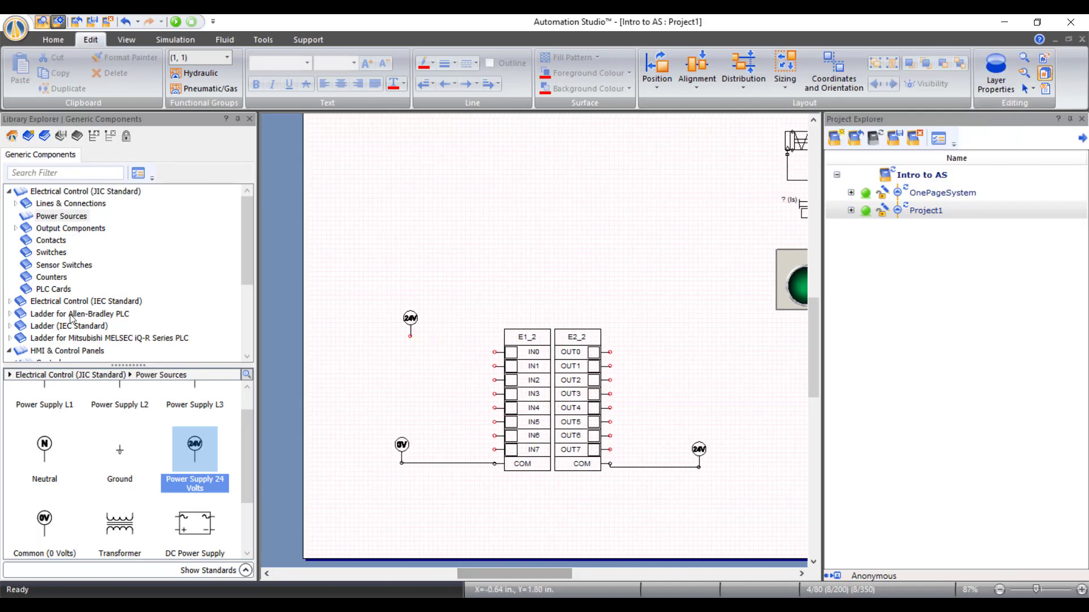
left_click(52, 241)
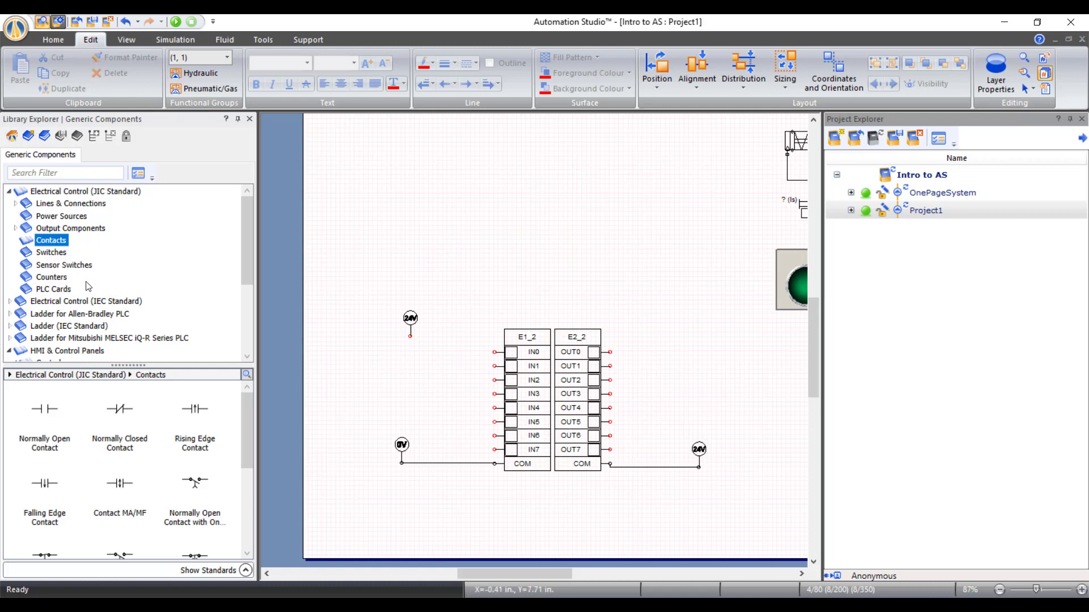
left_click(62, 254)
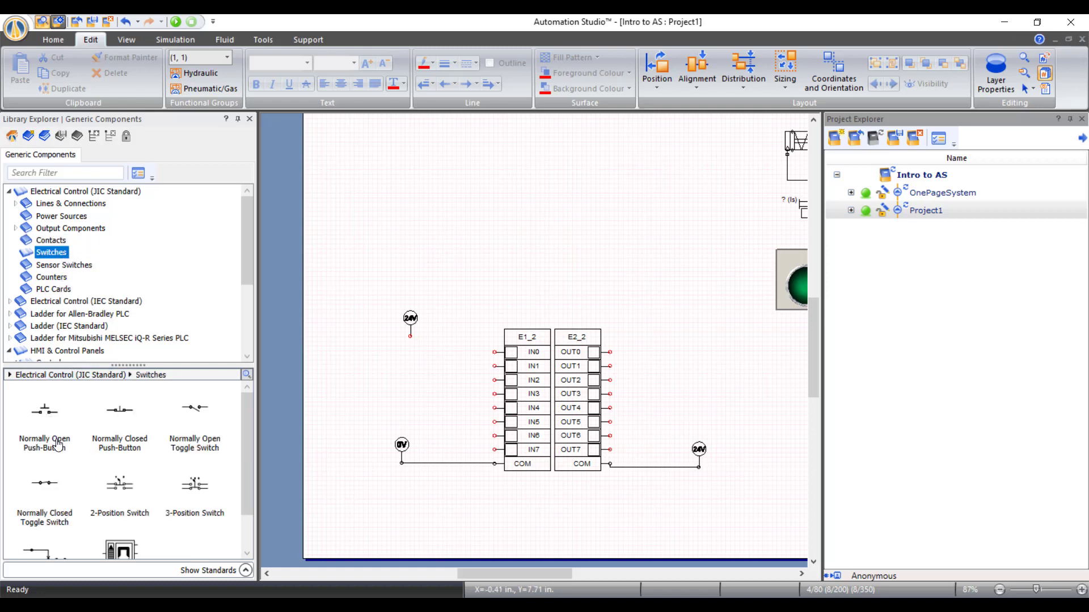
left_click_drag(464, 573, 519, 577)
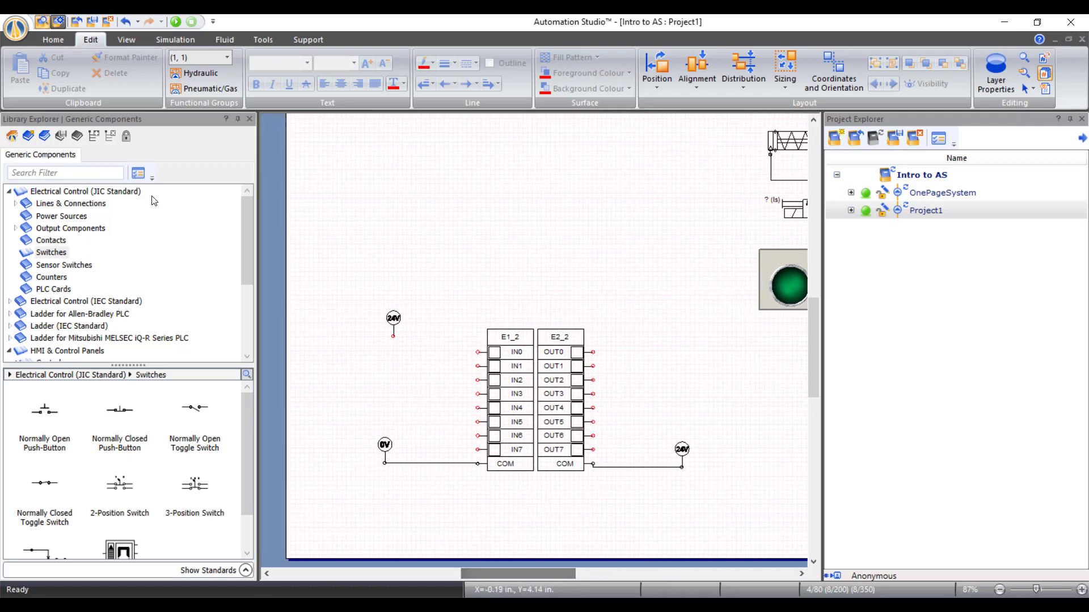
left_click(45, 241)
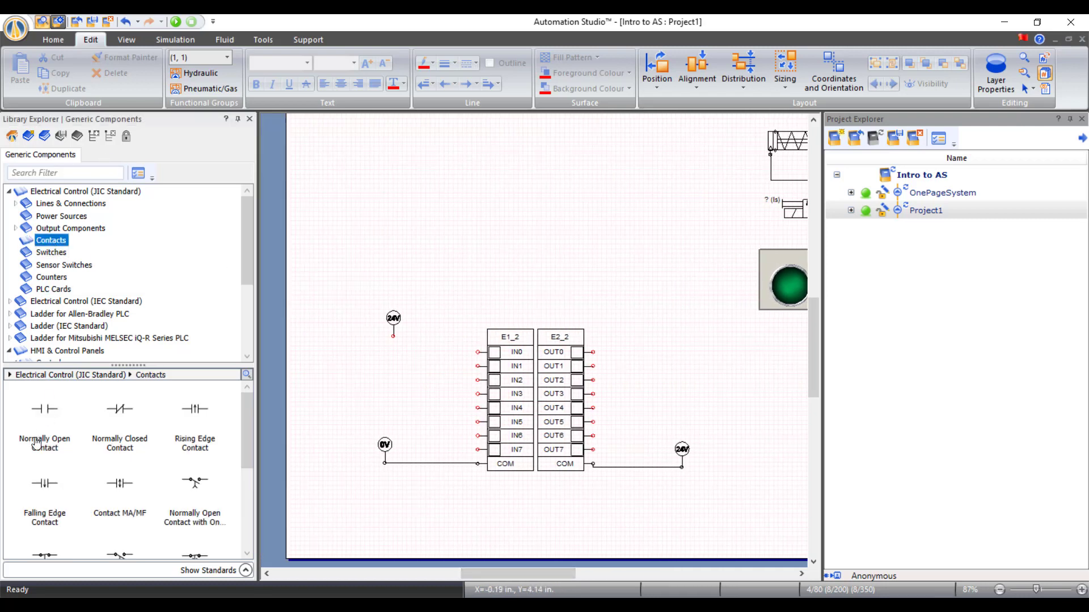
left_click_drag(47, 416, 444, 352)
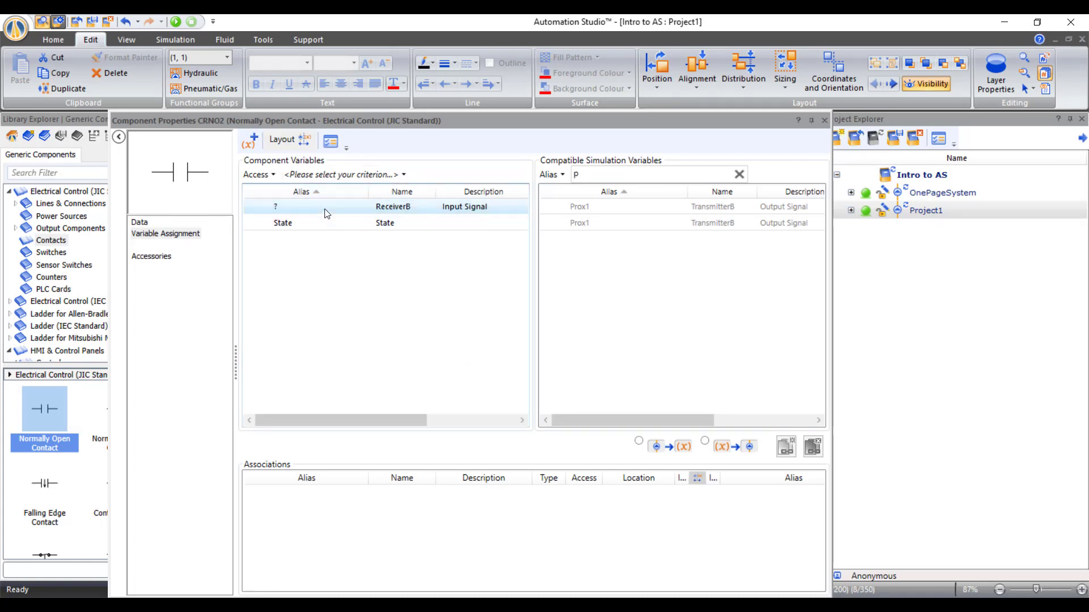
- Filter the compatible variables by "st" and assign the Start variable (TransmitterB) to the Normally Open Contact's input signal
left_click(603, 172)
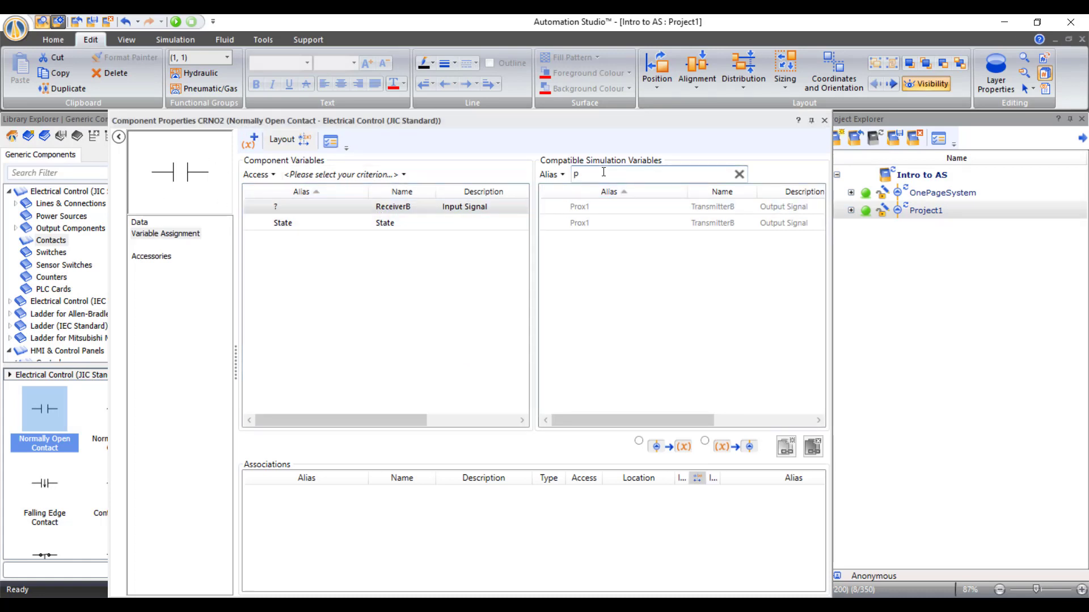
key("BackSpace")
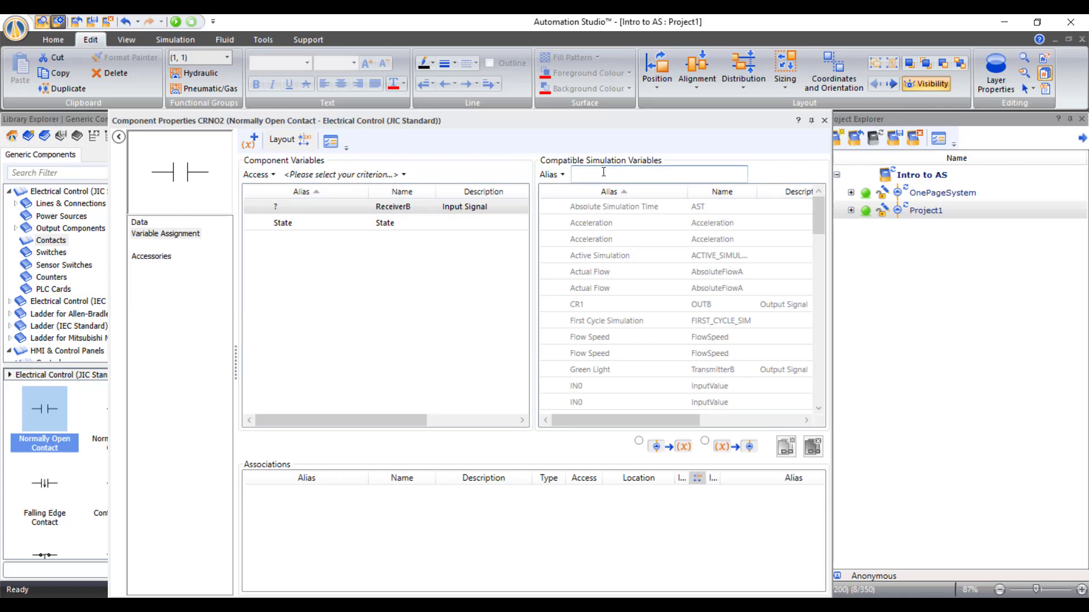
type("st")
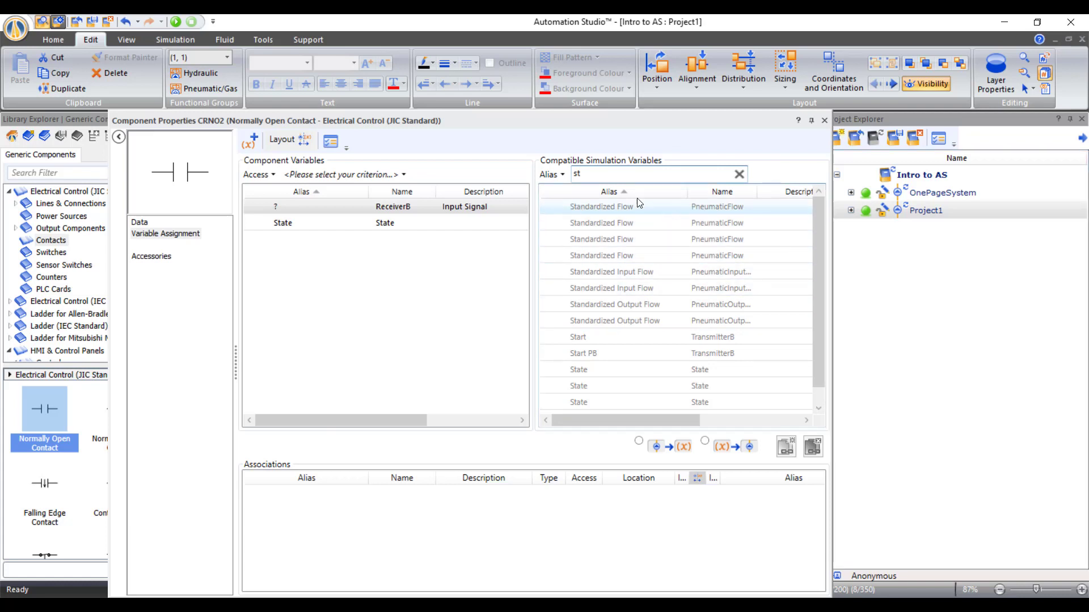
left_click(611, 339)
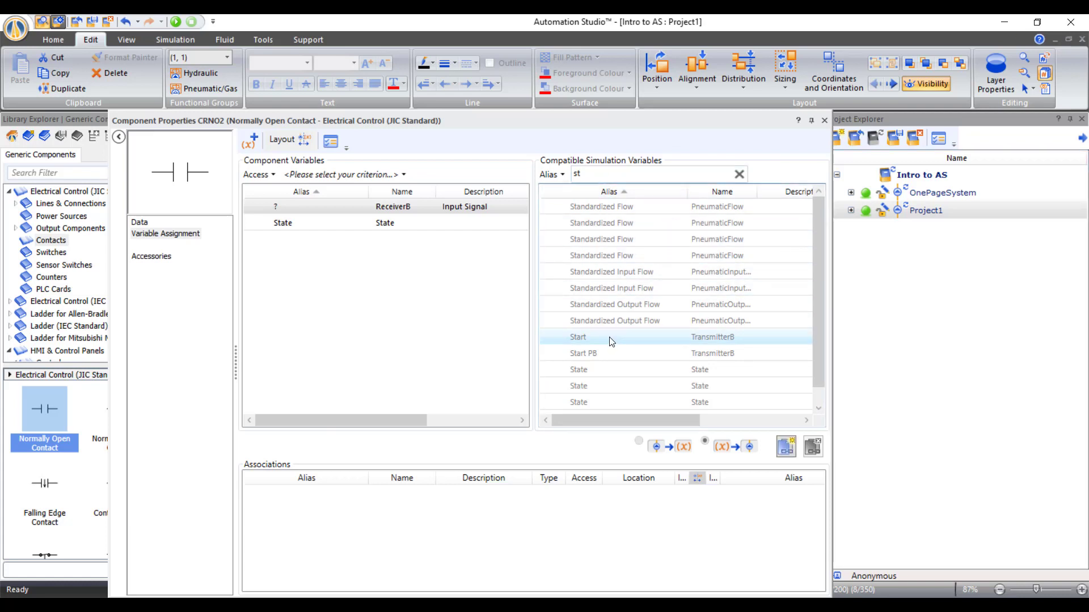
double_click(612, 339)
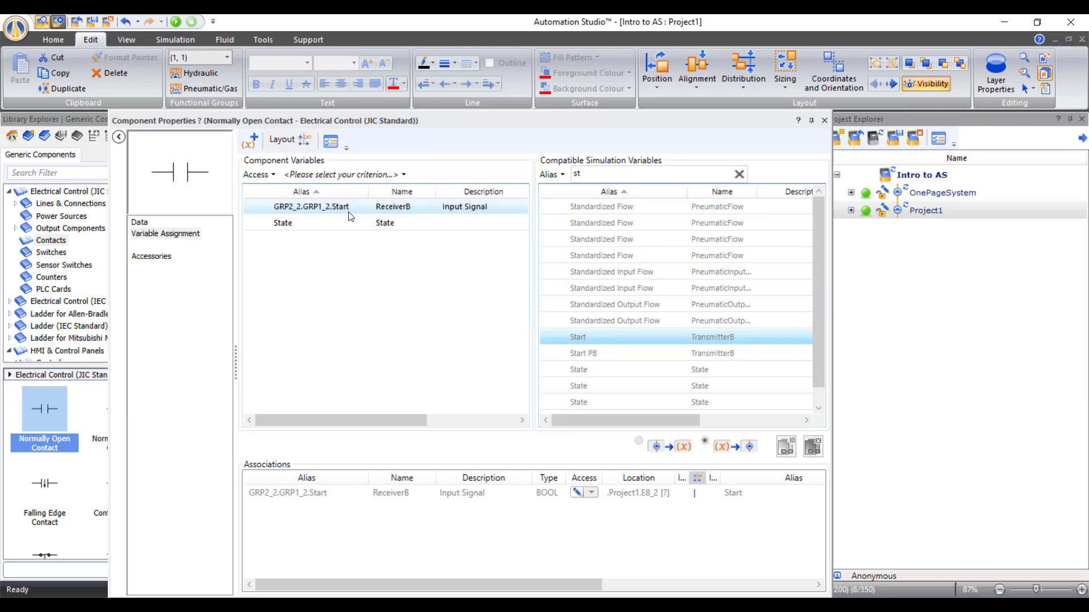
scroll(678, 330, "down", 1)
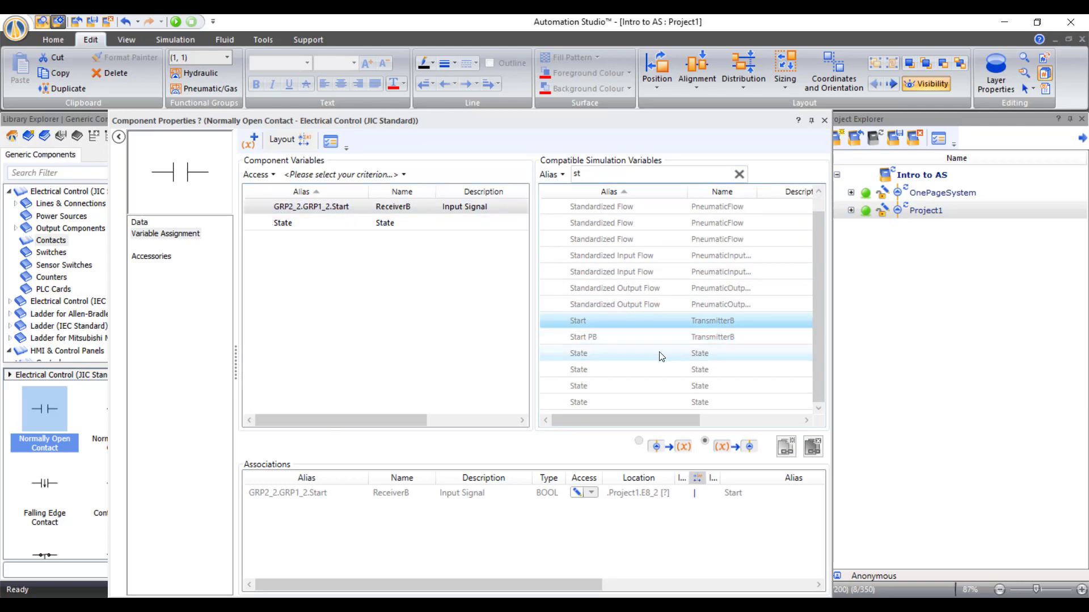
left_click(825, 121)
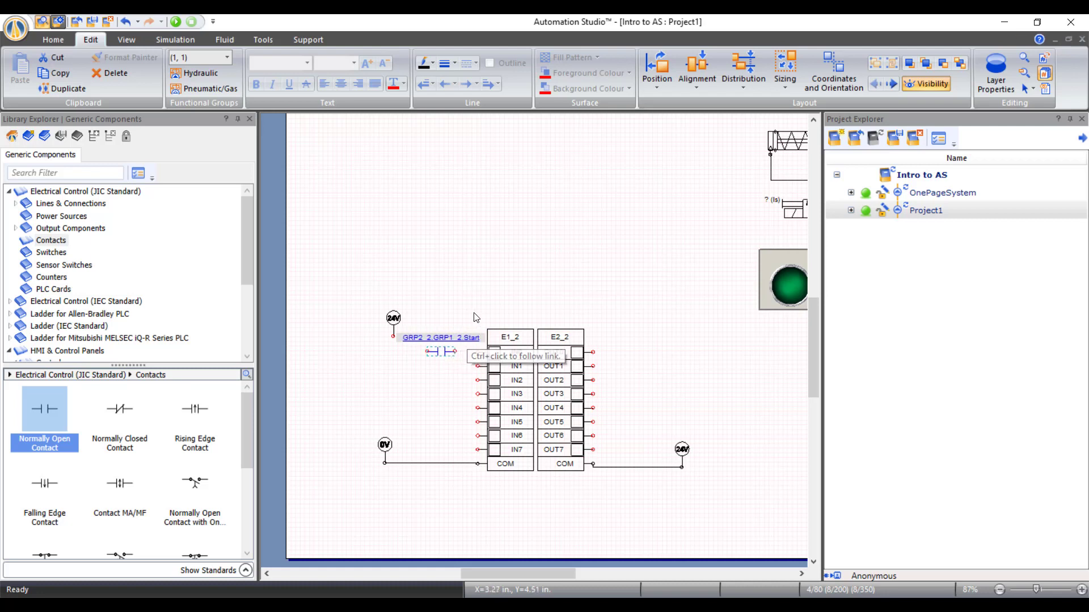
left_click(444, 327)
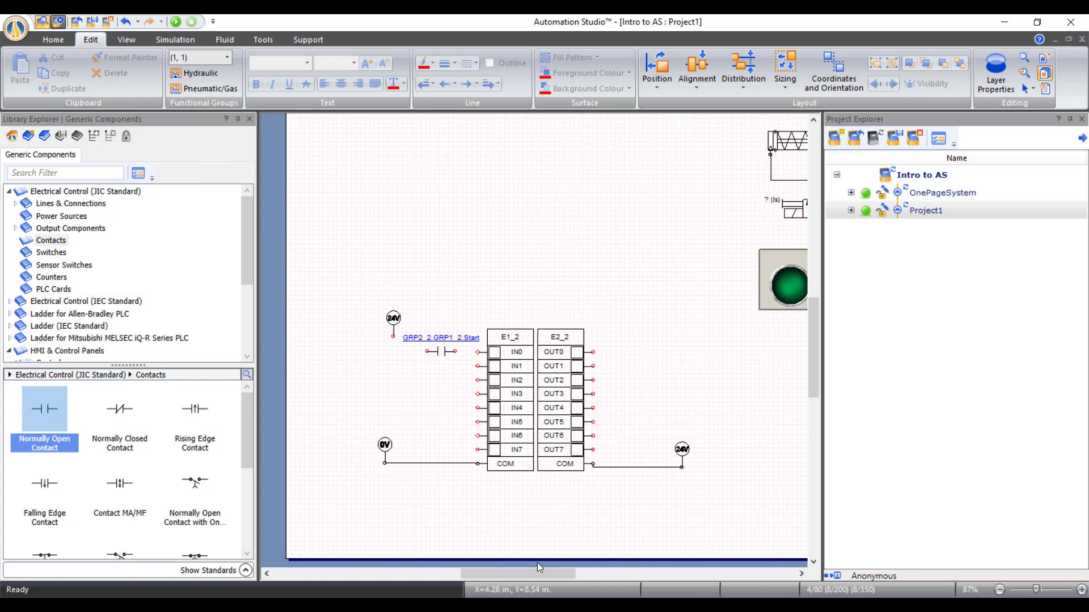
- Wire the 24 V supply to the Start contact and connect the contact's other end to the input card's IN0 port
mouse_move(542, 573)
left_mouse_down()
mouse_move(569, 571)
mouse_move(545, 569)
left_mouse_up()
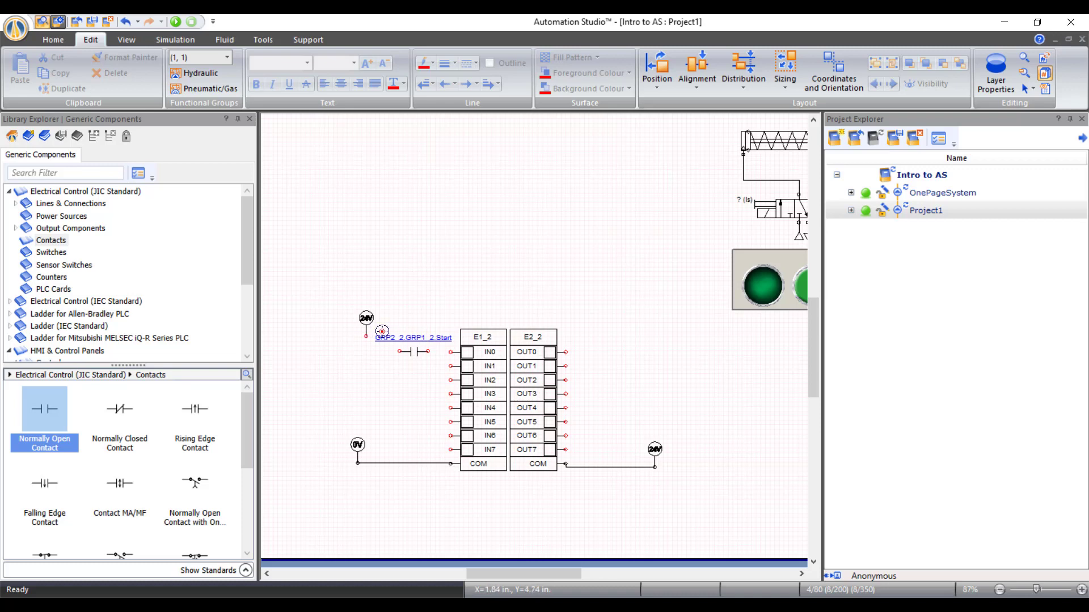
left_click(1082, 590)
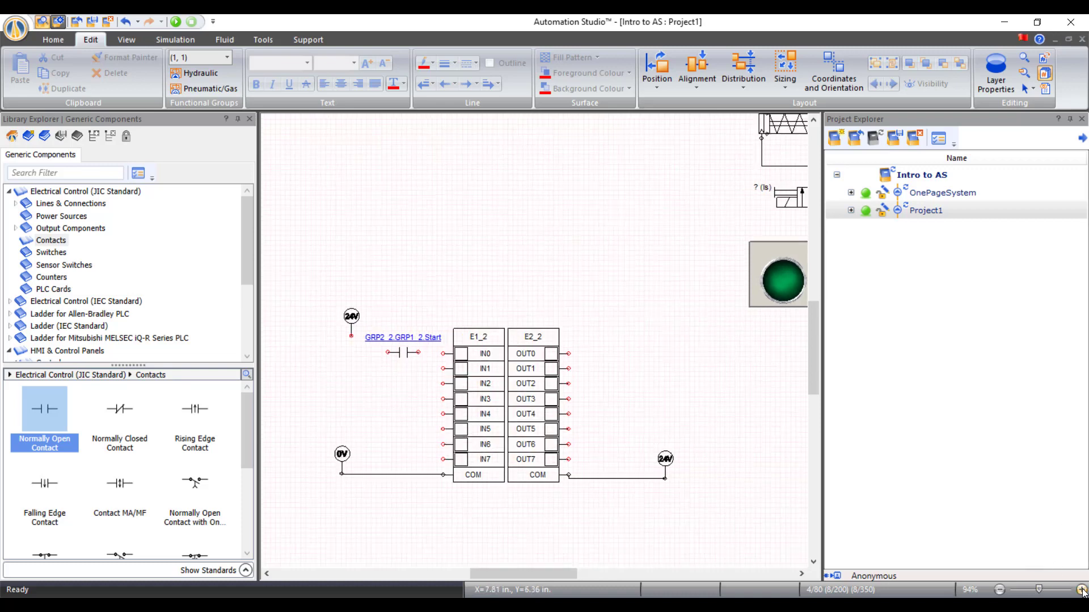
left_click(1082, 590)
left_click(1081, 590)
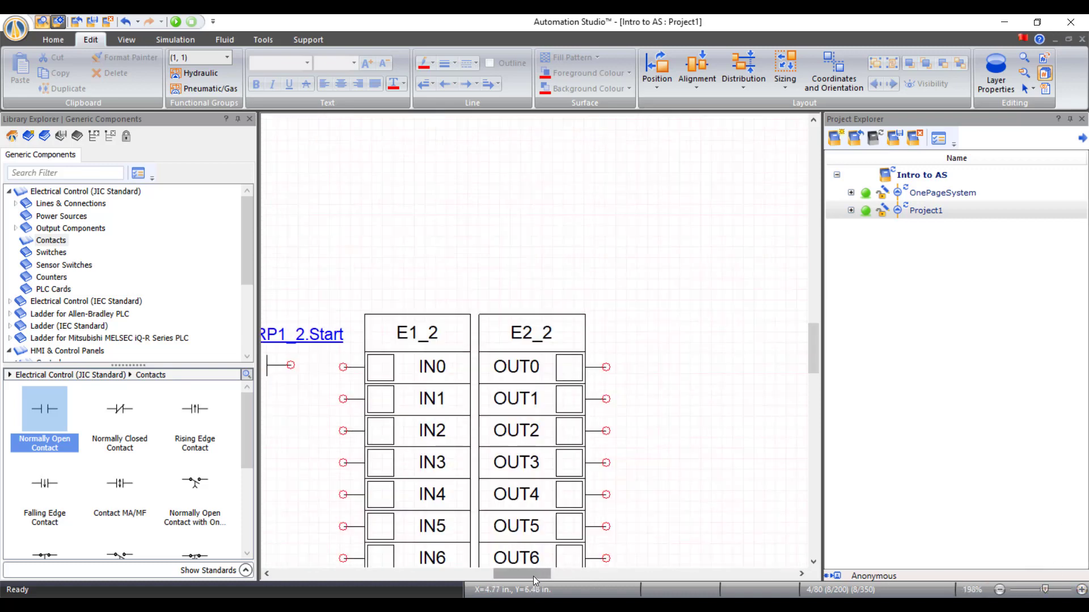
left_click_drag(533, 576, 510, 577)
scroll(519, 462, "down", 2)
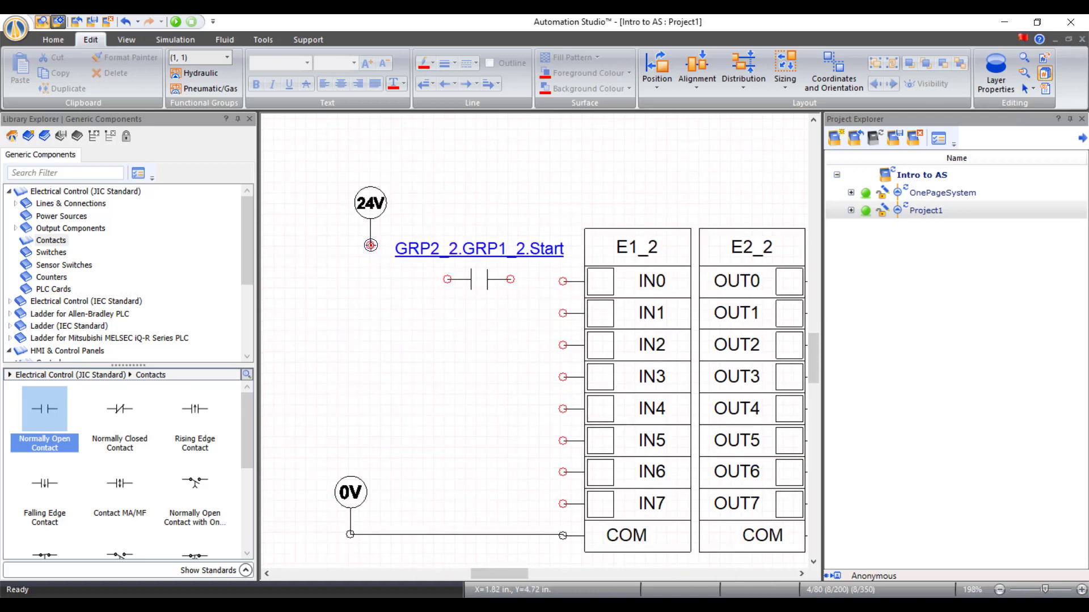
left_click_drag(370, 245, 446, 279)
left_click_drag(511, 278, 562, 281)
left_click_drag(516, 572, 523, 571)
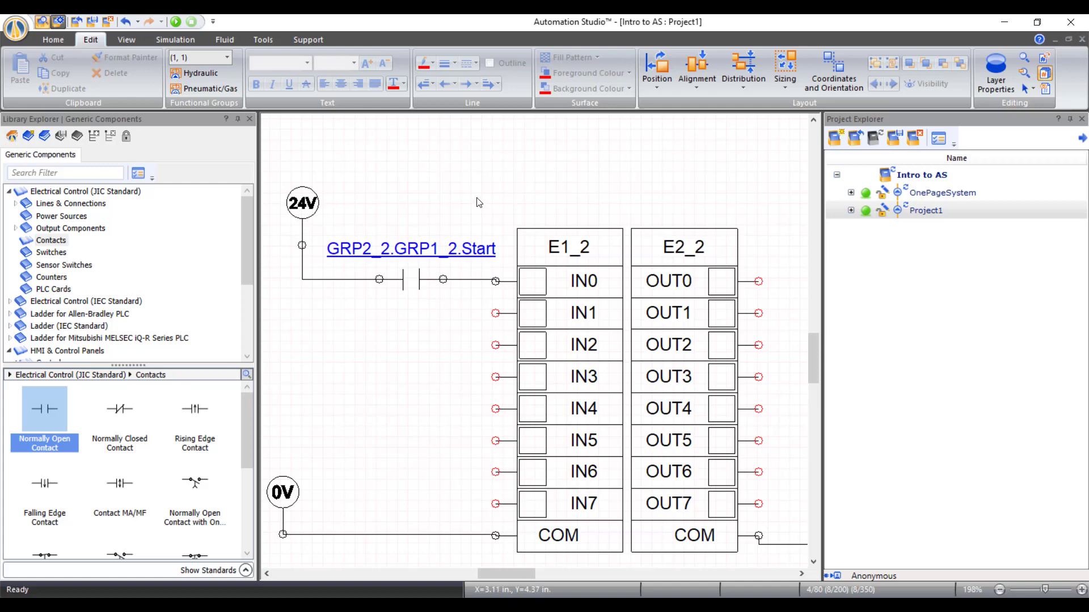
- Simulate the project to test the Start contact with the panel's ON push-button, and stop the simulation
scroll(469, 195, "down", 5)
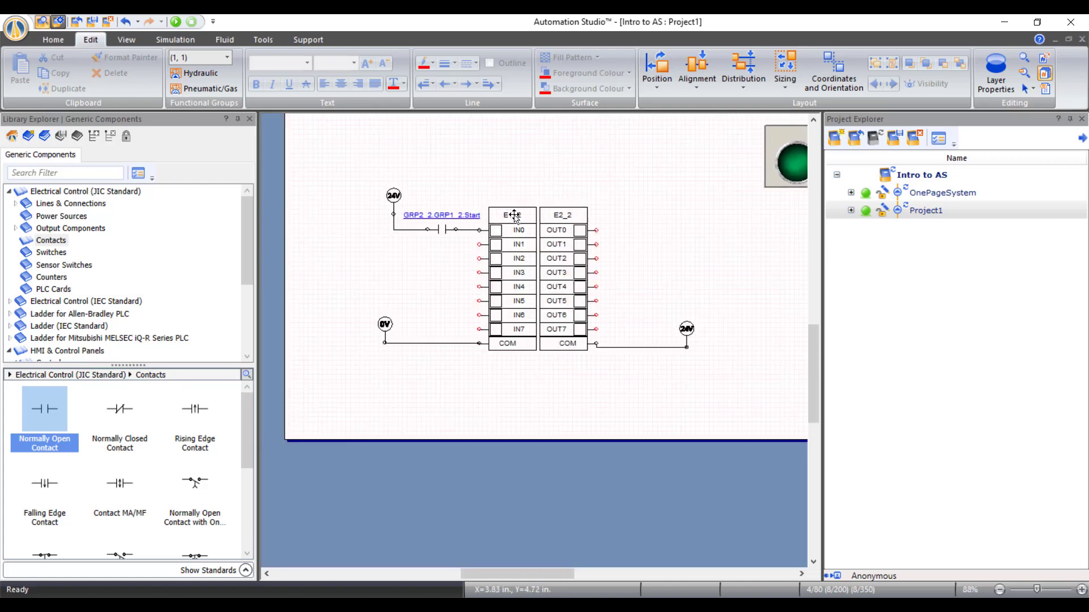
left_click_drag(513, 572, 528, 573)
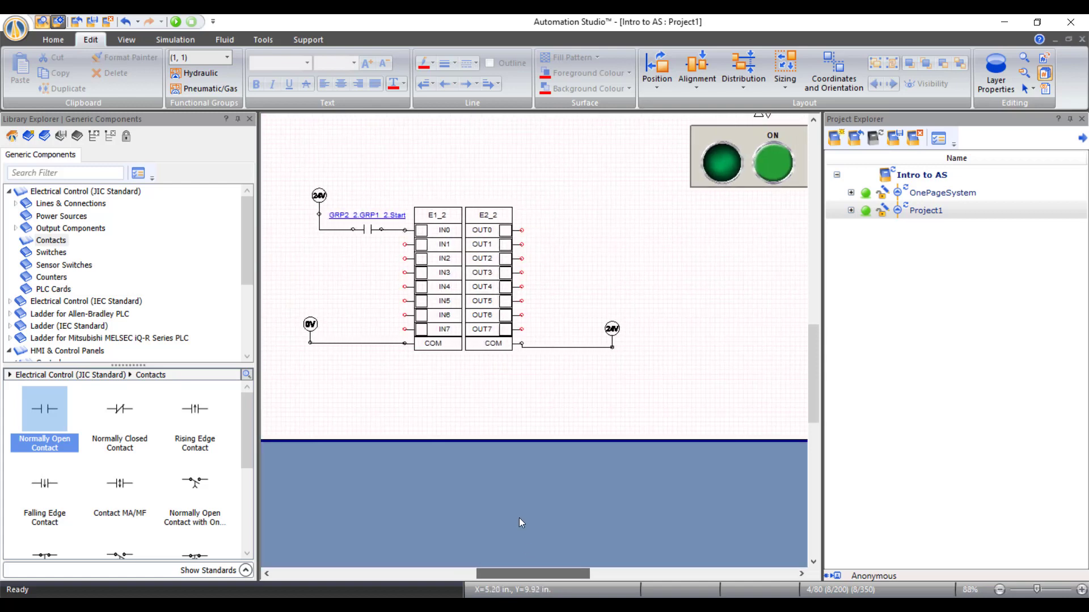
scroll(516, 510, "up", 3)
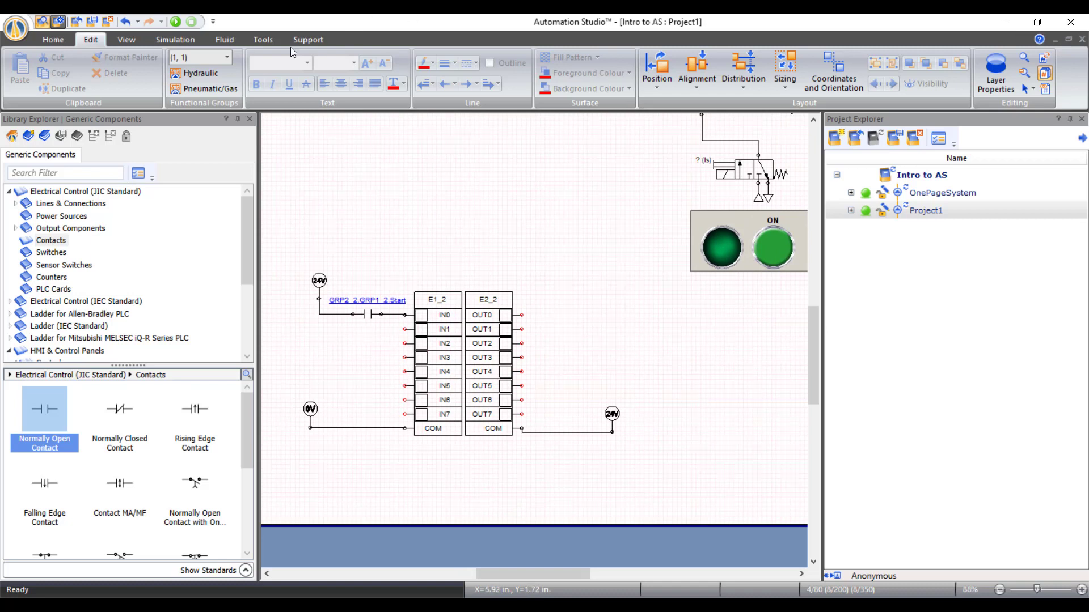
left_click(176, 22)
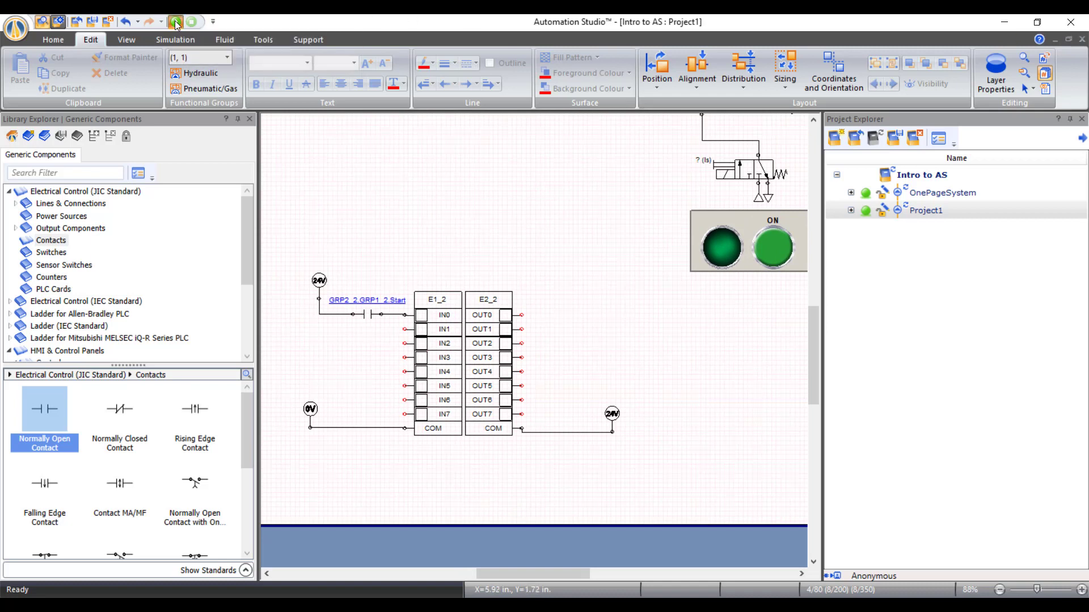
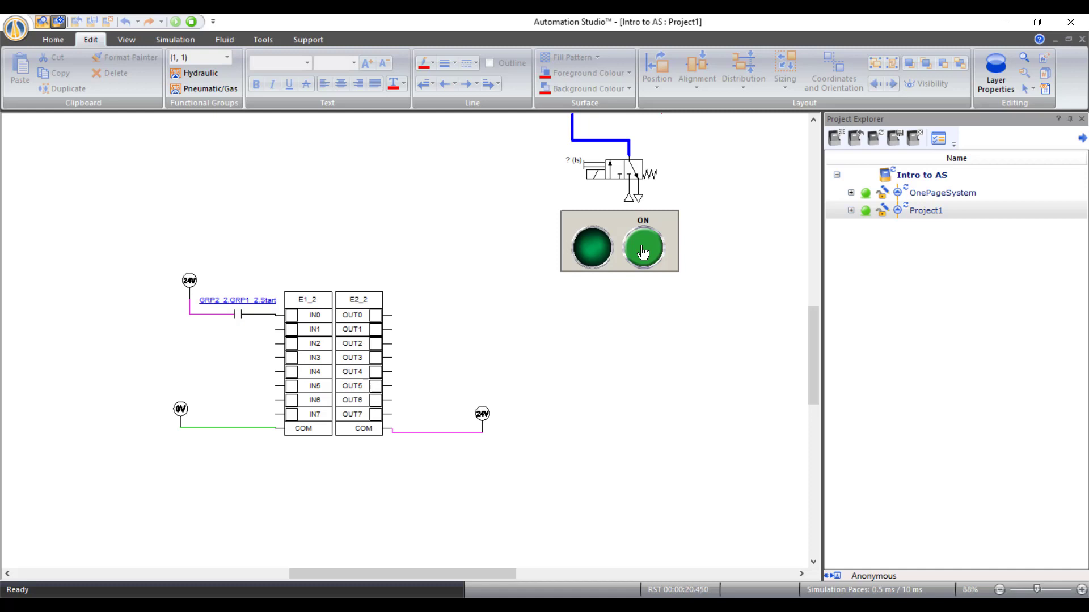
left_click(642, 252)
left_click(643, 252)
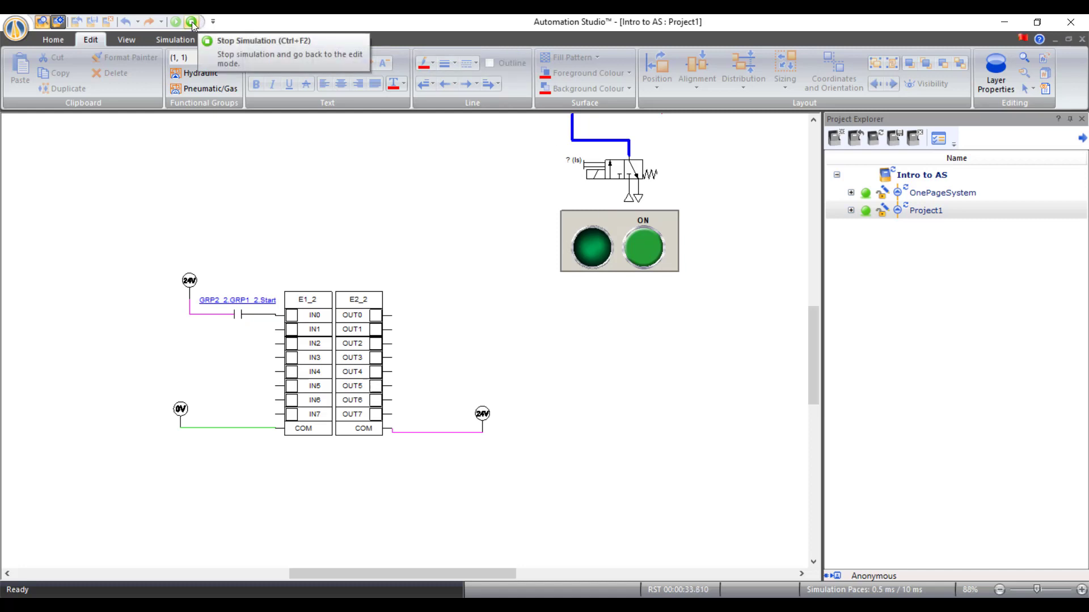
left_click(192, 21)
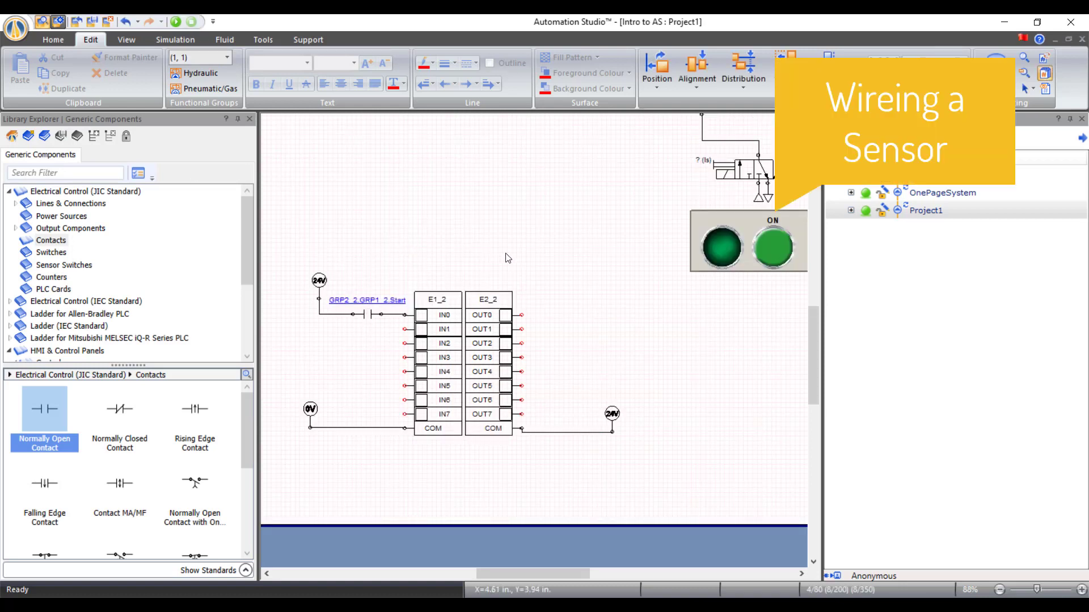
scroll(587, 316, "up", 3)
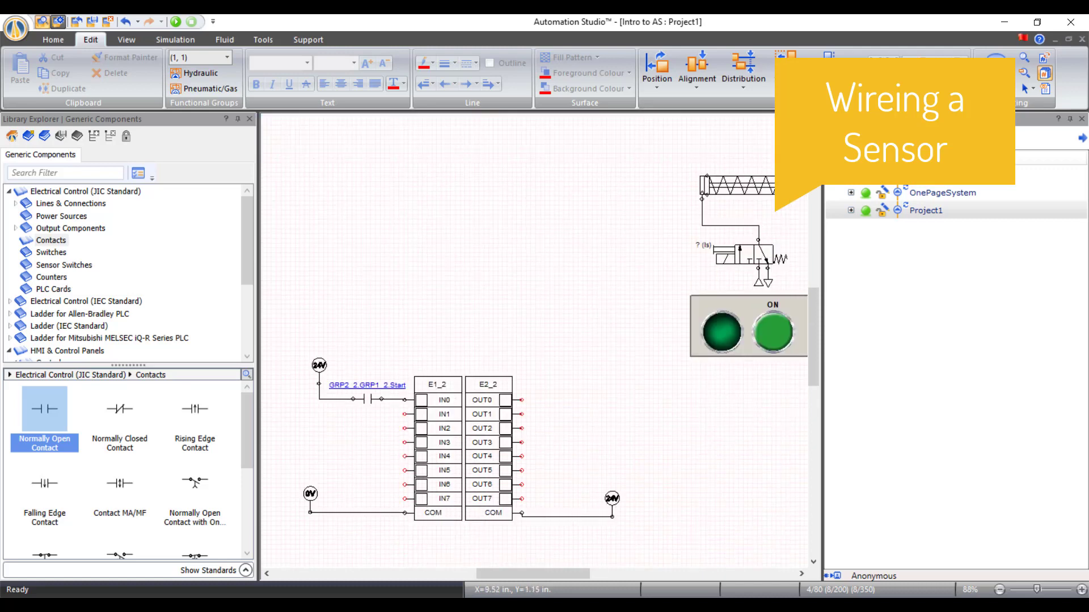
scroll(482, 348, "down", 2)
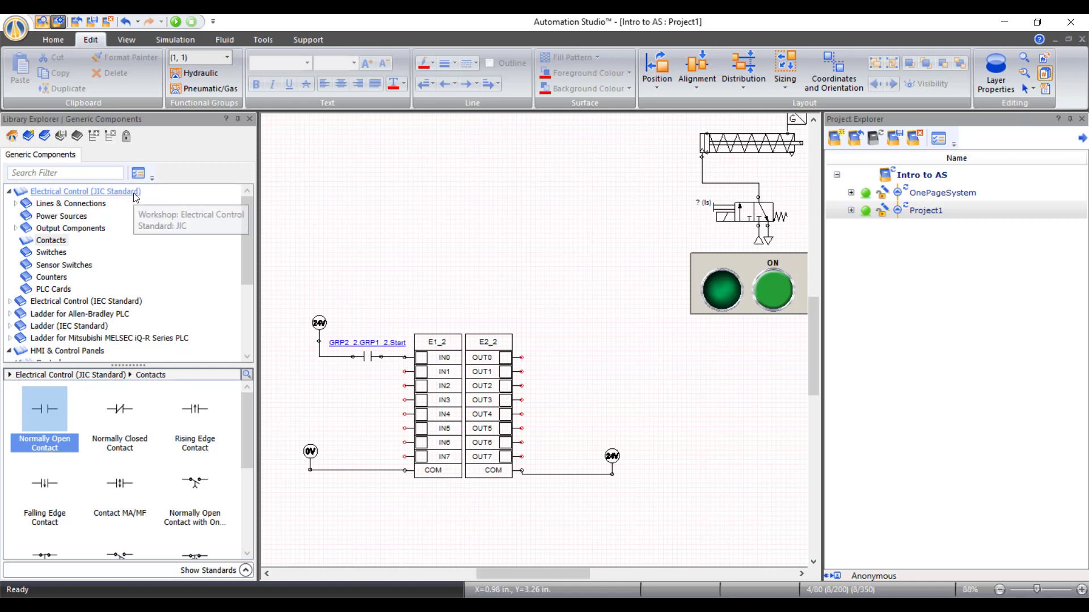
- Open the Sensor Switches category of the JIC electrical control library and find the proximity switches
left_click(67, 265)
scroll(88, 396, "down", 5)
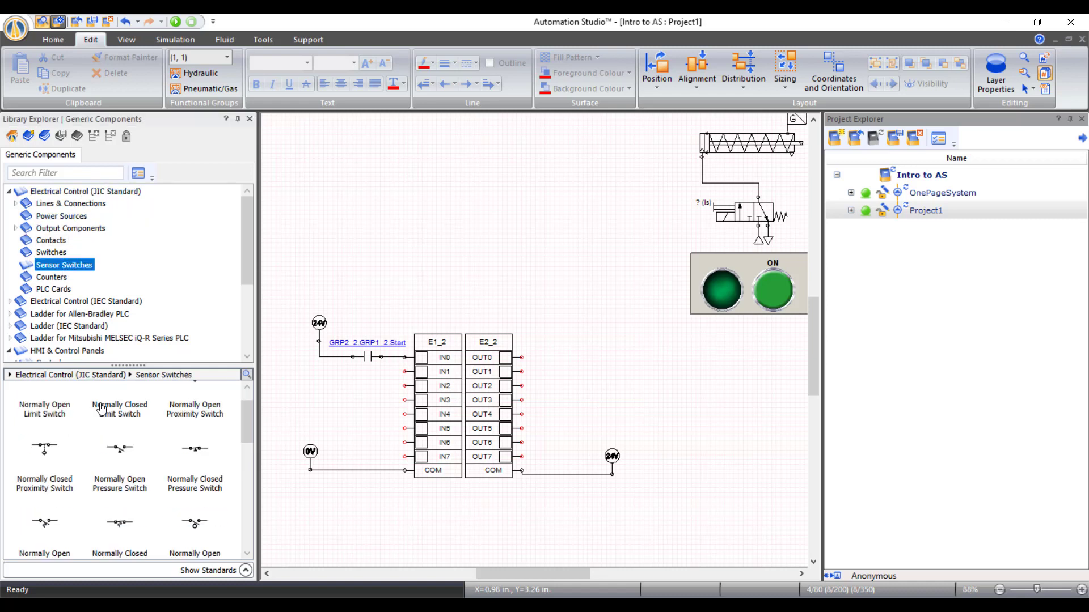
scroll(128, 413, "down", 1)
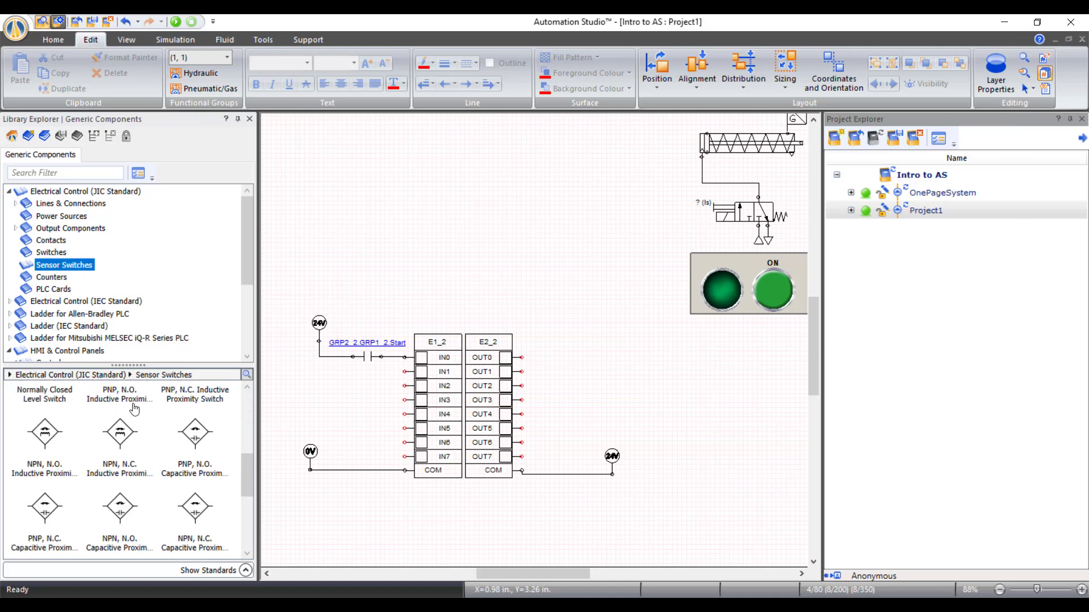
scroll(133, 412, "up", 1)
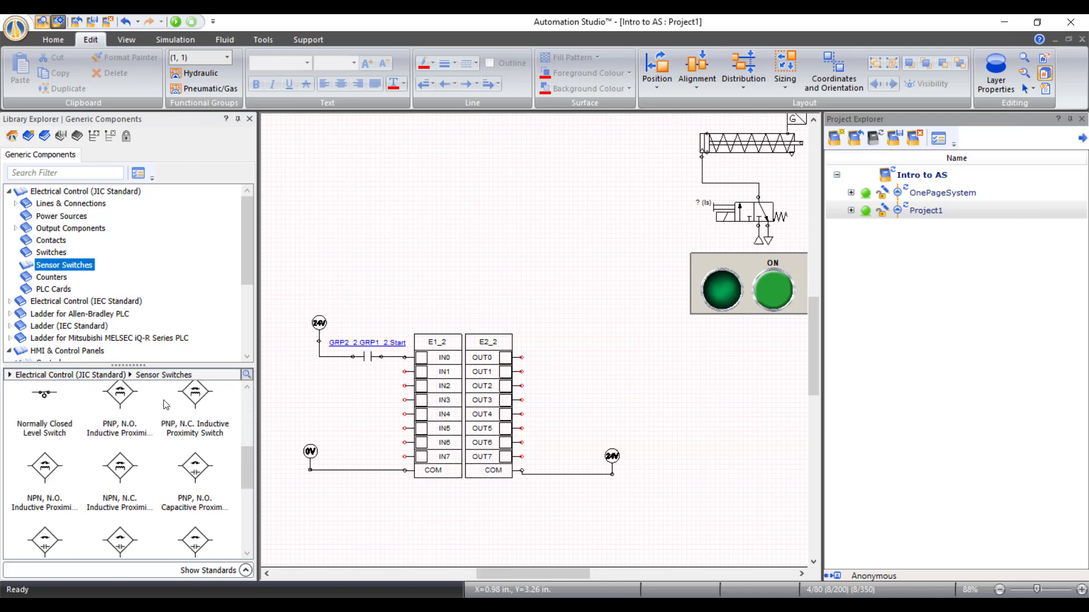
- Examine the type and variable assignment of the proximity switch wired to IN0 in the OnePageSystem document
double_click(979, 193)
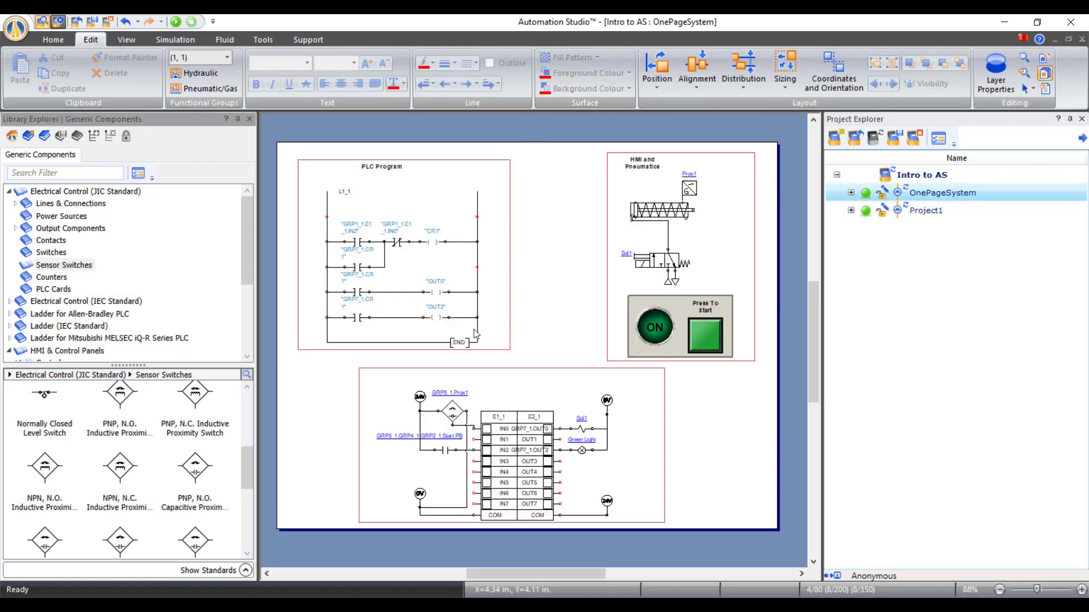
key("alt")
scroll(462, 338, "up", 1)
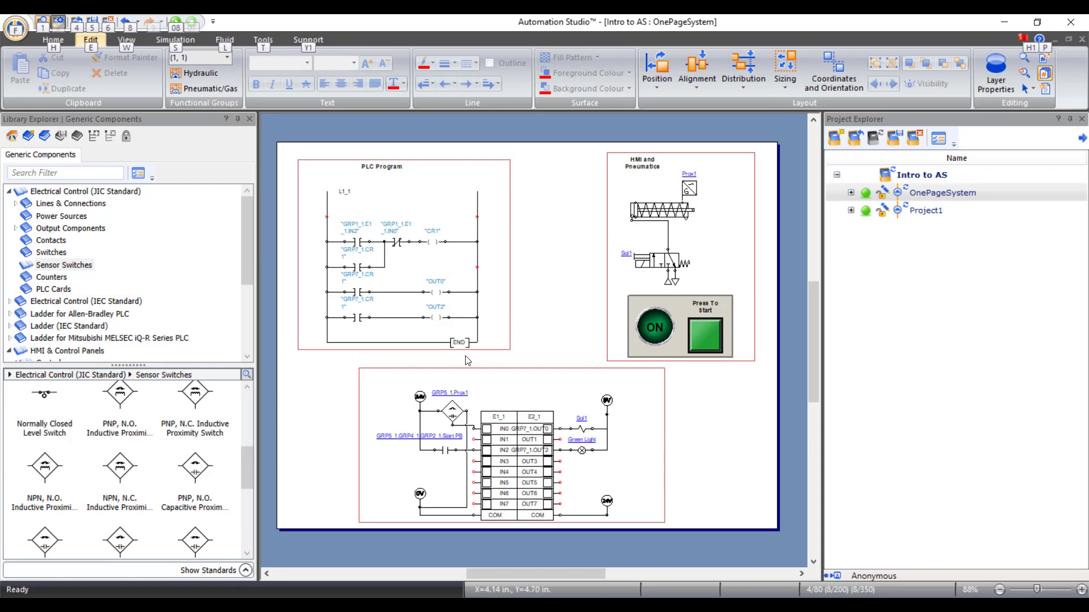
scroll(468, 361, "up", 3)
scroll(470, 369, "down", 3)
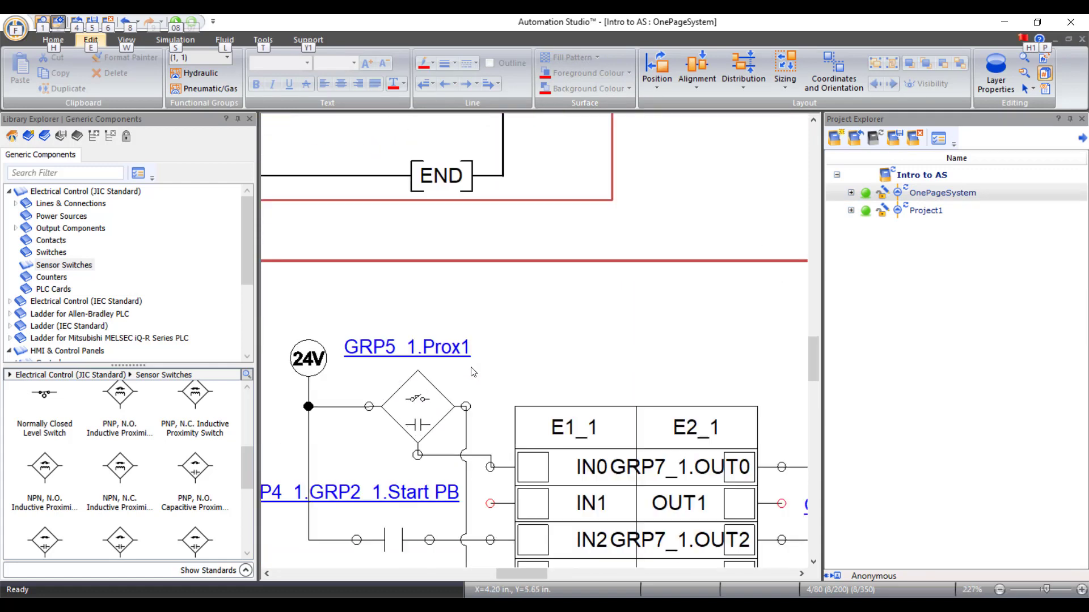
scroll(470, 372, "up", 2)
scroll(465, 397, "down", 1)
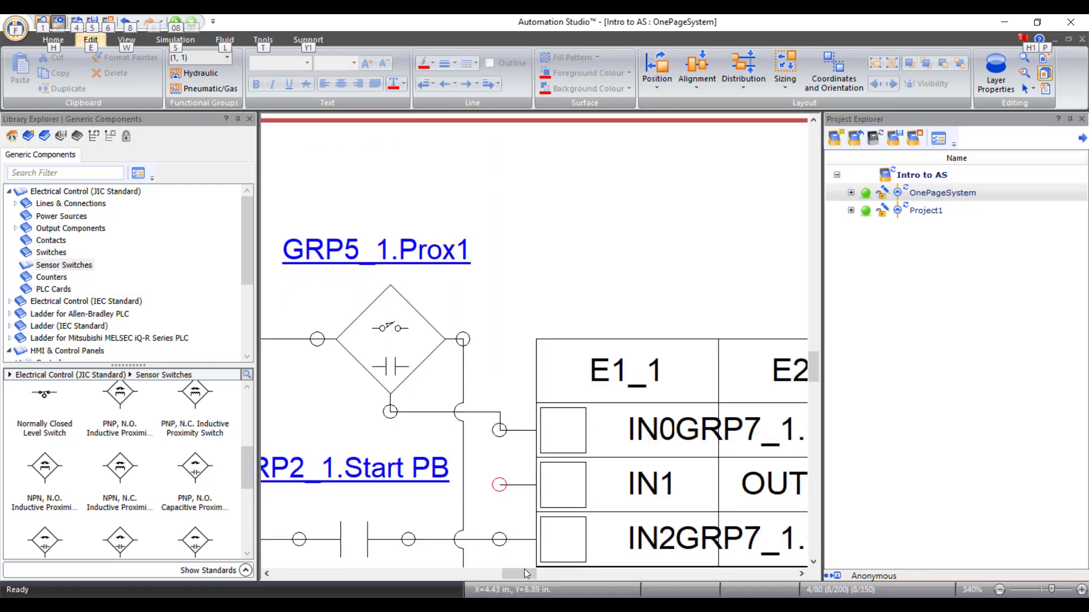
left_click_drag(526, 574, 515, 573)
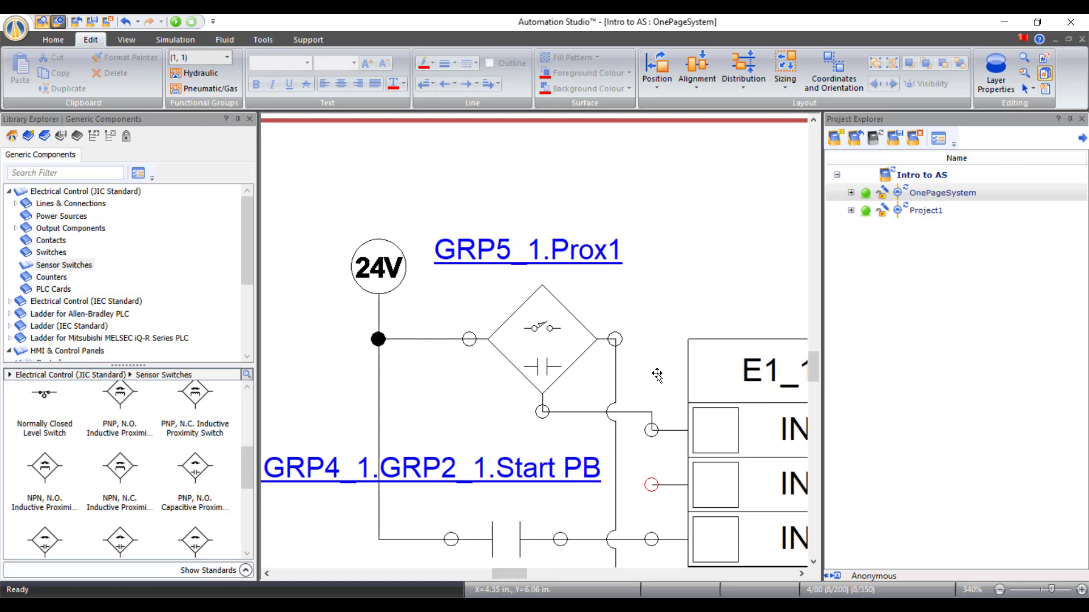
left_click(555, 330)
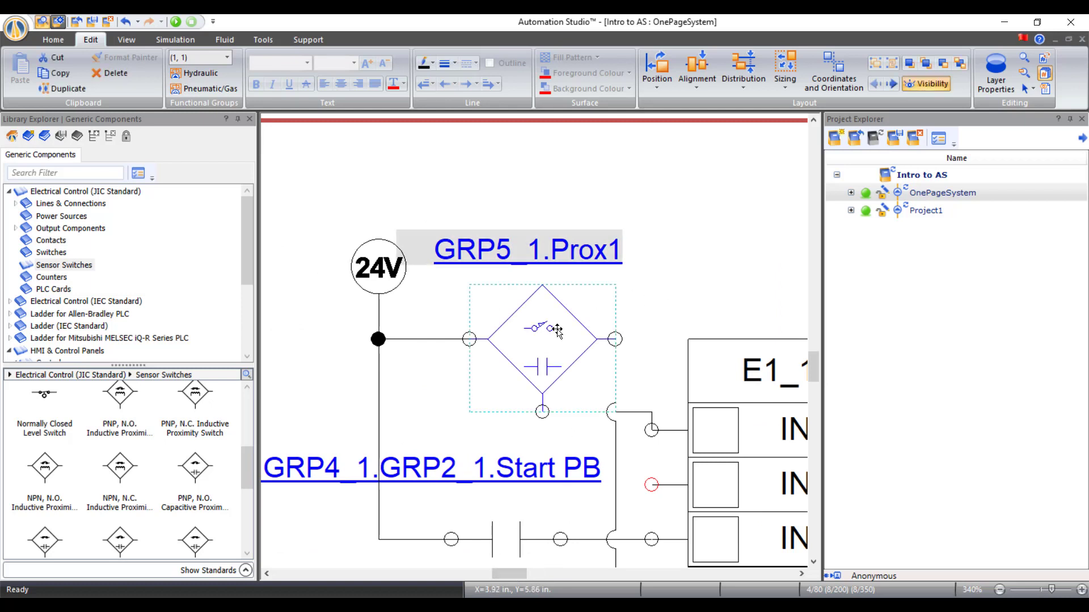
double_click(556, 330)
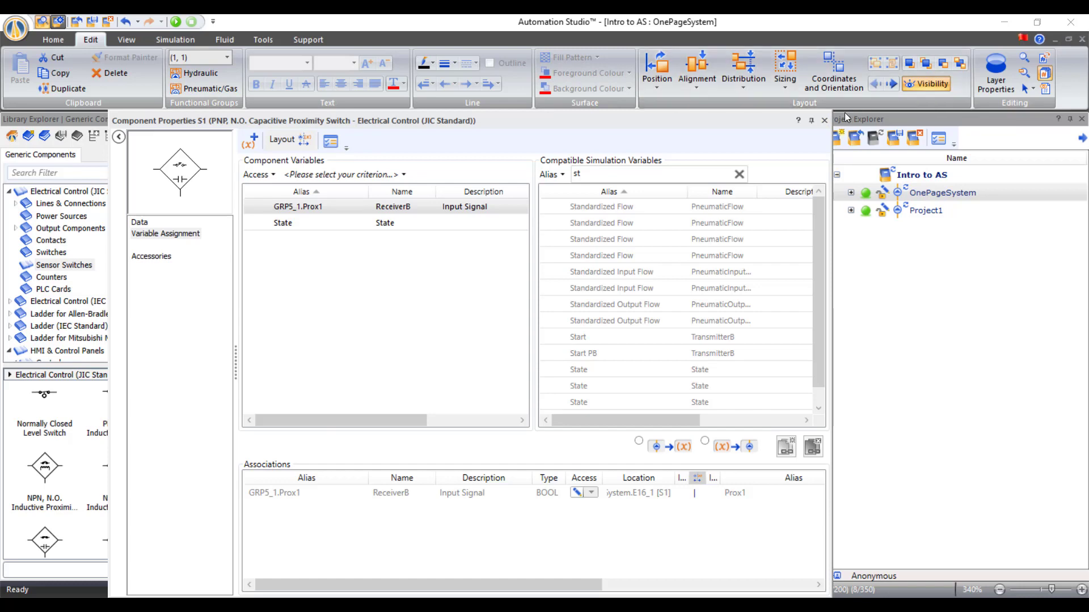
left_click(824, 121)
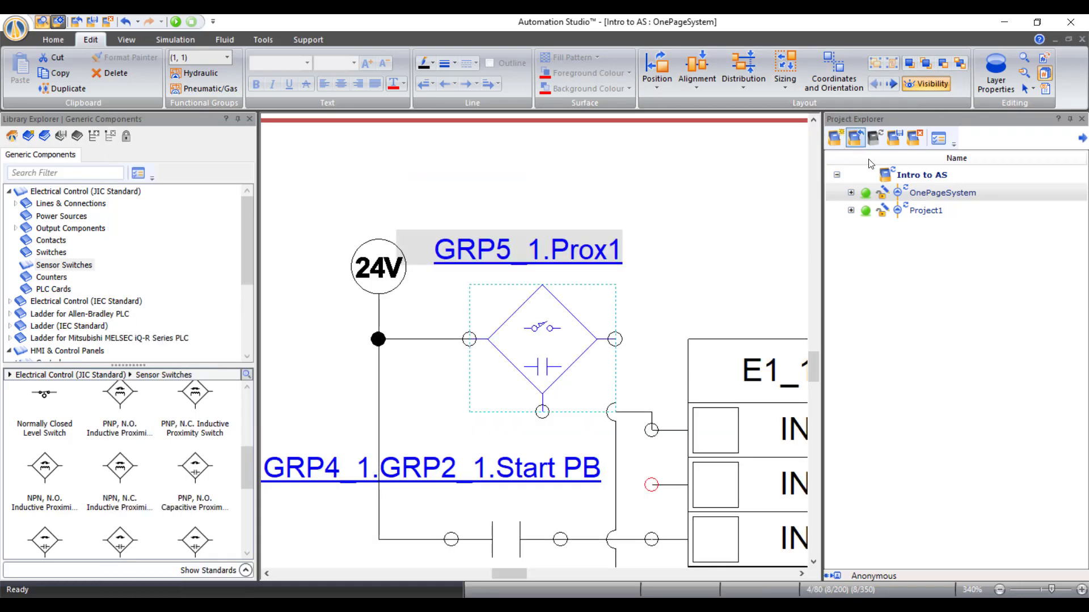
- Place a PNP, N.O. Capacitive Proximity Switch below the Start contact in Project1
double_click(951, 211)
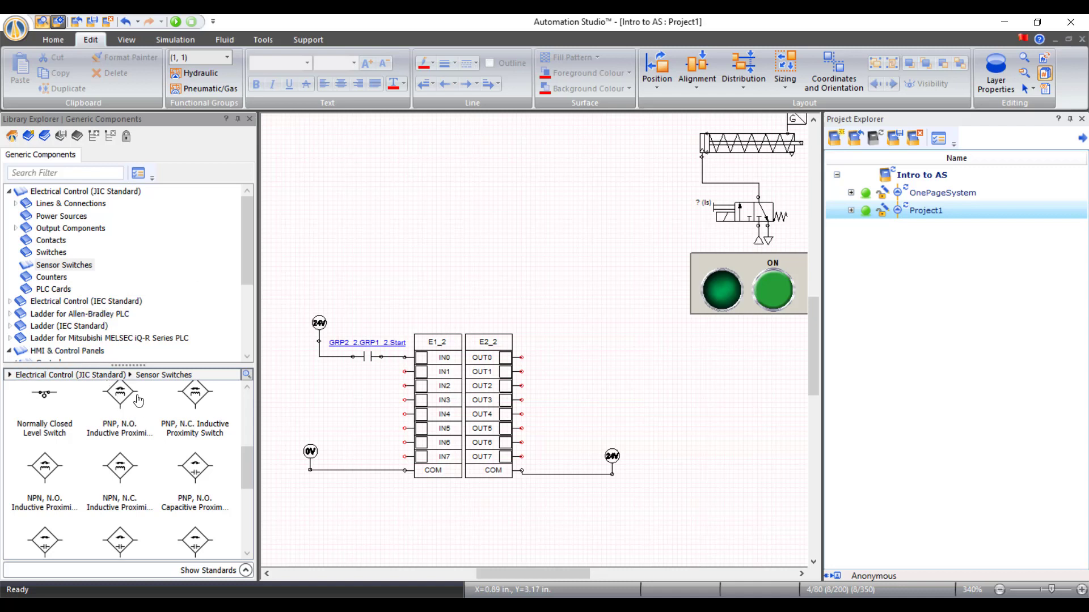
mouse_move(133, 397)
left_click_drag(198, 486, 366, 380)
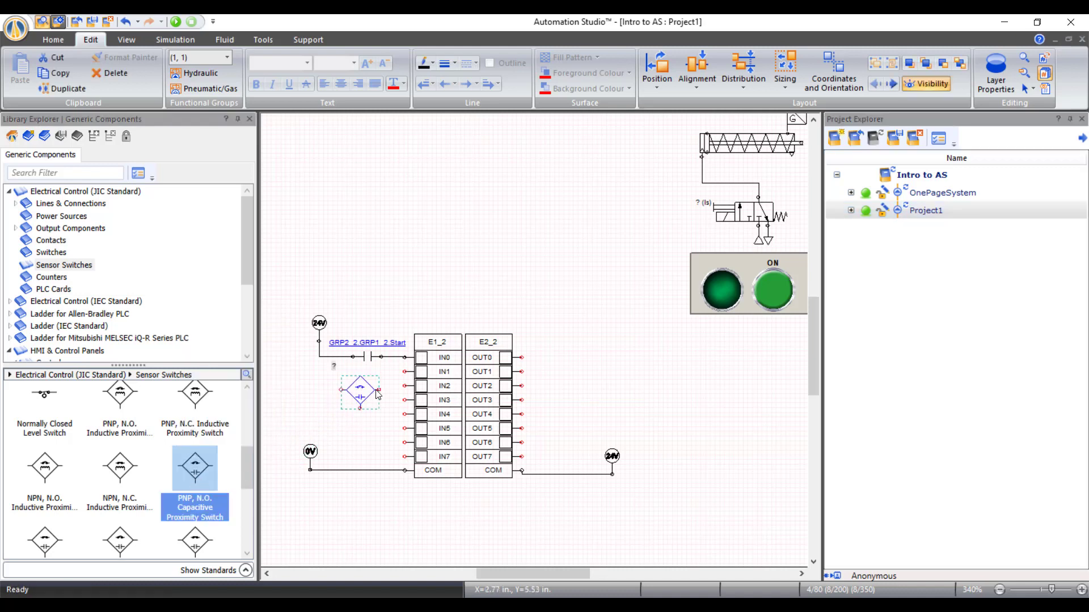
- Wire the proximity switch's supply terminal to the 24V source and shift the switch slightly upward
left_click(498, 519)
left_click_drag(511, 572, 498, 575)
scroll(417, 440, "down", 2)
scroll(475, 425, "up", 2)
key("alt")
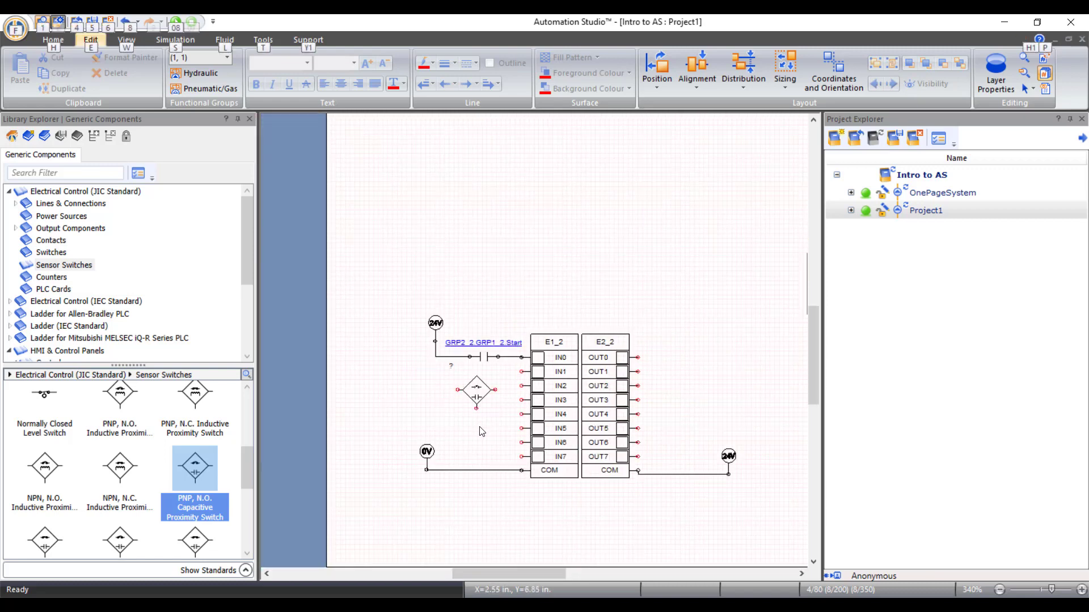
scroll(479, 424, "down", 1)
scroll(491, 428, "up", 2)
scroll(514, 435, "up", 1)
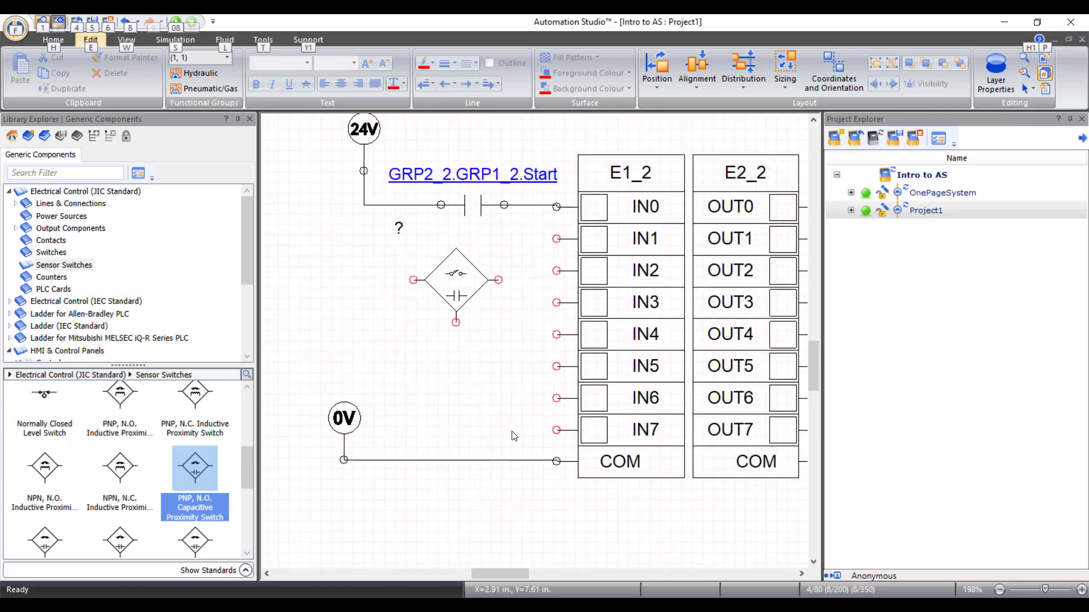
scroll(514, 436, "down", 1)
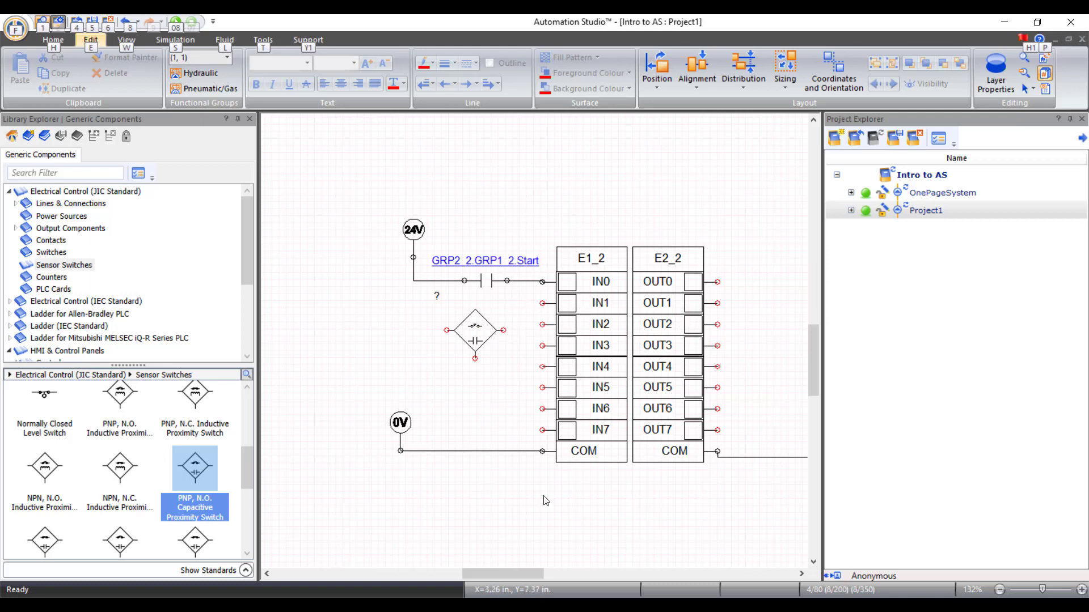
mouse_move(505, 567)
left_mouse_down()
mouse_move(521, 572)
mouse_move(512, 571)
left_mouse_up()
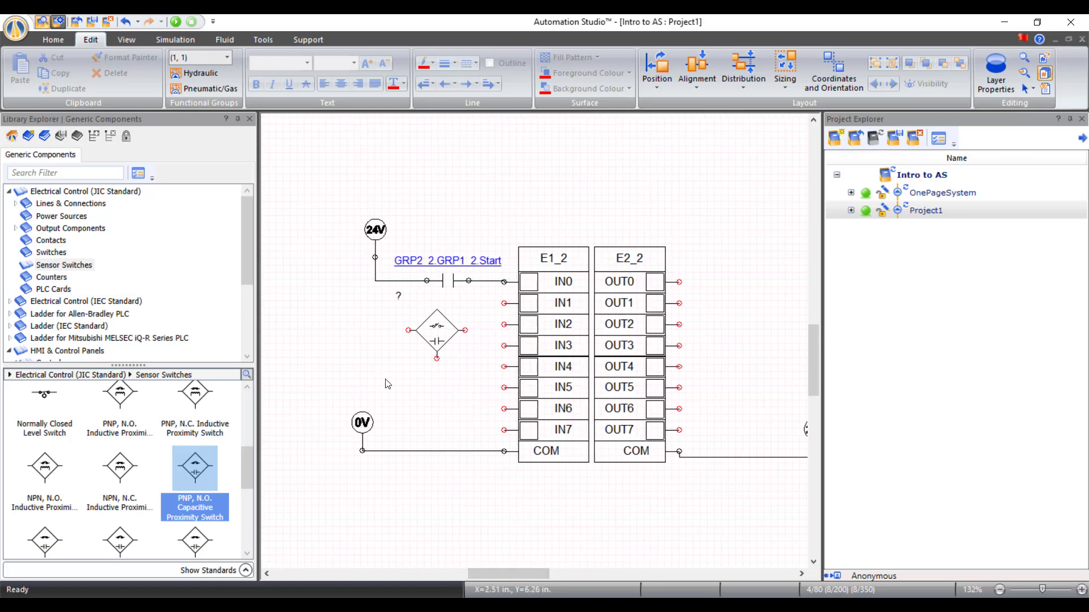
mouse_move(408, 330)
left_mouse_down()
mouse_move(375, 284)
mouse_move(414, 248)
mouse_move(402, 228)
mouse_move(350, 272)
mouse_move(342, 342)
mouse_move(356, 318)
mouse_move(367, 334)
mouse_move(375, 258)
left_mouse_up()
left_click_drag(442, 335, 441, 329)
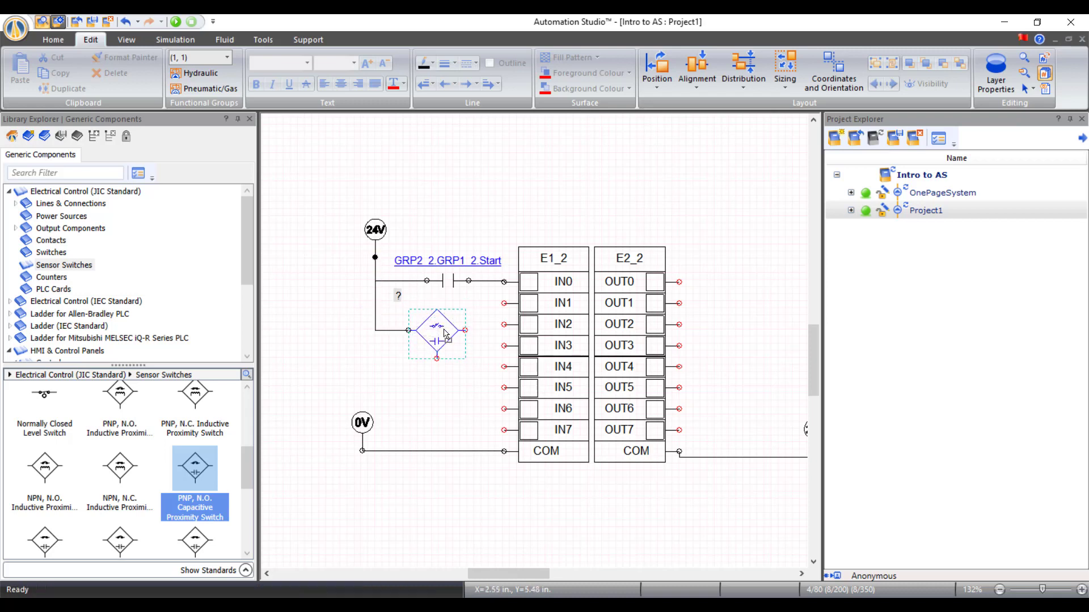
left_click(456, 363)
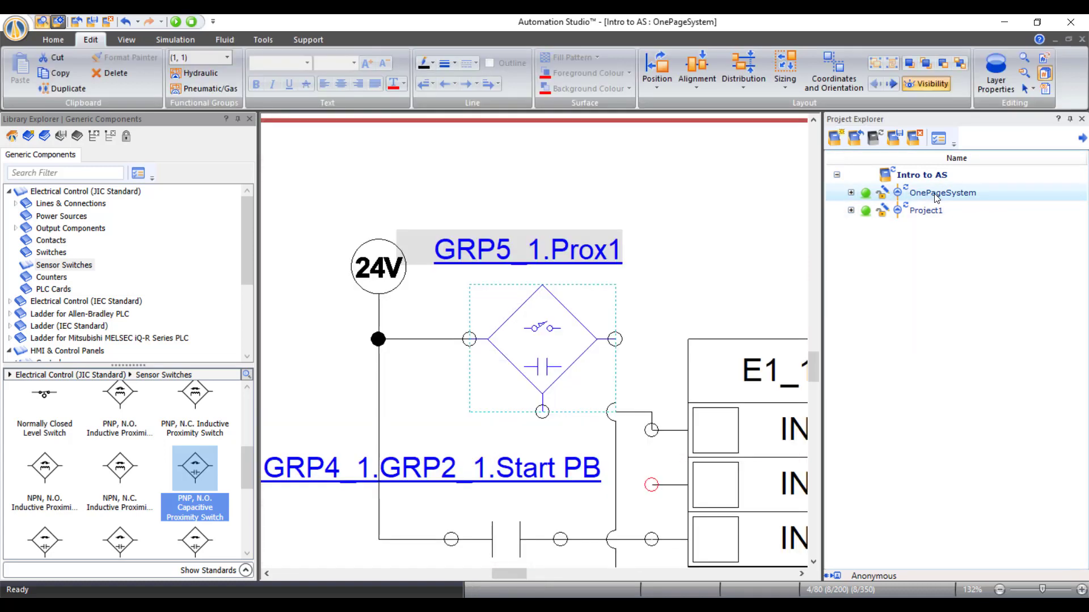
- Following the sensor wiring in OnePageSystem, connect the Project1 proximity switch's output to IN1 and its remaining terminal to 0V
scroll(700, 269, "down", 3)
left_click(698, 211)
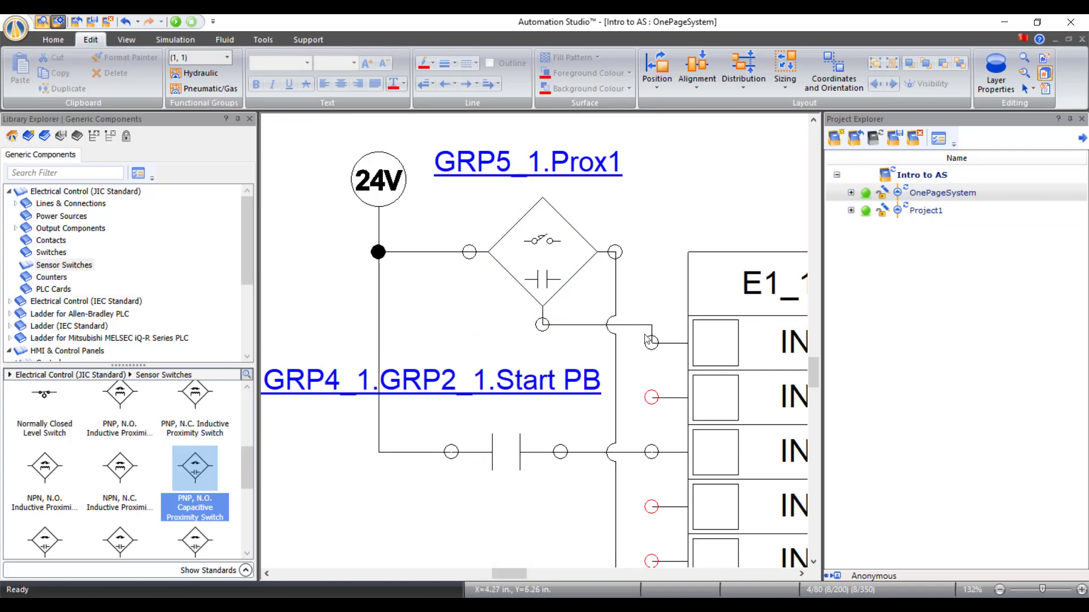
scroll(613, 252, "down", 2)
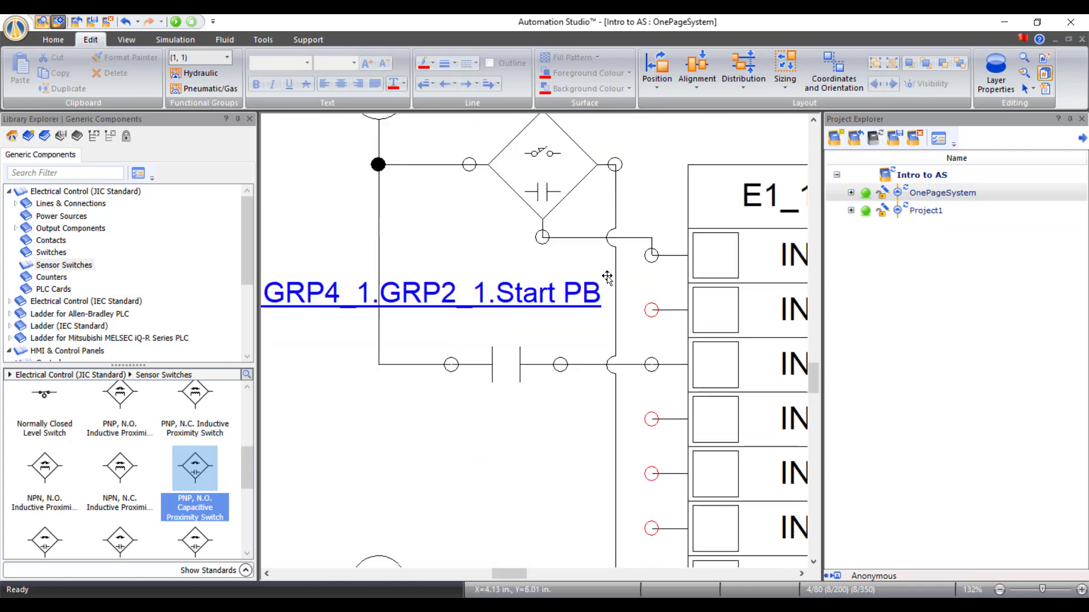
scroll(605, 274, "up", 3)
left_click(943, 214)
double_click(942, 215)
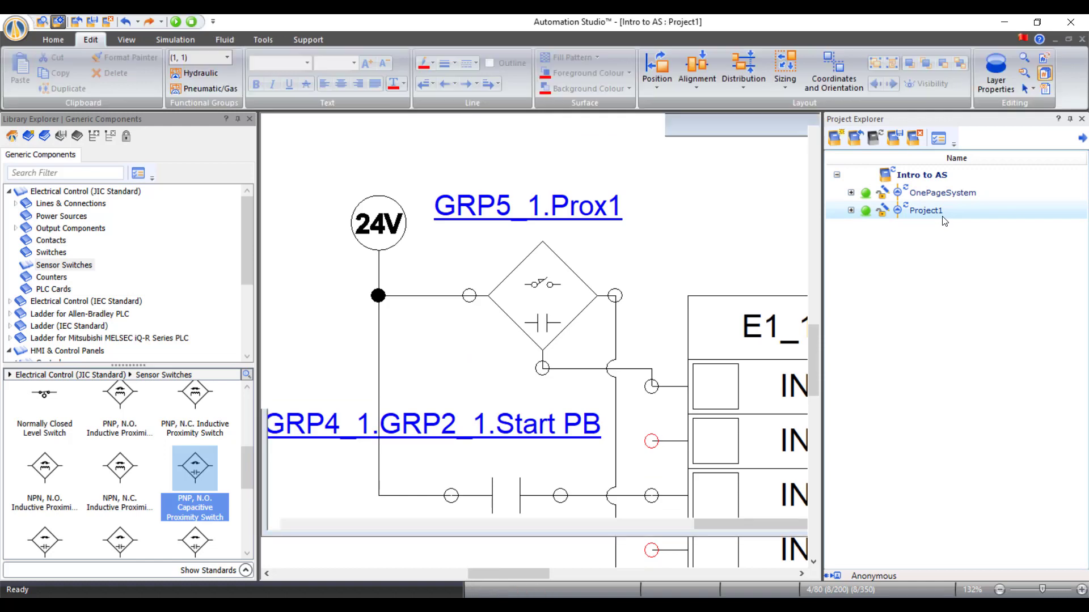
mouse_move(436, 352)
left_mouse_down()
mouse_move(467, 356)
mouse_move(507, 303)
mouse_move(461, 367)
mouse_move(392, 378)
mouse_move(390, 425)
mouse_move(377, 451)
mouse_move(361, 452)
left_mouse_up()
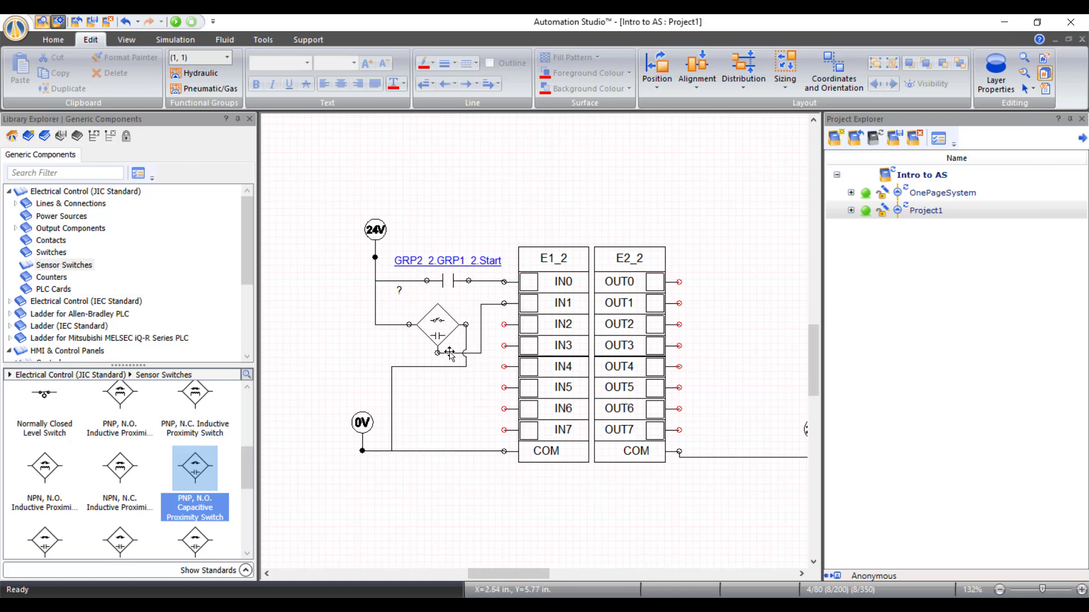
- Place an Indicator Light from the Signalling Devices category beside OUT0 and give it the alias Green Light
left_click_drag(494, 571, 507, 573)
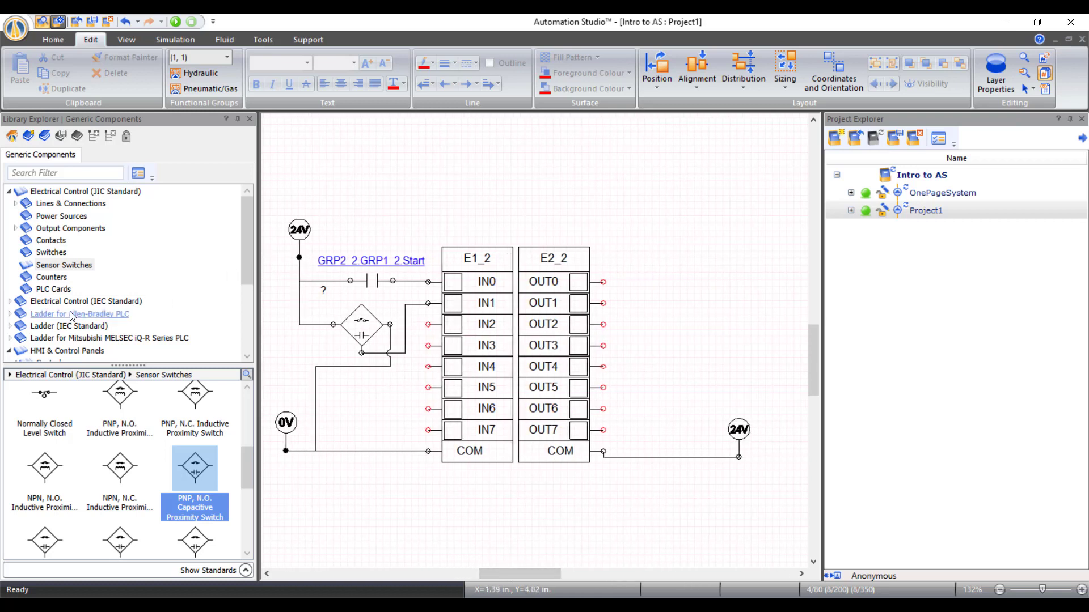
left_click(55, 228)
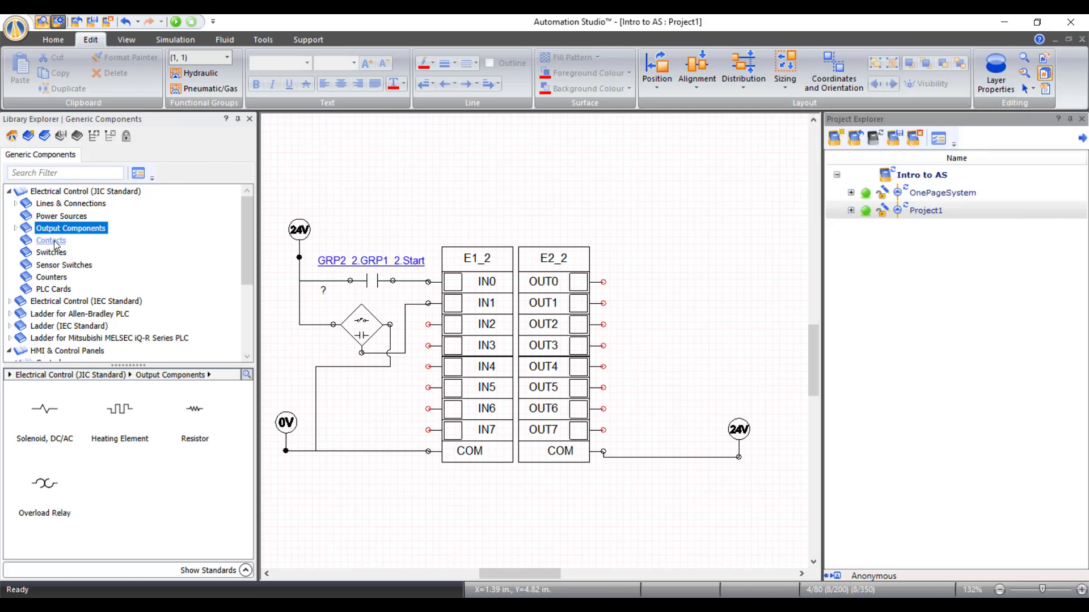
left_click(17, 228)
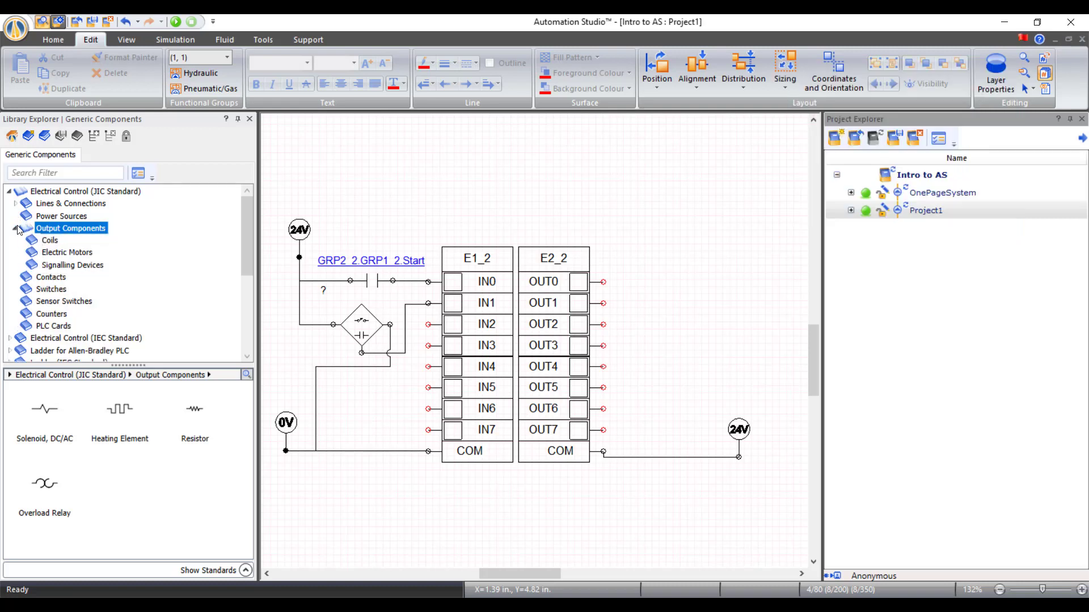
left_click(54, 266)
left_click_drag(120, 410, 676, 285)
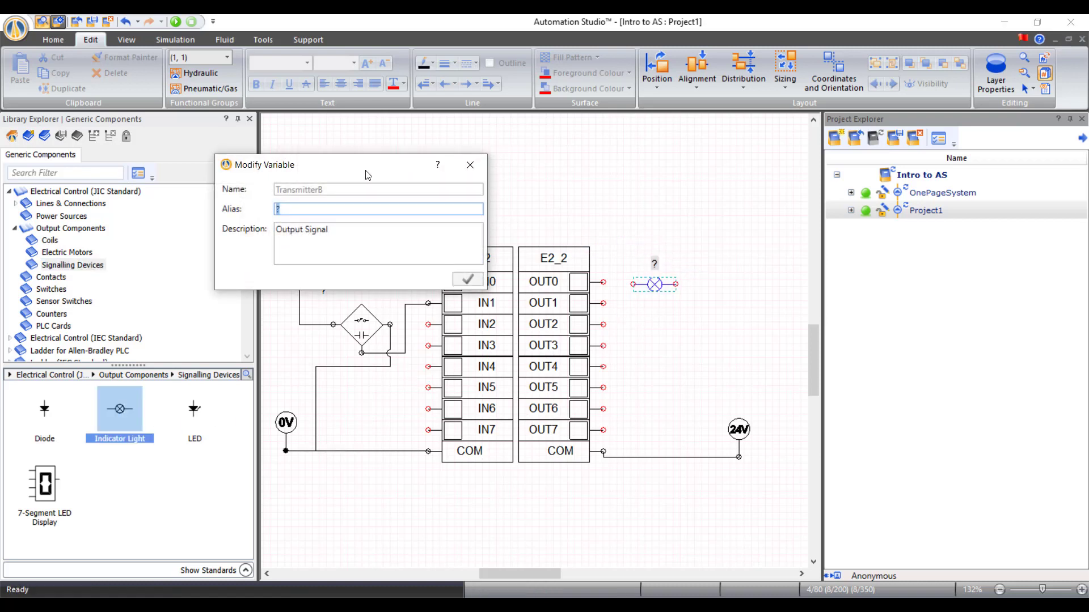
type("Green Light")
left_click(467, 281)
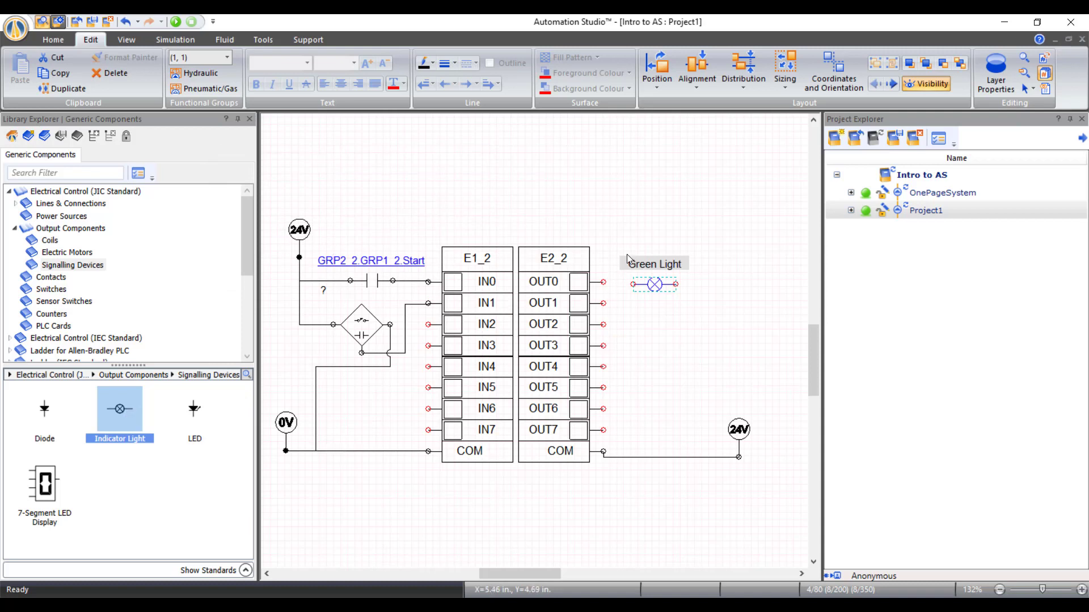
- Connect the Green Light indicator to OUT0 and wire its other terminal to a new Common (0 Volts) source
left_click(656, 290)
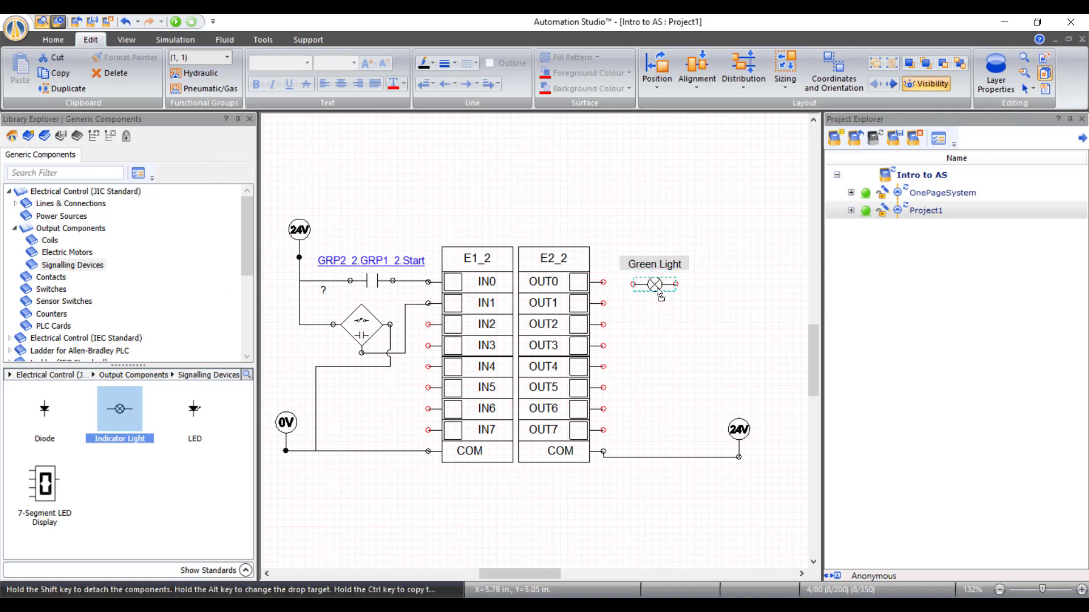
left_click(628, 295)
left_click_drag(603, 282, 633, 283)
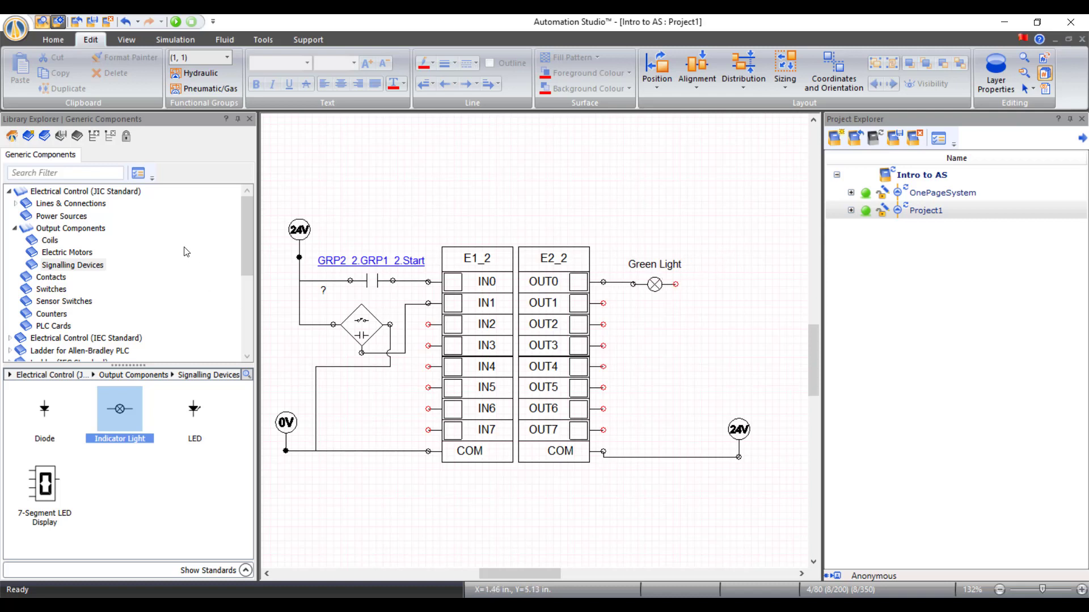
left_click(74, 193)
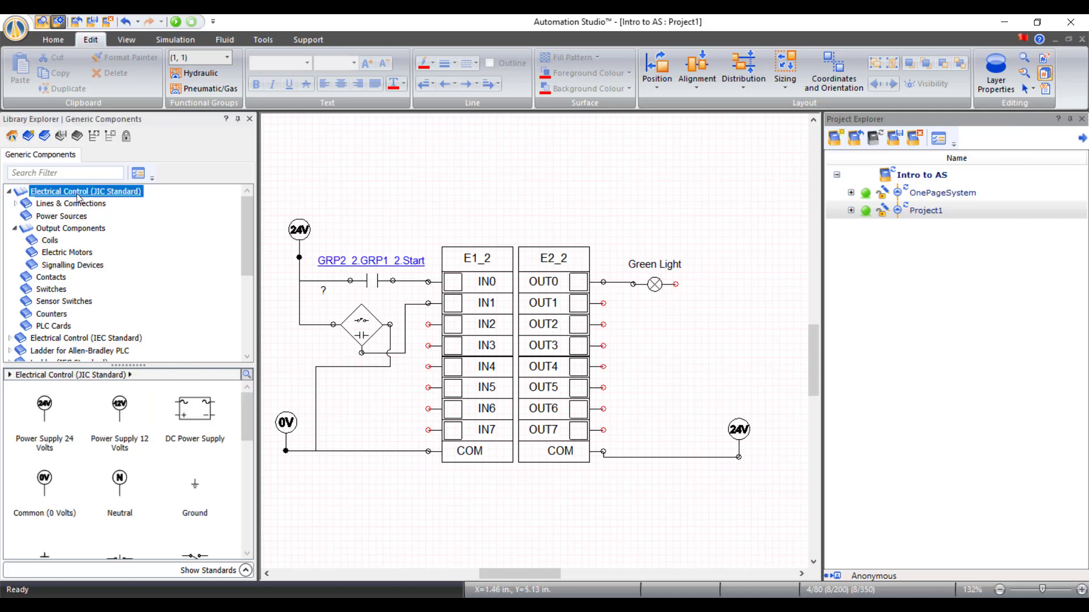
left_click_drag(59, 485, 743, 265)
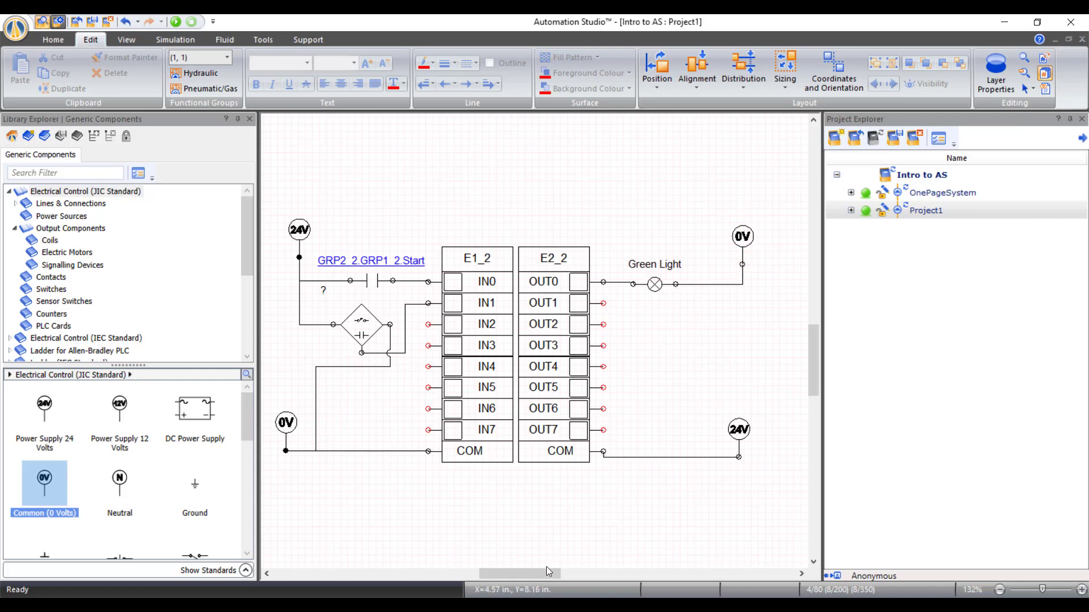
- Open the internal links of the control panel's green Round Pilot Light and search the compatible simulation variables for "gre"
left_click_drag(547, 570, 589, 574)
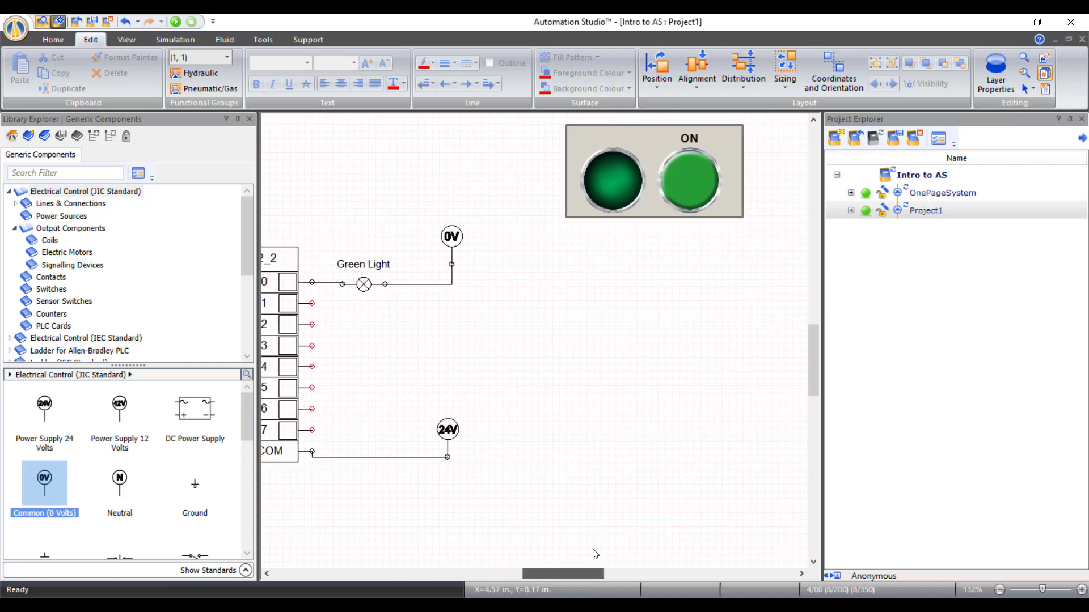
double_click(632, 197)
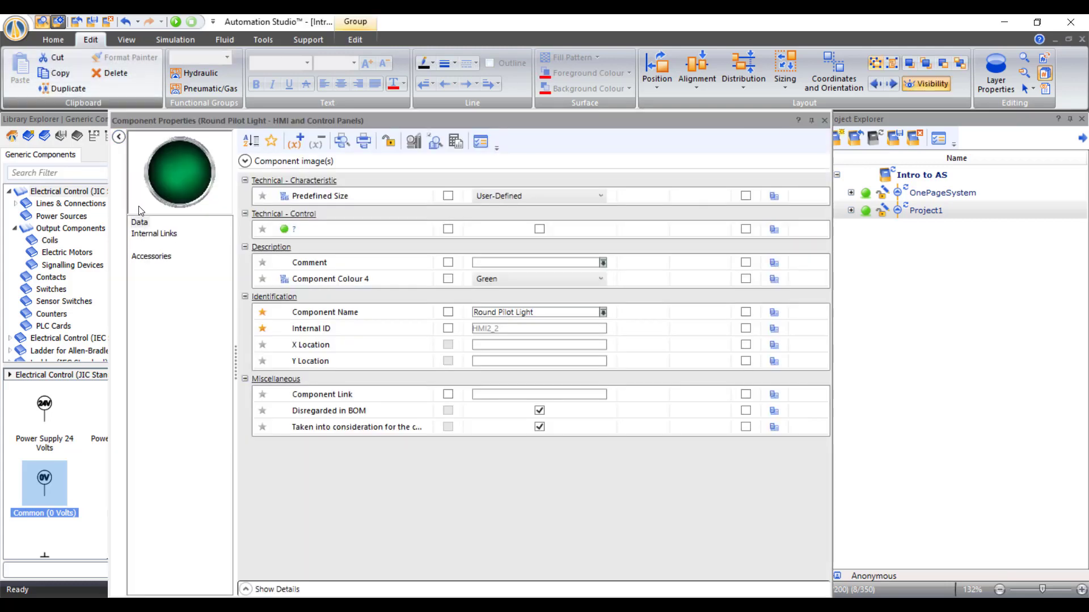
left_click(155, 235)
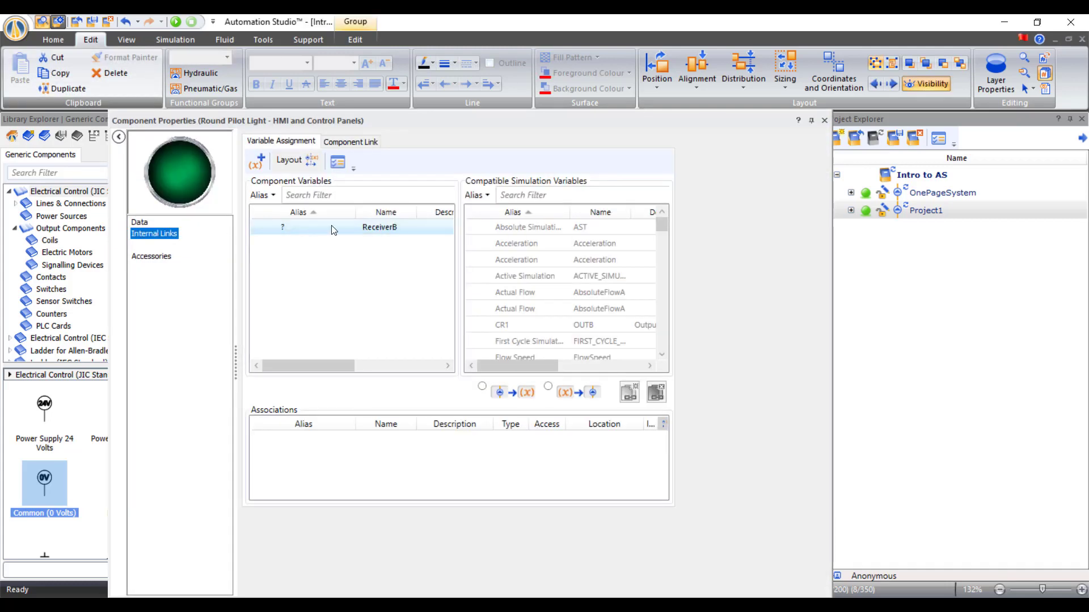
left_click(530, 196)
type("g")
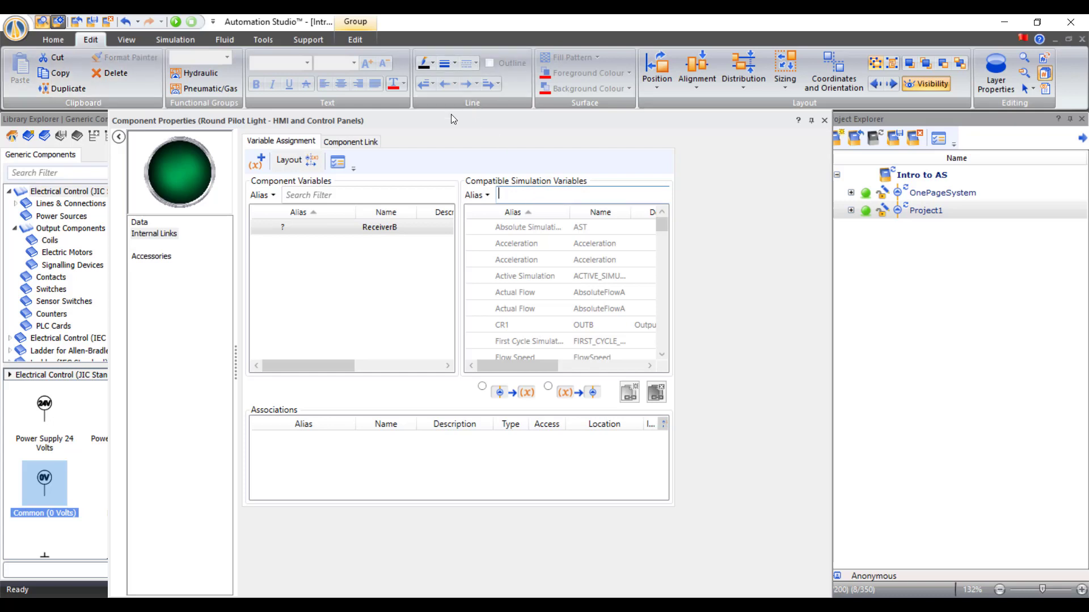
type("re")
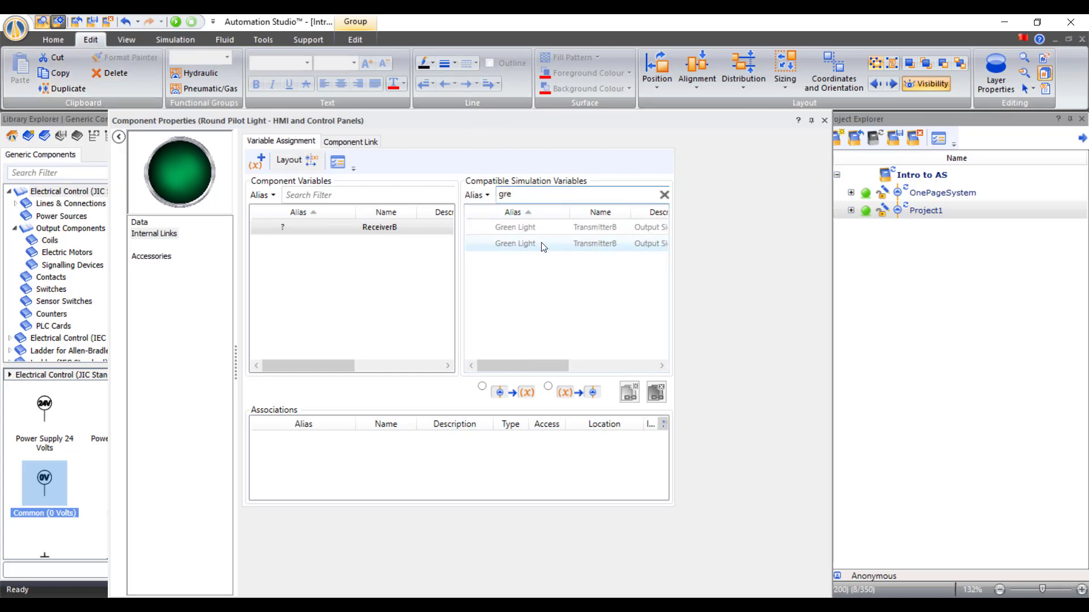
- Filter the pilot light's compatible simulation variables by location, choosing .Project1
left_click(486, 195)
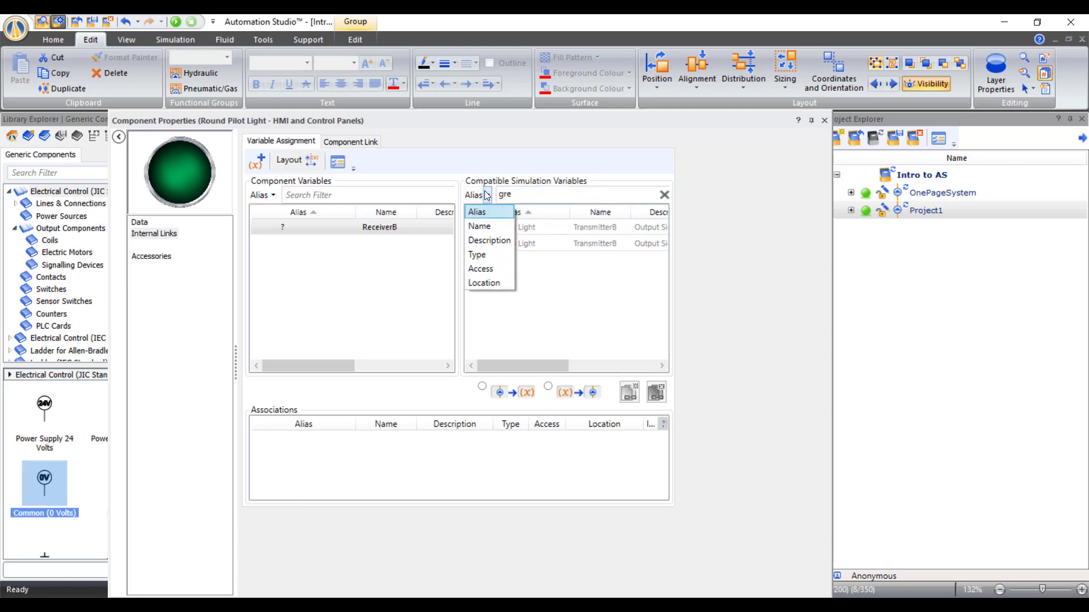
left_click(485, 284)
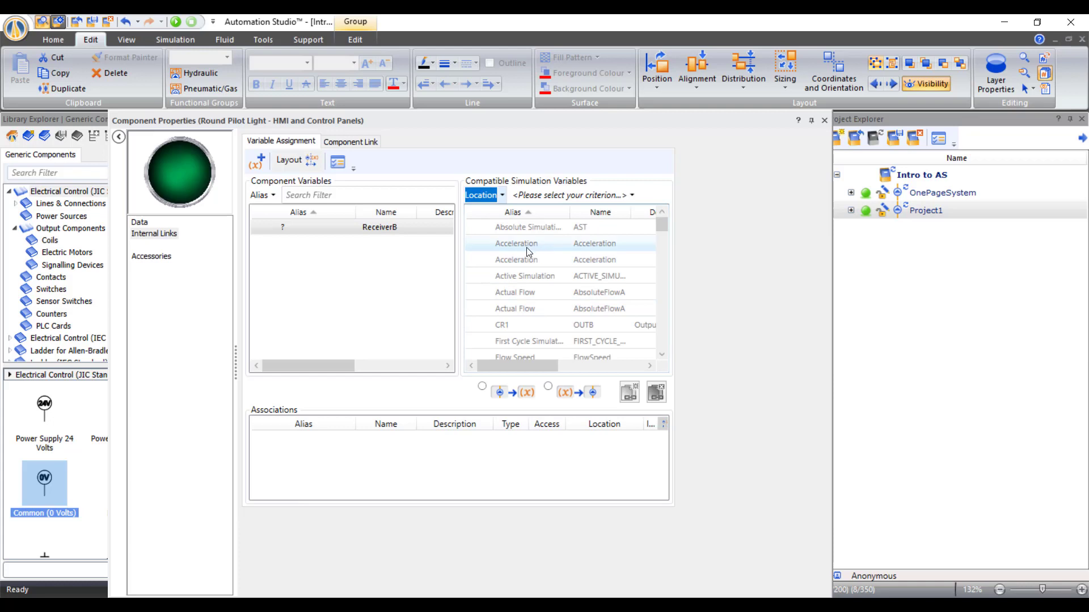
left_click(632, 195)
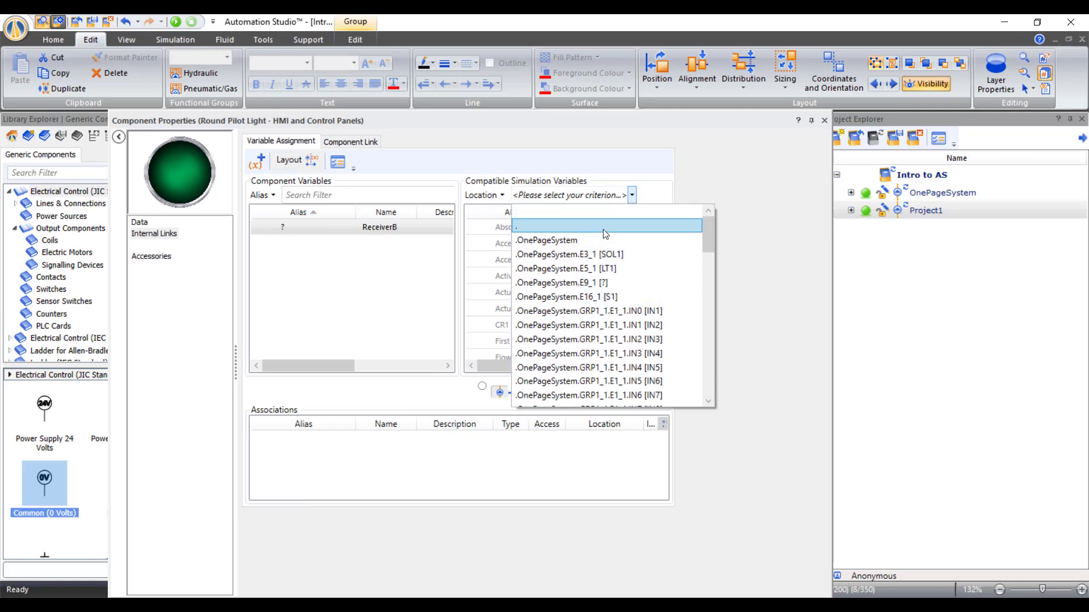
scroll(619, 255, "down", 2)
scroll(616, 256, "down", 9)
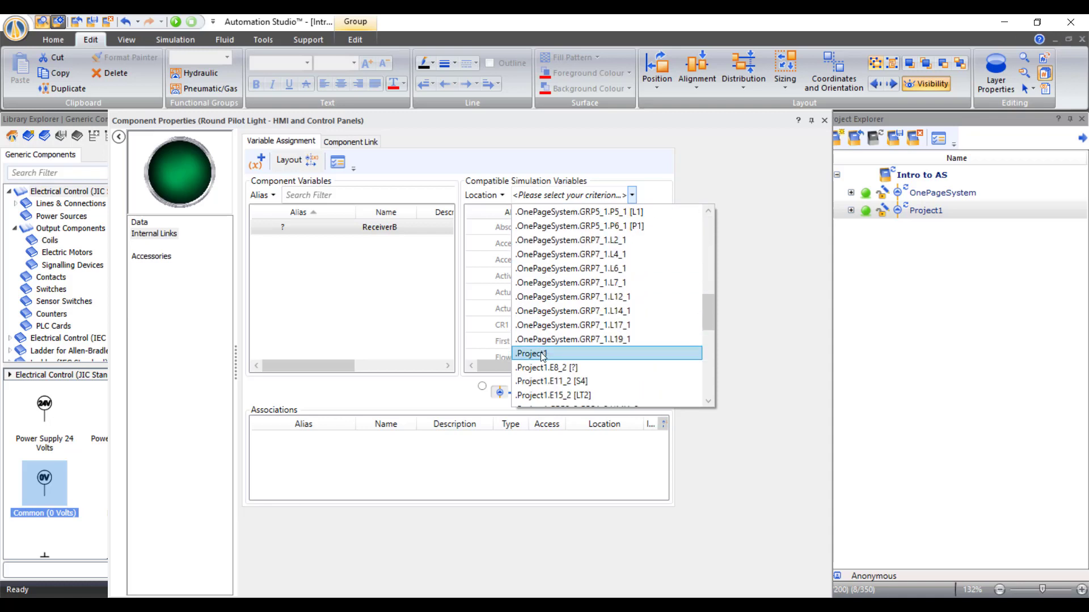
left_click(542, 355)
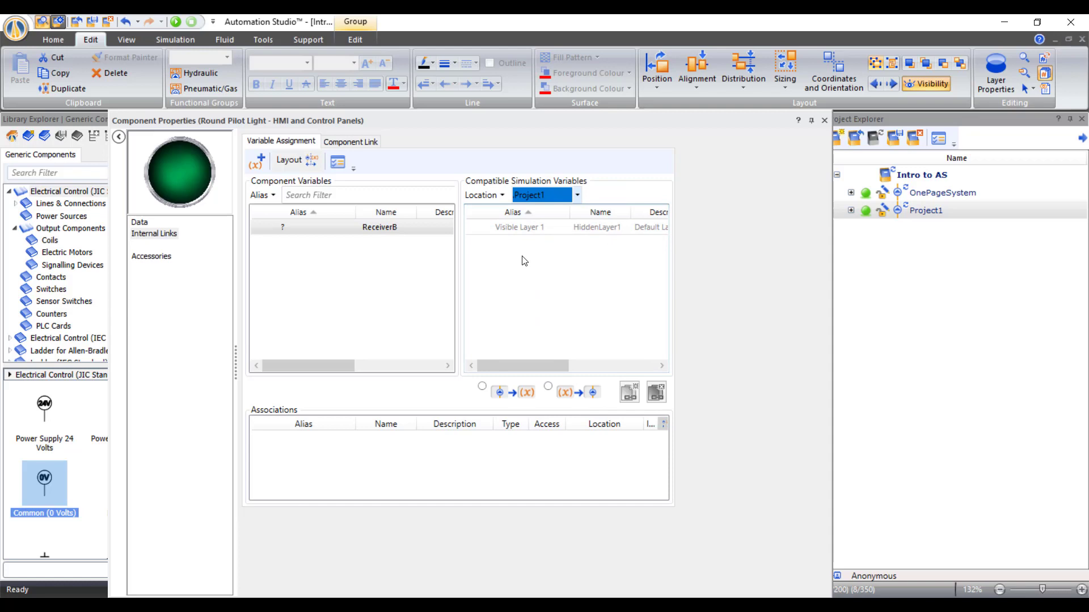
- Check the compatible variables at the Project1 locations E8_2, GRP2_2.P4_2, P5_2 [L2], P6_2 [P2] and P3_2.V1 for the Green Light
left_click(577, 195)
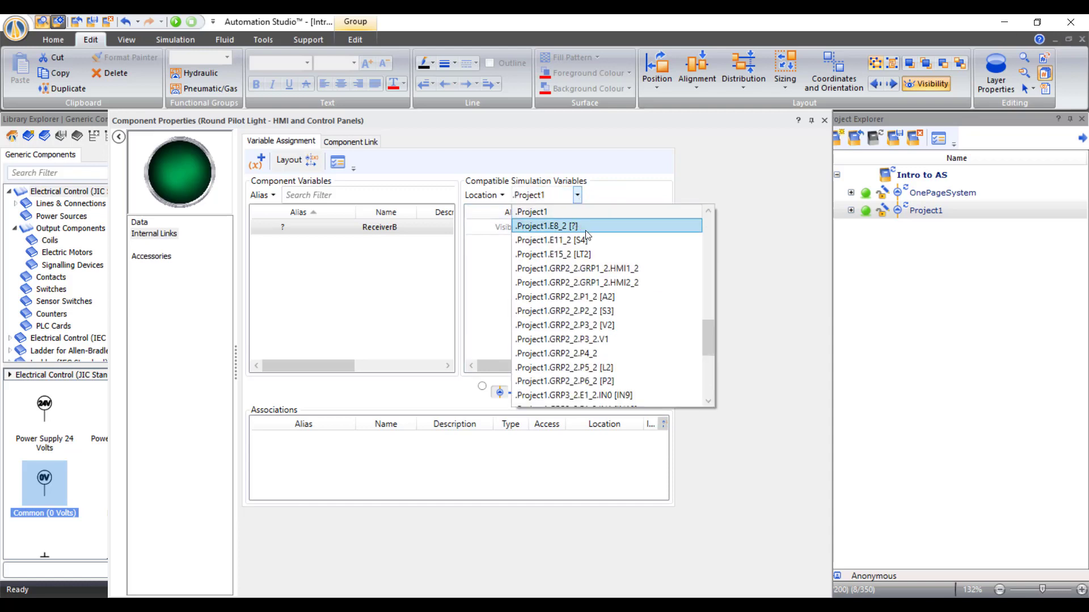
left_click(587, 227)
left_click(581, 195)
scroll(584, 265, "down", 1)
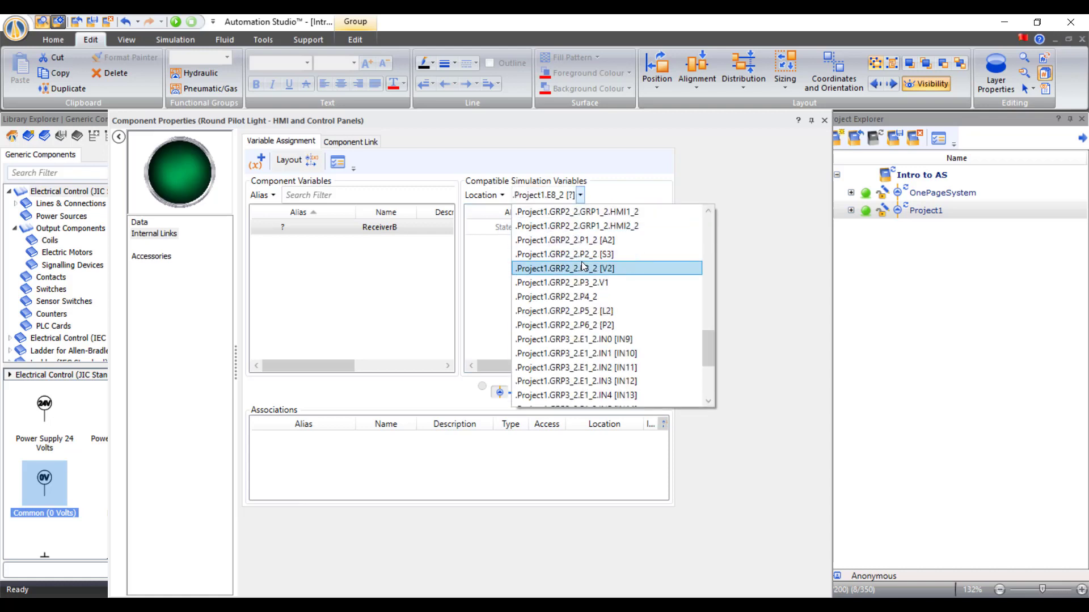
scroll(578, 295, "down", 4)
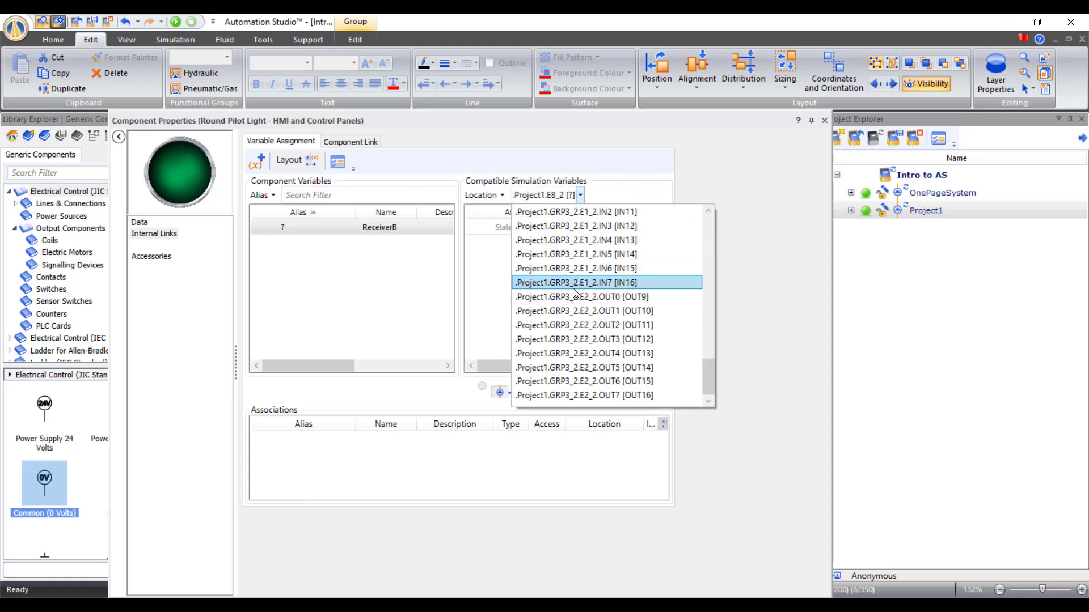
scroll(578, 306, "up", 3)
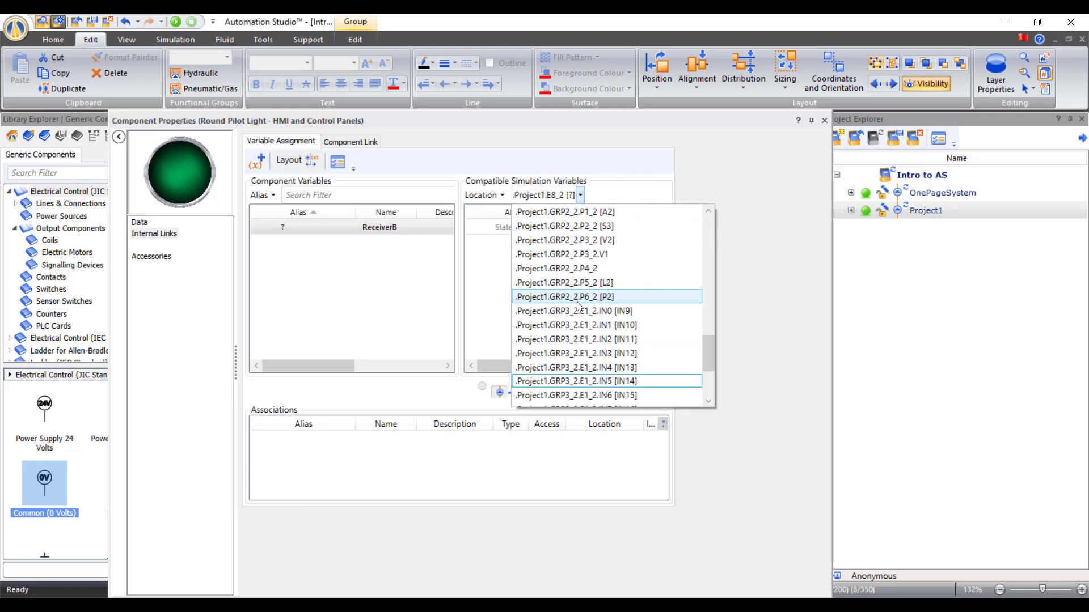
left_click(595, 269)
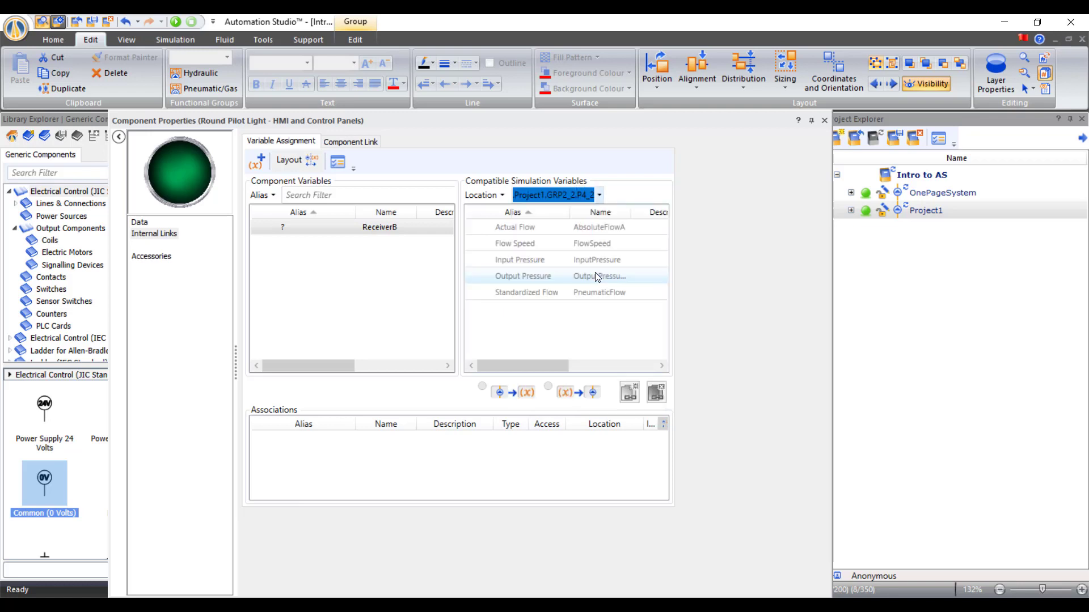
left_click(599, 195)
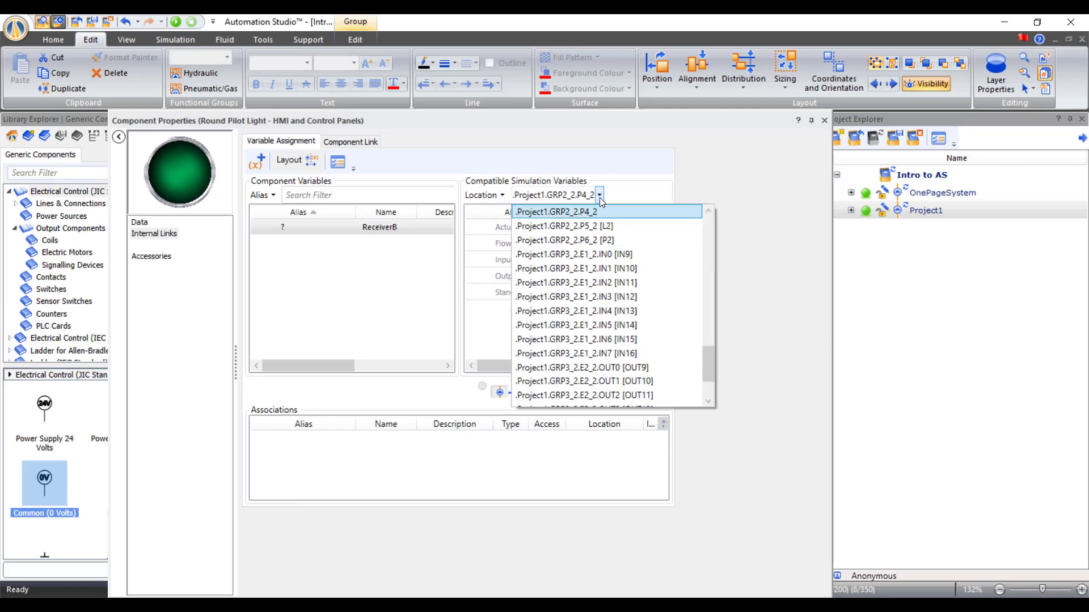
left_click(607, 225)
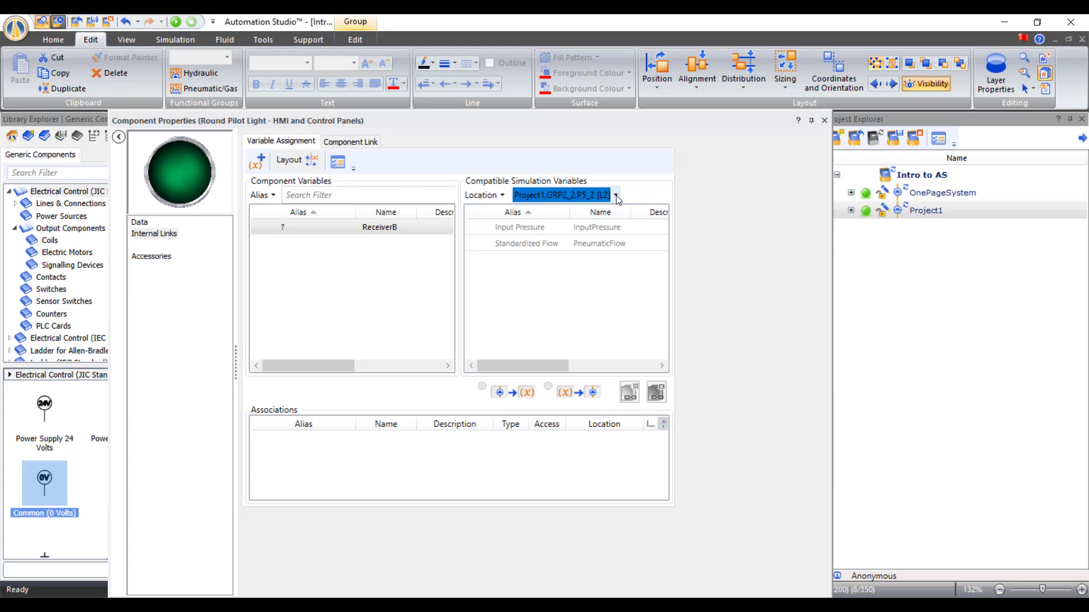
left_click(616, 195)
left_click(618, 226)
left_click(616, 196)
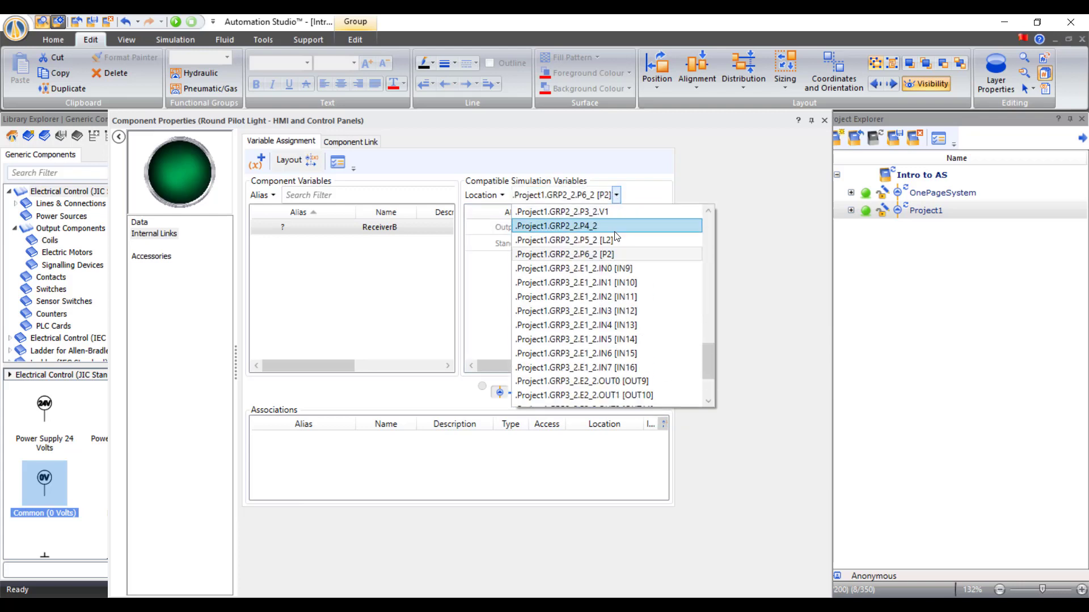
left_click(614, 226)
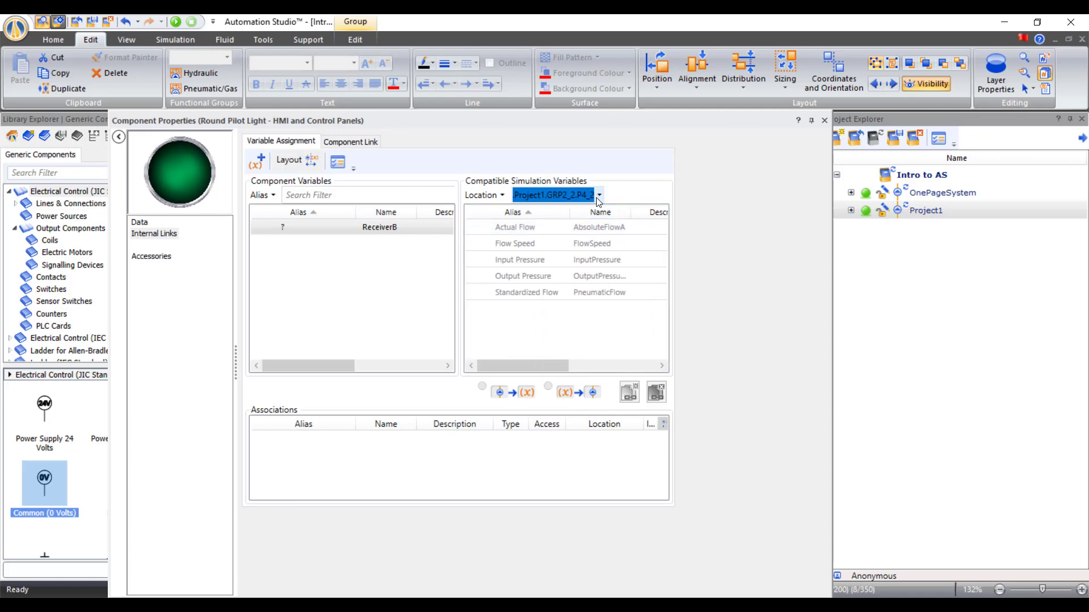
left_click(598, 195)
left_click(605, 226)
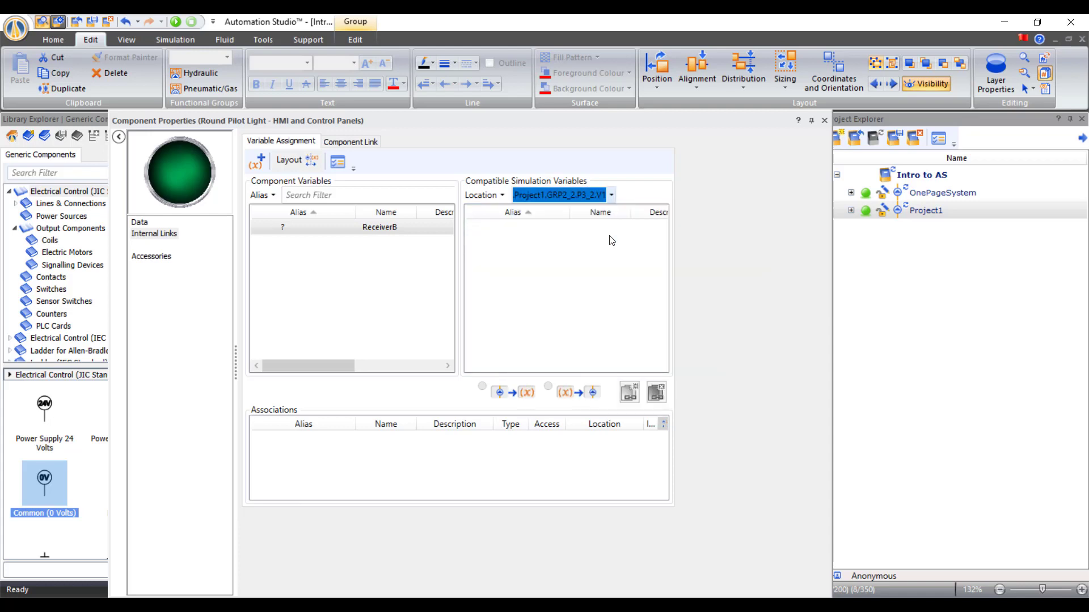
- Continue checking the variables at Project1 locations GRP2_2.P2_2 [S3], P1_2 [A2] and GRP1_2.HMI2_2 for the Green Light
left_click(608, 195)
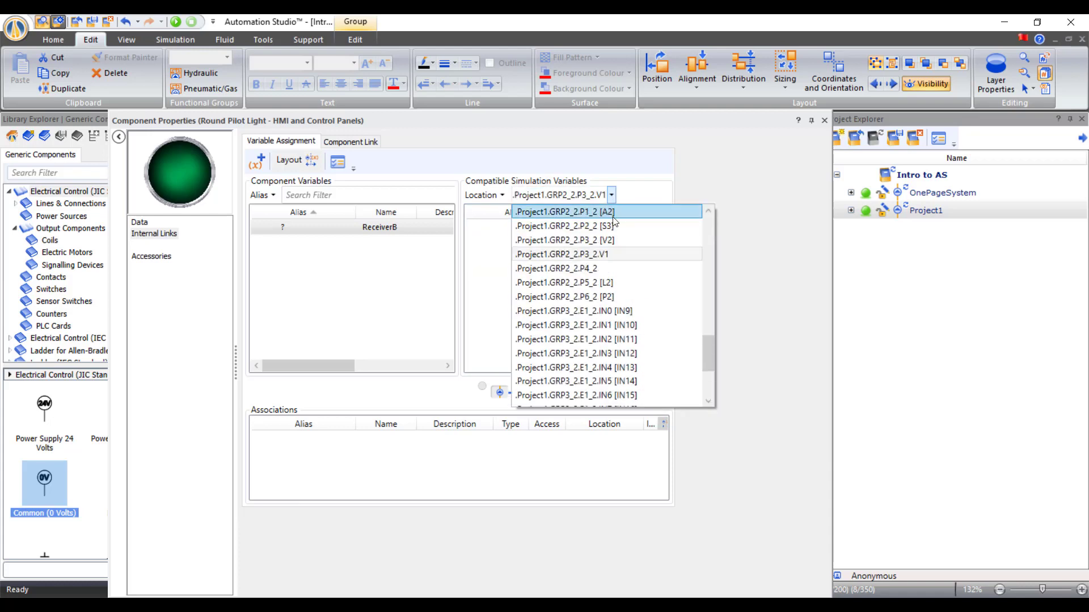
left_click(612, 226)
left_click(616, 196)
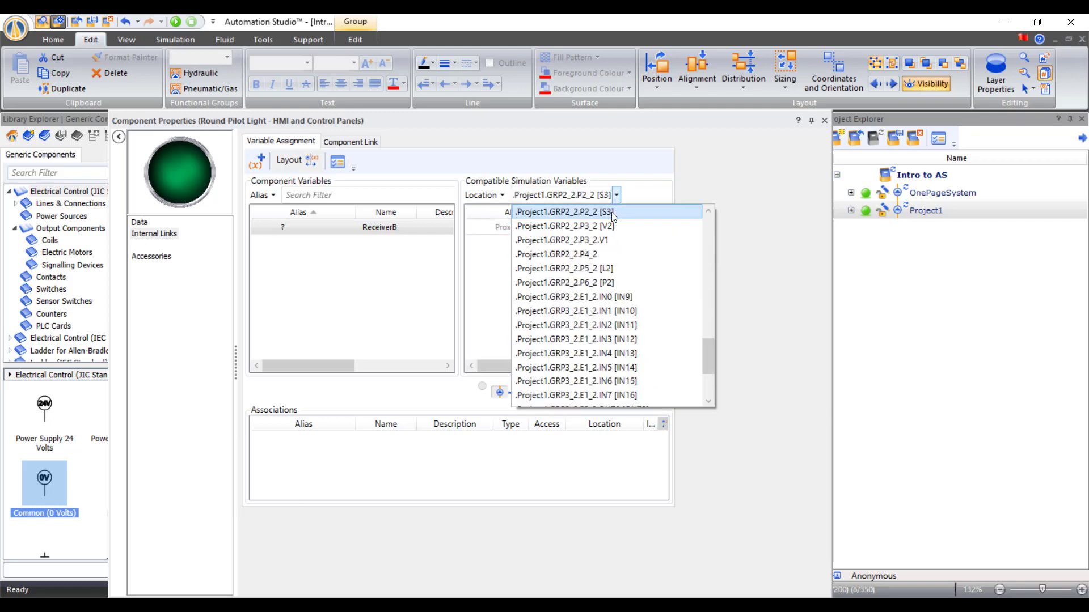
scroll(612, 212, "up", 1)
left_click(627, 242)
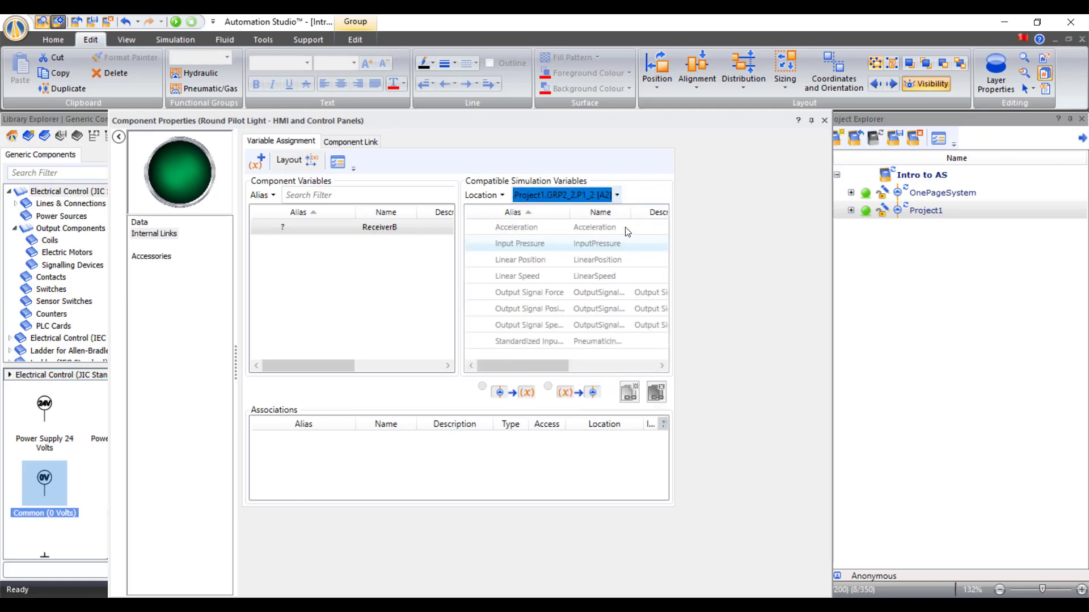
left_click(616, 195)
scroll(624, 221, "up", 1)
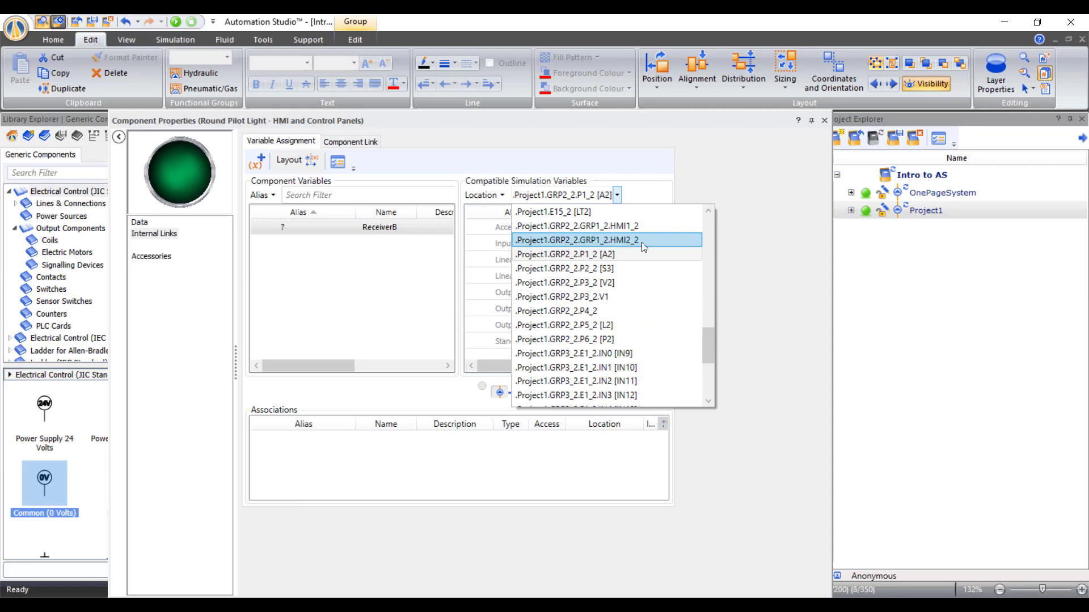
left_click(641, 243)
left_click(639, 196)
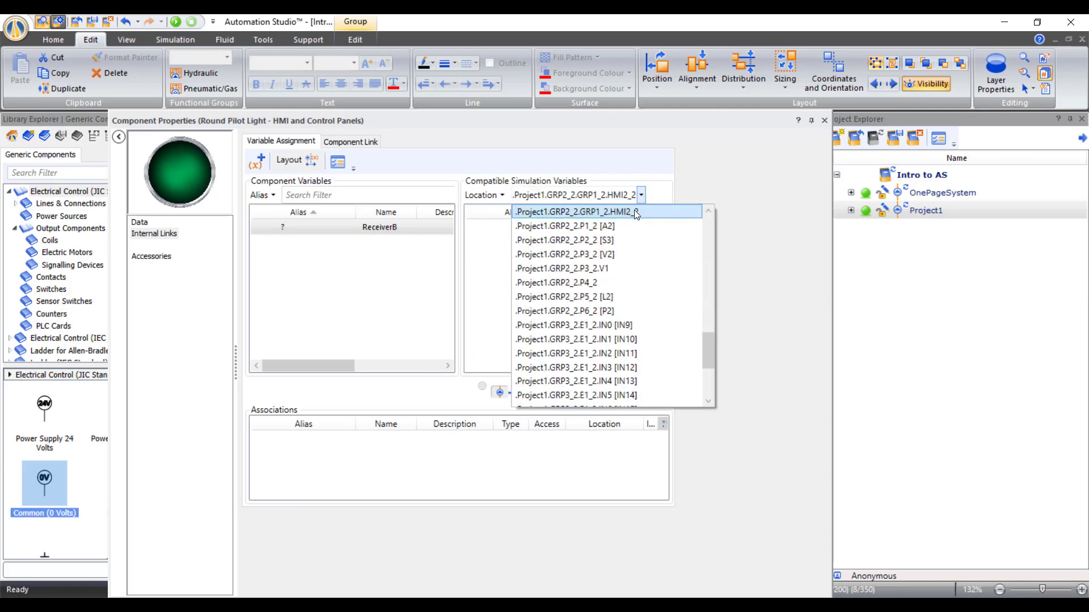
scroll(635, 214, "up", 1)
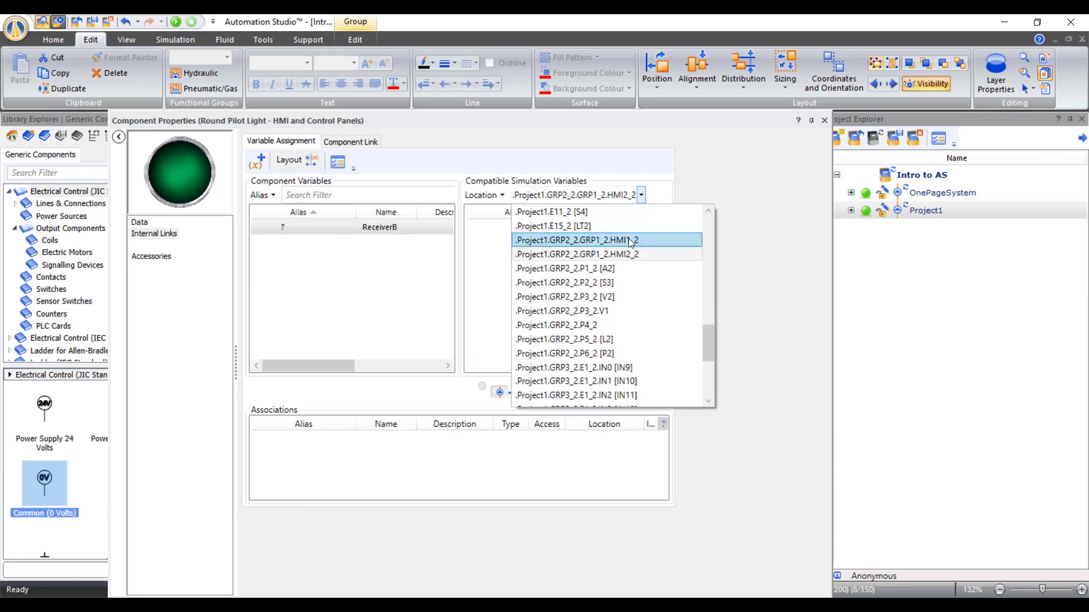
- Filter the variables to location .Project1.E15_2 [LT2], link the pilot light's ReceiverB to Green Light, and close the component properties
left_click(618, 227)
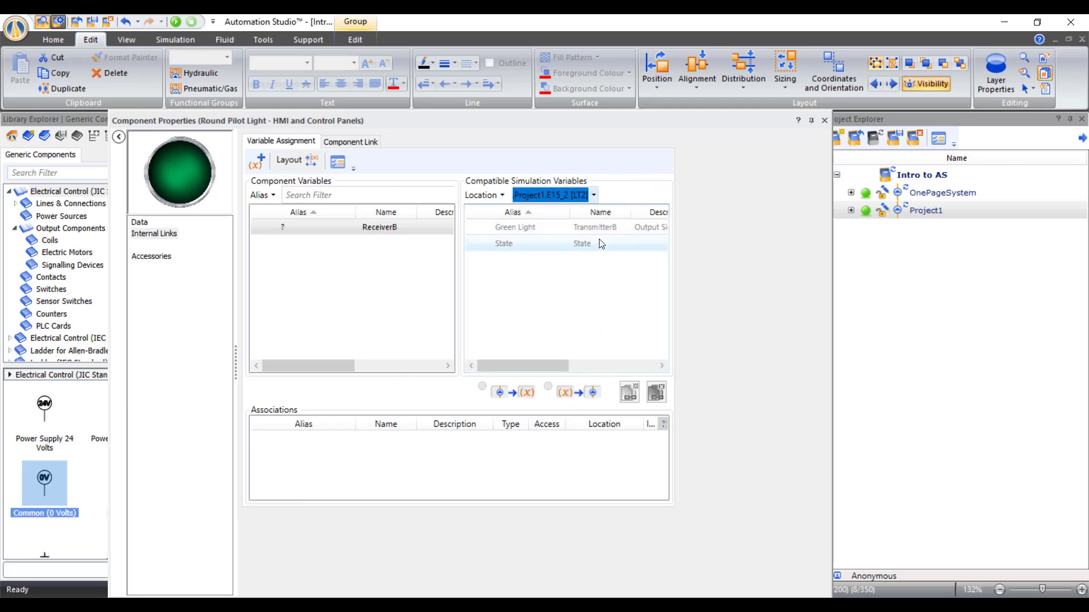
left_click(593, 195)
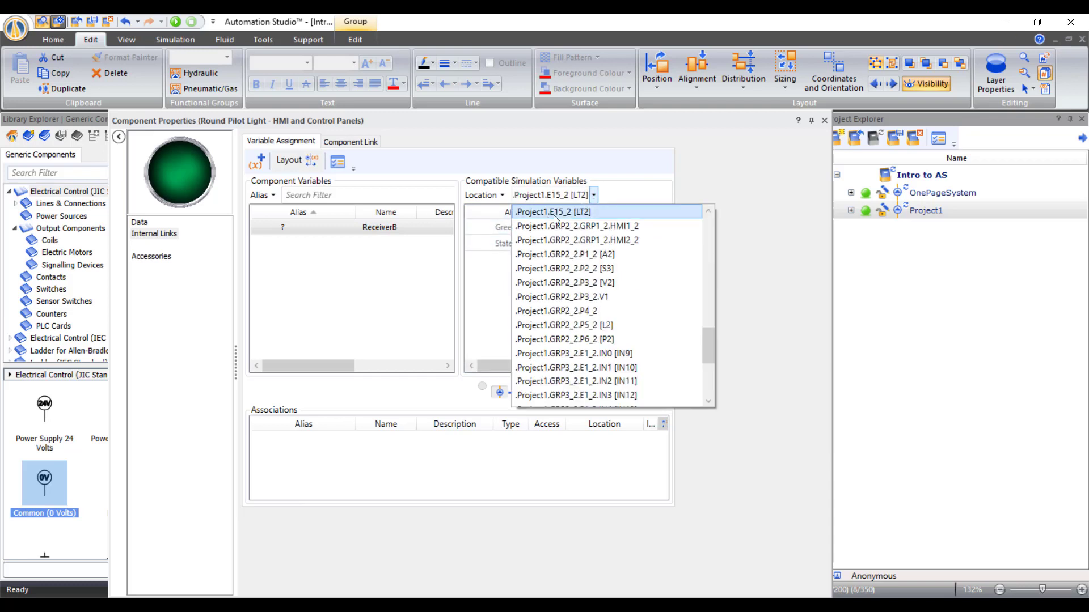
scroll(580, 212, "up", 1)
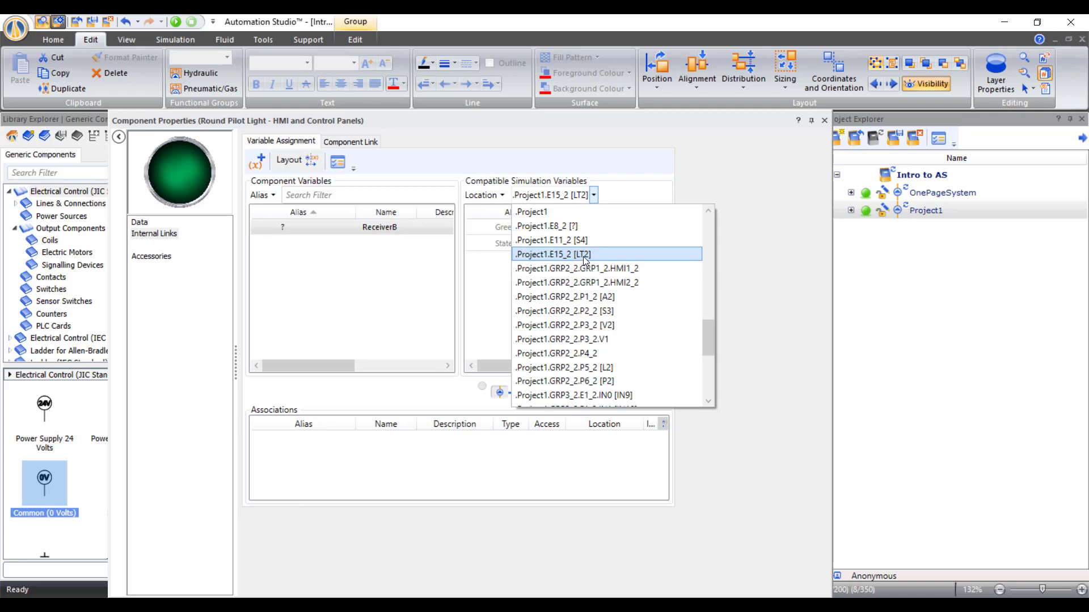
left_click(585, 256)
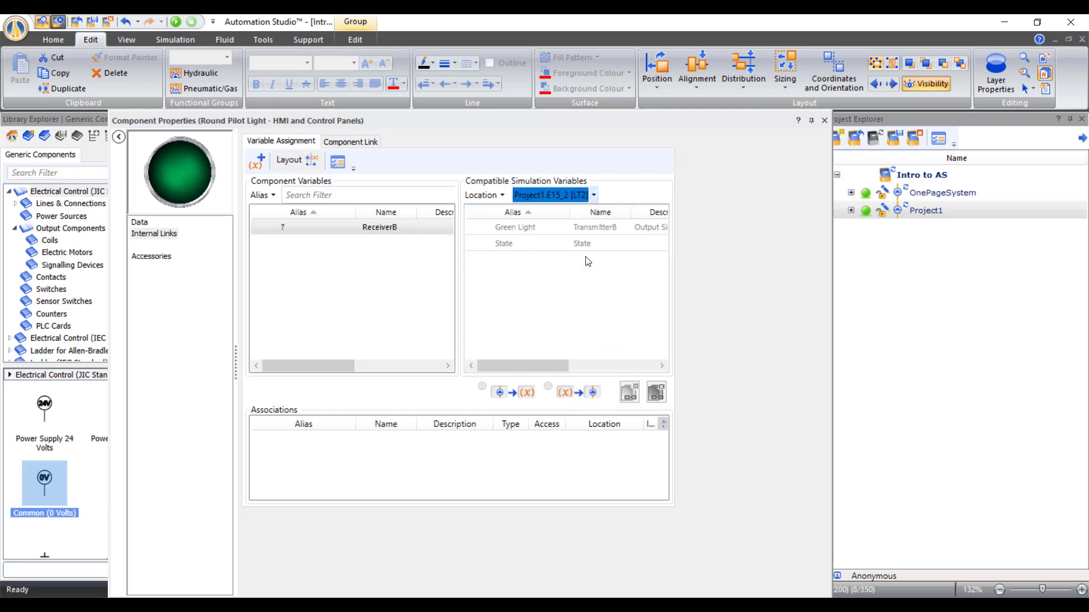
double_click(517, 228)
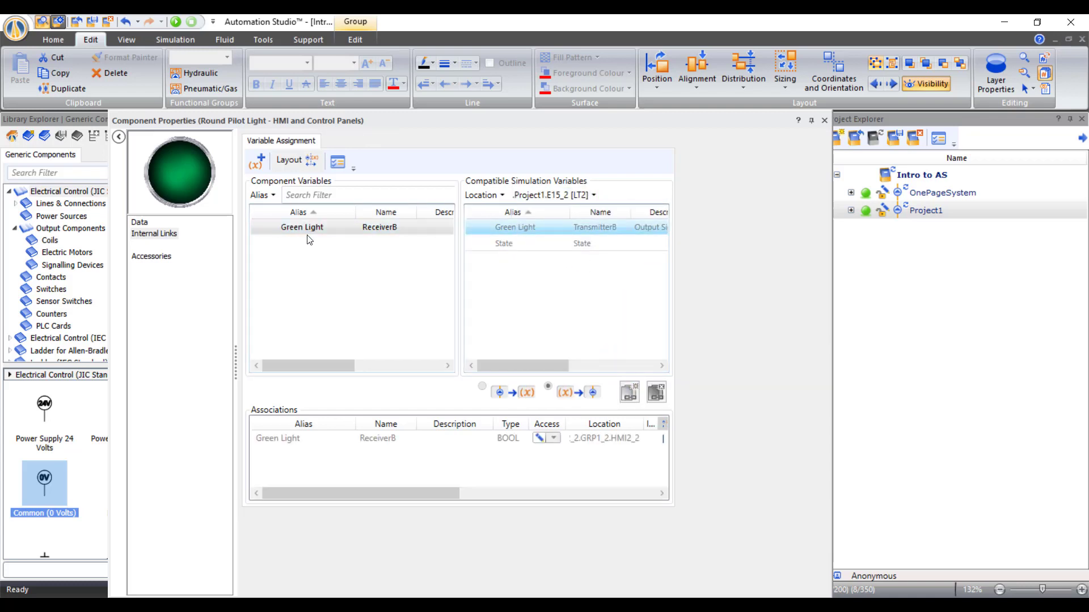
left_click_drag(760, 116, 749, 77)
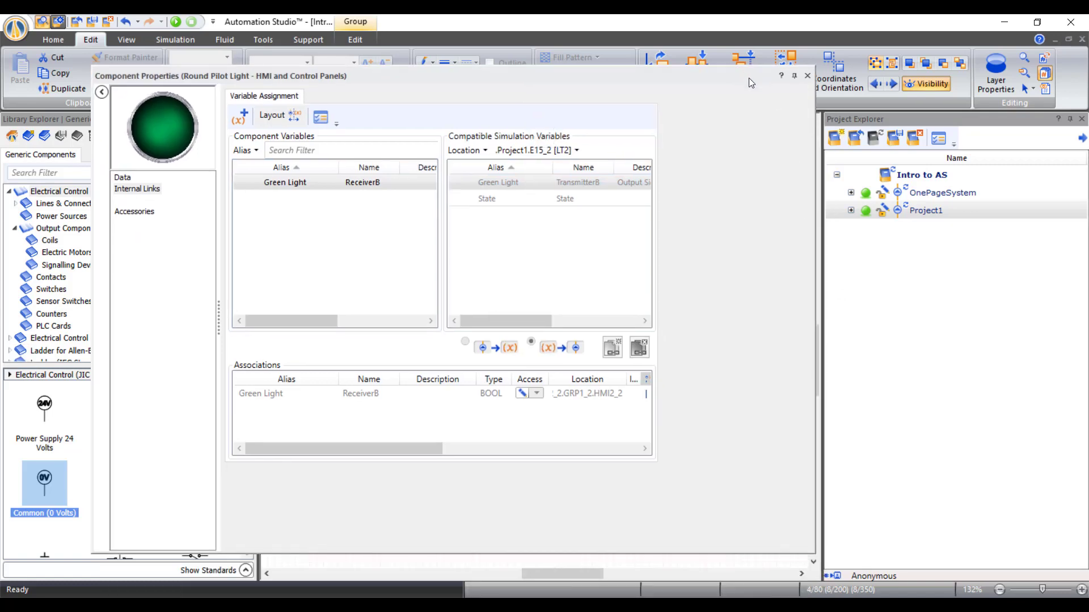
left_click(807, 76)
- Delete the Green Light link label beside the control panel's pilot light
left_click(632, 301)
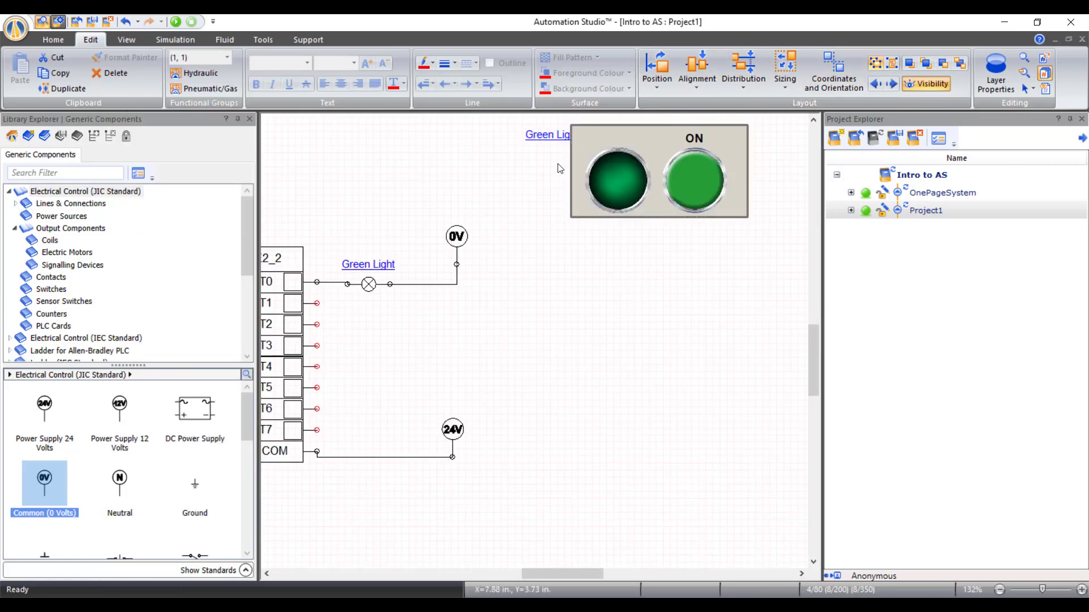
scroll(550, 136, "up", 2)
left_click(554, 185)
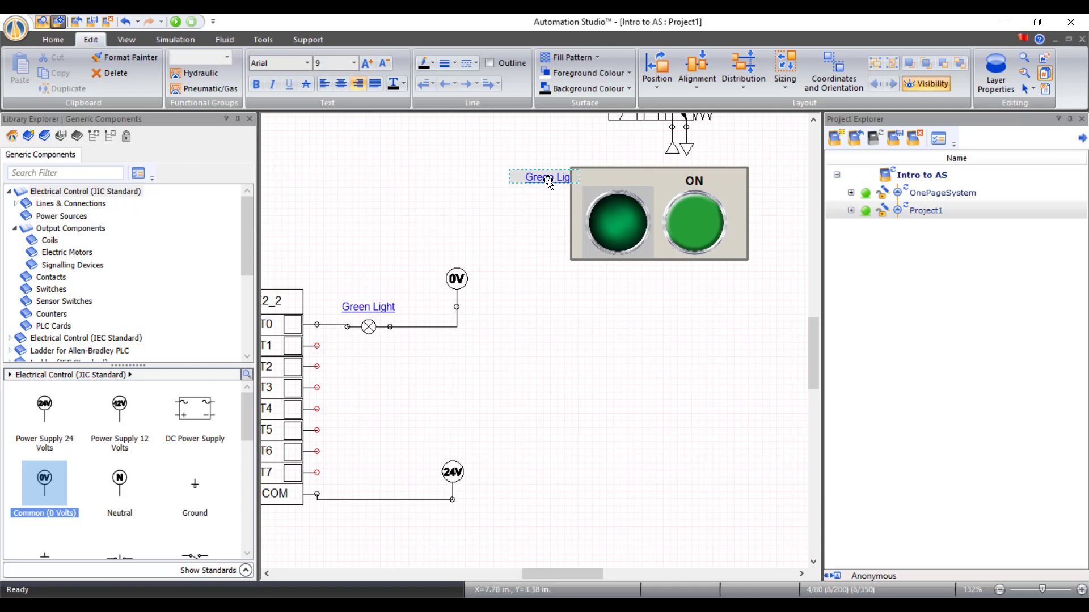
key("Delete")
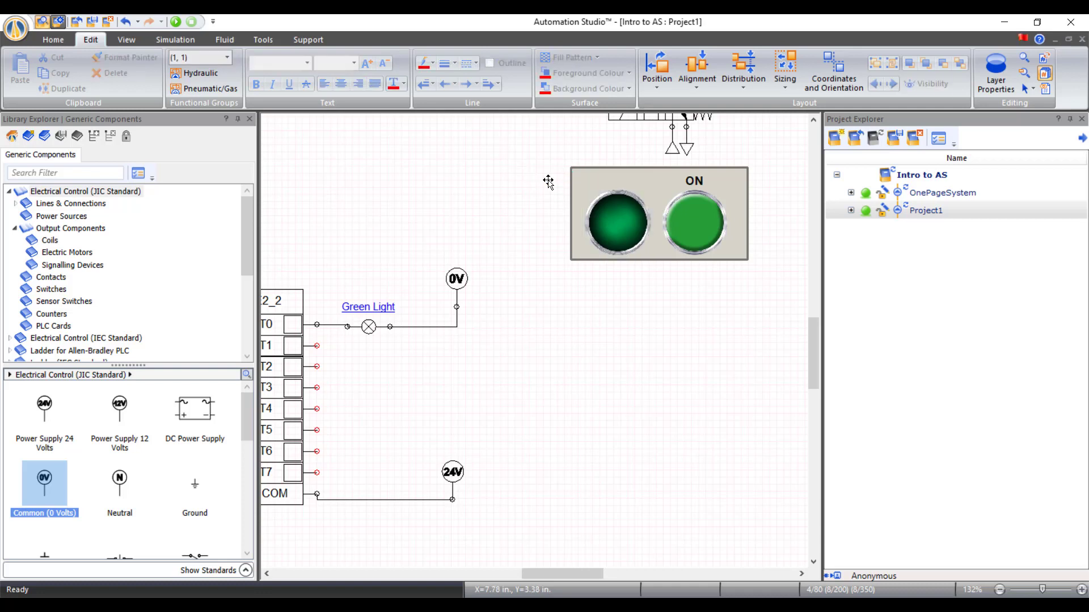
- Rename the alias of the cylinder's proximity sensor output signal to Prox2 and close the component properties
mouse_move(541, 574)
left_mouse_down()
mouse_move(500, 575)
mouse_move(558, 574)
left_mouse_up()
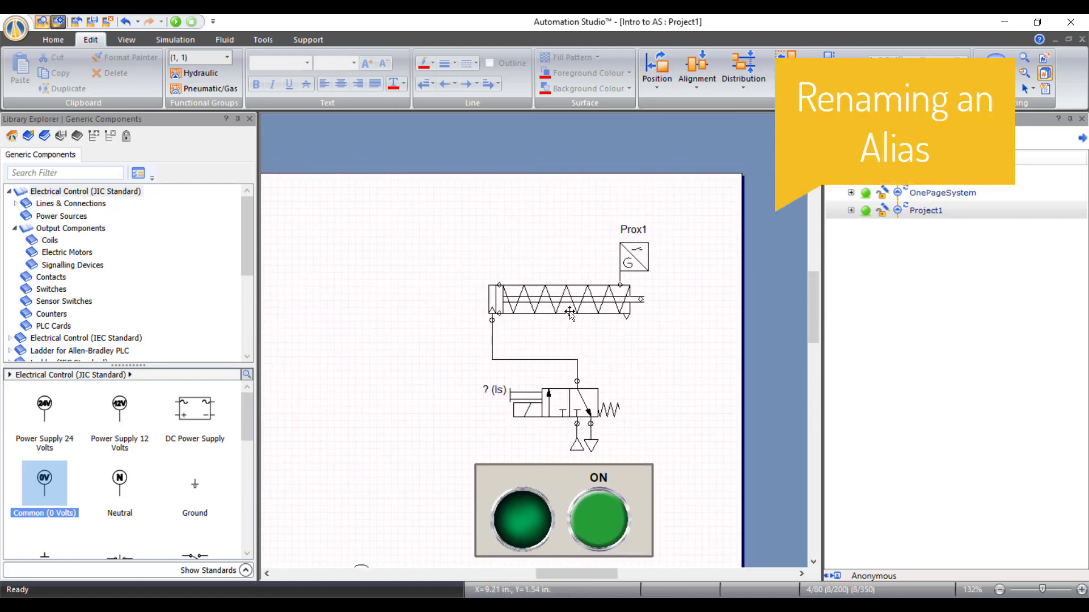
double_click(633, 249)
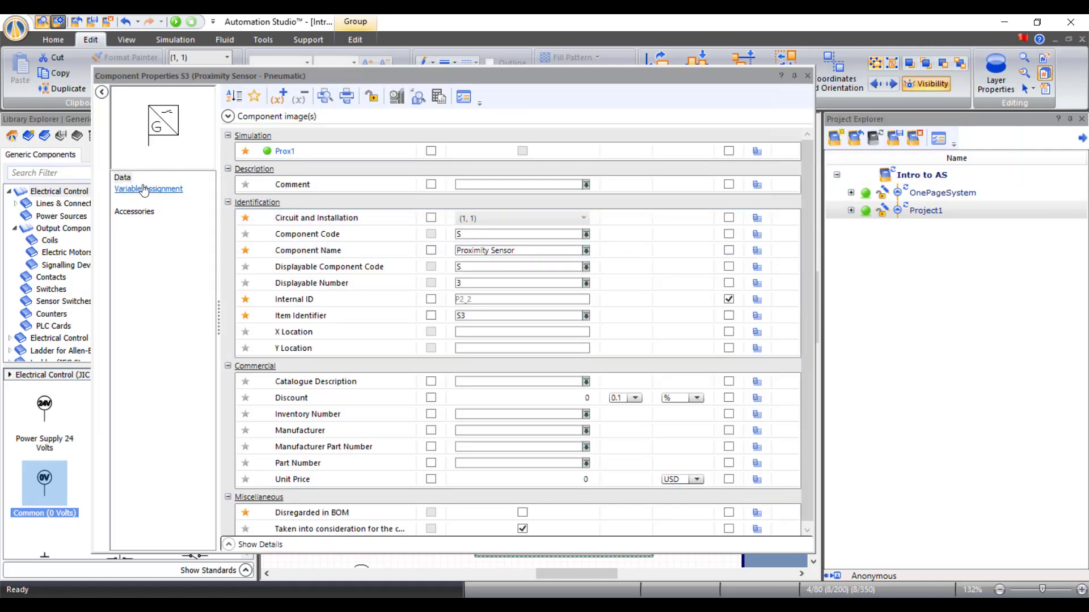
left_click(146, 189)
left_click(276, 161)
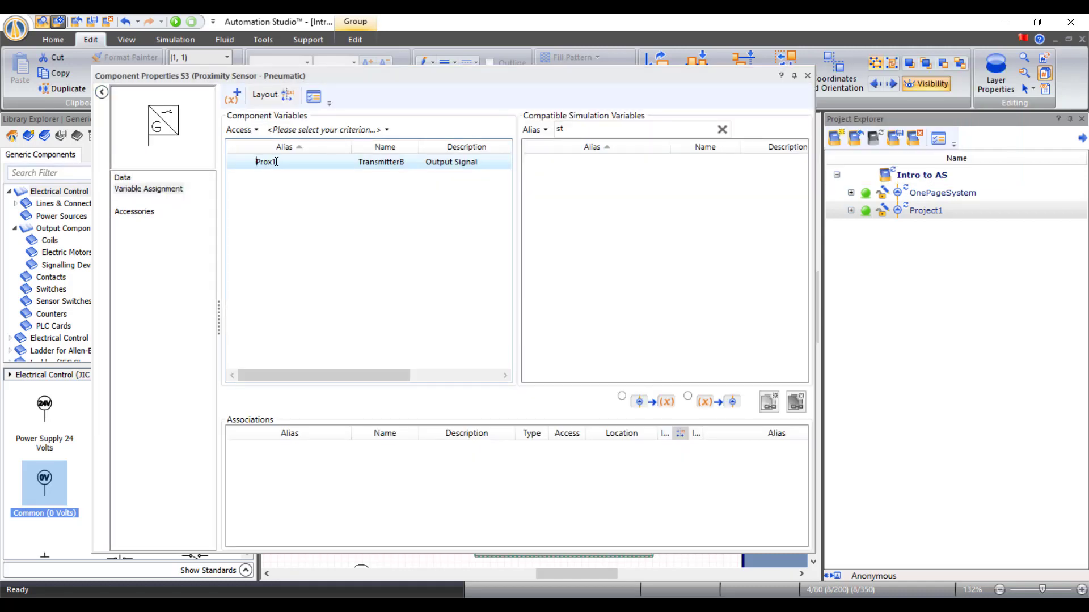
left_click(280, 163)
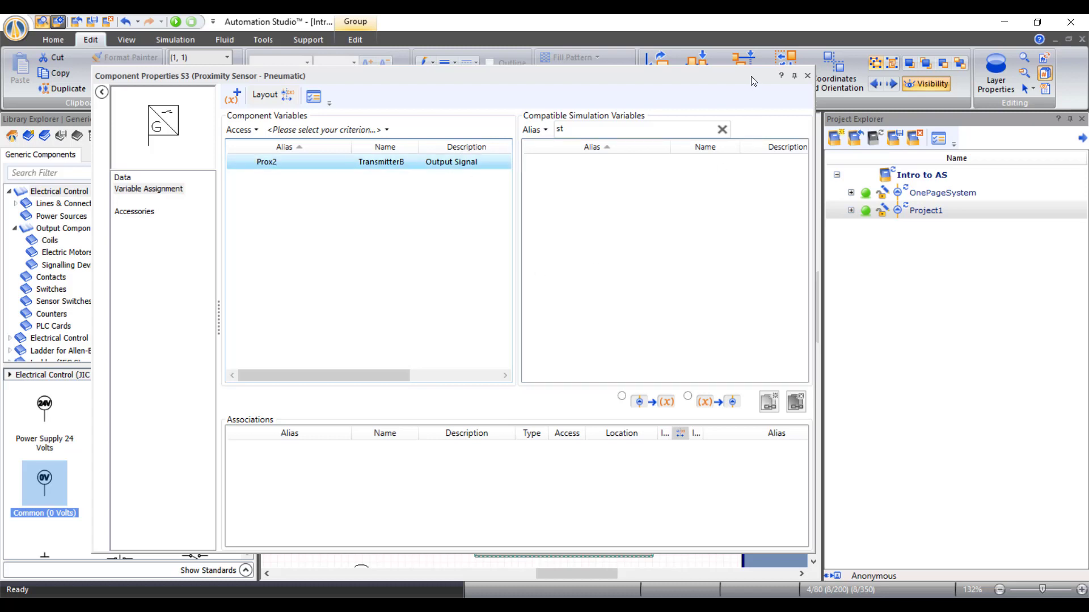
left_click(808, 75)
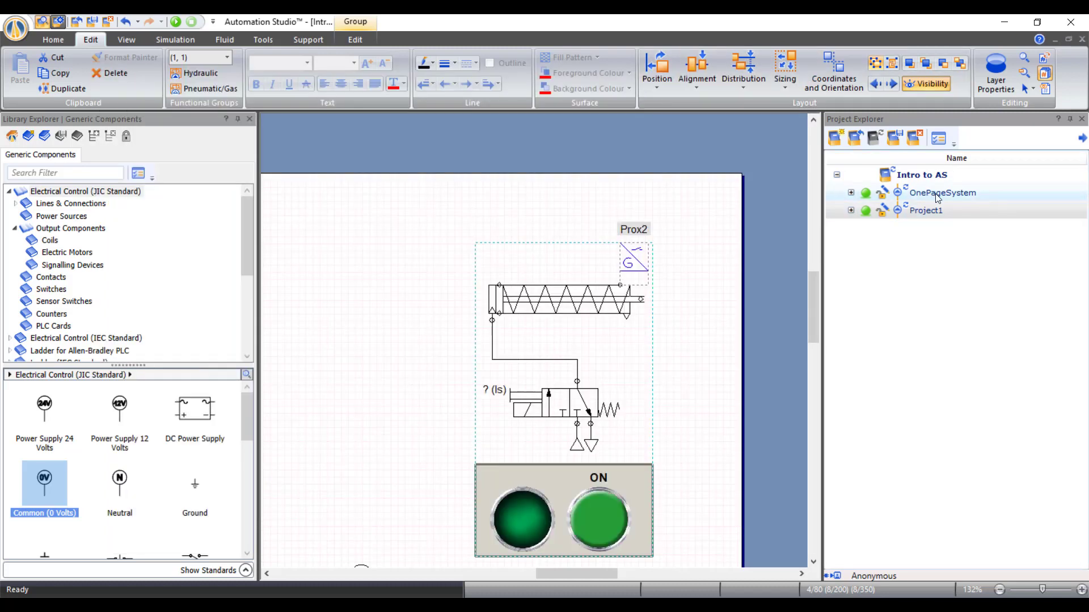
mouse_move(938, 196)
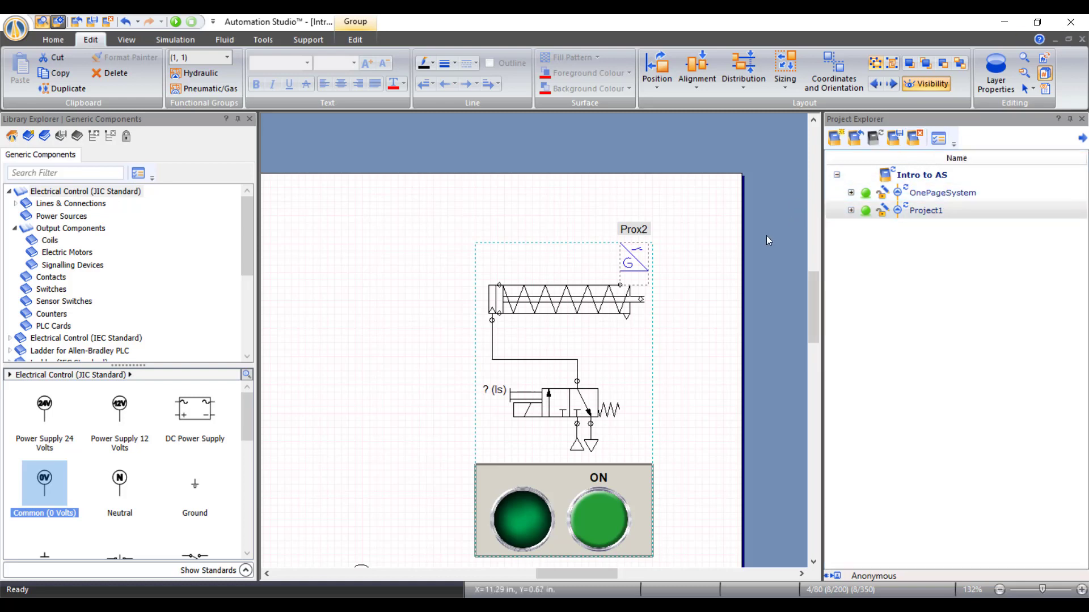
left_click(704, 260)
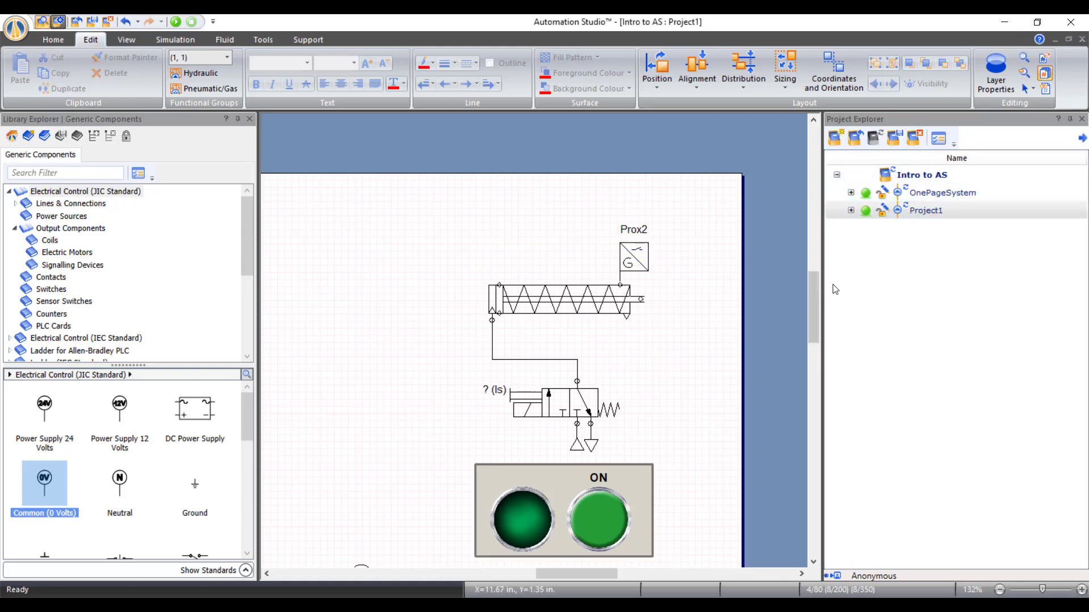
- Filter the compatible variables by prox, link the PLC input proximity switch's ReceiverB to Prox2, and close its properties
scroll(737, 387, "down", 7)
left_click_drag(547, 579, 487, 575)
double_click(385, 376)
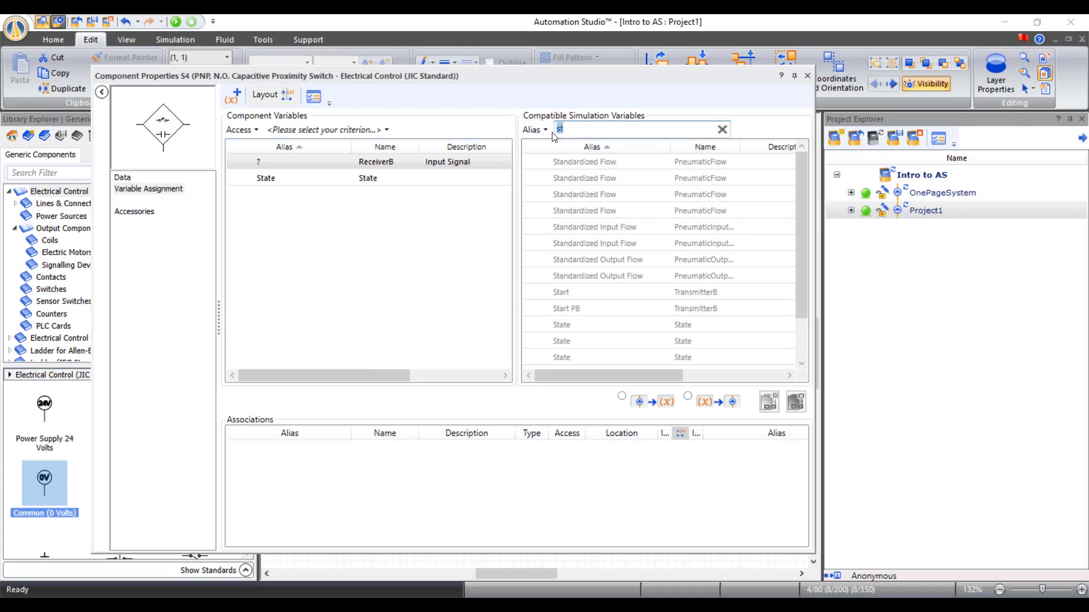
key("BackSpace")
type("P")
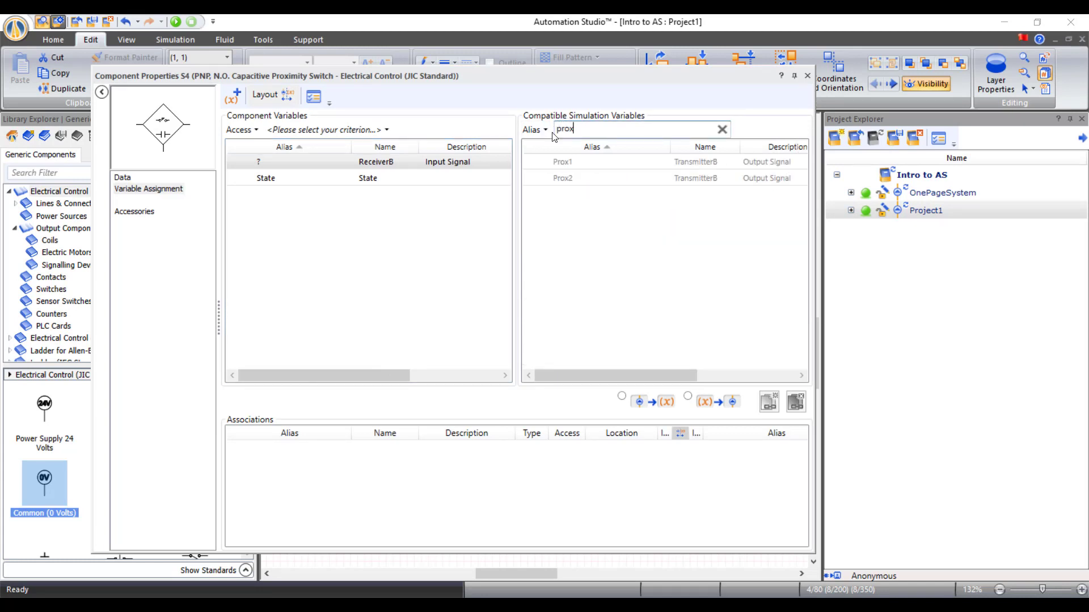
left_click(609, 183)
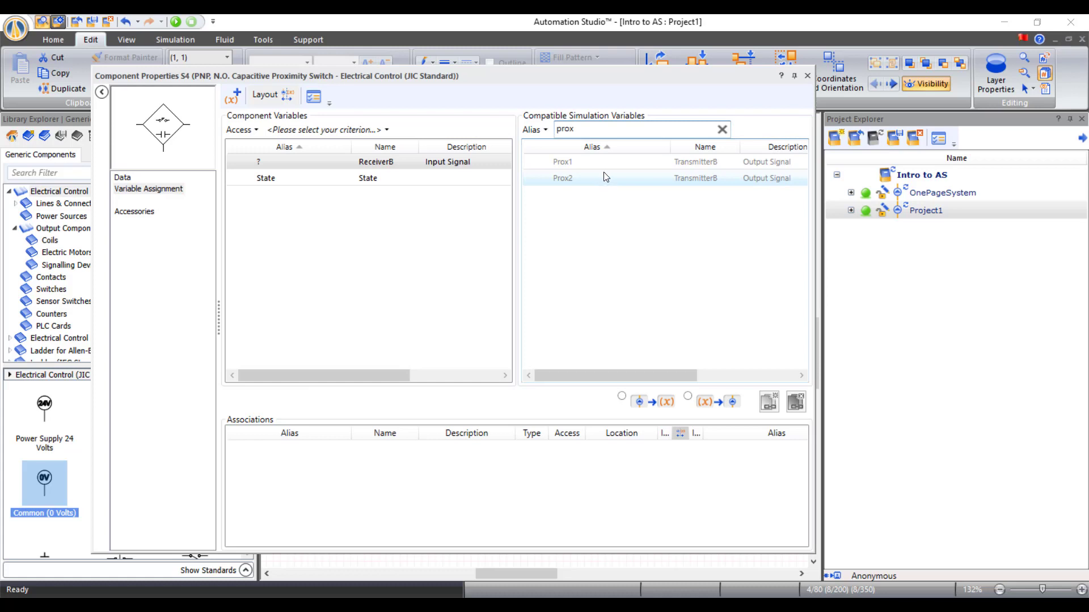
mouse_move(602, 165)
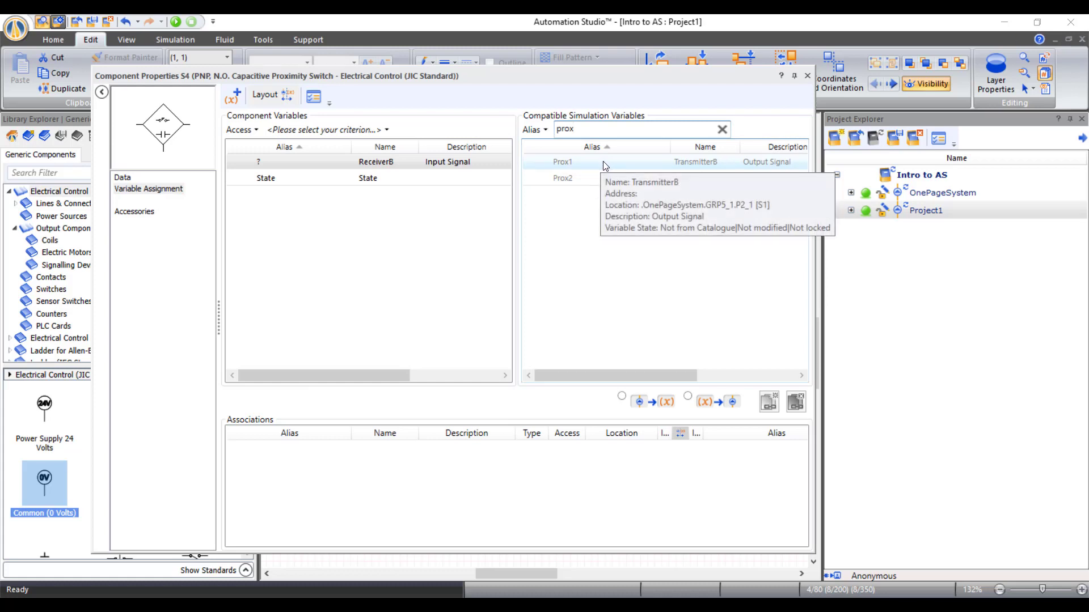
double_click(583, 181)
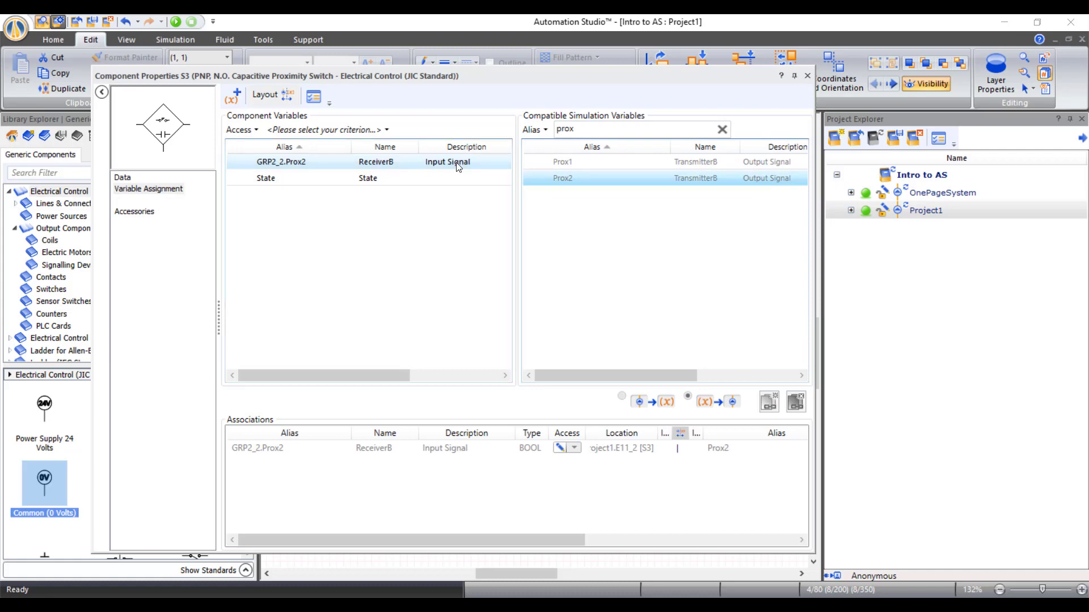
left_click(807, 76)
left_click(485, 548)
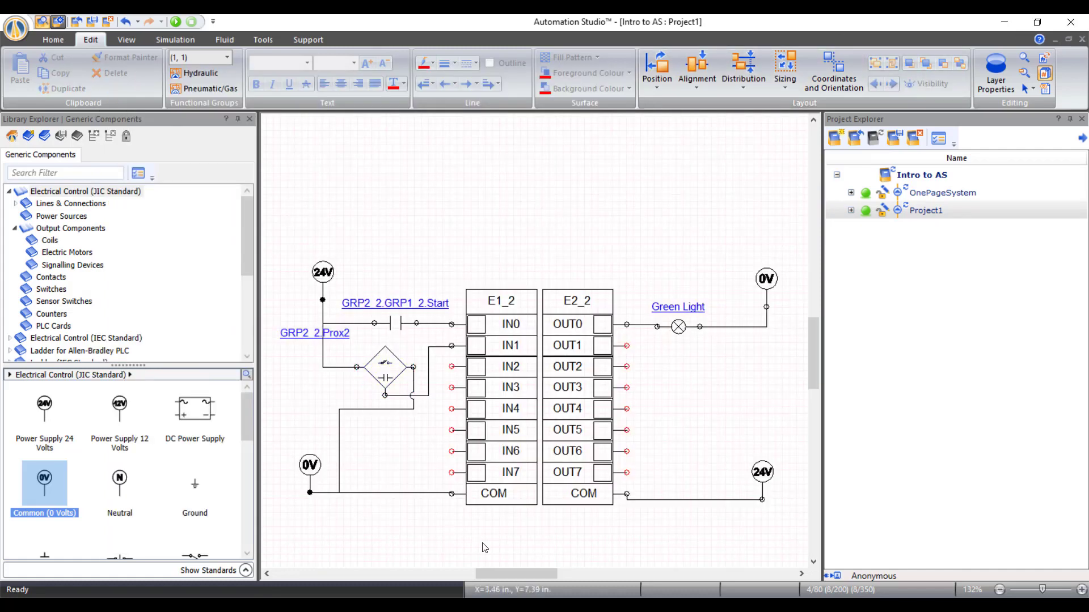
- Place a JIC-standard DC/AC solenoid below the Green Light indicator and give it the alias Sol2
left_click_drag(504, 566, 577, 568)
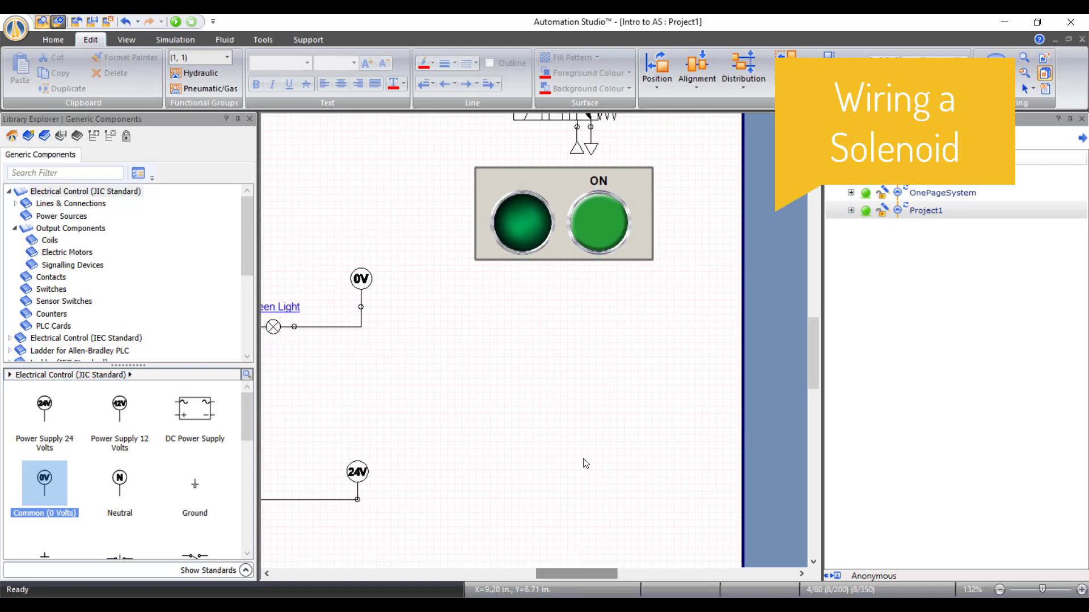
scroll(586, 415, "up", 3)
left_click(522, 243)
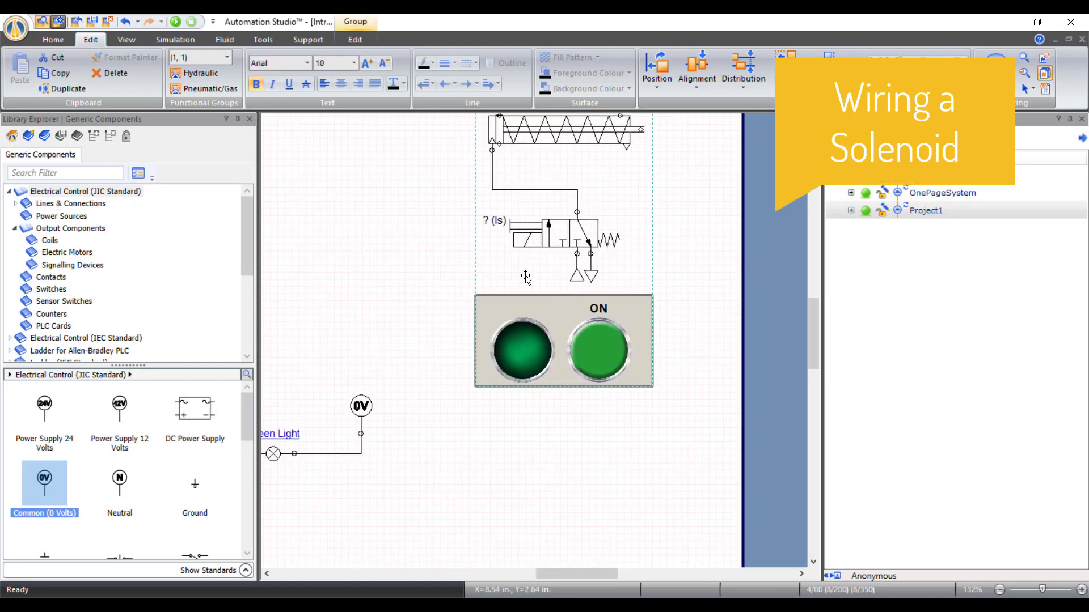
left_click_drag(571, 573, 544, 573)
scroll(454, 464, "down", 1)
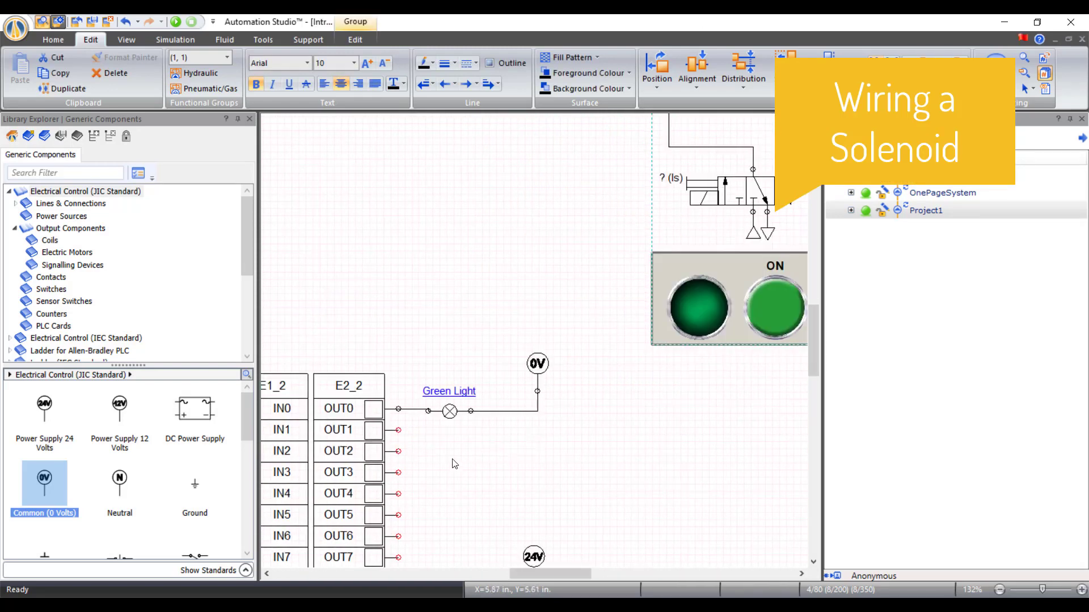
left_click(71, 228)
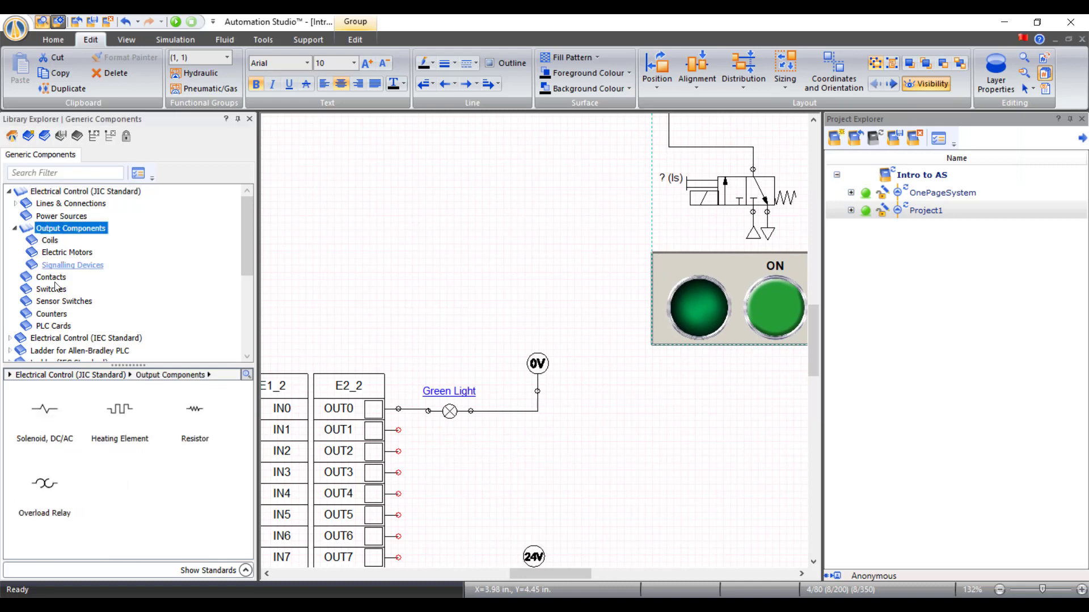
left_click(52, 418)
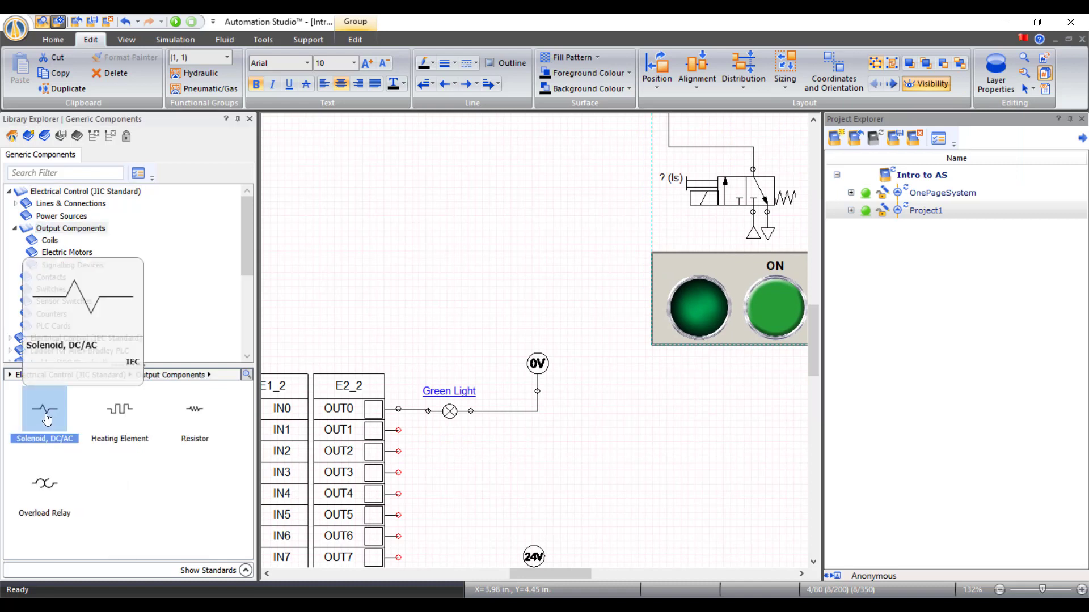
left_click(246, 571)
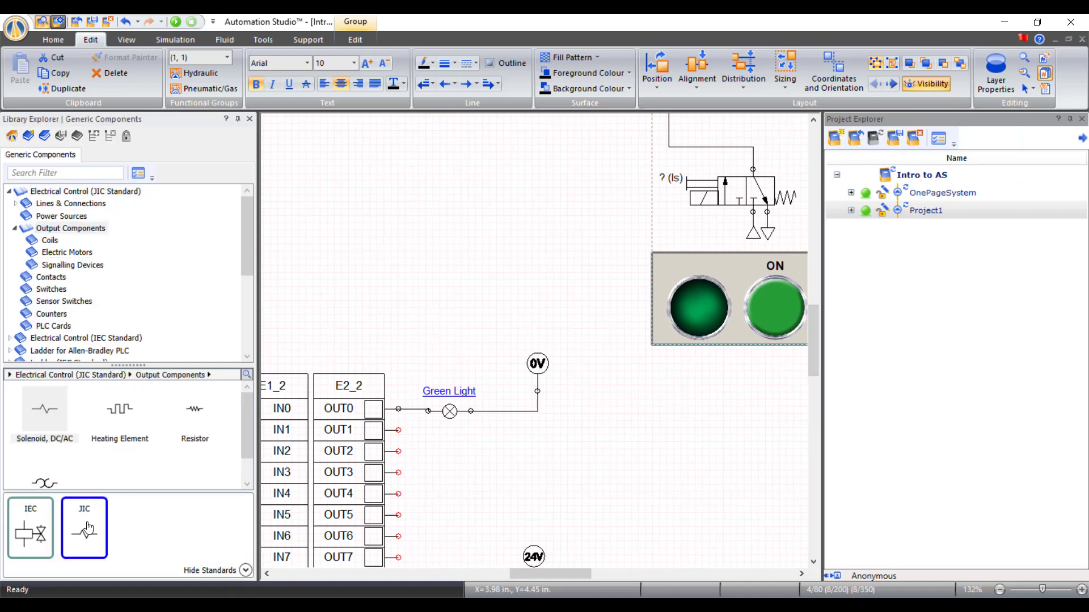
left_click_drag(85, 525, 456, 451)
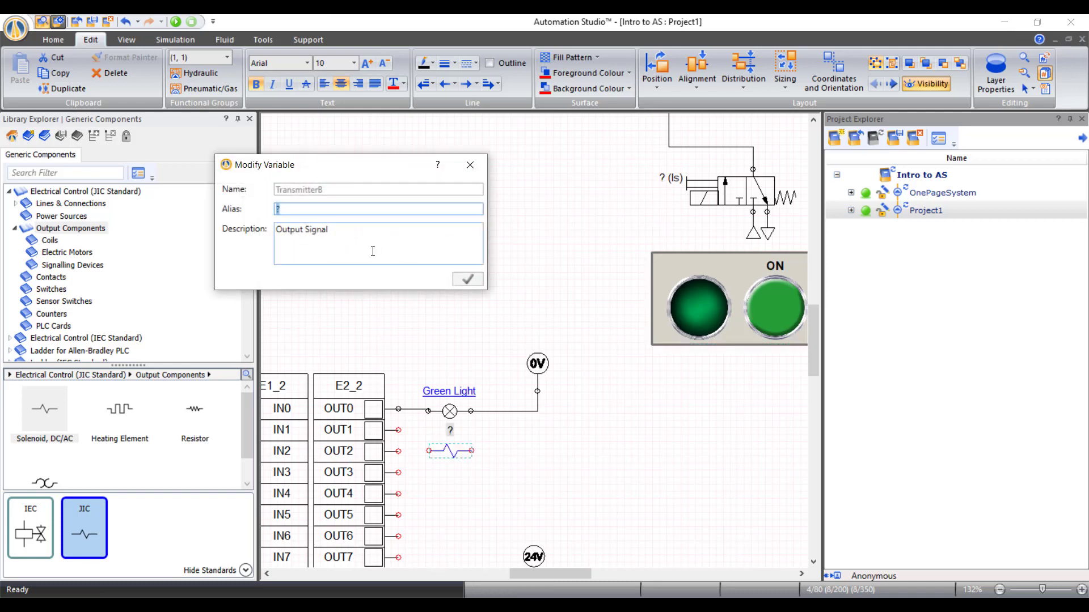
type("Sol2")
left_click(462, 279)
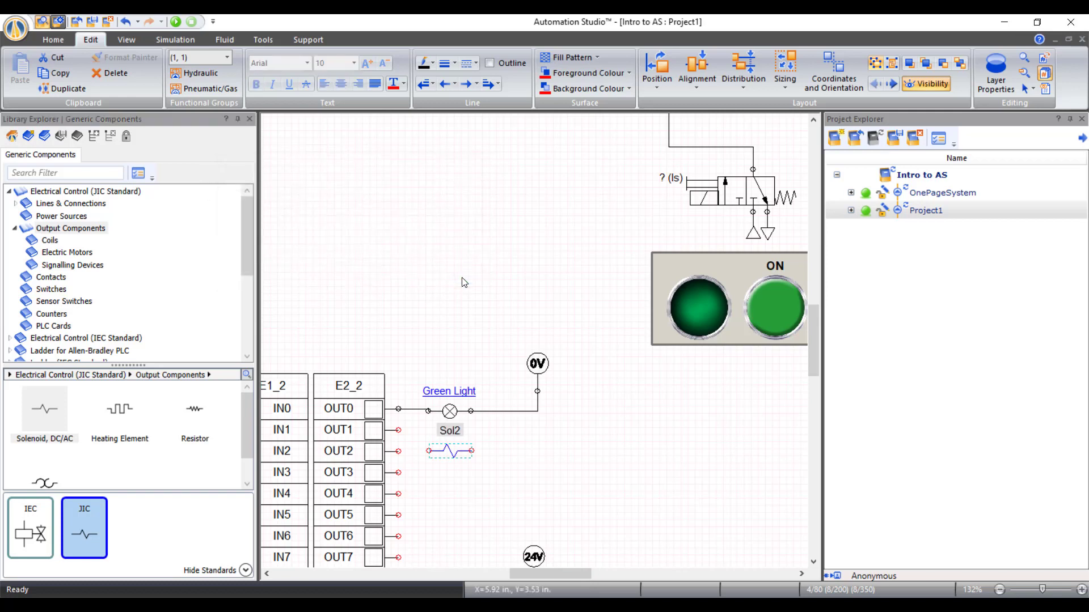
- Wire the Sol2 solenoid between output OUT1 of card E2_2 and the 0V supply
left_click_drag(427, 449, 398, 429)
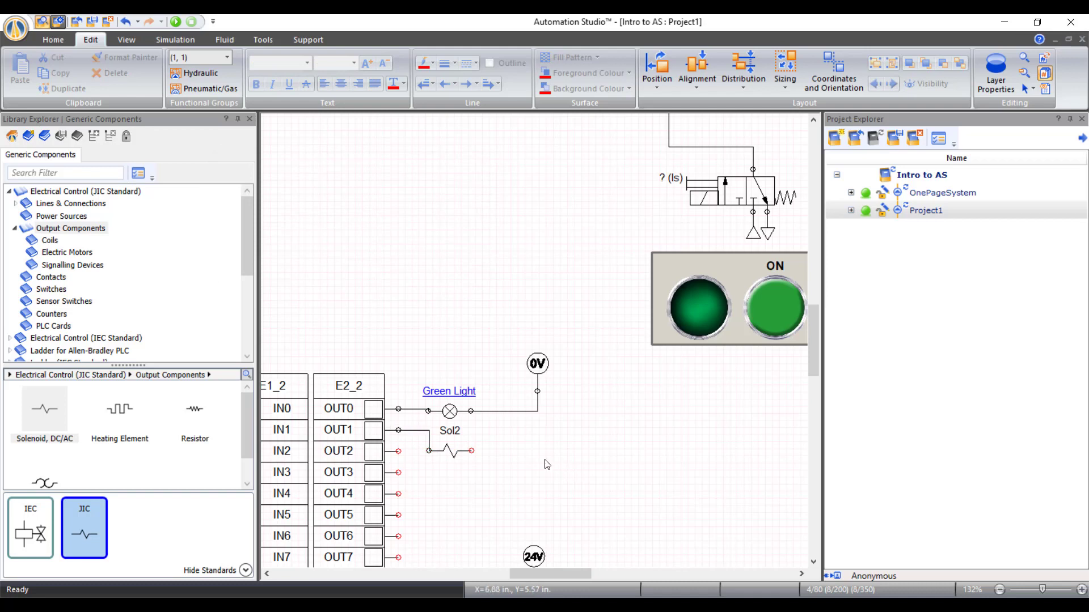
scroll(536, 458, "down", 2)
left_click_drag(472, 366, 539, 307)
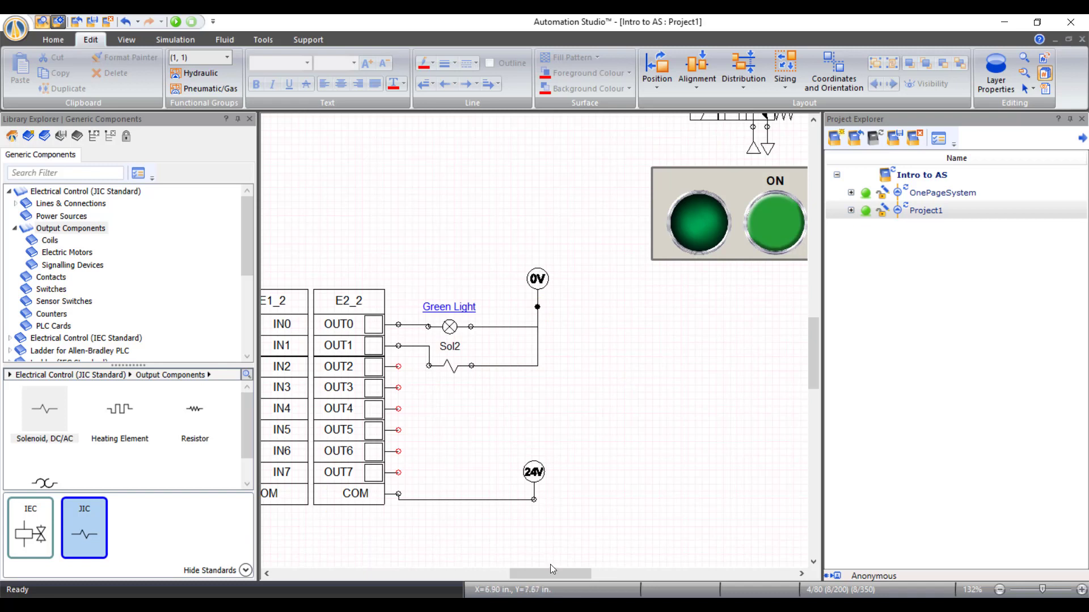
- Filter the directional valve's compatible variables by sol, link its ReceiverB to Sol2, and close the component properties
left_click_drag(554, 569, 568, 571)
scroll(587, 244, "up", 3)
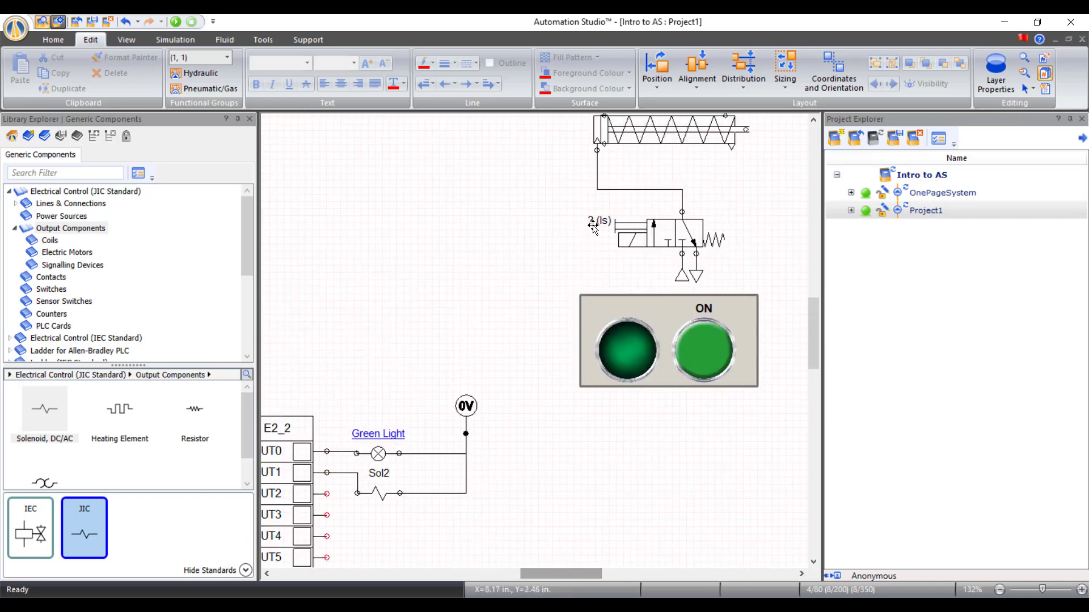
double_click(642, 237)
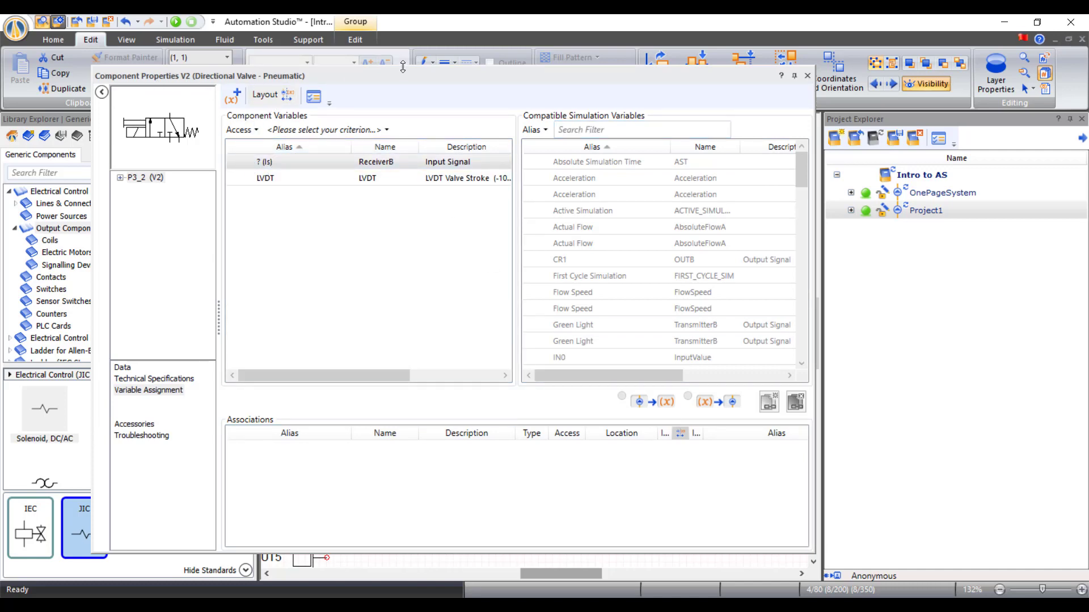
mouse_move(402, 74)
left_mouse_down()
mouse_move(436, 429)
mouse_move(435, 185)
mouse_move(413, 63)
left_mouse_up()
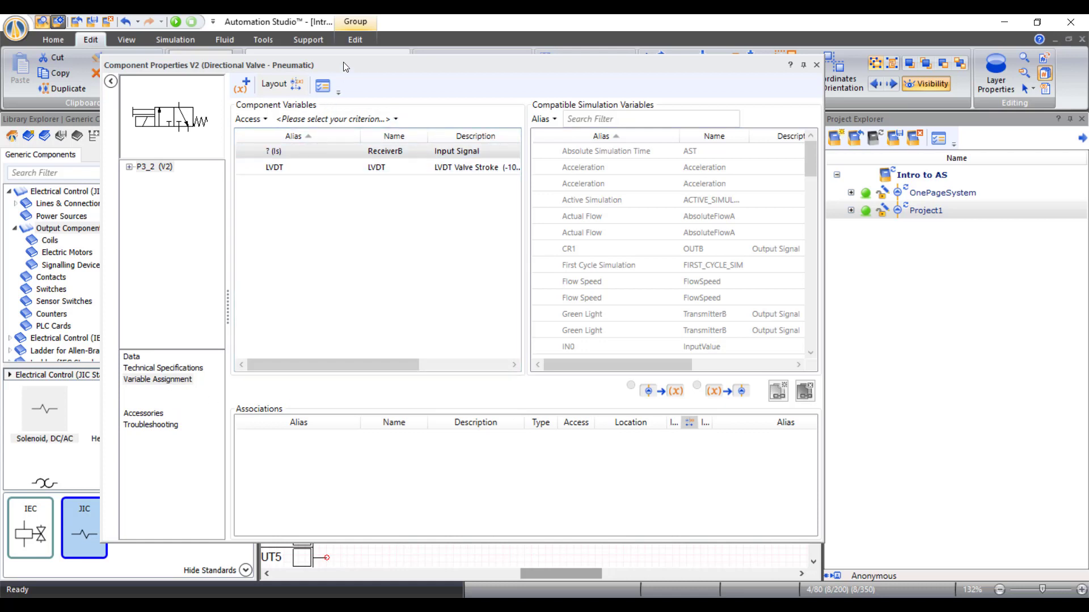
left_click_drag(358, 62, 411, 89)
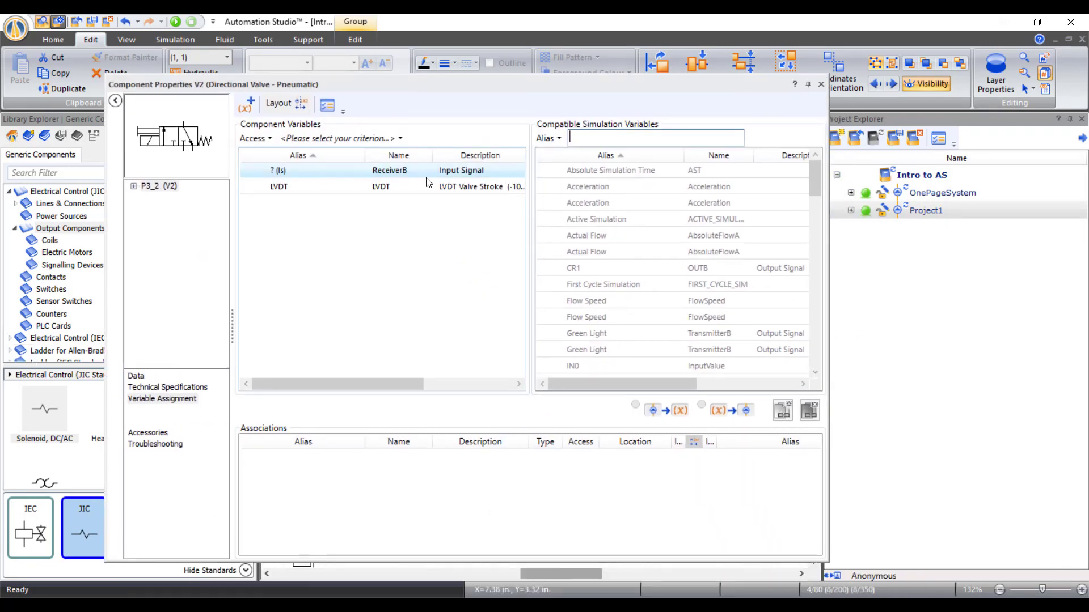
scroll(593, 347, "down", 3)
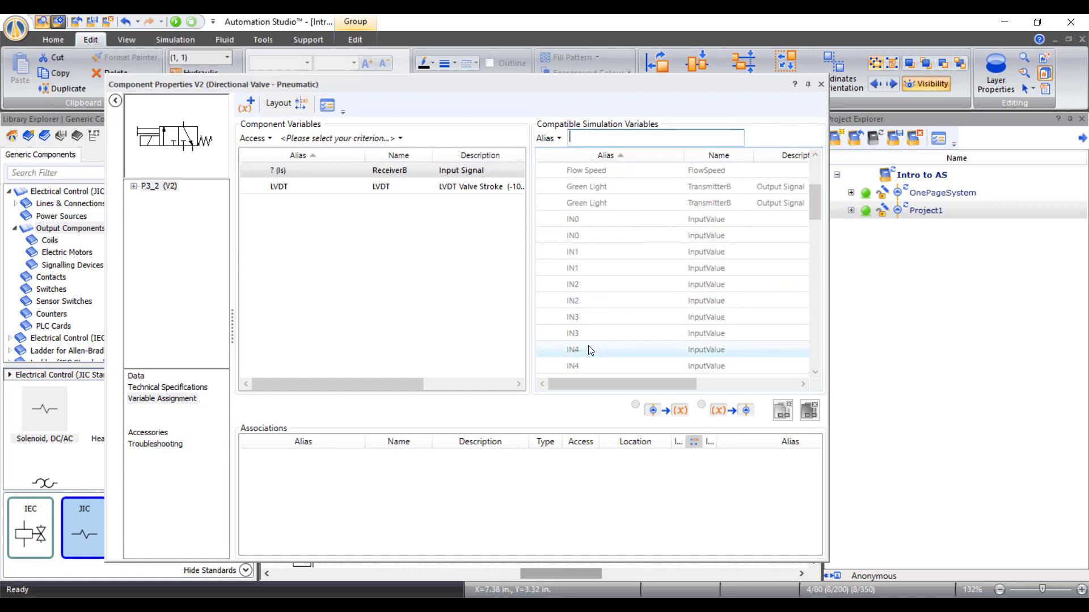
scroll(590, 350, "down", 1)
scroll(587, 347, "up", 4)
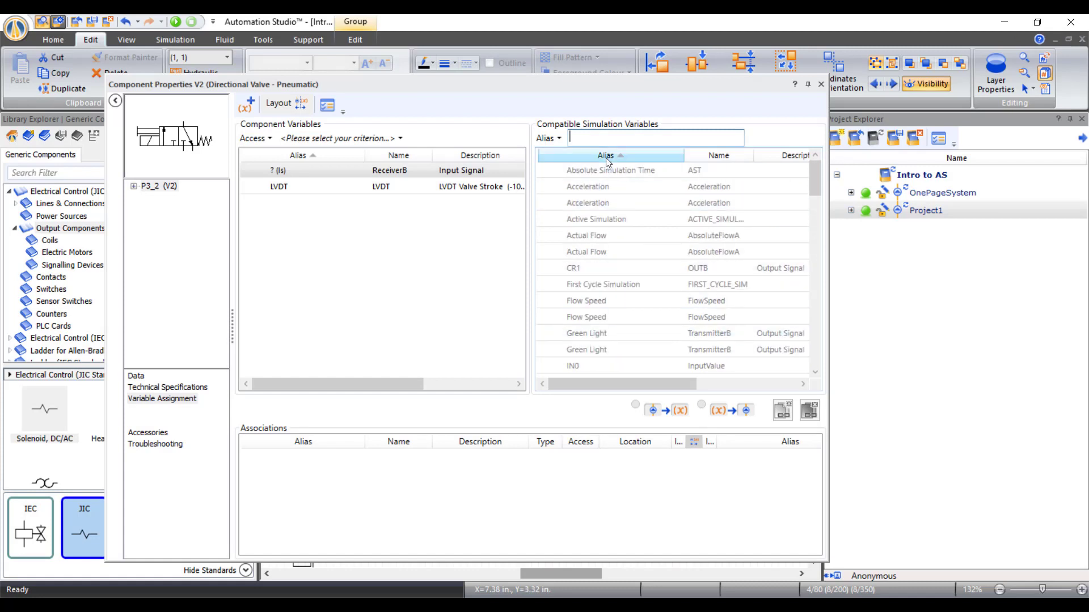
type("so")
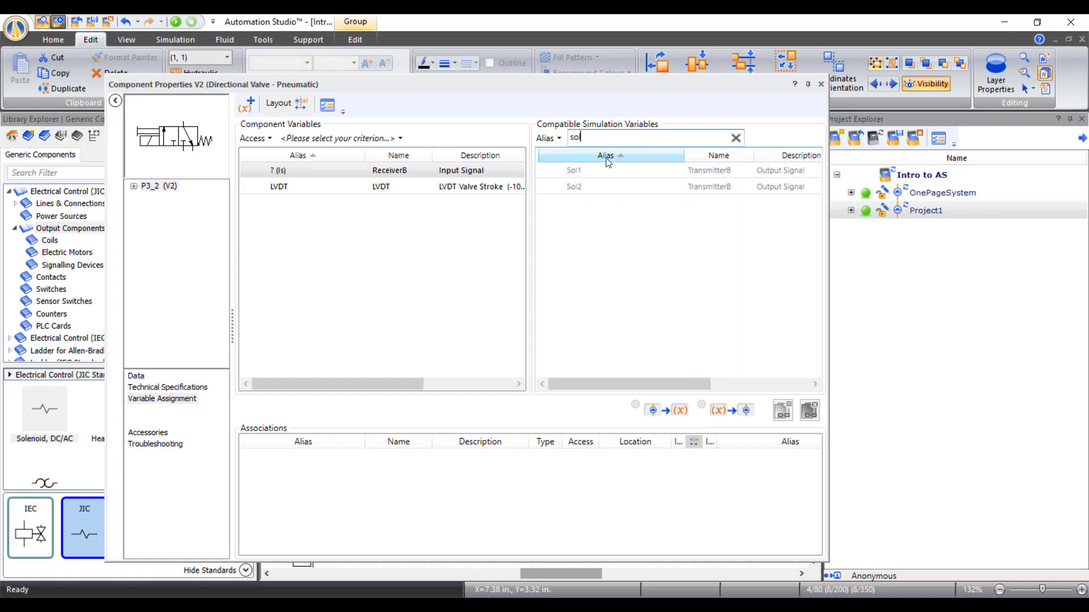
type("l")
left_click(607, 187)
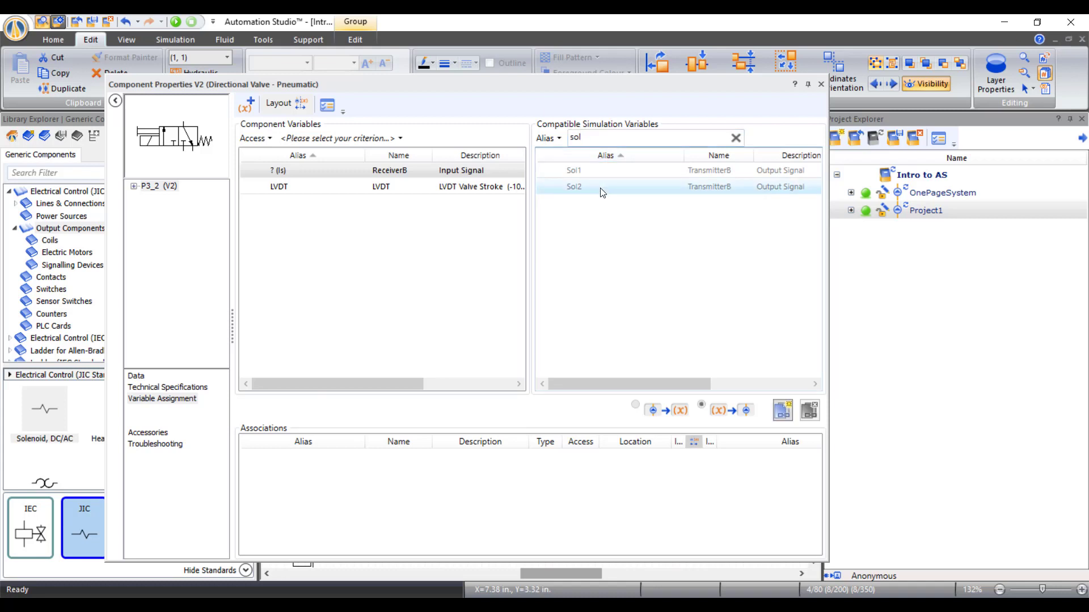
left_click(783, 410)
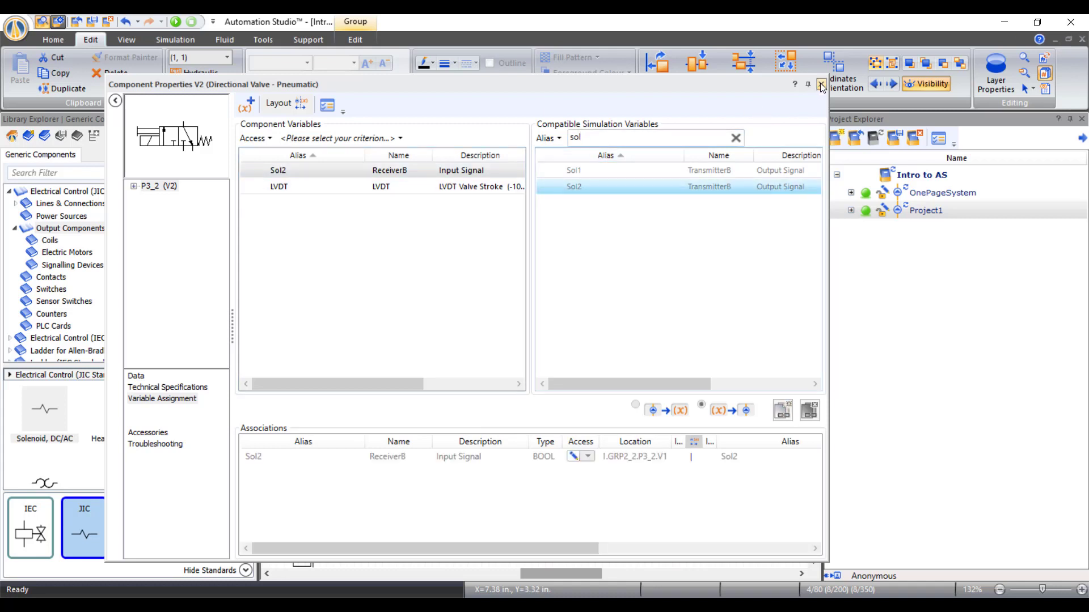
left_click(821, 85)
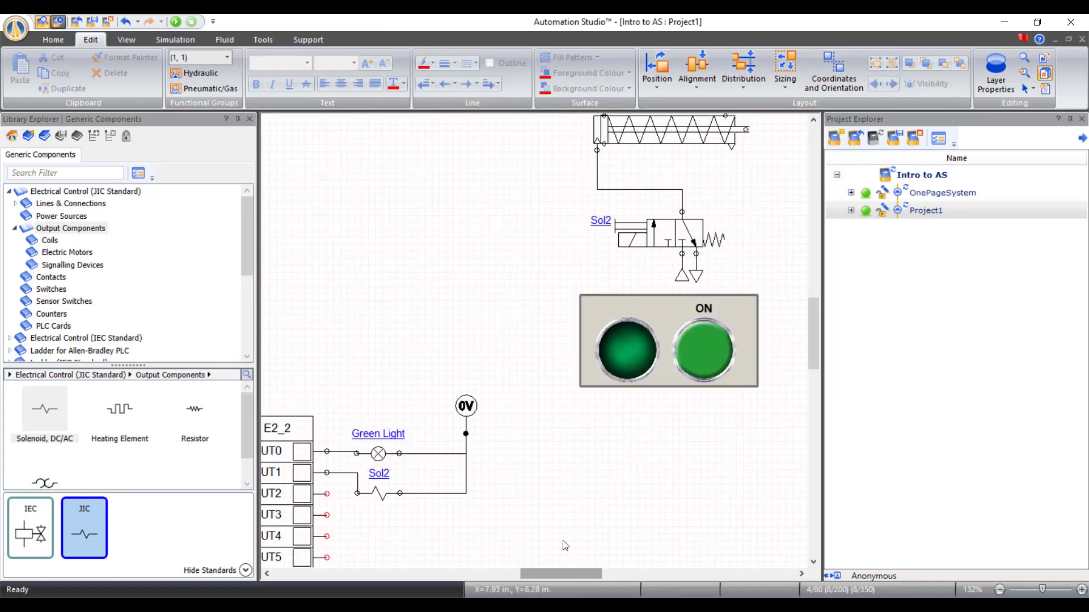
scroll(606, 227, "up", 3)
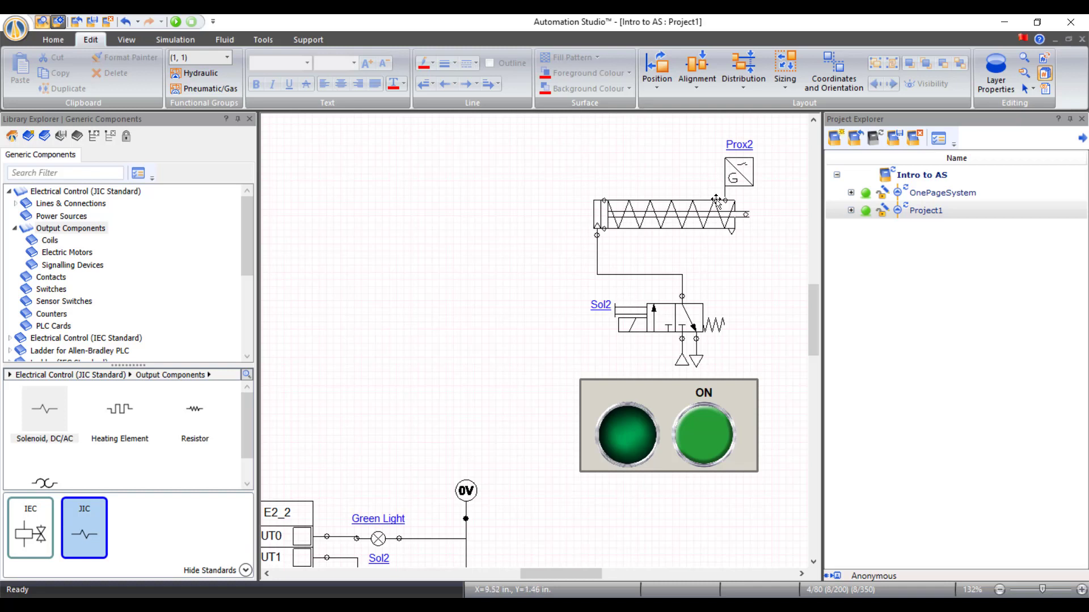
scroll(671, 291, "down", 3)
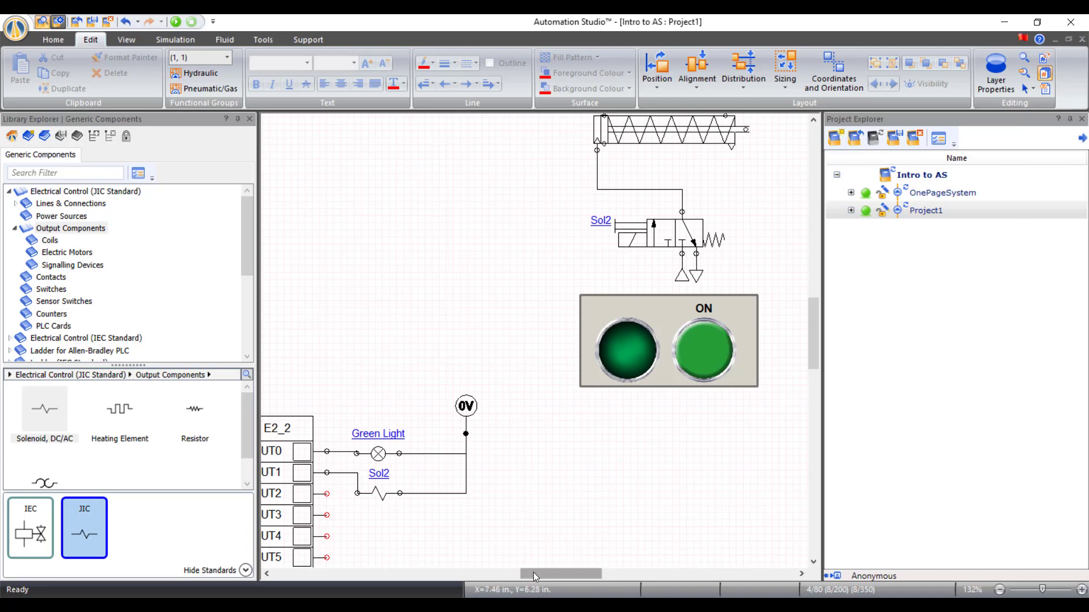
- Place a Rung from the Ladder (IEC Standard) library in the free area of the page above the PLC cards
left_click_drag(533, 574, 505, 574)
scroll(505, 541, "down", 4)
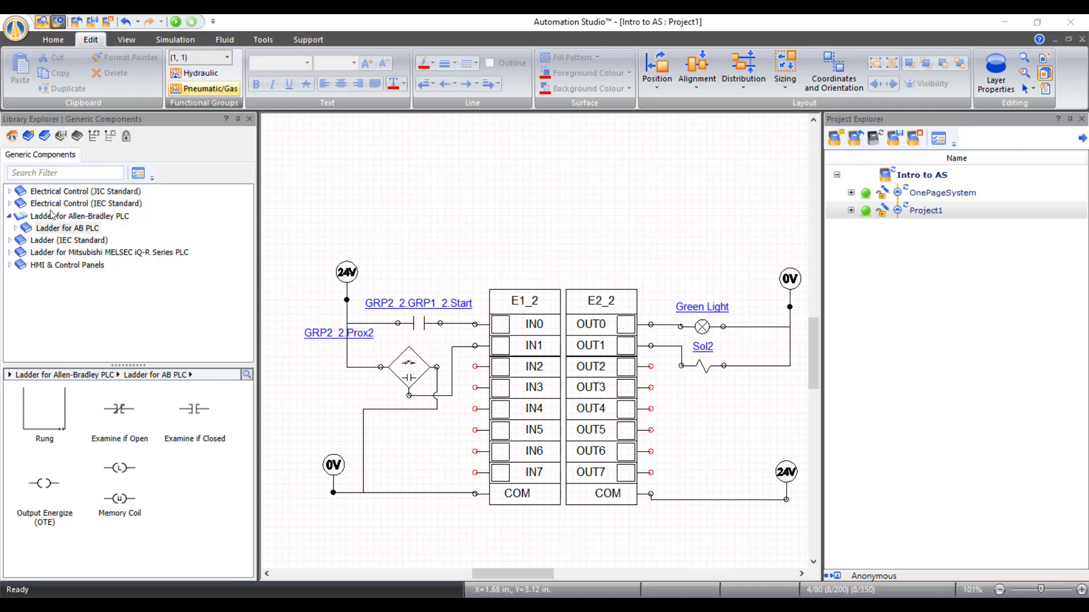
left_click(66, 194)
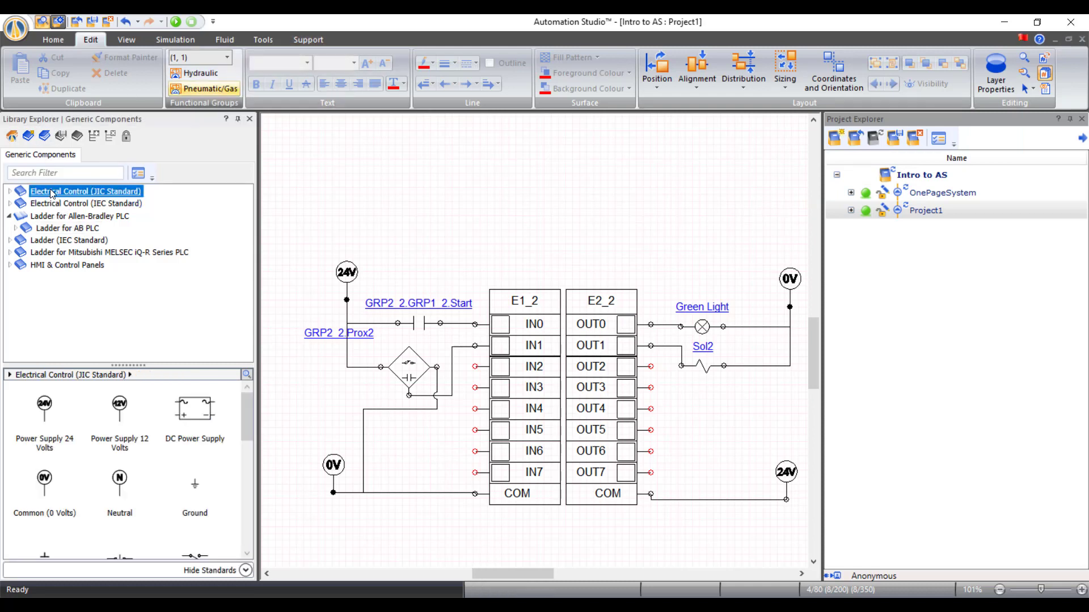
left_click(66, 244)
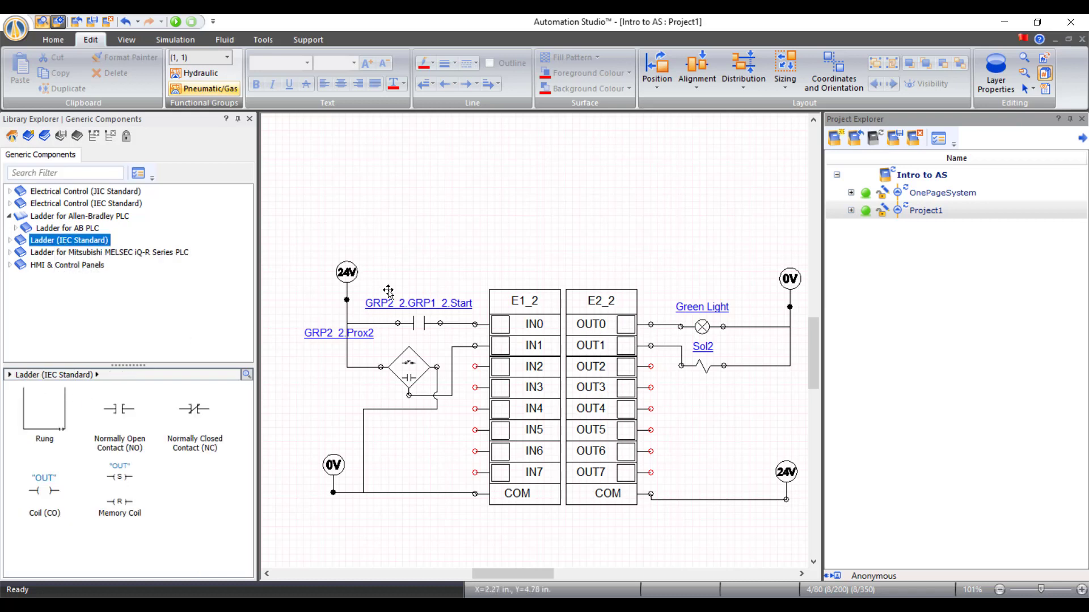
key("alt")
scroll(402, 282, "down", 1)
scroll(423, 285, "down", 2)
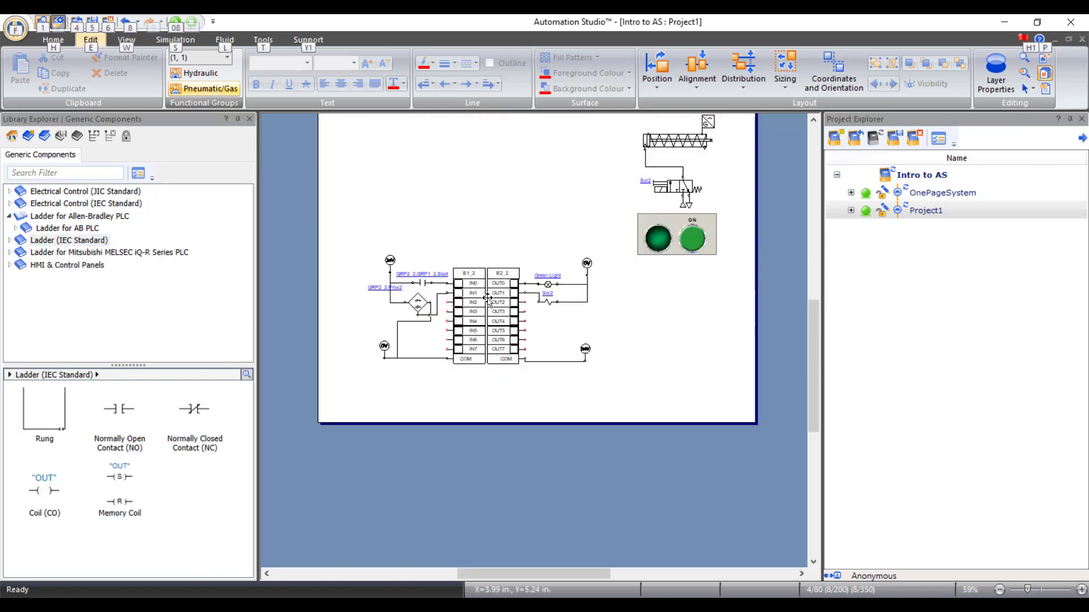
scroll(487, 298, "up", 3)
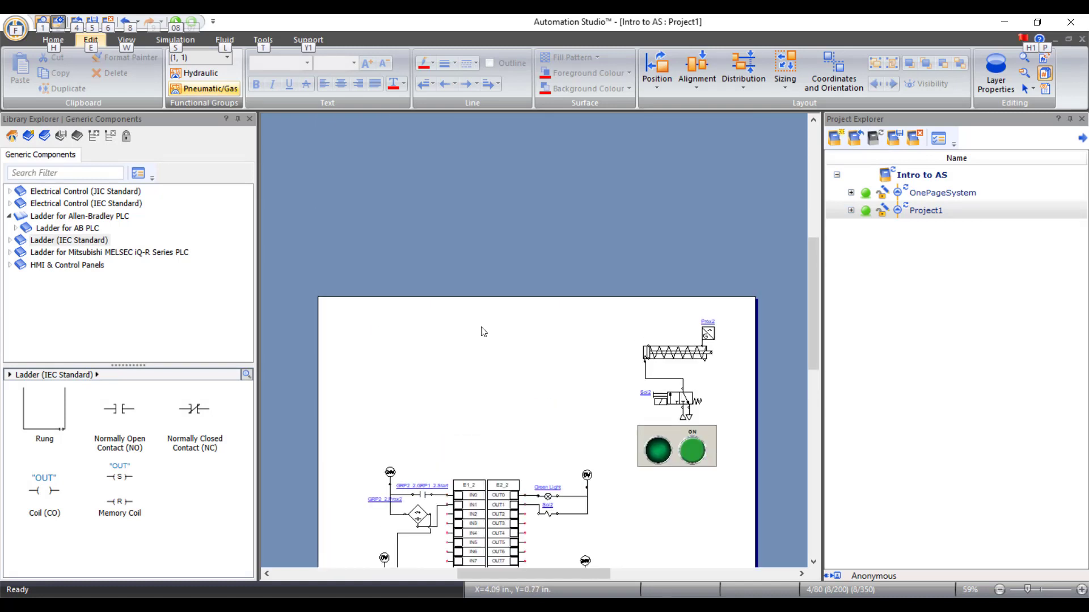
scroll(479, 327, "down", 1)
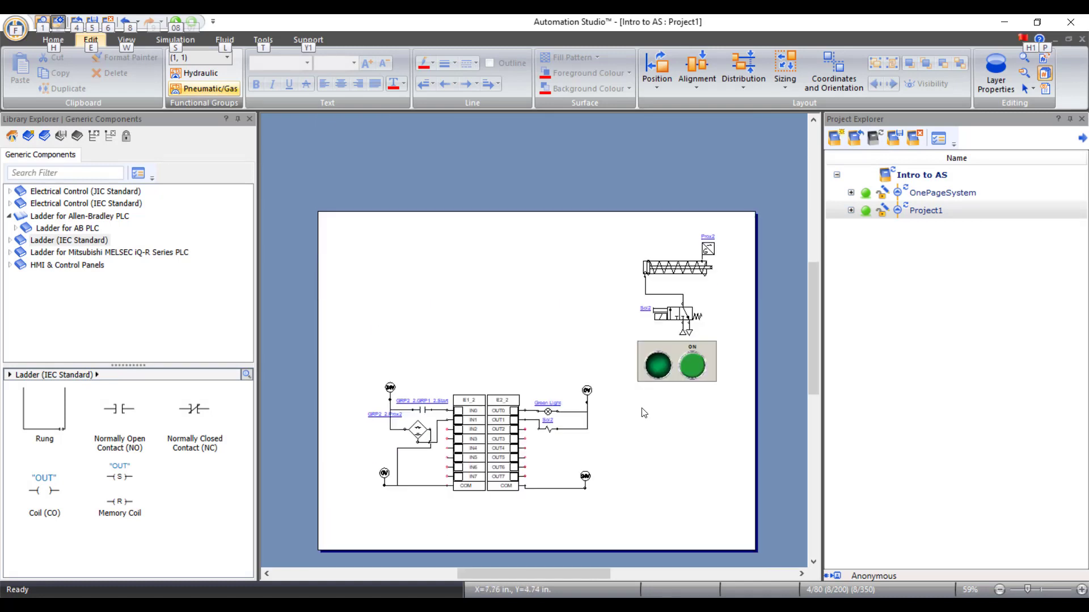
left_click_drag(1028, 592, 1035, 591)
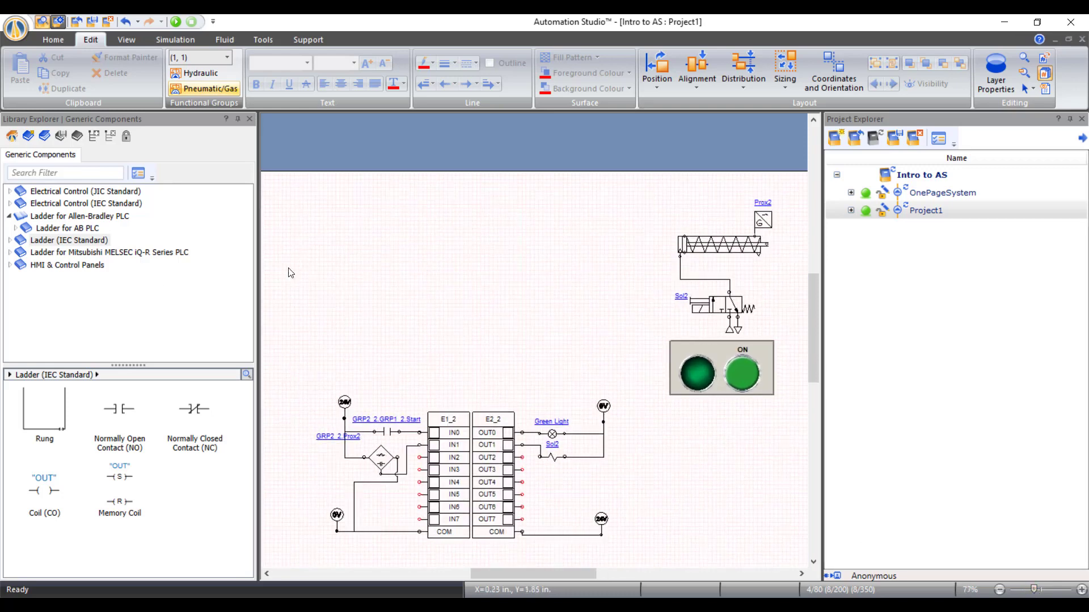
left_click_drag(53, 423, 433, 165)
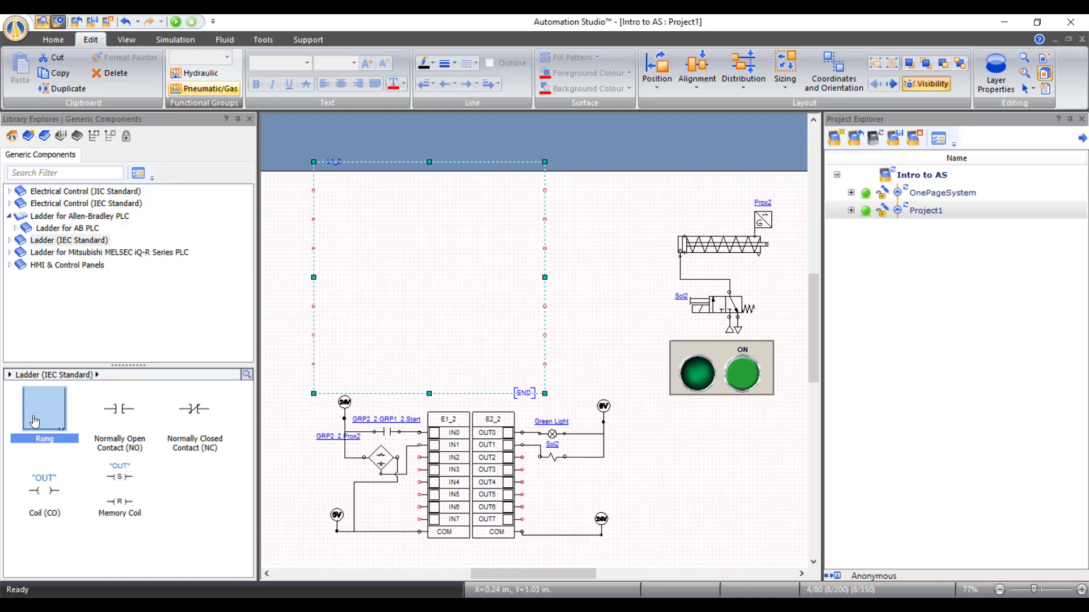
mouse_move(61, 395)
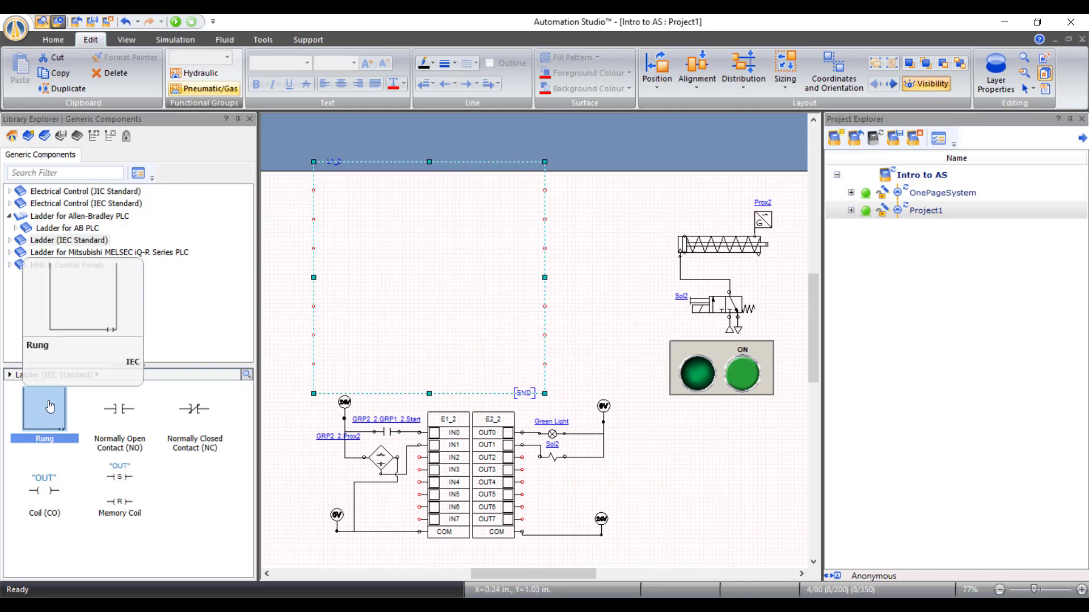
mouse_move(48, 408)
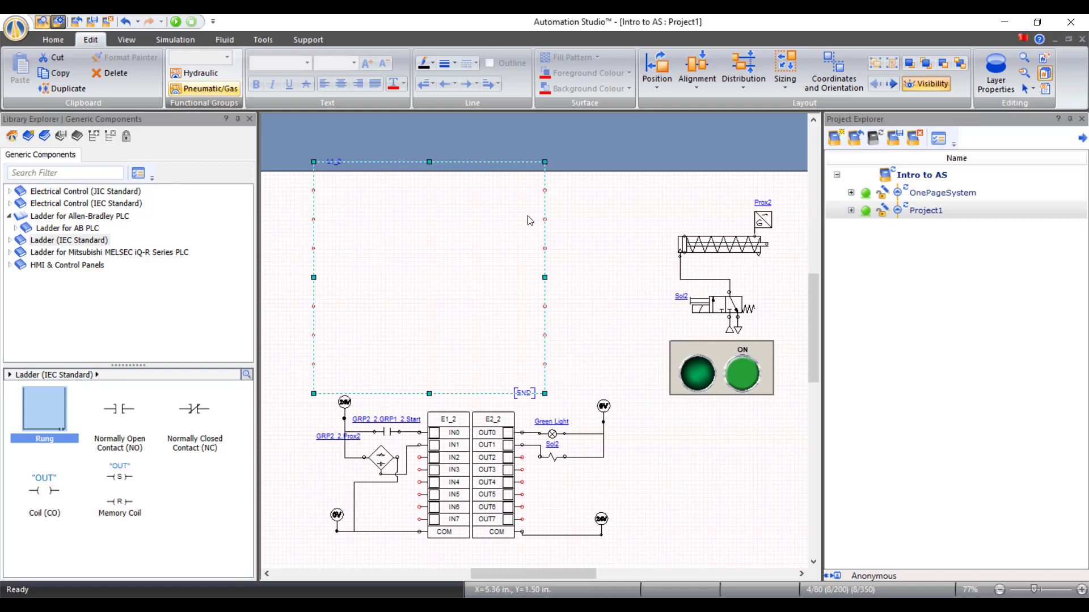
- Shrink the ladder frame to four rows and a narrower width, and move it fully onto the page above the PLC cards
left_click_drag(424, 393, 460, 329)
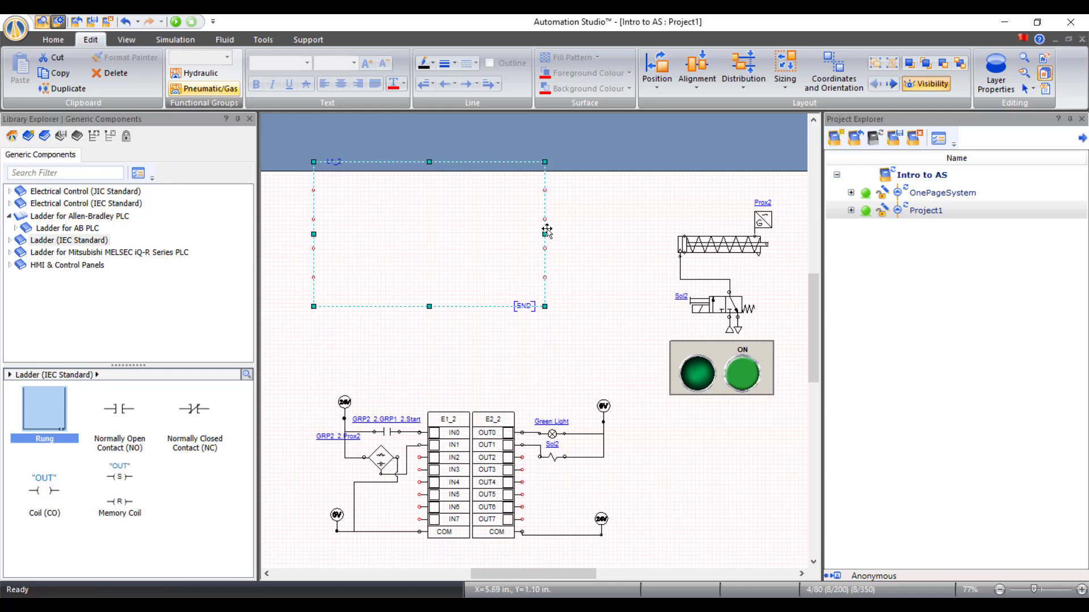
left_click_drag(538, 235, 458, 243)
left_click(292, 232)
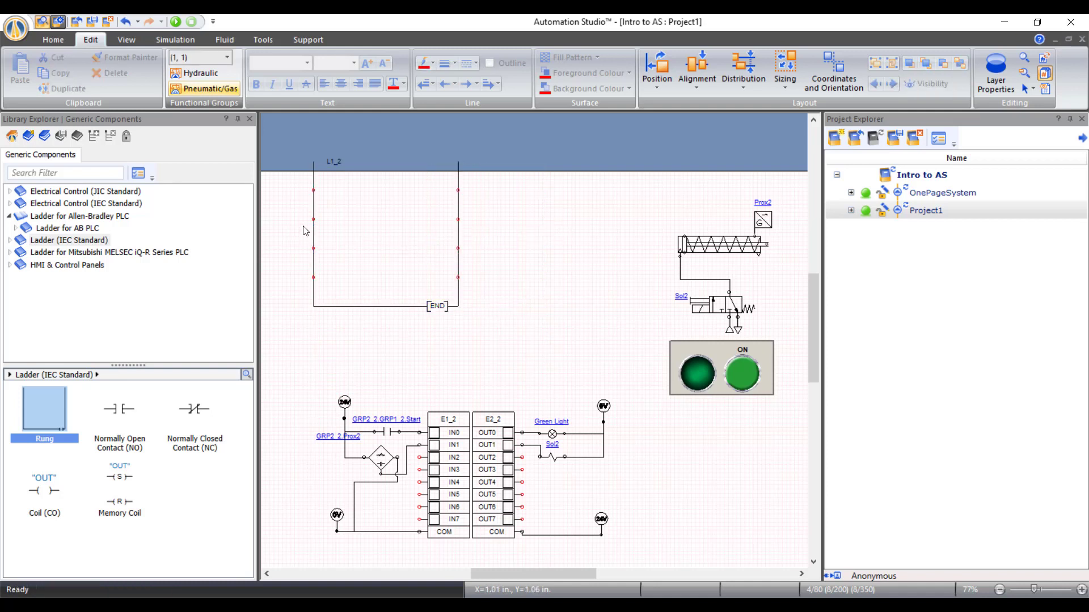
left_click_drag(314, 229, 362, 282)
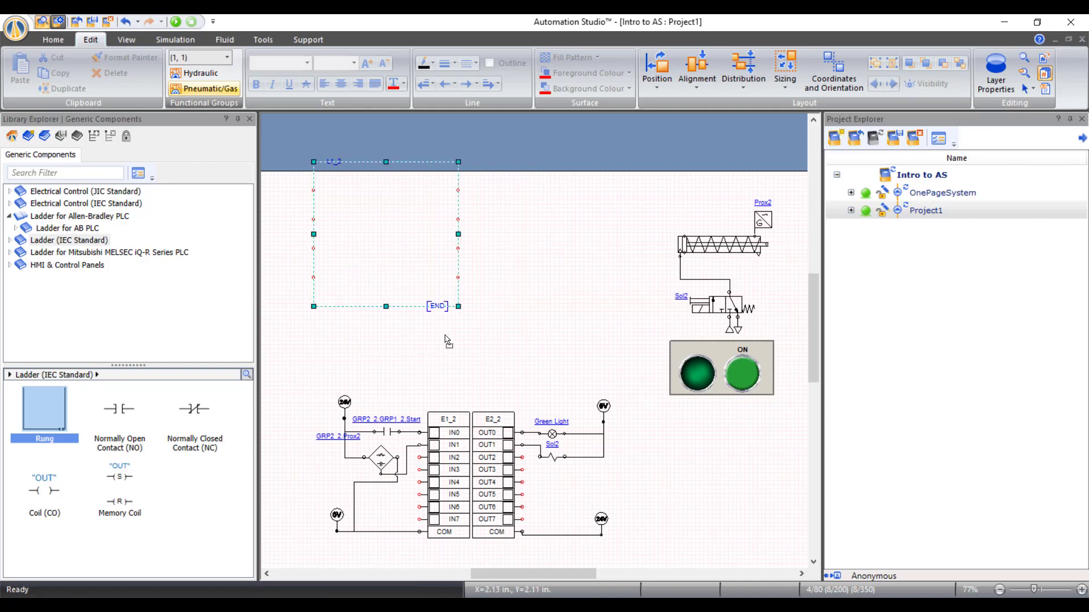
left_click(327, 255)
scroll(363, 281, "up", 2)
key("alt")
scroll(373, 290, "up", 4)
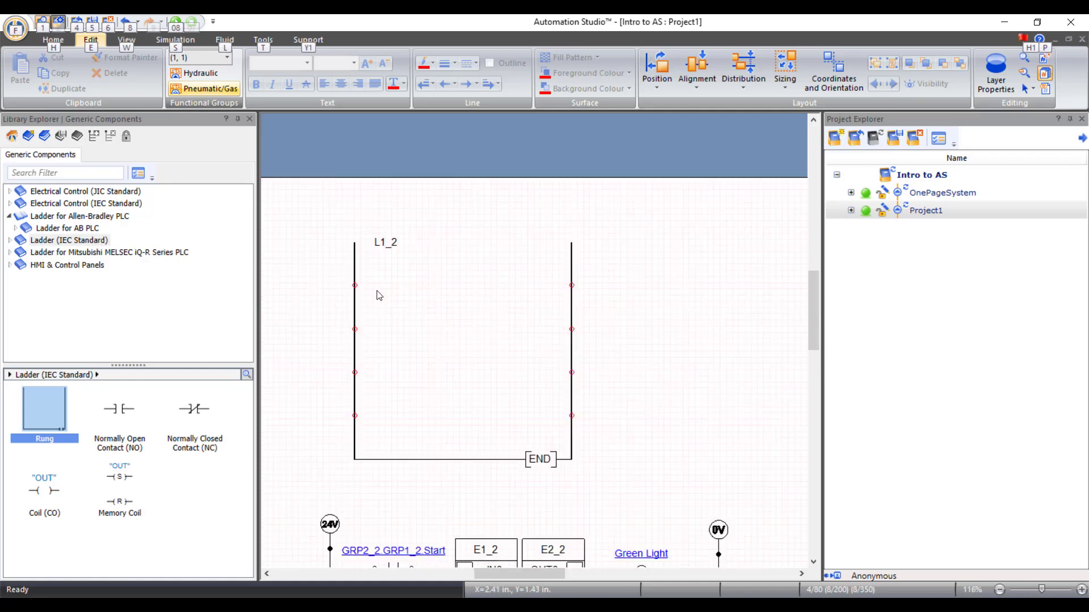
scroll(437, 289, "down", 2)
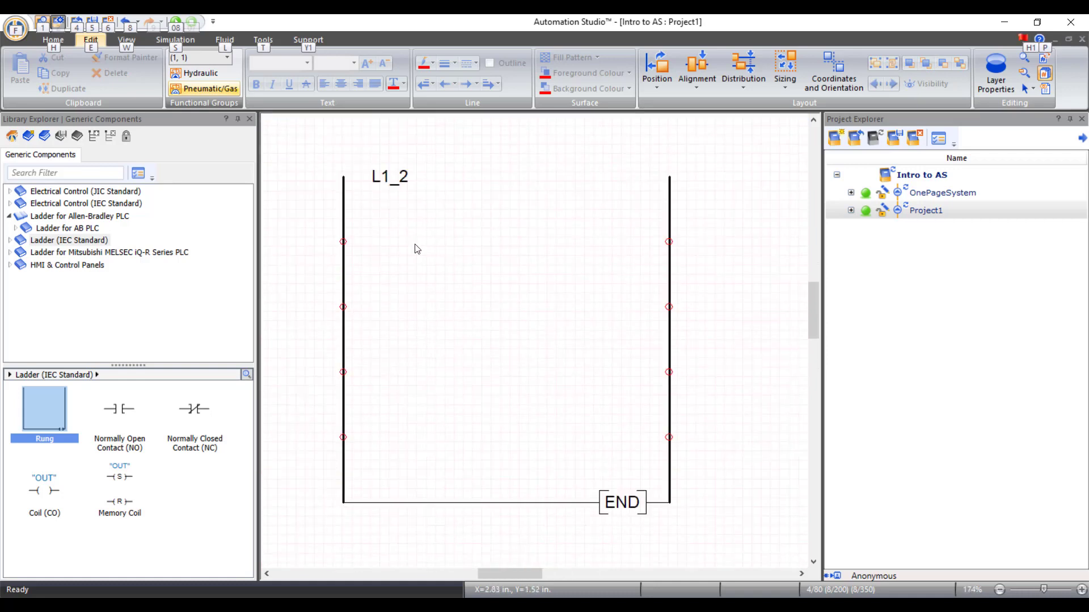
left_click(363, 273)
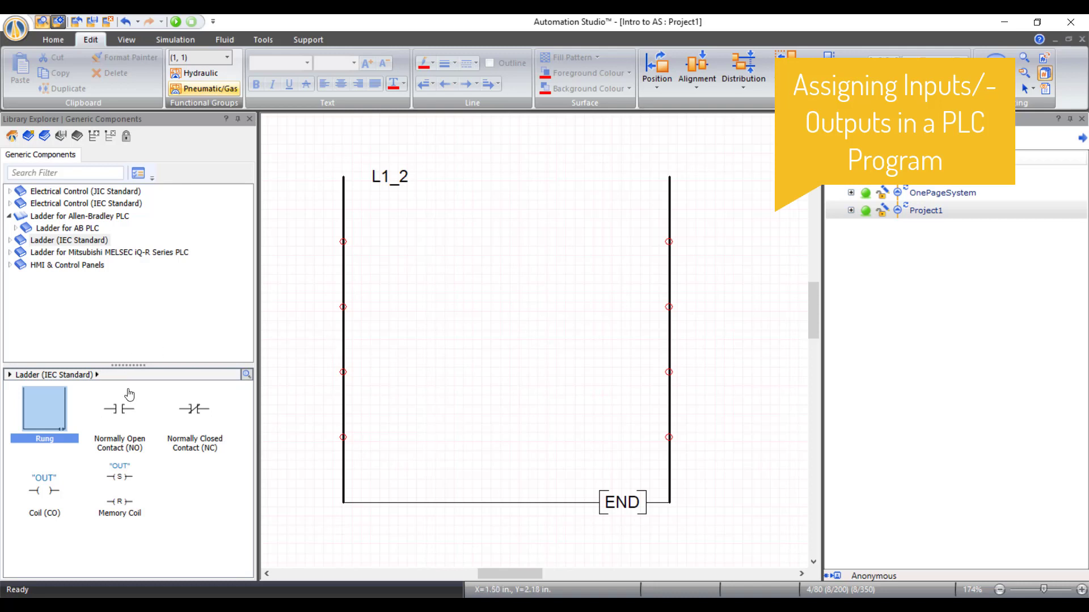
- Place a normally open contact and a normally closed contact side by side on the ladder's first row, leaving both unassigned
left_click_drag(116, 413, 435, 228)
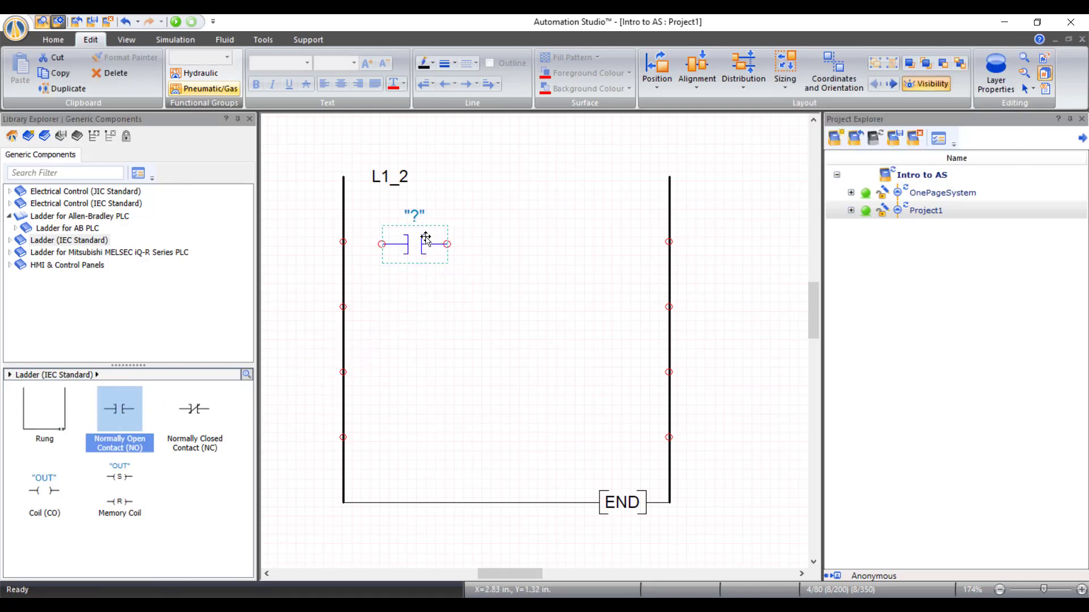
double_click(417, 227)
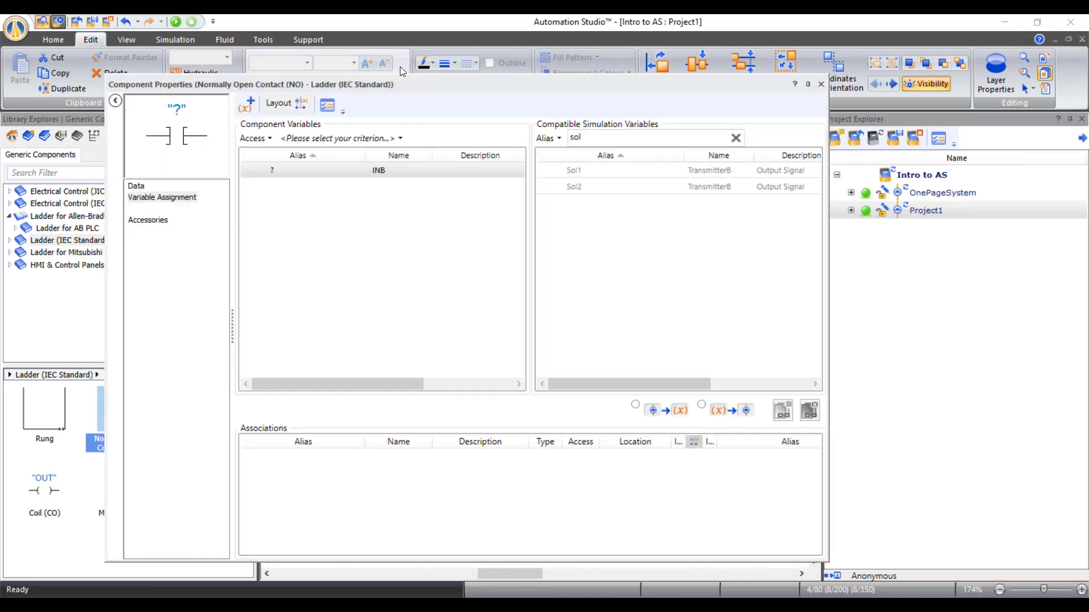
left_click(820, 86)
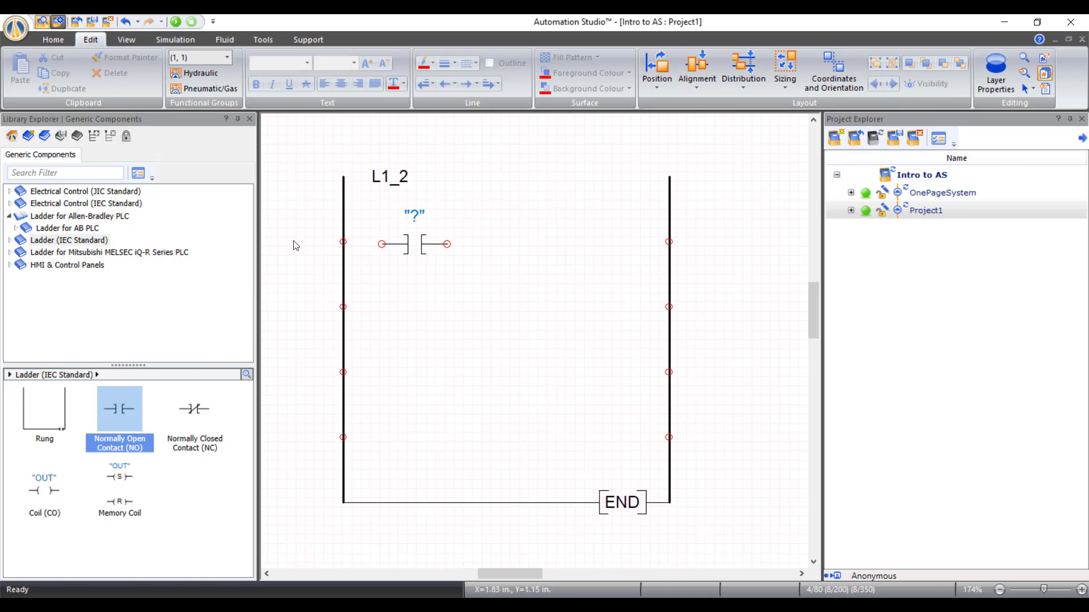
left_click_drag(195, 417, 519, 228)
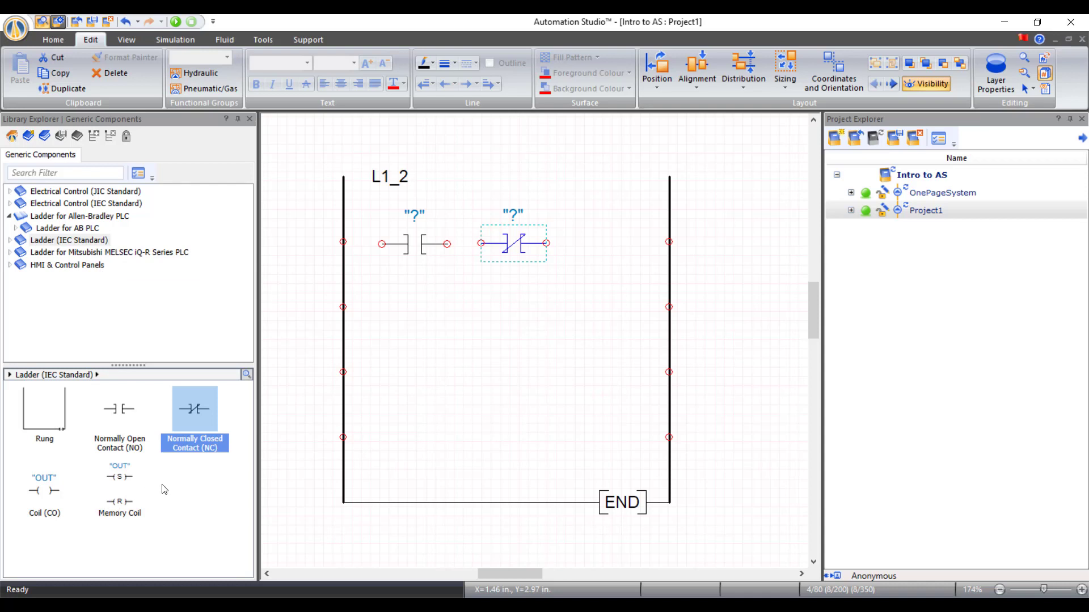
- Place a coil at the end of the ladder's first row and give it the alias CR2
left_click_drag(43, 492, 608, 245)
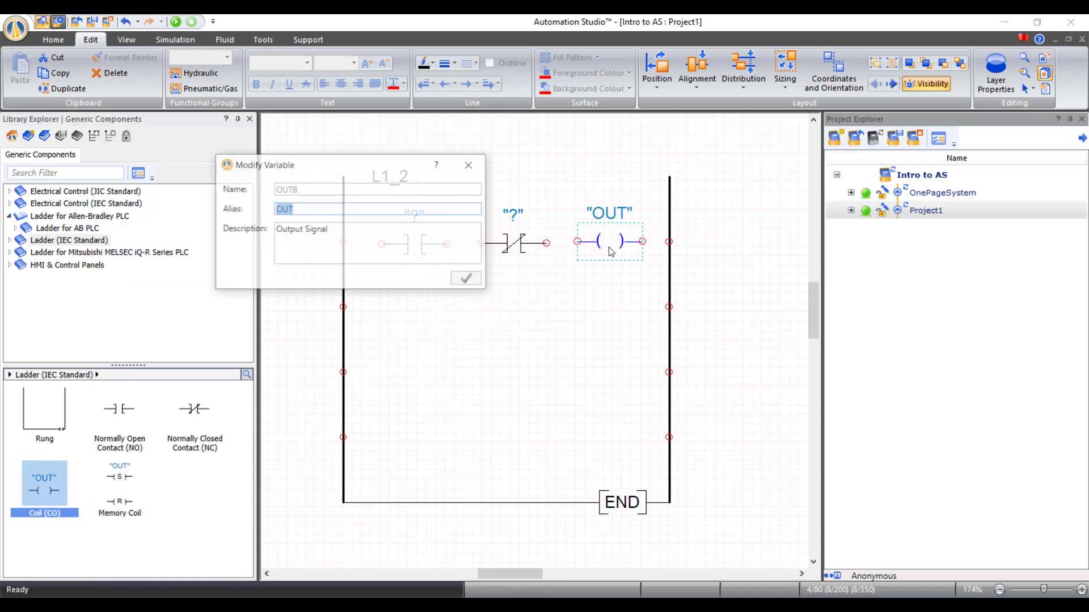
key("BackSpace")
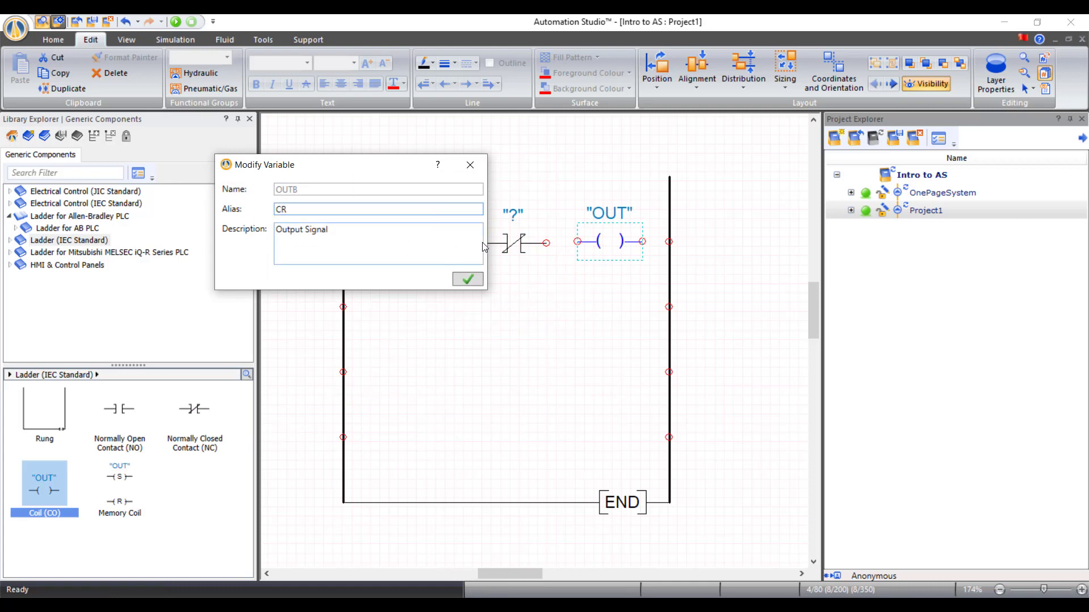
left_click(469, 280)
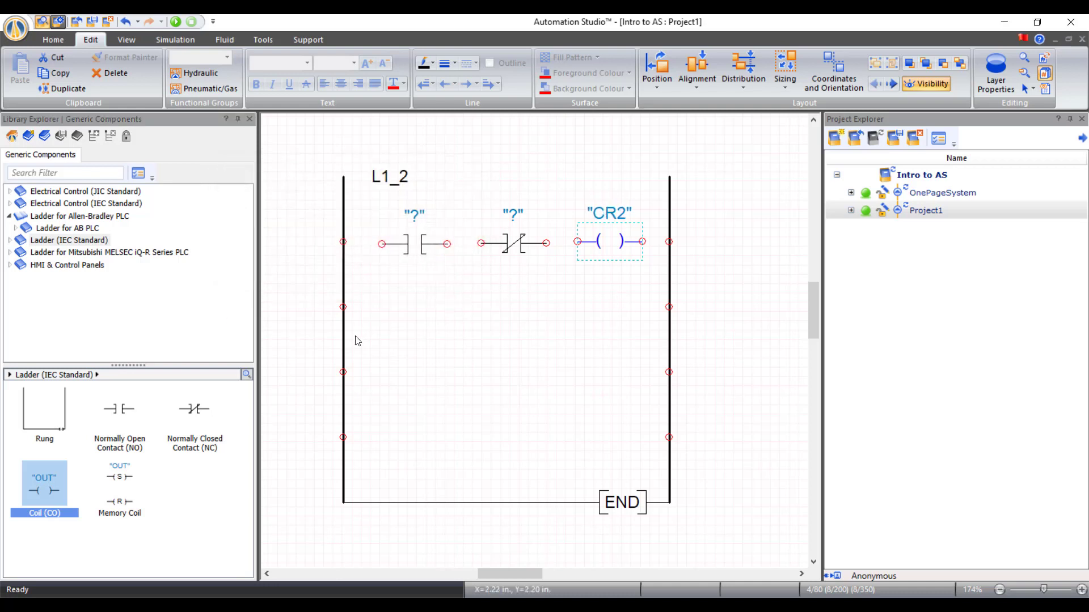
- Place a normally open contact below the first one, filter its compatible variables by CR, and link it to CR2
left_click_drag(119, 409, 419, 293)
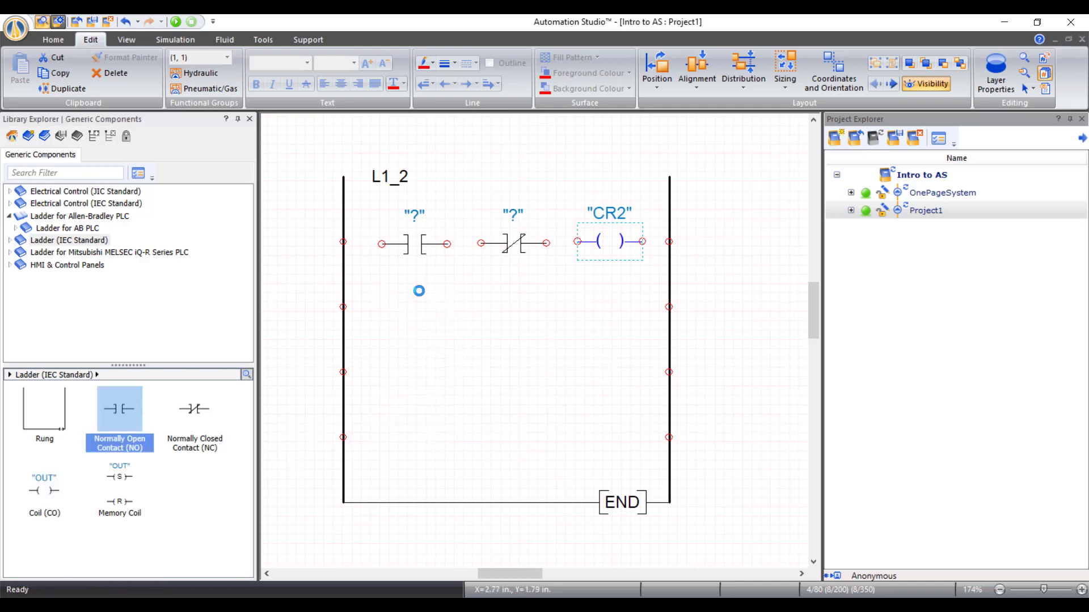
double_click(417, 303)
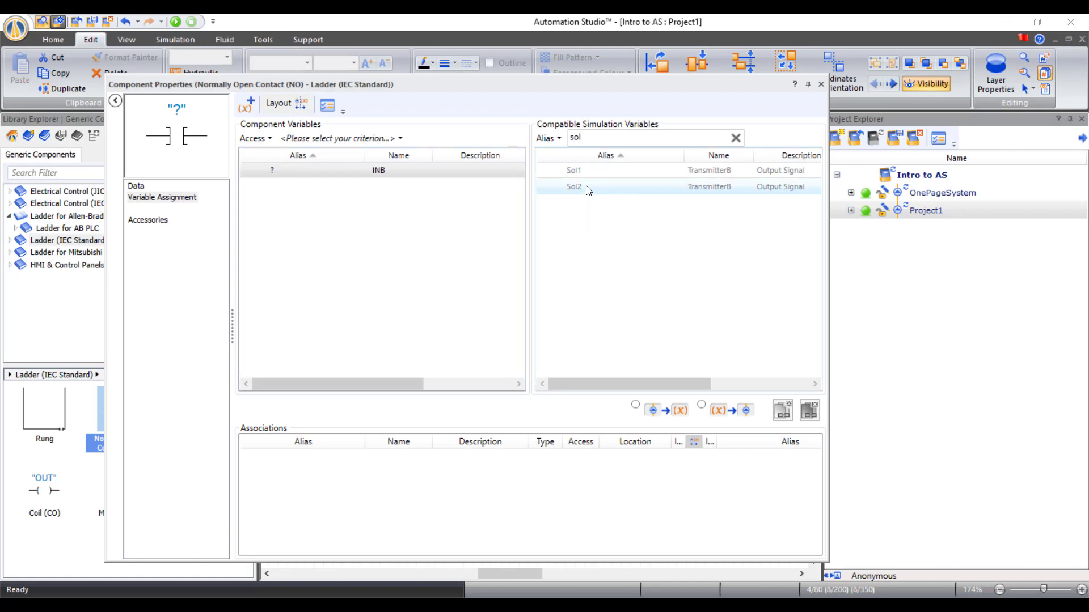
double_click(584, 137)
key("BackSpace")
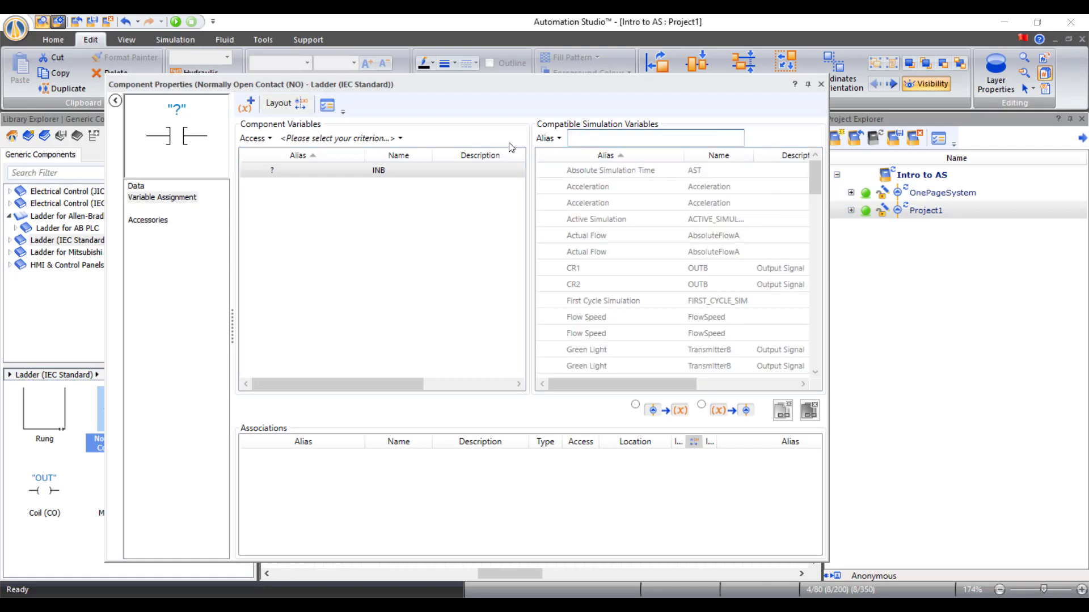
type("CR")
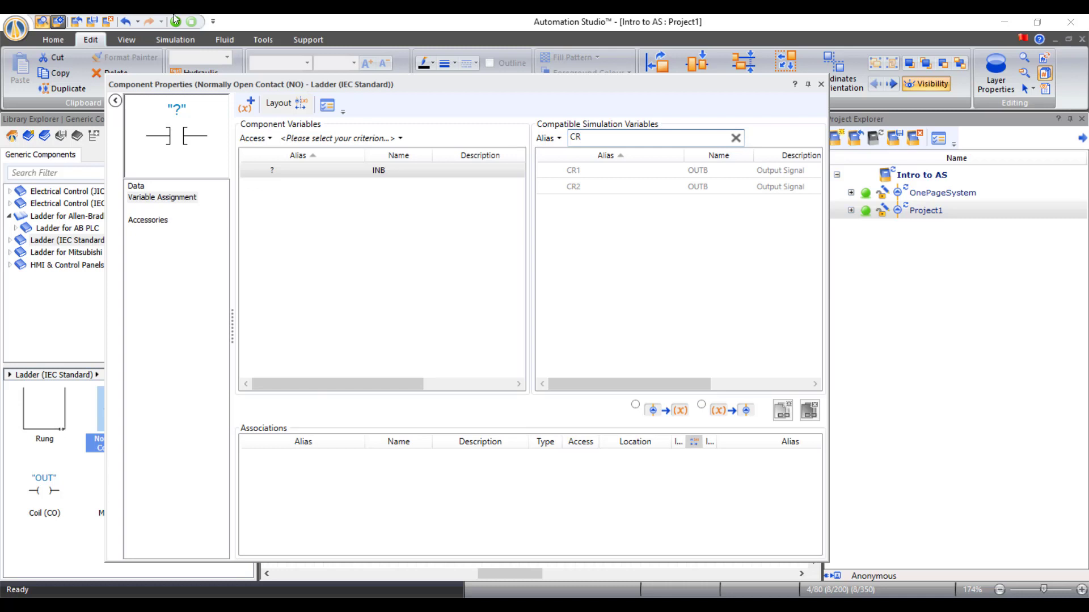
double_click(590, 193)
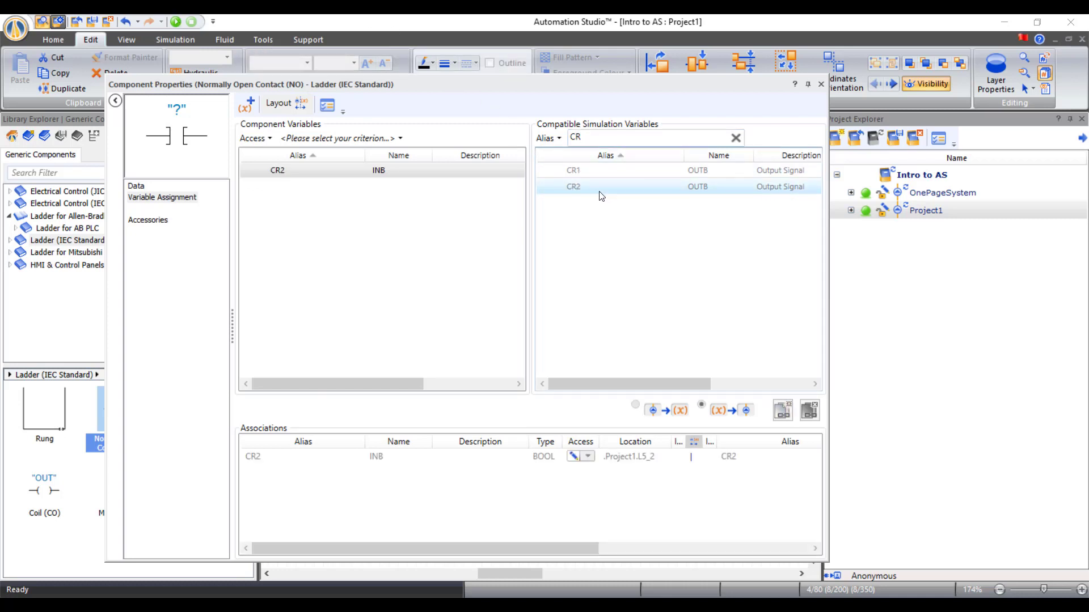
left_click(820, 83)
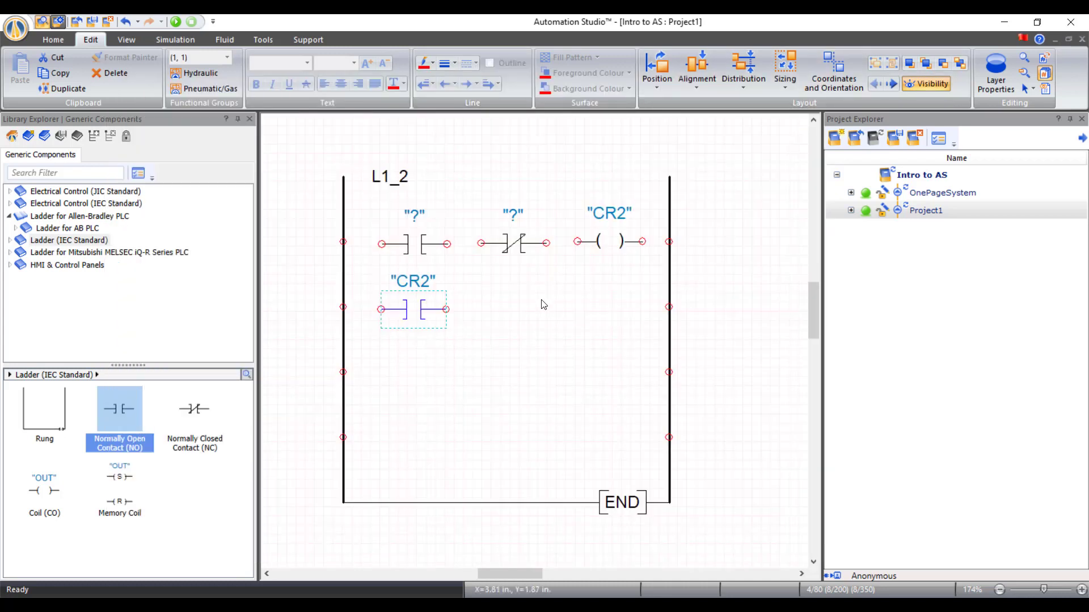
- Wire the first row's contacts and CR2 coil between both rails, and join the CR2 contact's output ahead of the normally closed contact
left_click(544, 304)
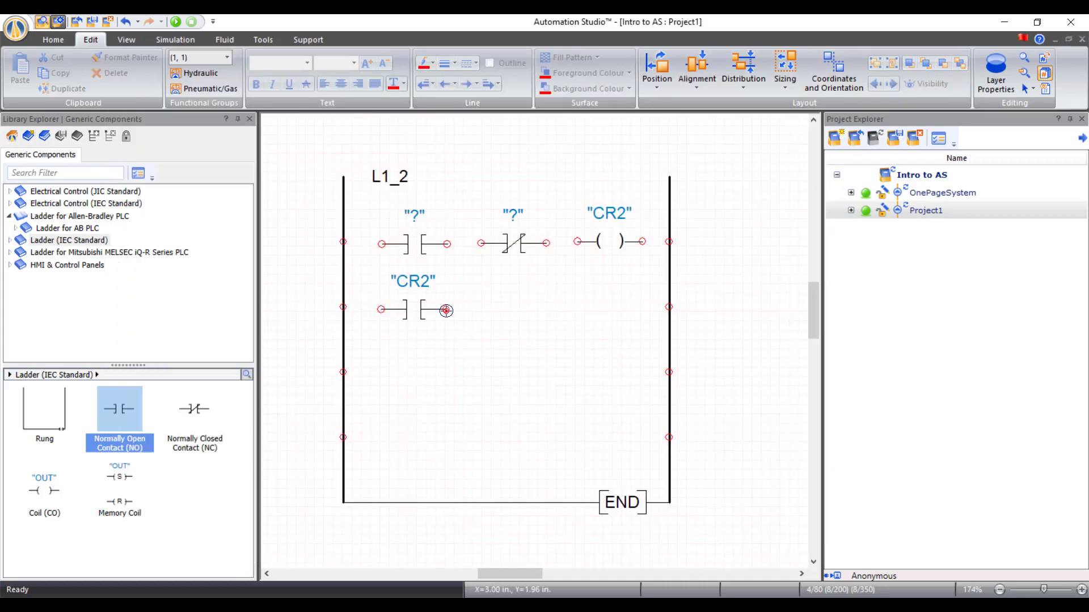
left_click_drag(446, 311, 481, 243)
left_click_drag(549, 241, 577, 242)
left_click_drag(642, 237, 669, 242)
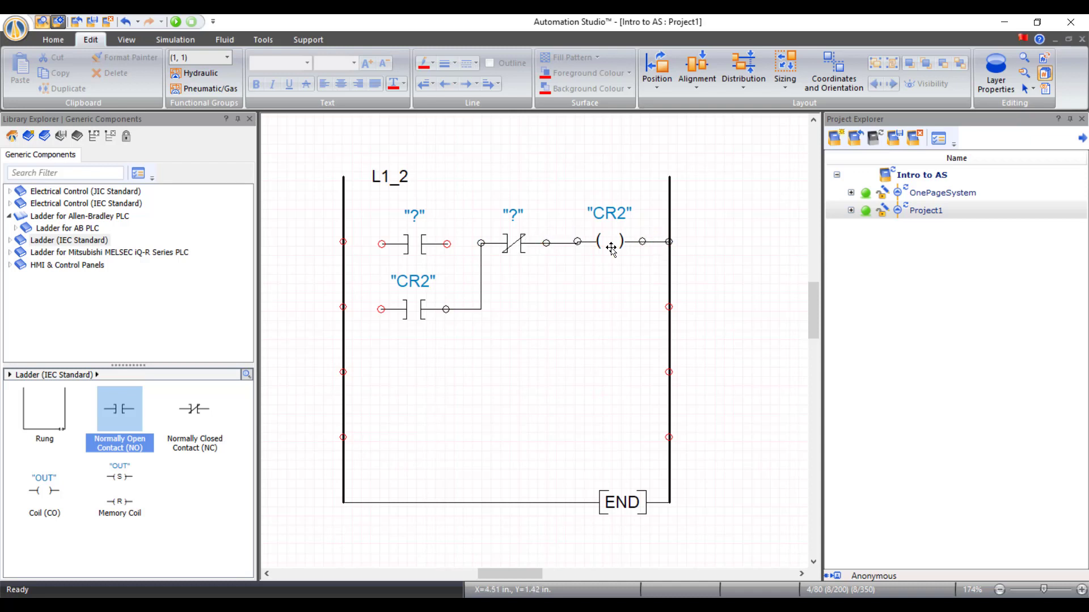
left_click_drag(480, 243, 447, 244)
left_click_drag(379, 244, 343, 241)
- Open the variable assignment of the first row's normally open contact, clear its CR filter, and filter compatible variables by Location instead
scroll(518, 246, "down", 1)
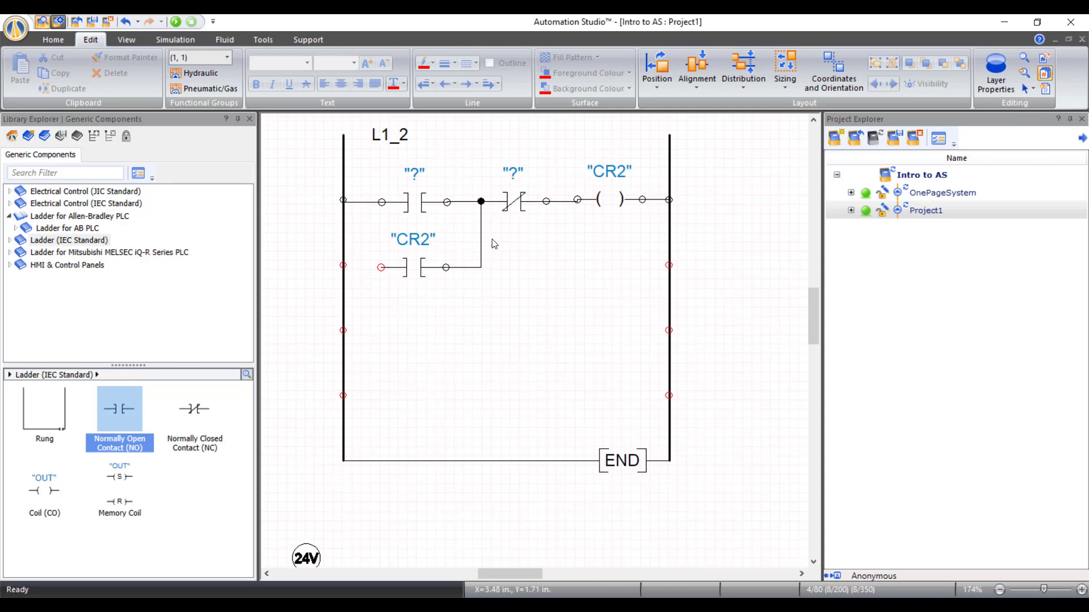
scroll(494, 243, "down", 5)
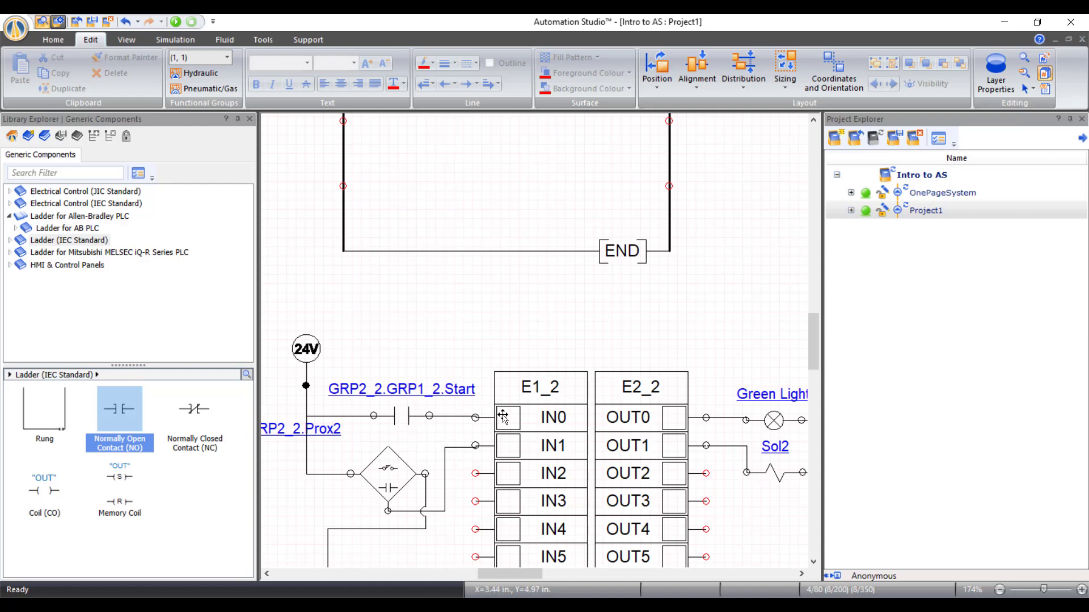
scroll(526, 420, "up", 7)
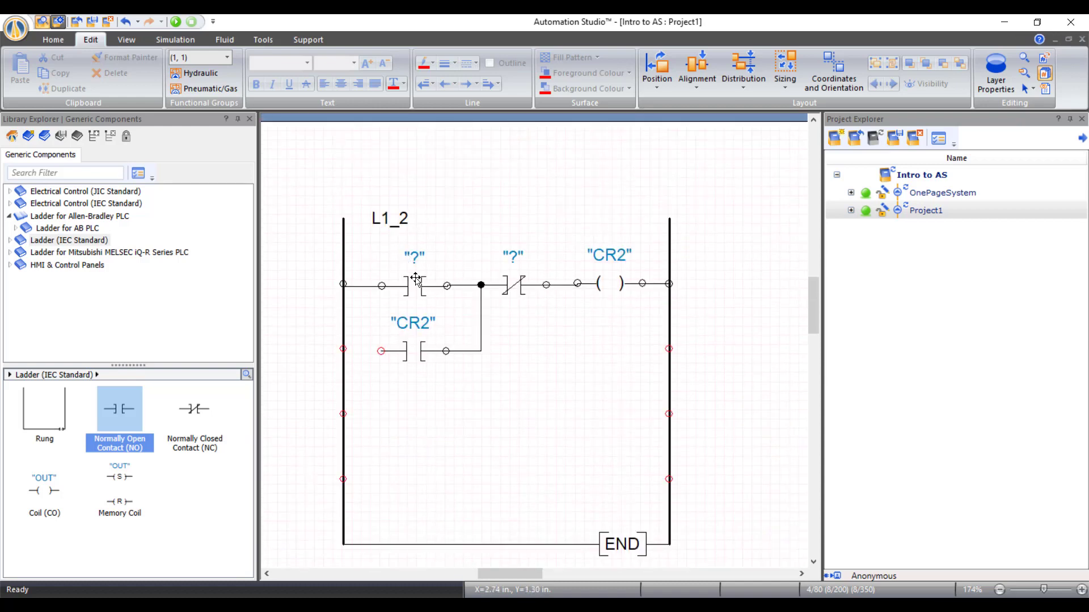
double_click(417, 286)
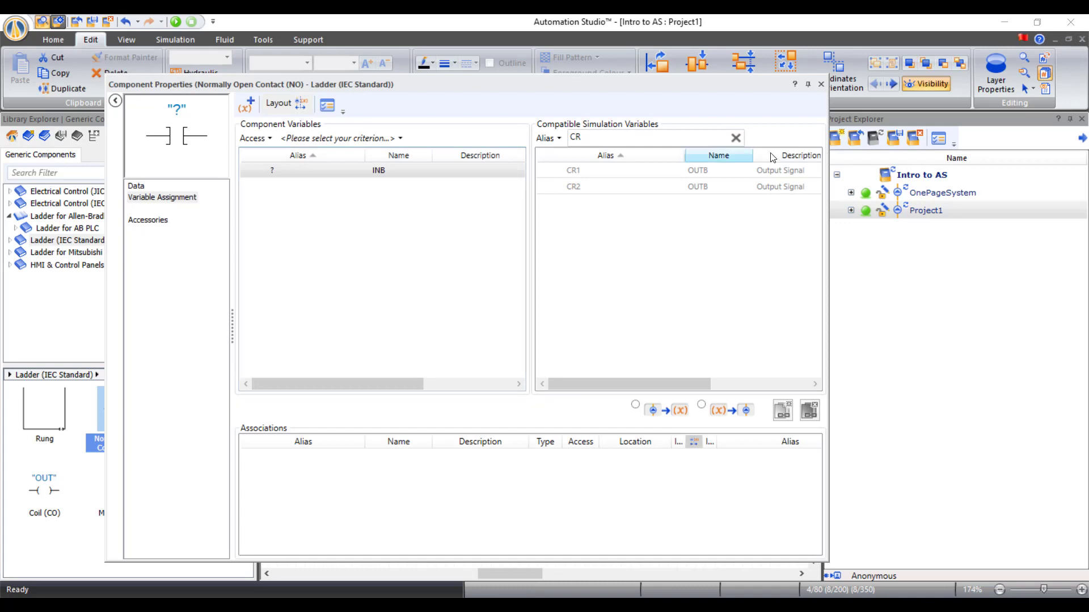
left_click(736, 138)
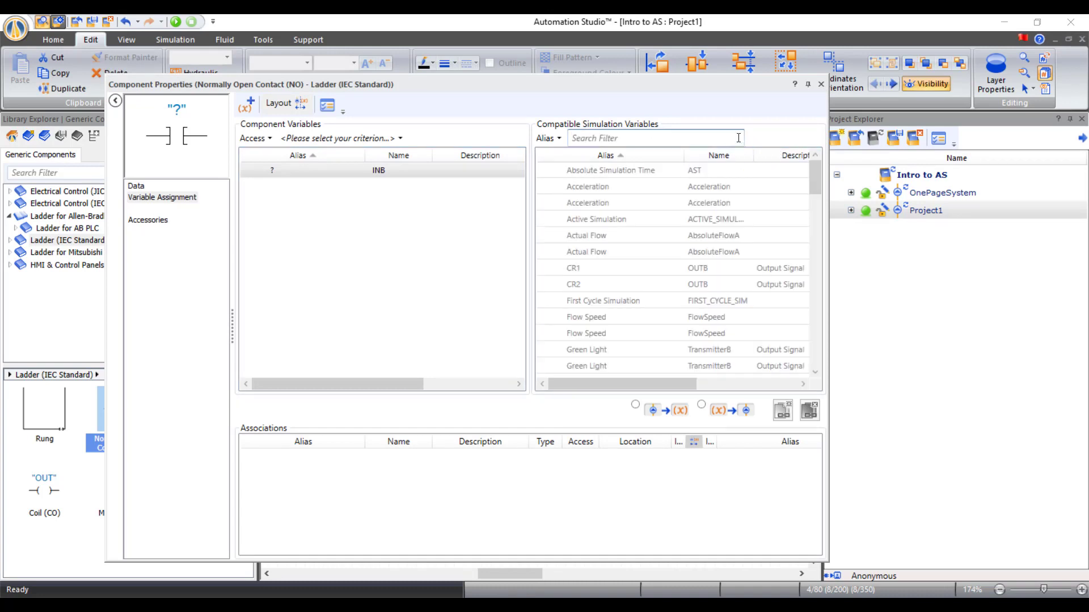
left_click(558, 138)
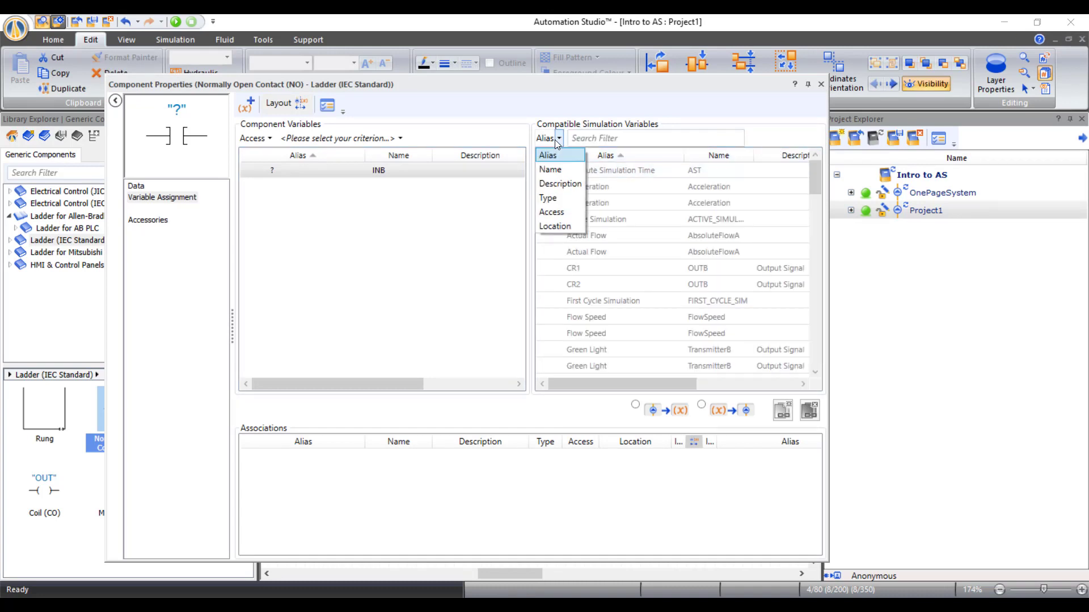
left_click(556, 225)
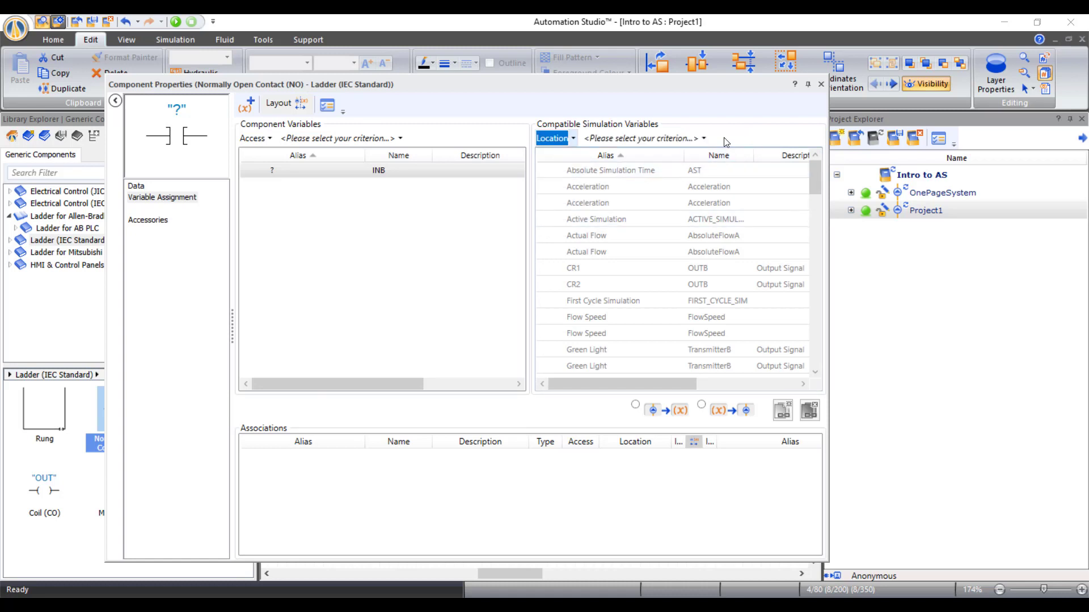
- Set the location filter to .Project1.GRP3_2.E1_2.IN0 [IN9] and link the IN0 variable to the first row's normally open contact
left_click(703, 138)
scroll(720, 225, "down", 4)
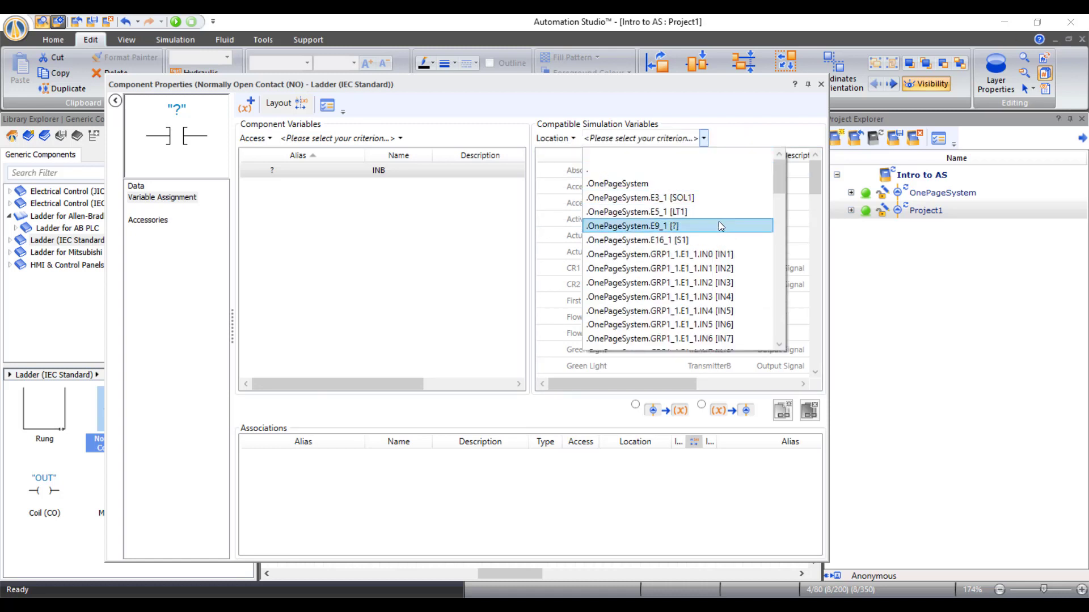
scroll(720, 227, "down", 3)
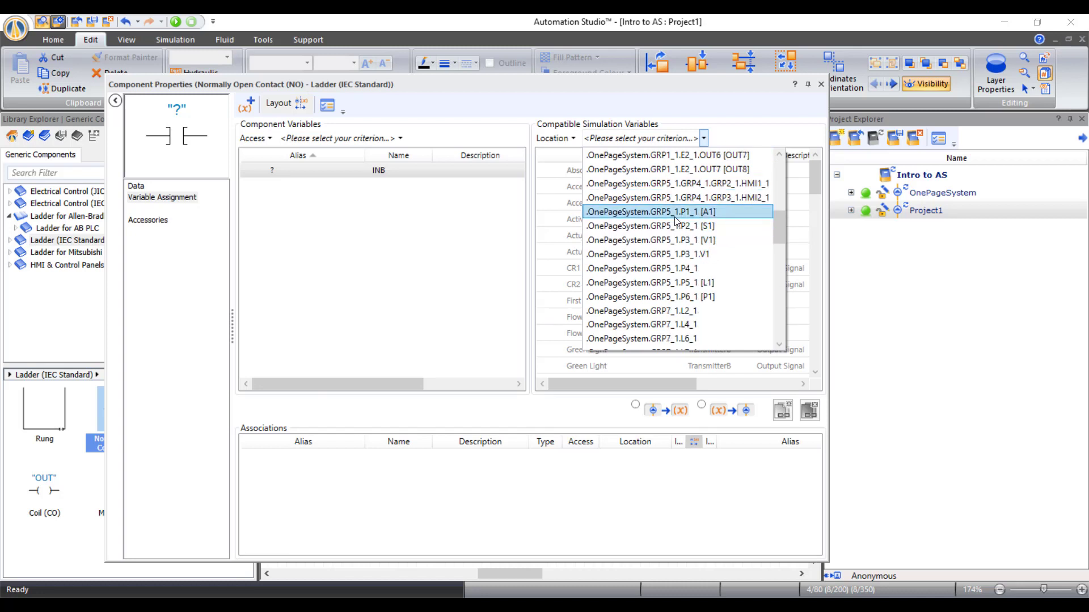
scroll(675, 221, "down", 5)
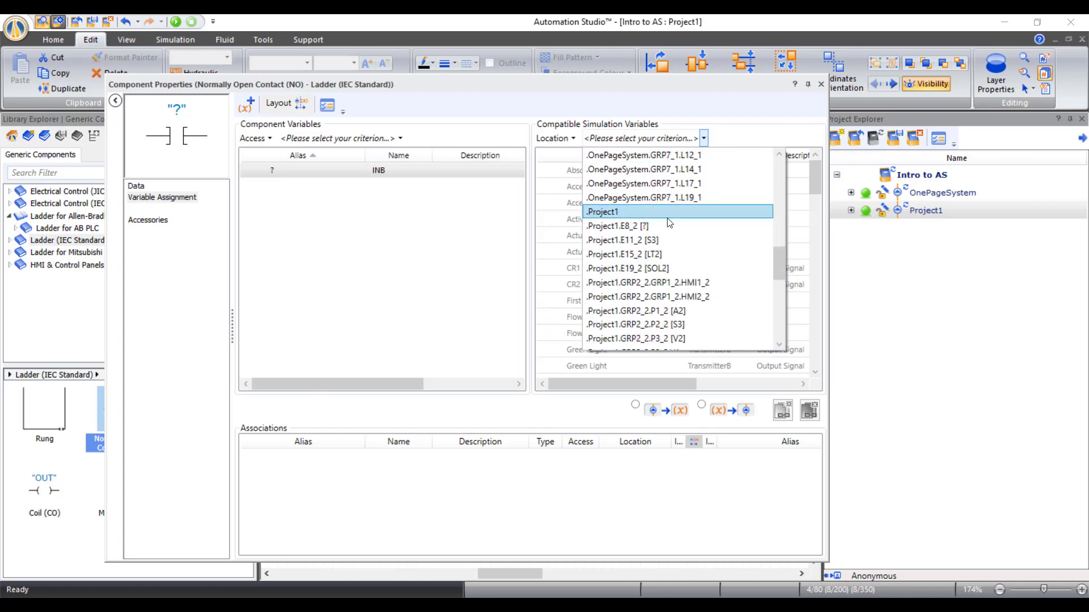
scroll(668, 244, "down", 3)
scroll(669, 249, "down", 1)
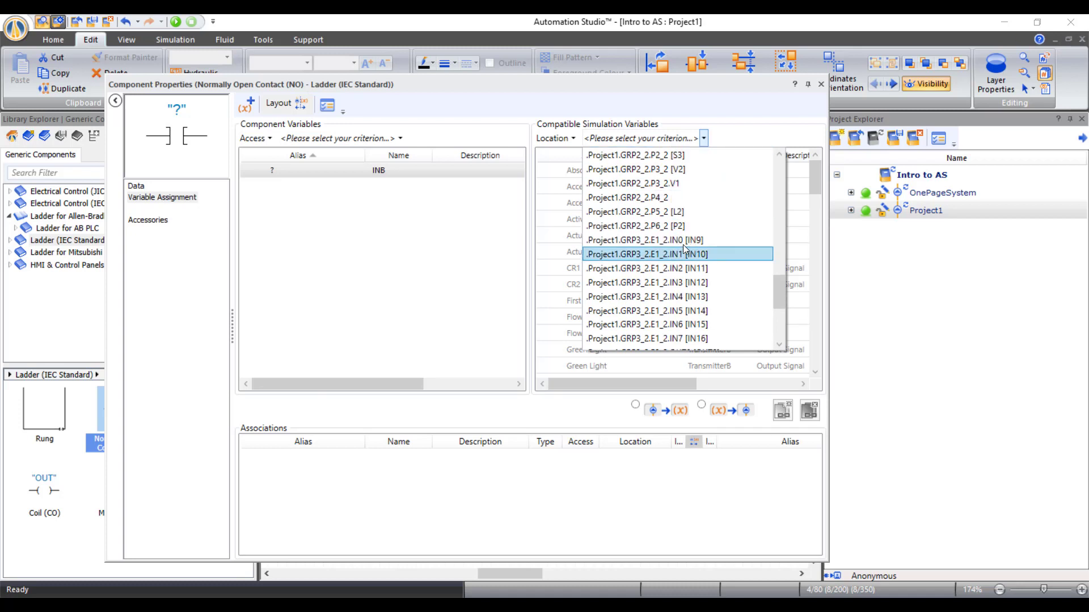
left_click(621, 242)
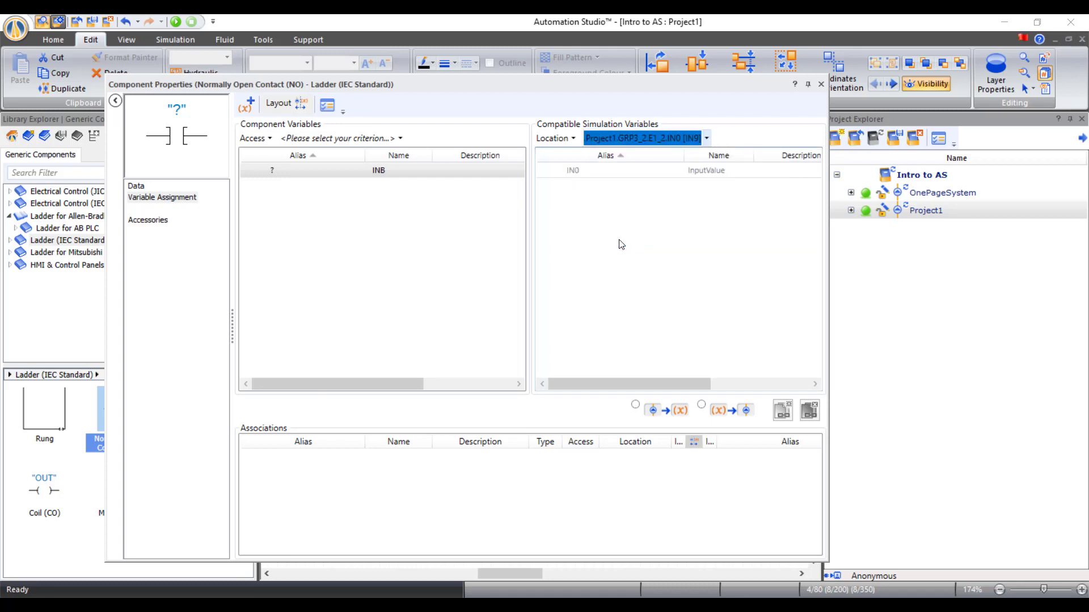
double_click(611, 177)
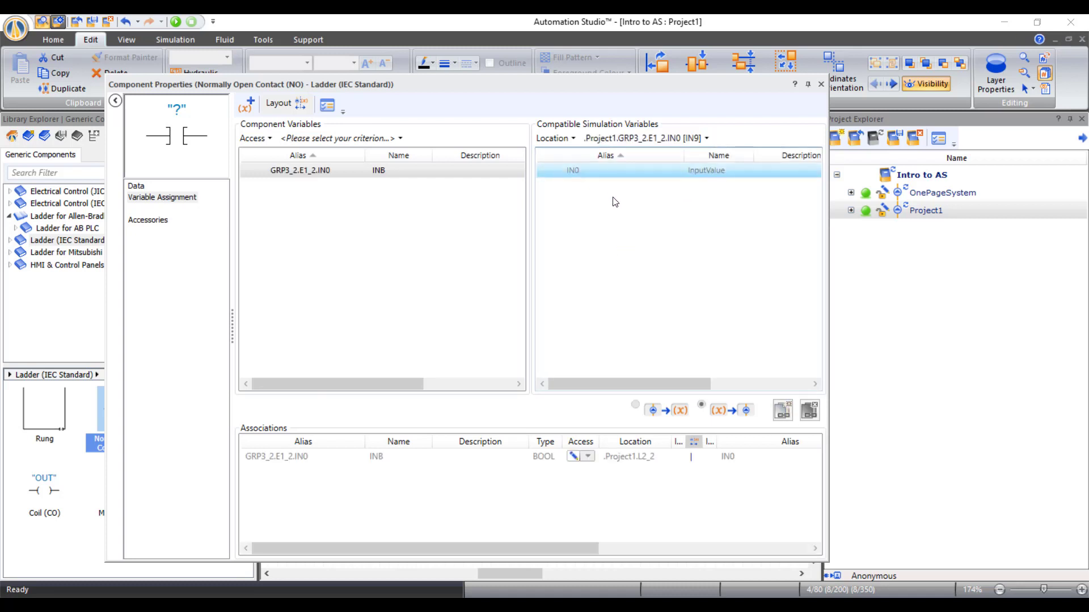
left_click(821, 83)
left_click(477, 247)
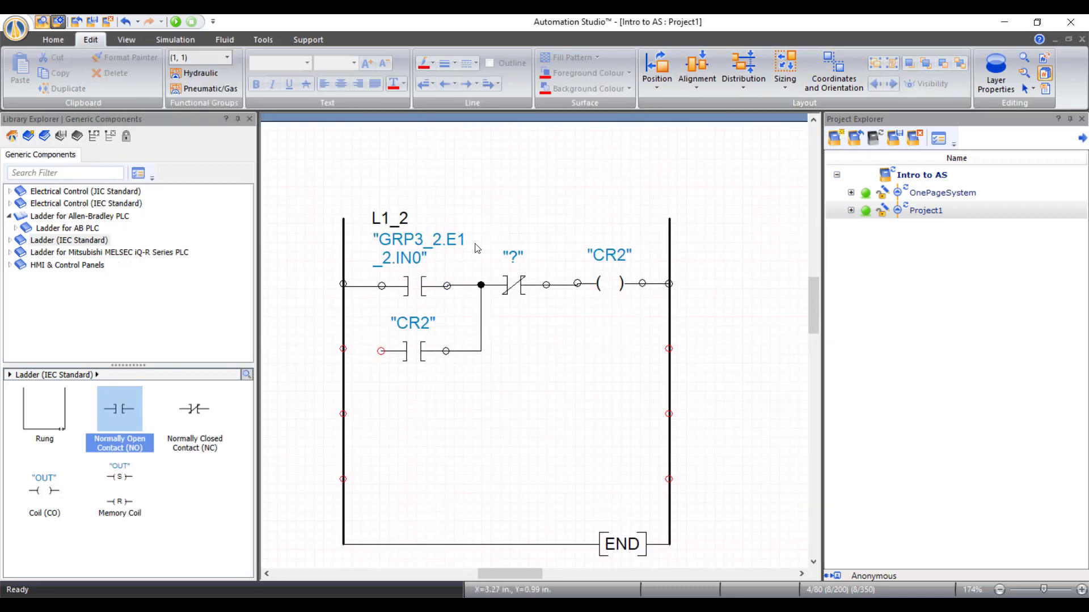
- Compare the ladder's IN0 contact with the Start contact wired to IN0 on PLC input card E1_2
scroll(420, 286, "down", 2)
scroll(421, 286, "up", 3)
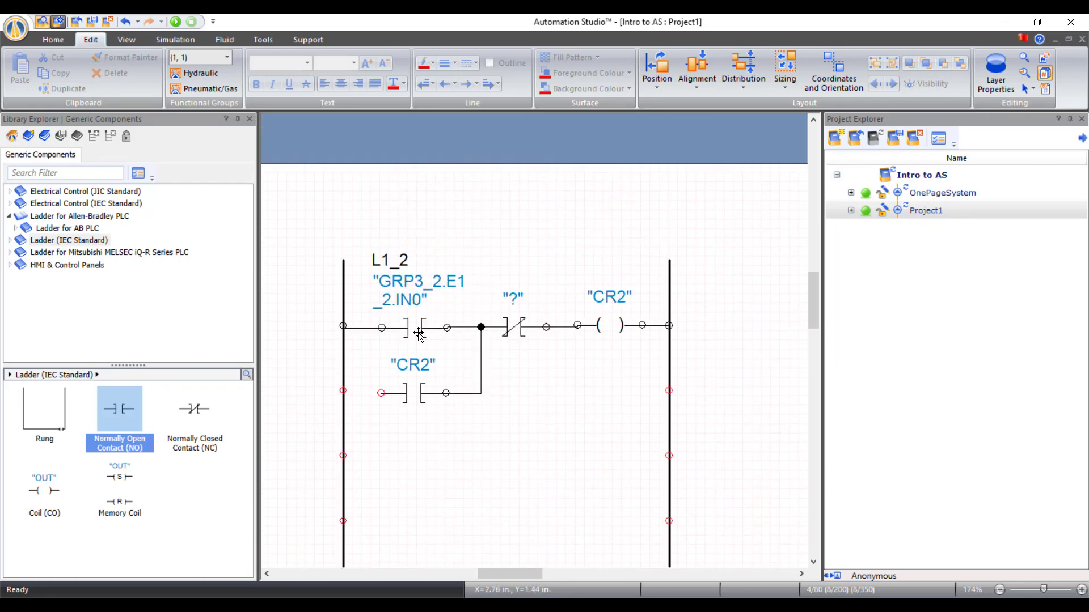
scroll(416, 320, "down", 2)
scroll(416, 319, "up", 2)
scroll(418, 301, "down", 6)
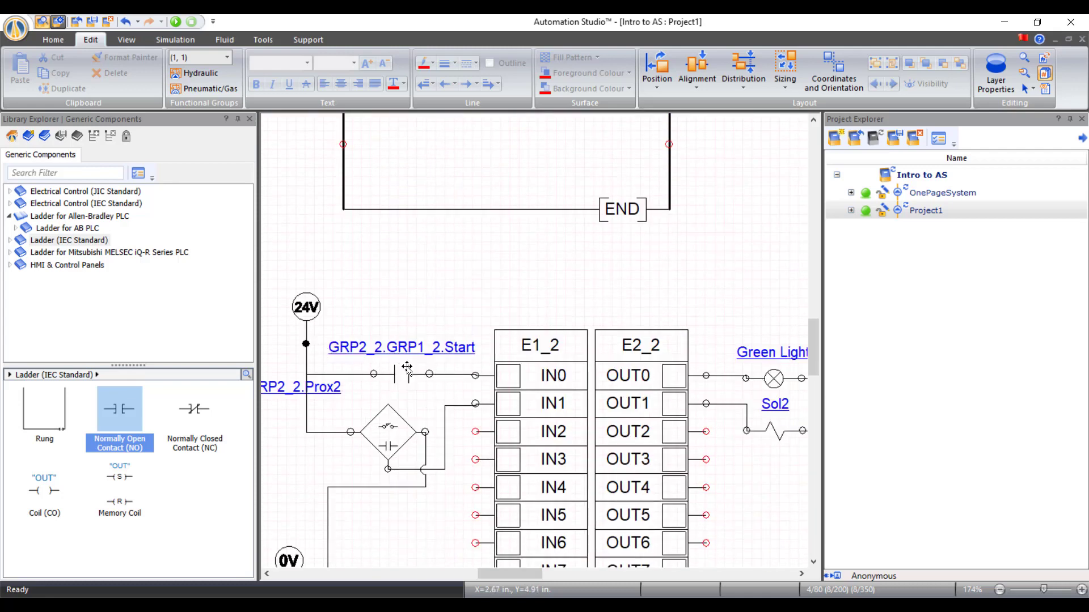
scroll(406, 372, "up", 5)
scroll(501, 371, "down", 4)
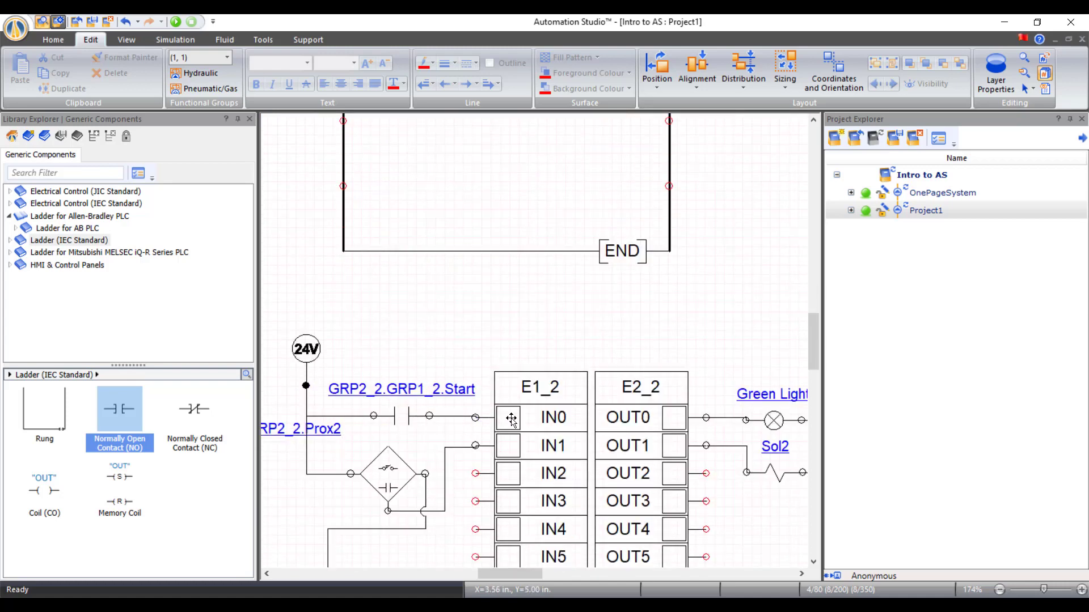
scroll(519, 418, "up", 3)
scroll(519, 418, "down", 2)
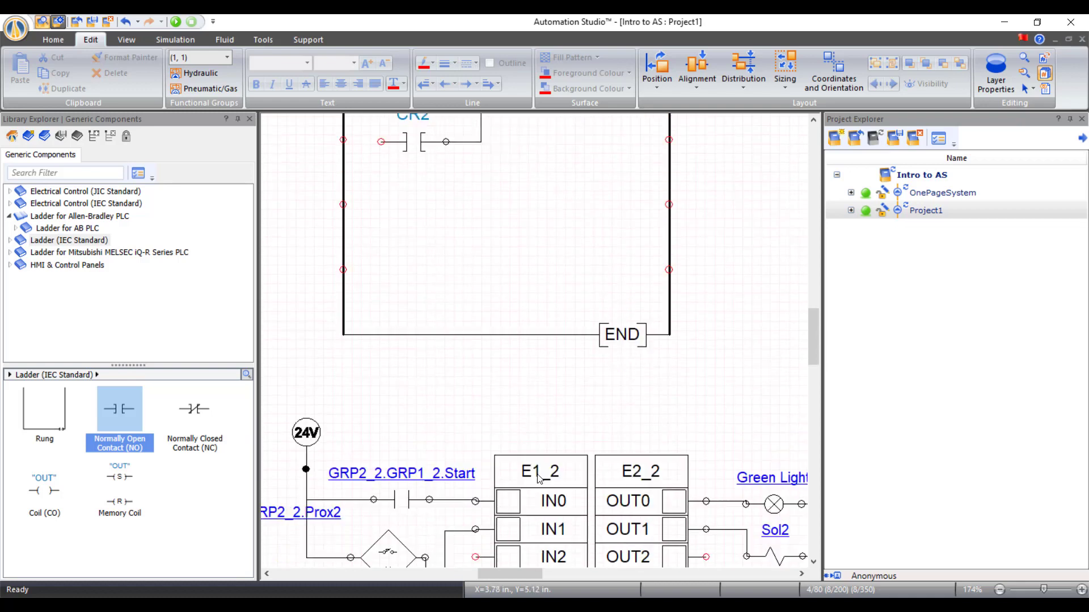
scroll(527, 442, "up", 5)
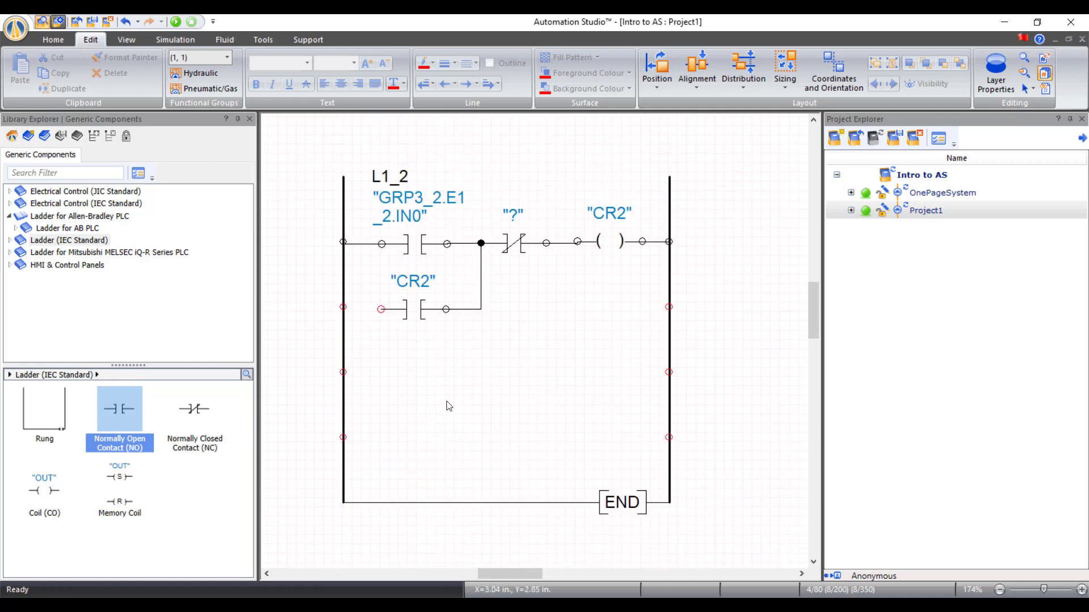
- Check which input of PLC card E1_2 the Prox2 sensor is wired to for the unassigned normally closed contact
scroll(516, 270, "down", 5)
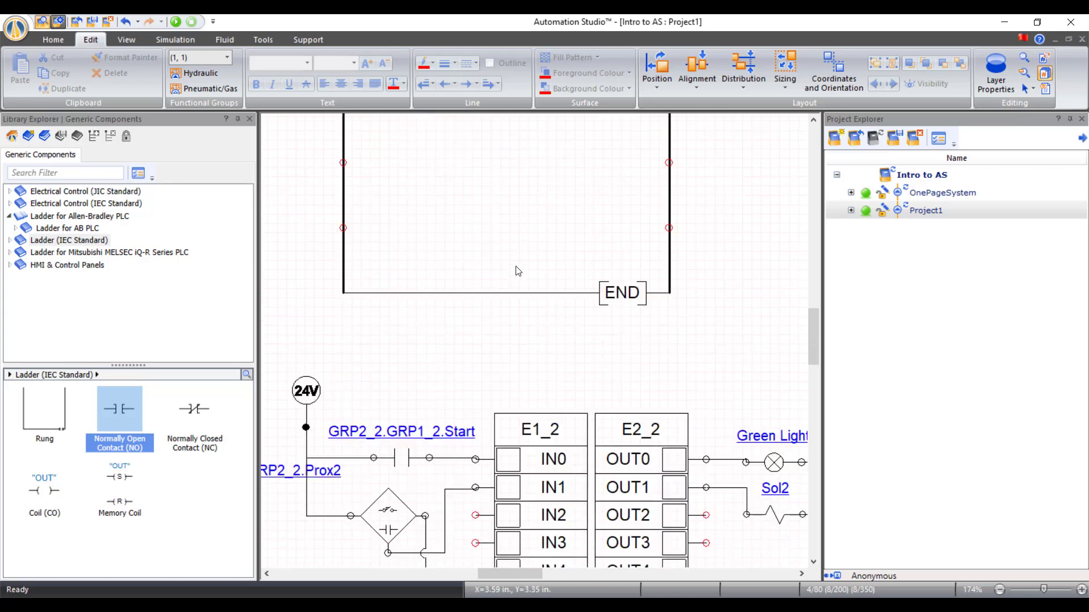
scroll(517, 274, "up", 4)
scroll(517, 274, "down", 4)
scroll(517, 274, "up", 4)
scroll(517, 273, "down", 6)
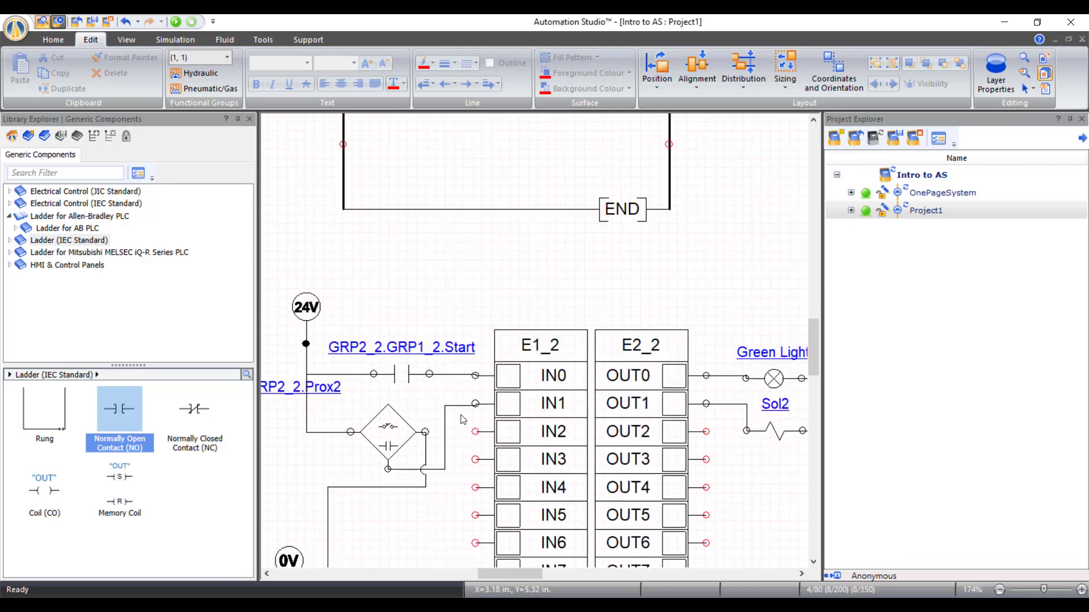
scroll(405, 366, "up", 4)
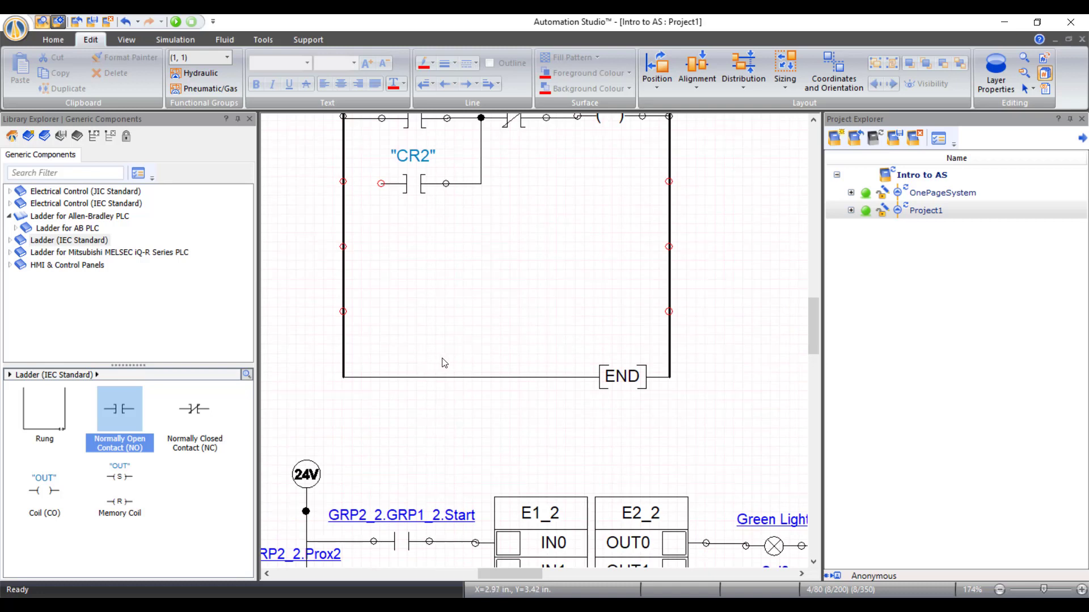
scroll(532, 288, "up", 2)
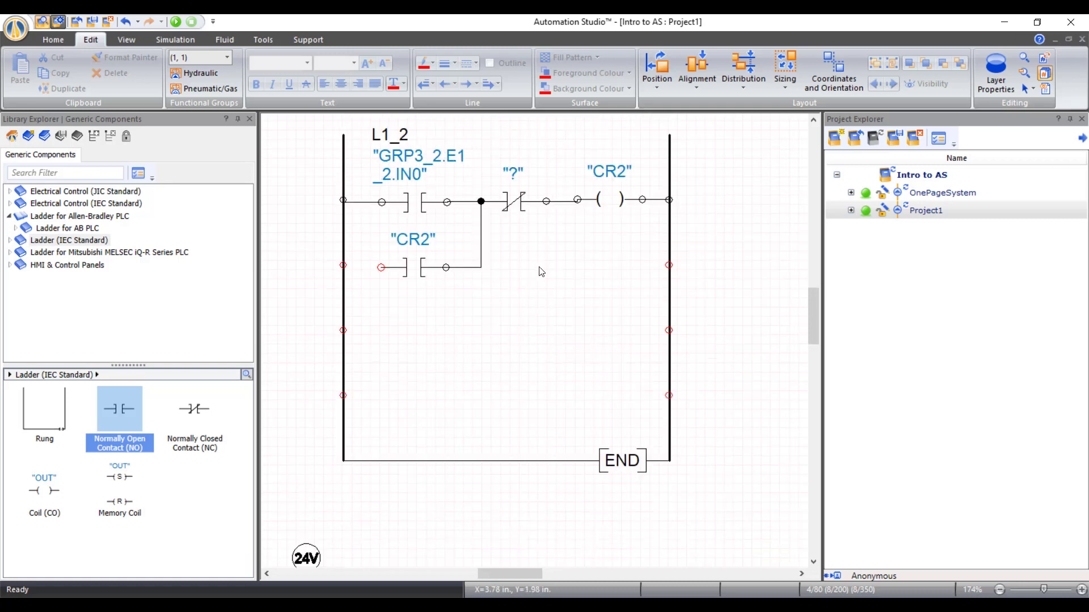
- Filter the normally closed contact's compatible variables by location .Project1.GRP3_2.E1_2.IN1 [IN10] and link the IN1 variable to it
double_click(519, 205)
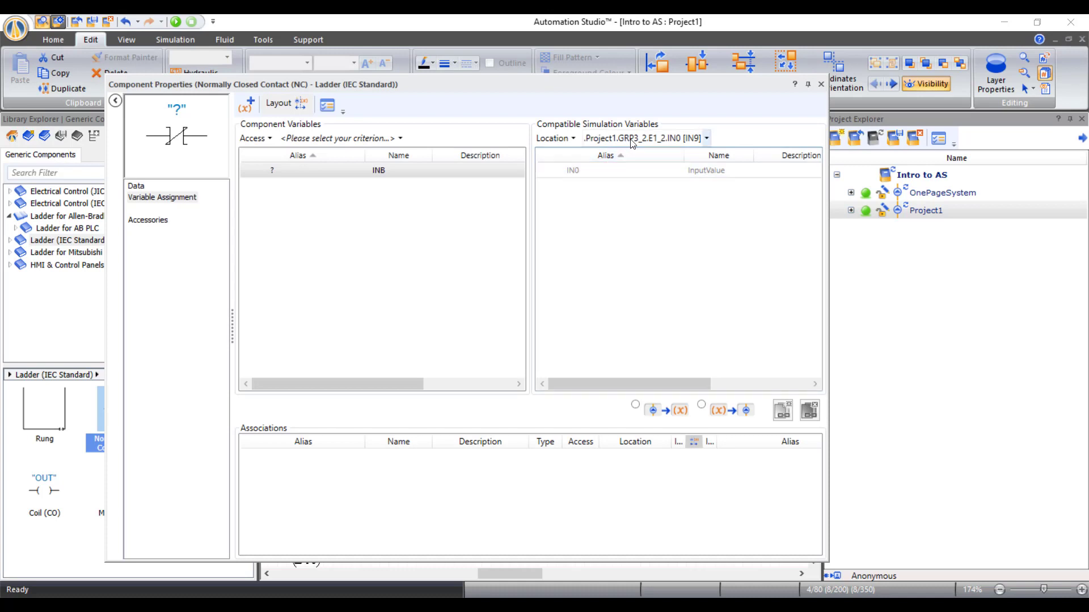
left_click(706, 138)
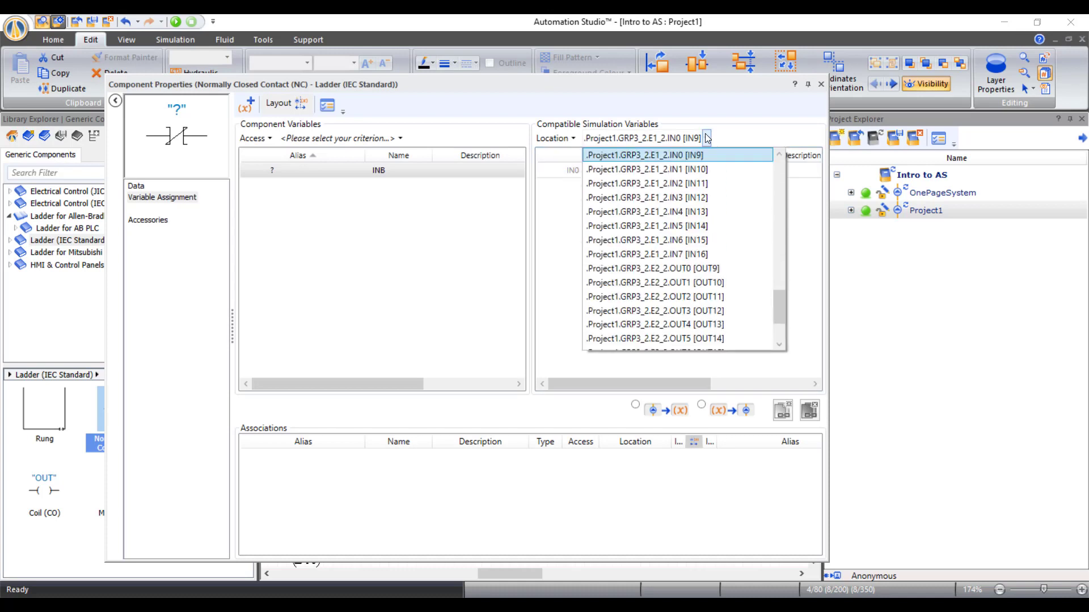
left_click(706, 169)
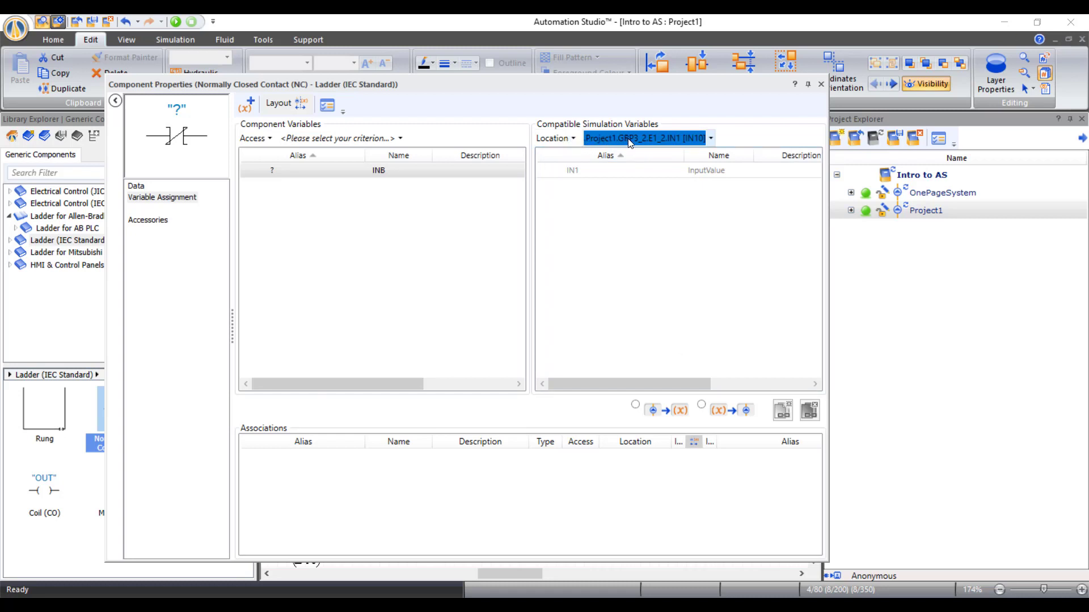
left_click(572, 140)
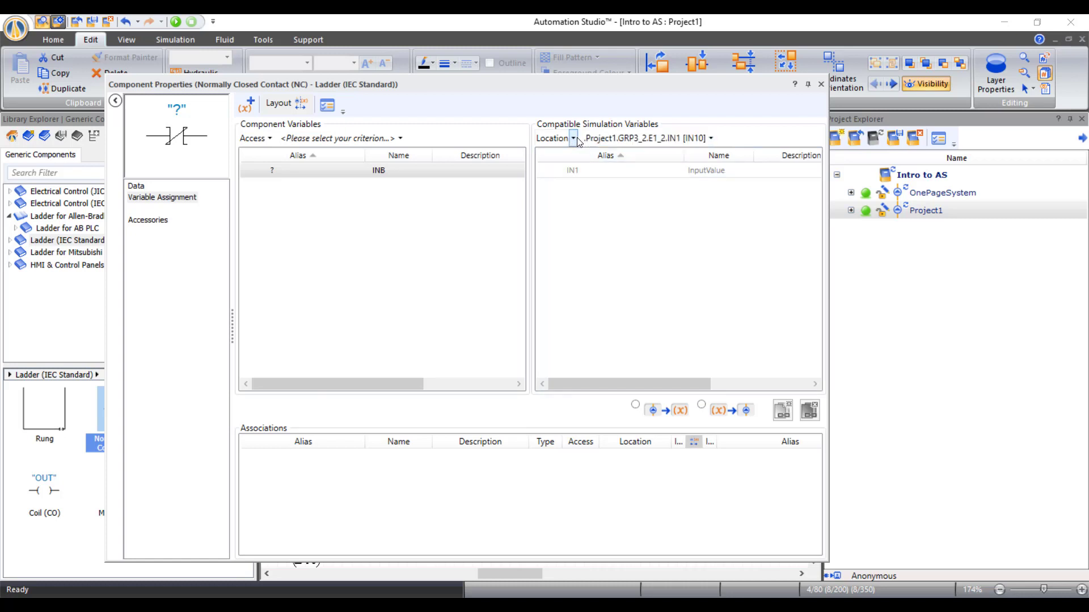
left_click(573, 227)
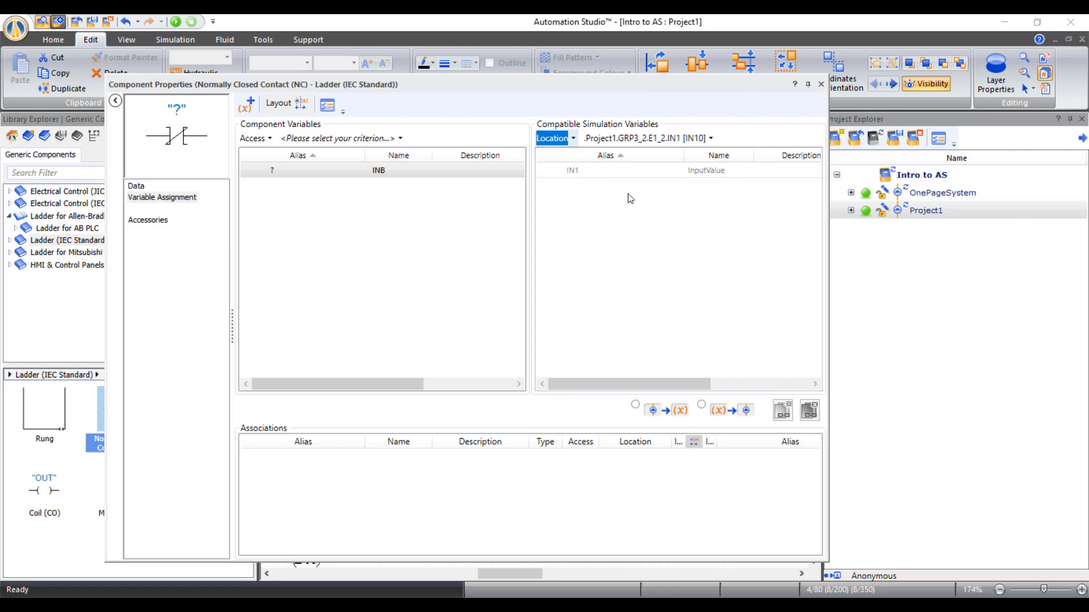
double_click(605, 170)
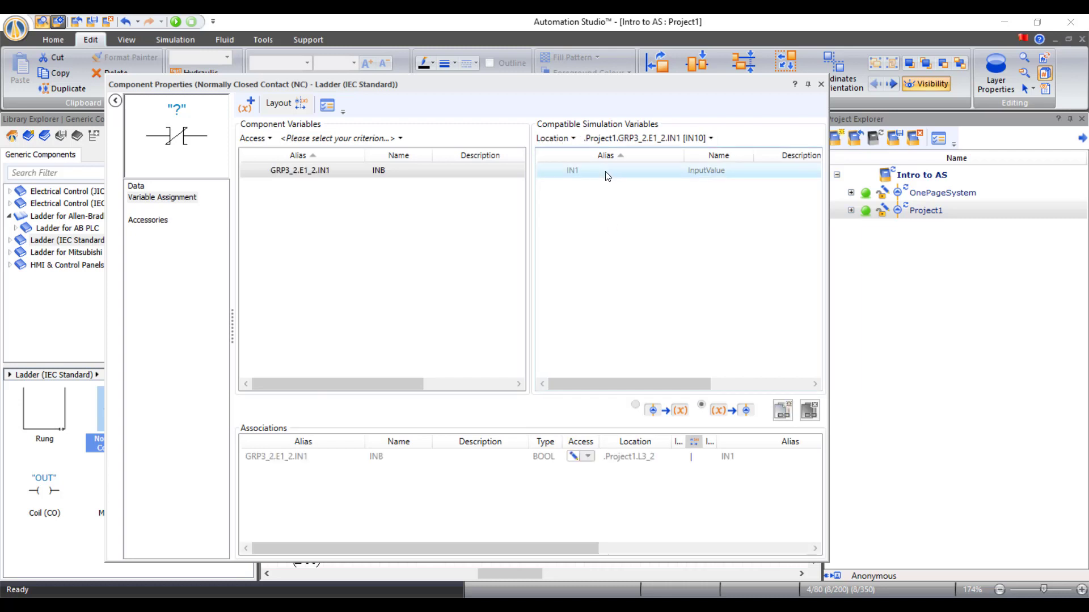
left_click(821, 84)
left_click(601, 272)
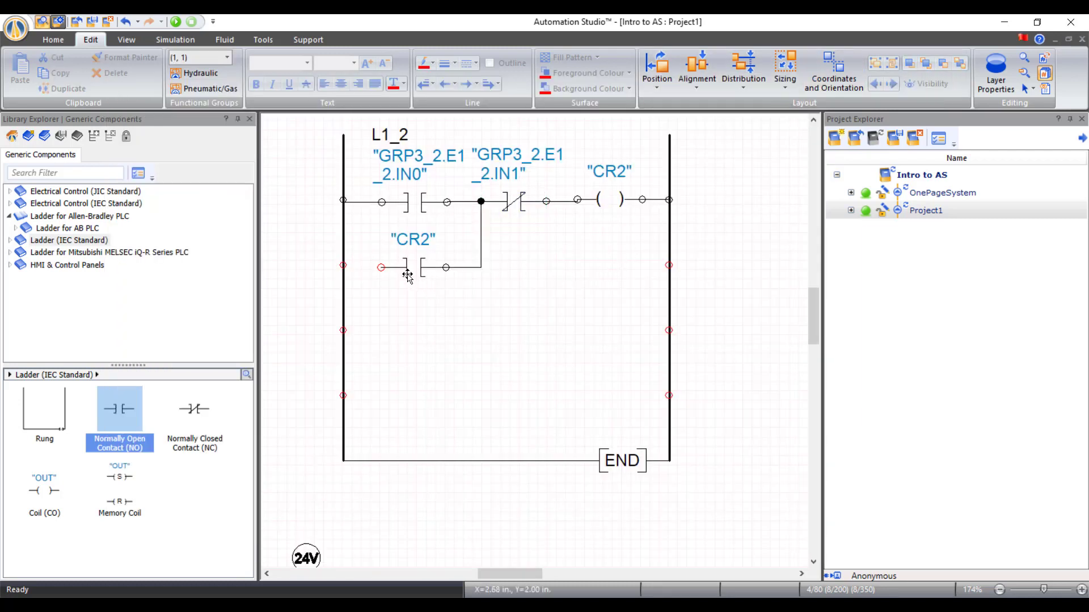
- Wire the CR2 contact's open input to the ladder's left rail
left_click_drag(364, 268, 342, 265)
scroll(508, 257, "down", 1)
scroll(508, 243, "up", 1)
scroll(508, 243, "up", 2)
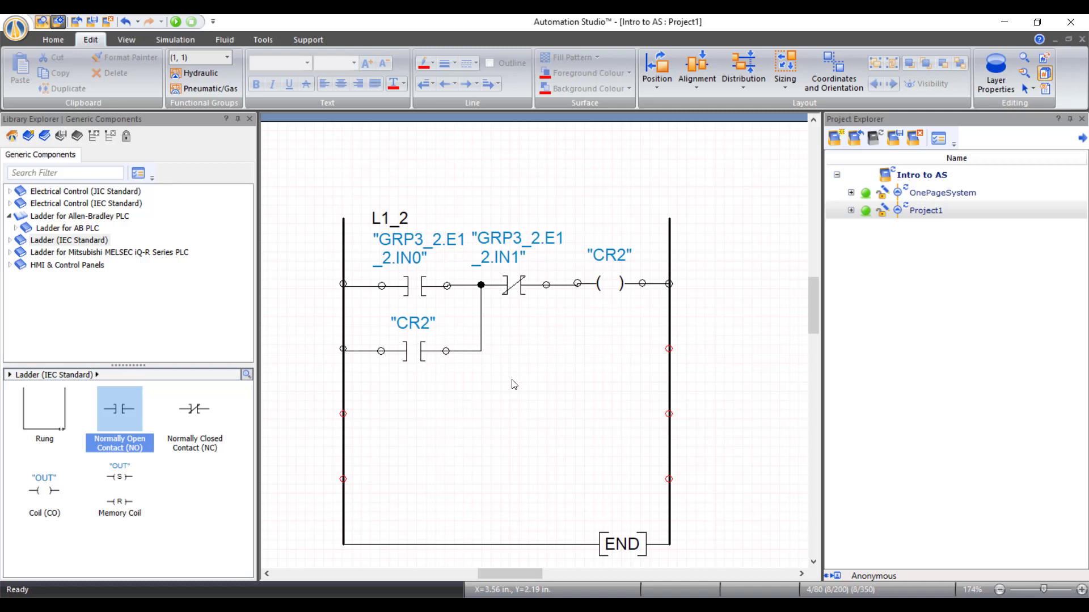
- Add a normally open contact below the CR2 contact on the ladder's second row
scroll(533, 340, "down", 1)
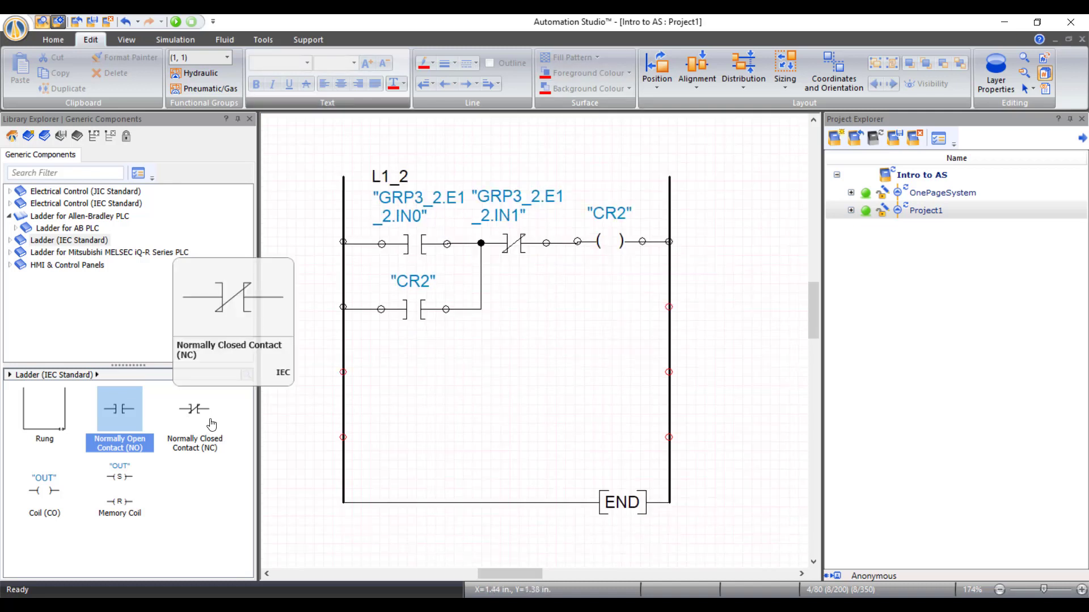
scroll(379, 473, "down", 1)
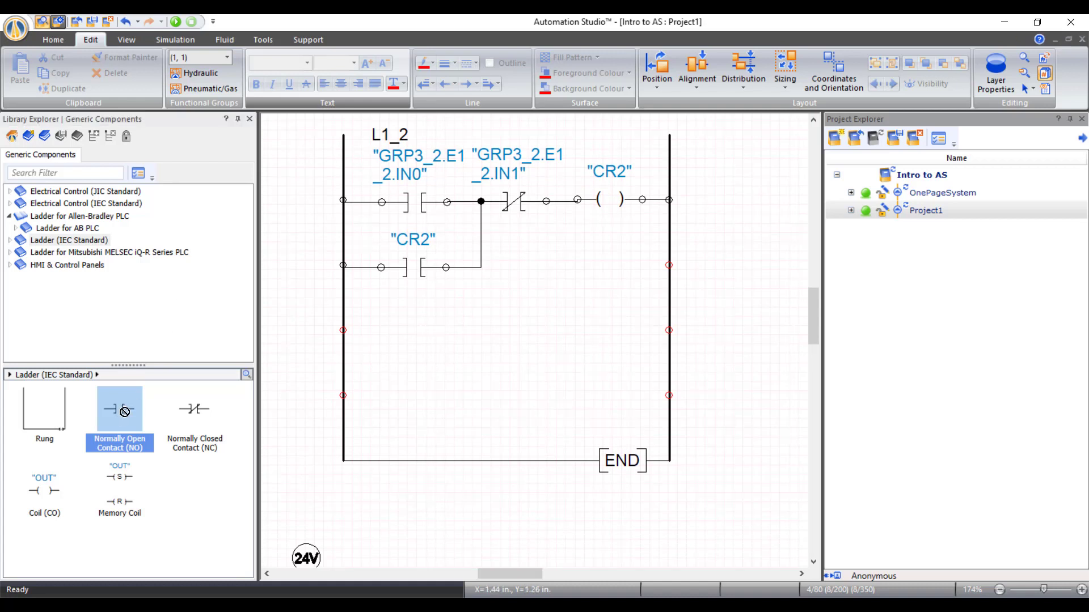
left_click_drag(119, 409, 423, 321)
- List the new normally open contact's compatible variables by alias and link the CR2 output variable to it
double_click(416, 330)
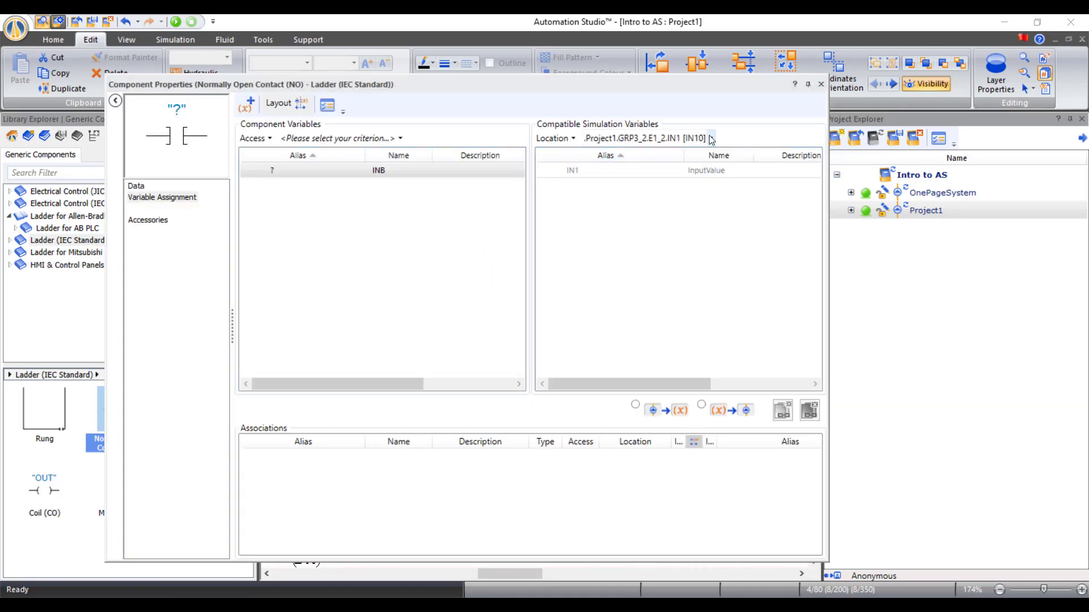
left_click(710, 139)
left_click(551, 143)
left_click(572, 139)
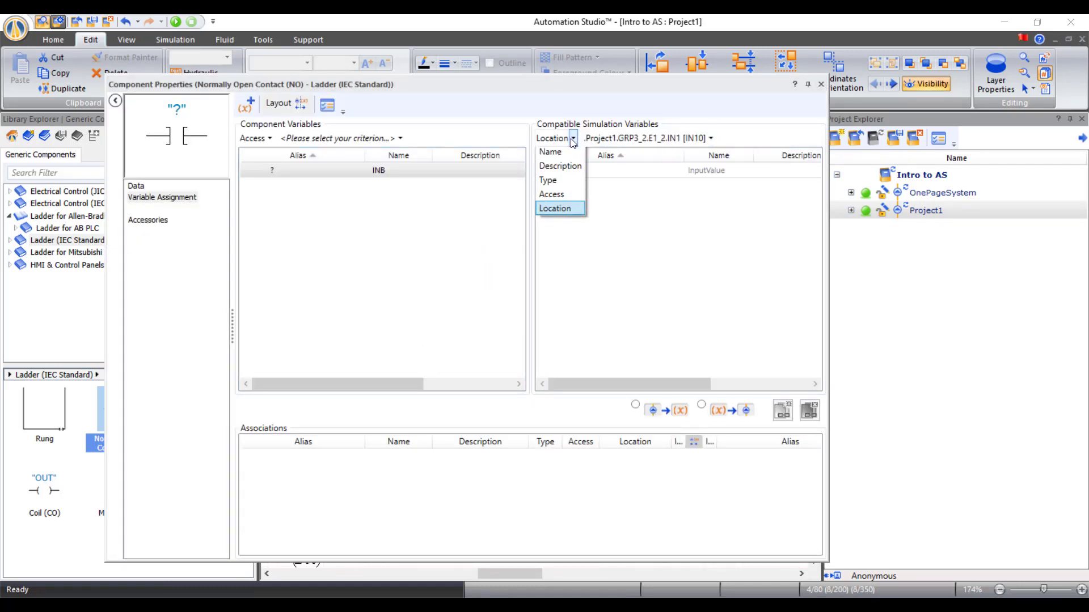
left_click(562, 160)
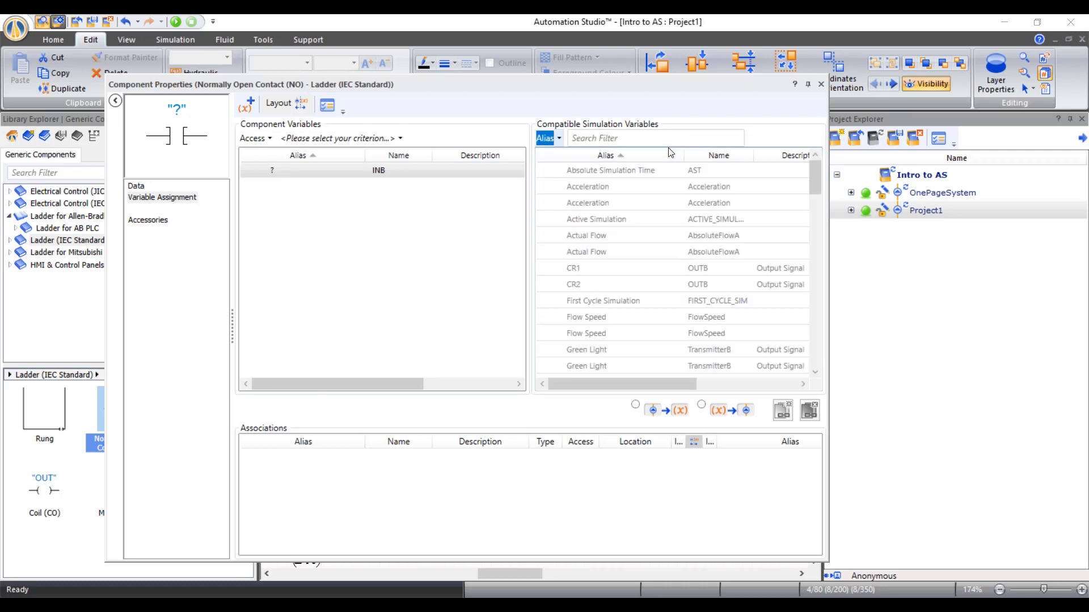
double_click(608, 290)
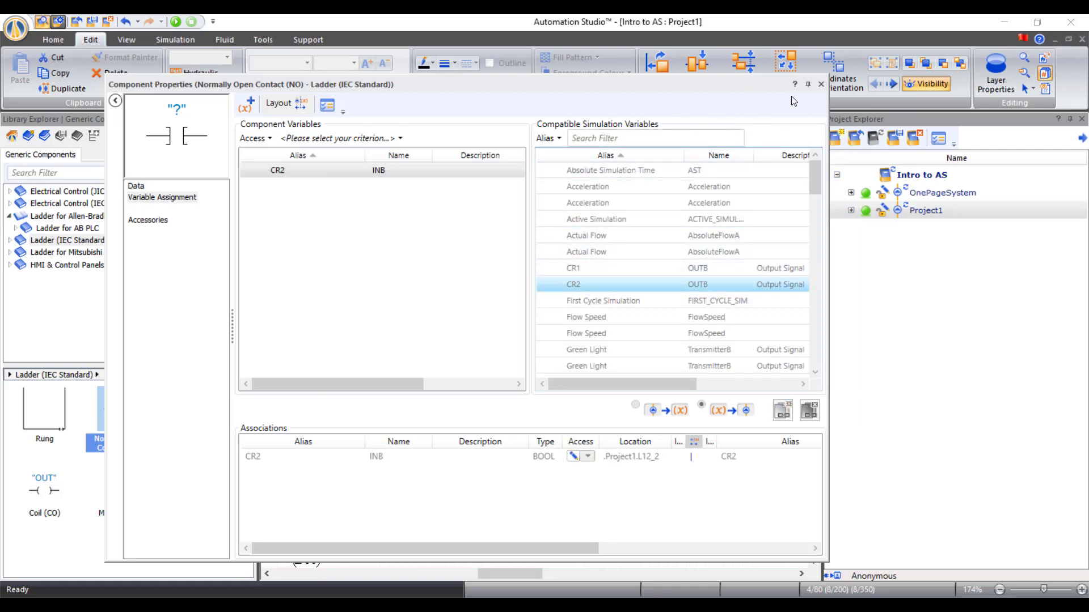
left_click(821, 84)
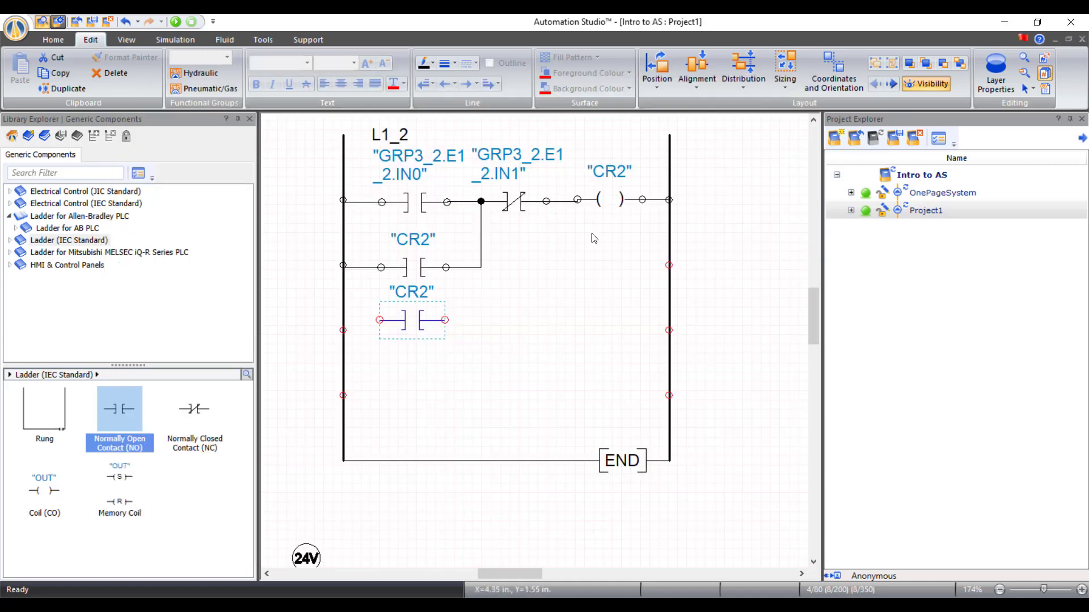
- Connect the new CR2 contact to the left rail's third connection point
left_click(414, 319)
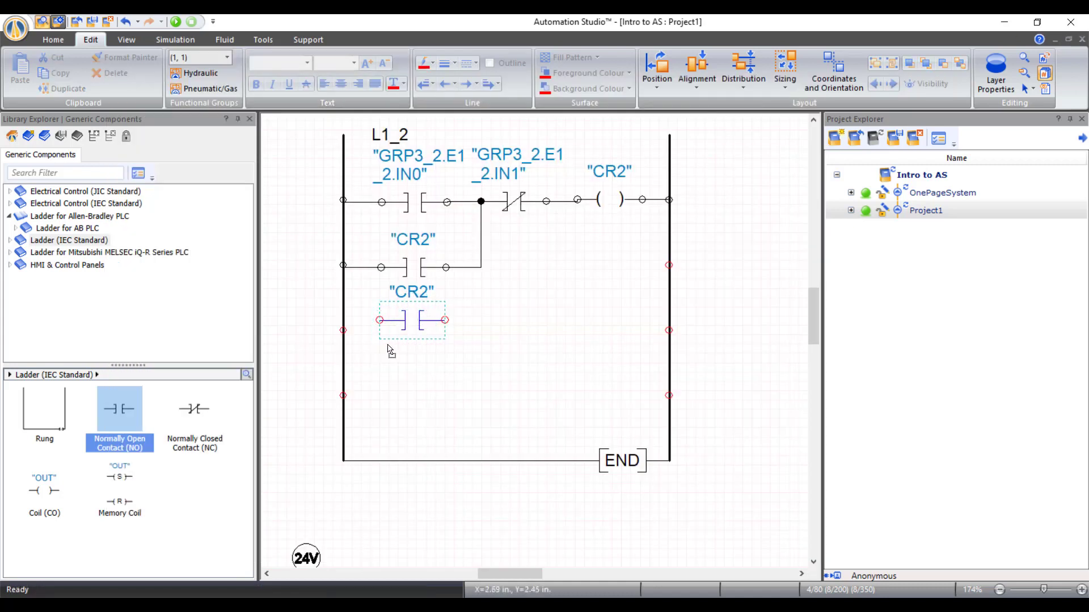
left_click_drag(388, 349, 373, 367)
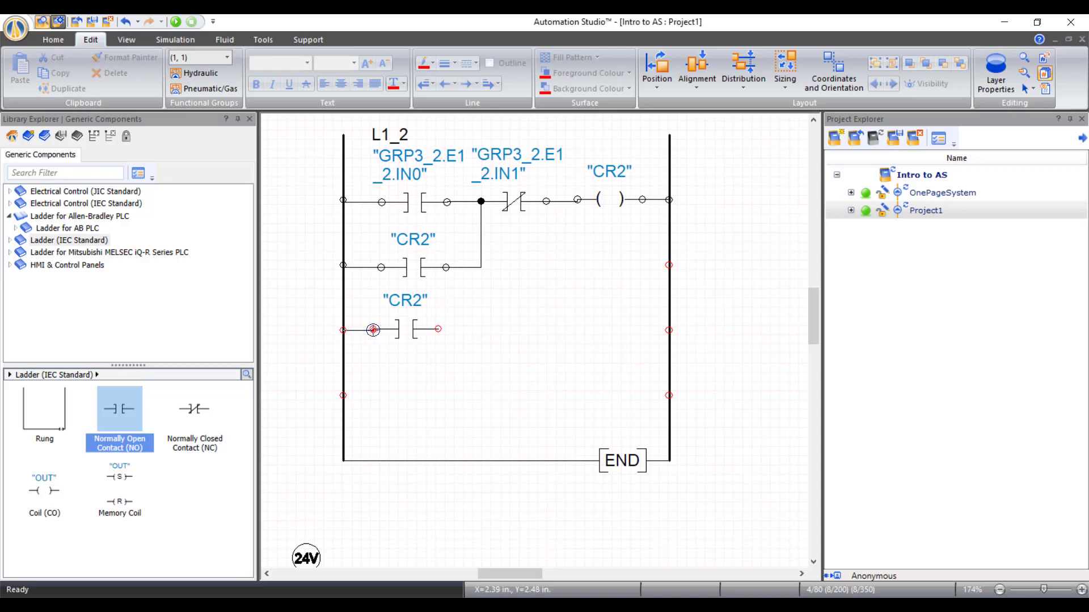
left_click_drag(373, 330, 373, 330)
- Place a coil on the ladder's third row opposite the CR2 contact, leaving its alias as OUT
scroll(359, 360, "down", 5)
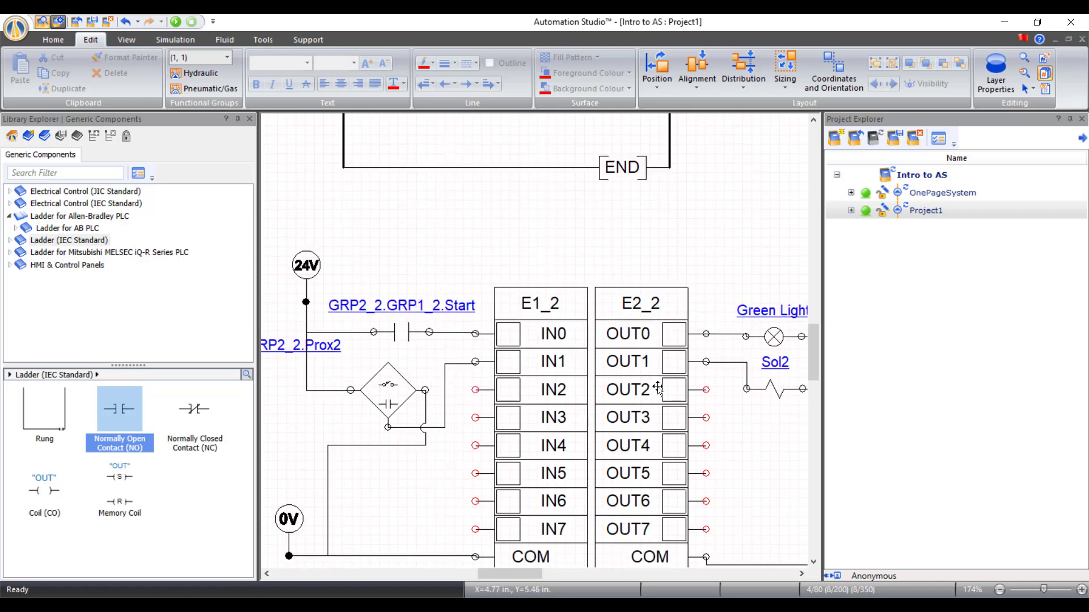
mouse_move(528, 578)
left_mouse_down()
mouse_move(547, 579)
mouse_move(497, 580)
mouse_move(511, 578)
left_mouse_up()
scroll(531, 378, "up", 4)
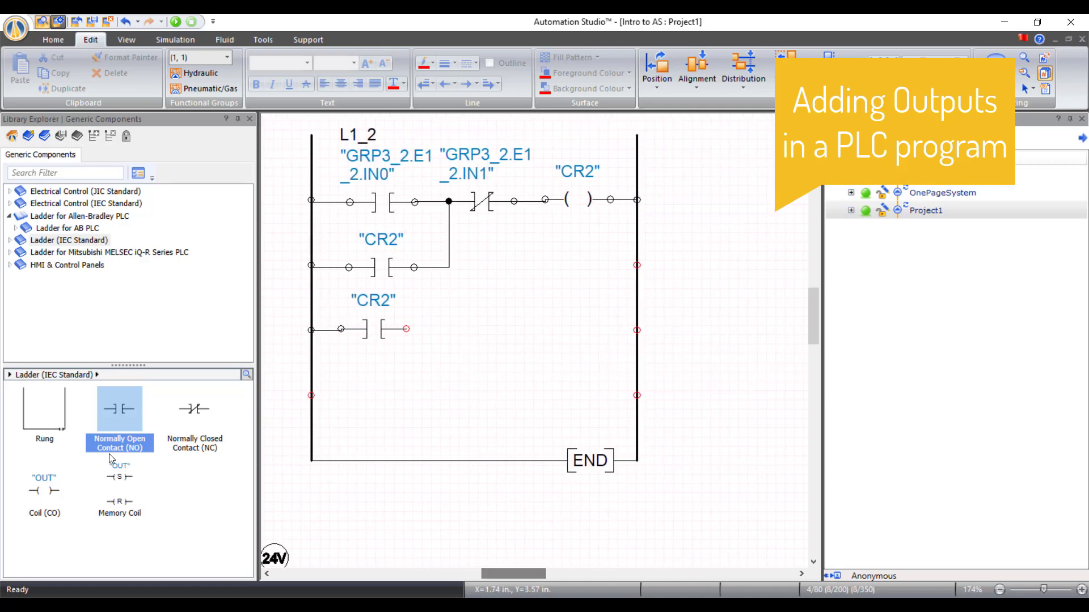
left_click_drag(45, 487, 578, 318)
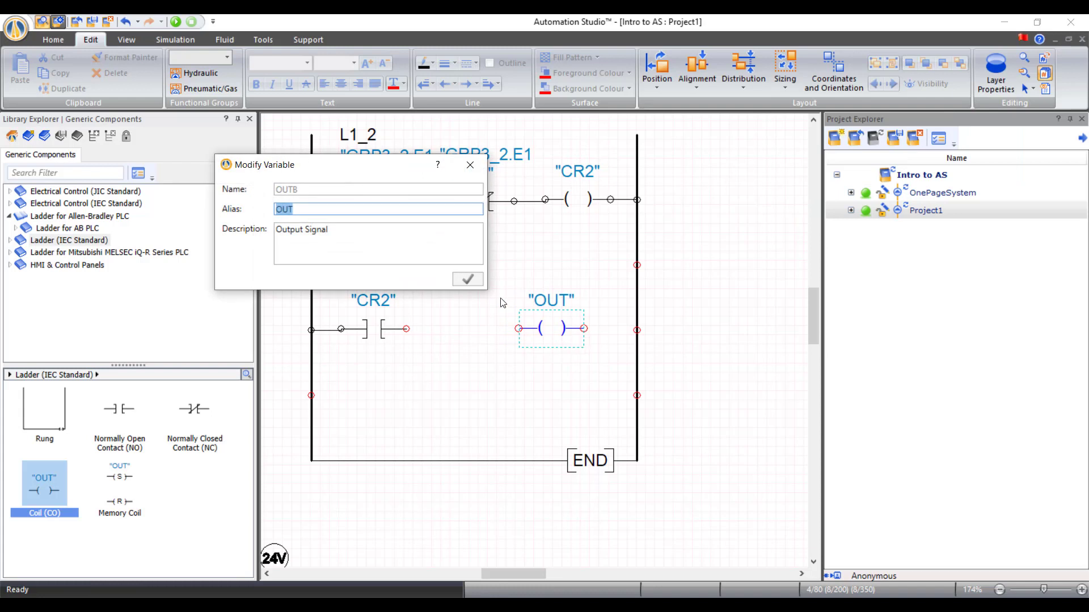
key("Right")
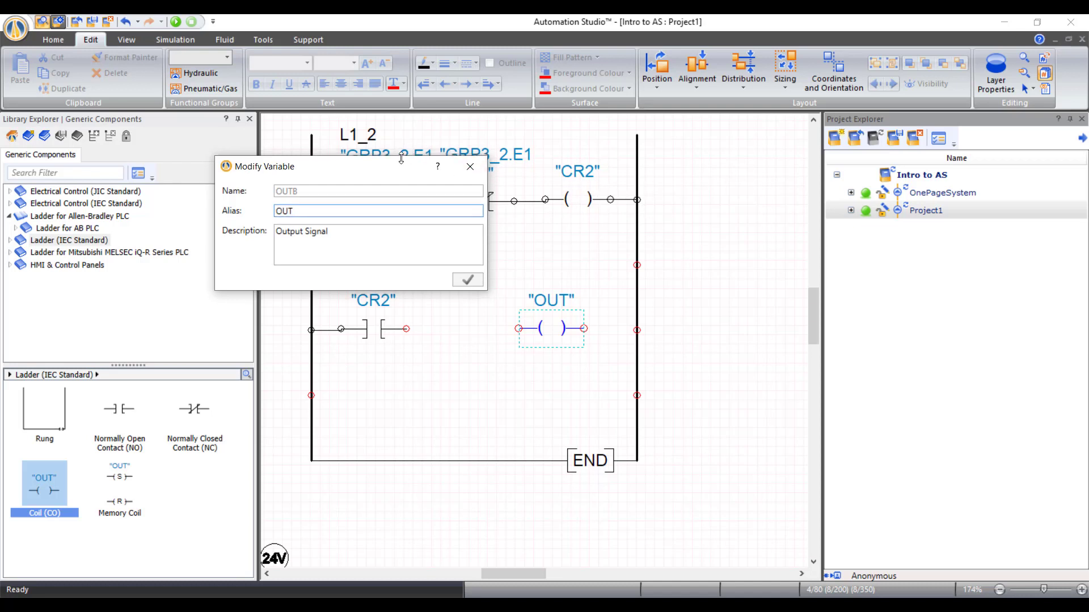
left_click_drag(401, 158, 248, 147)
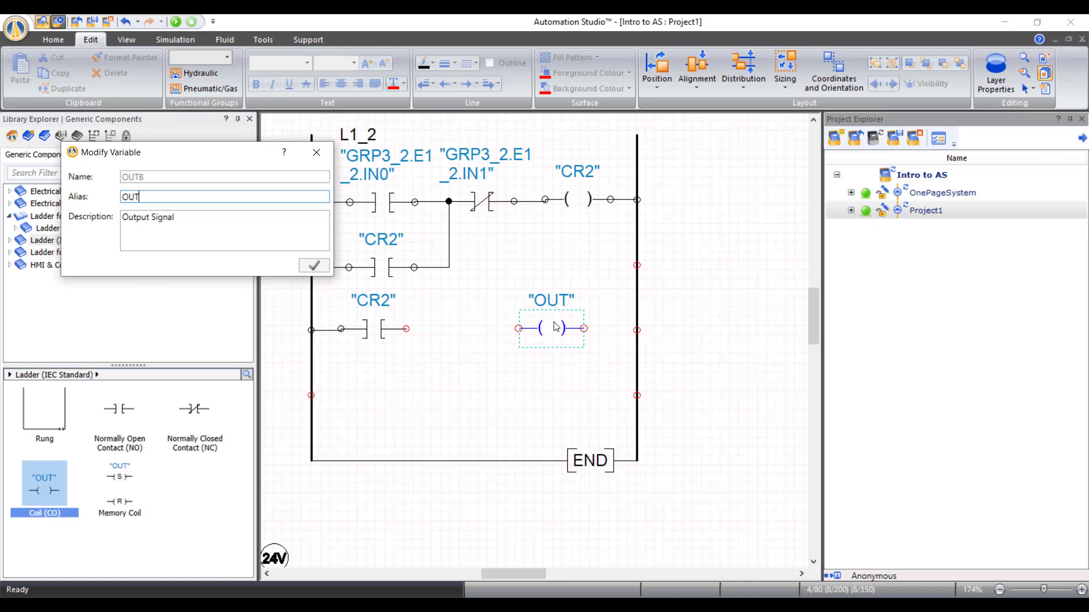
left_click(320, 161)
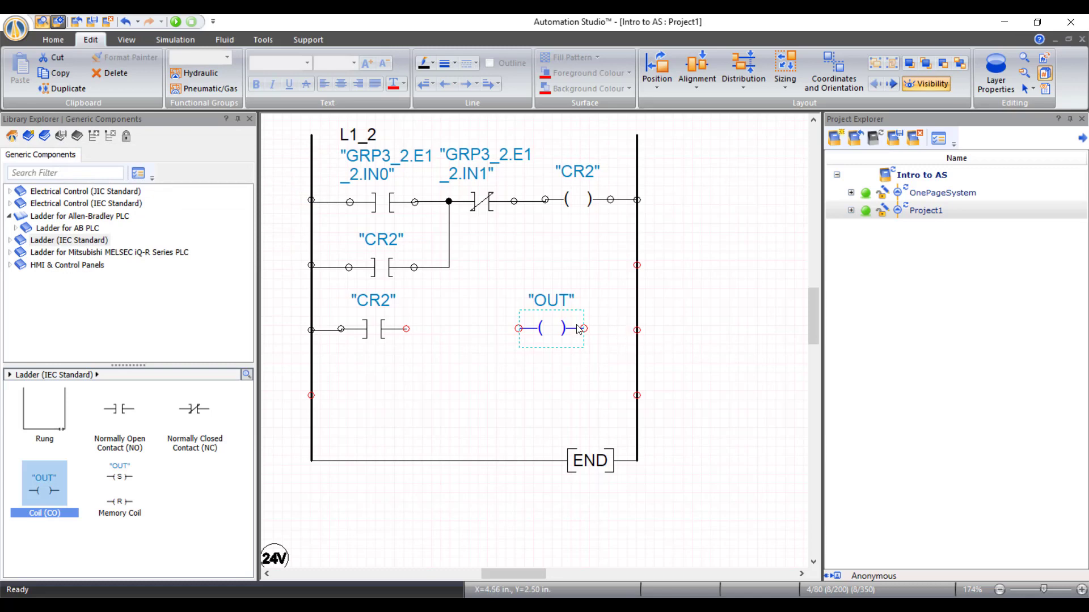
- Open the OUT coil's variable assignment and set its compatible variables to be filtered by location
scroll(715, 391, "down", 3)
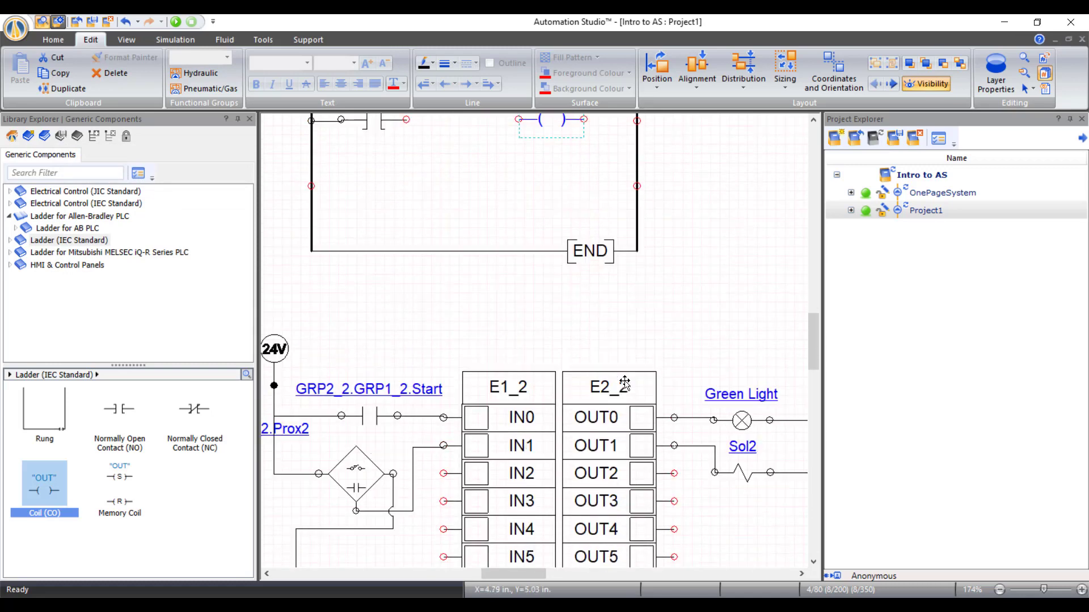
scroll(608, 413, "up", 2)
double_click(554, 251)
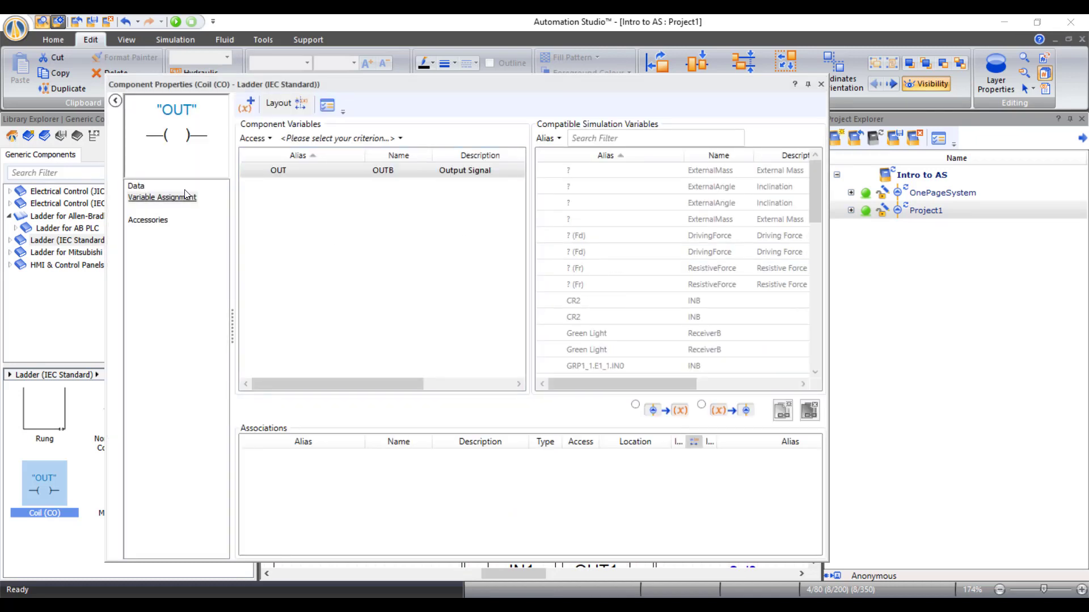
left_click(272, 176)
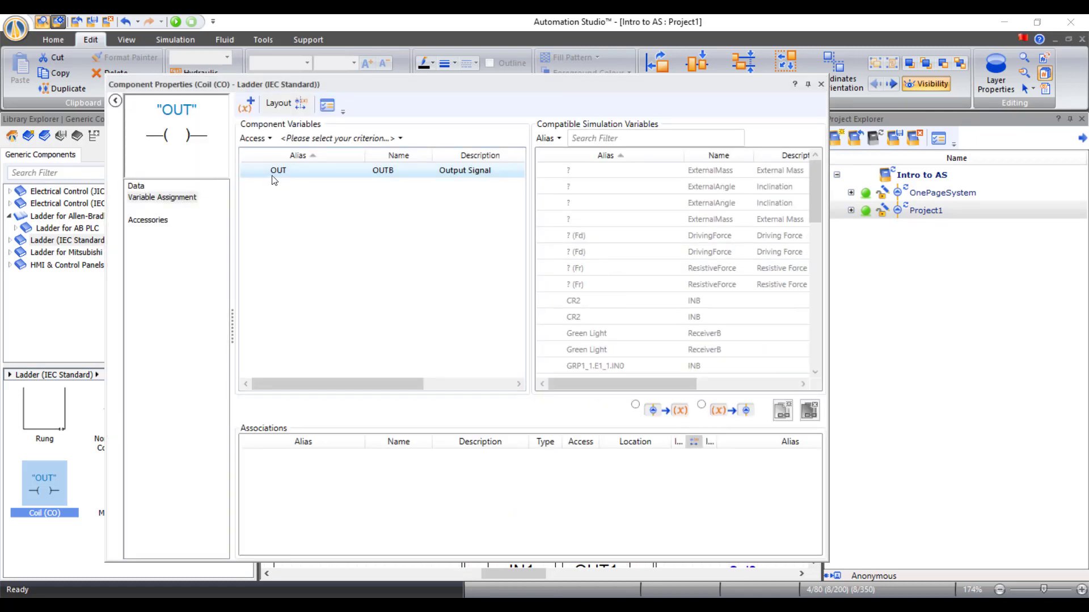
left_click(559, 138)
left_click(567, 227)
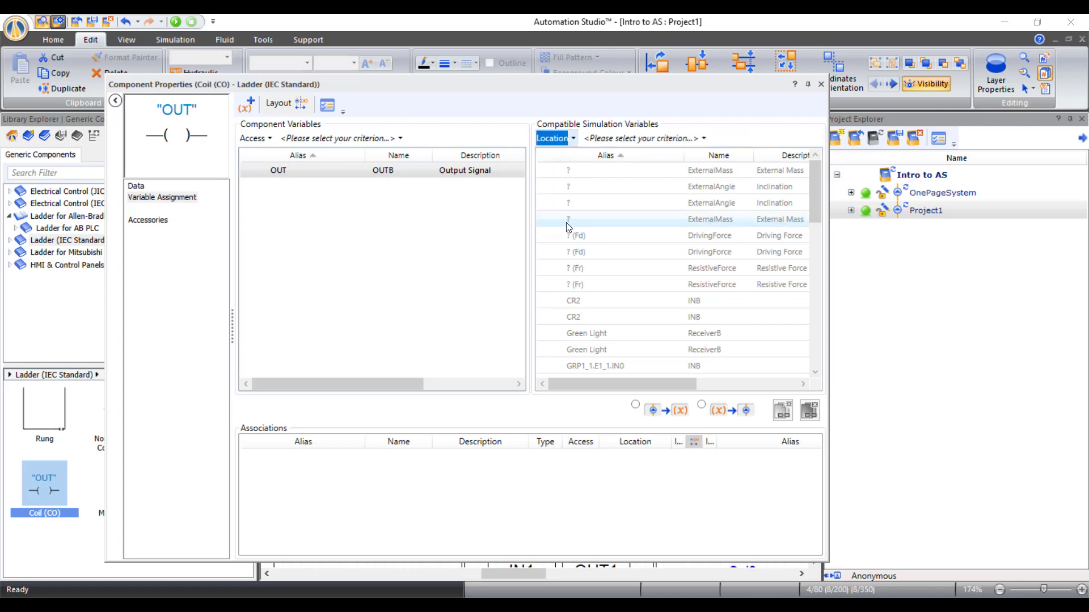
- Choose location .Project1.GRP3_2.E2_2.OUT0 [OUT9] and link the OUT0 variable to the coil
left_click(704, 139)
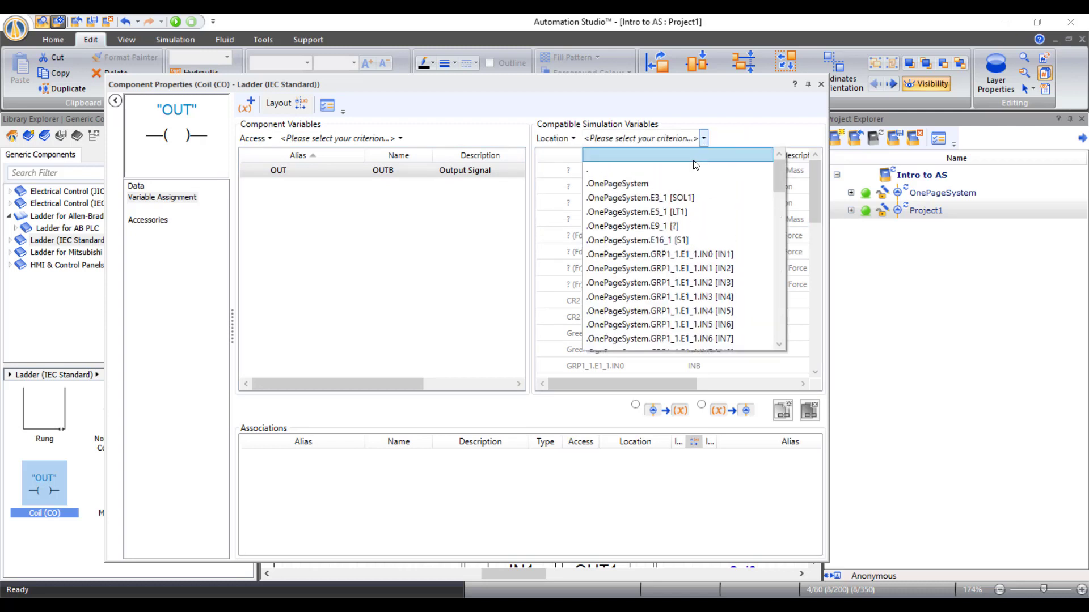
scroll(683, 256, "down", 1)
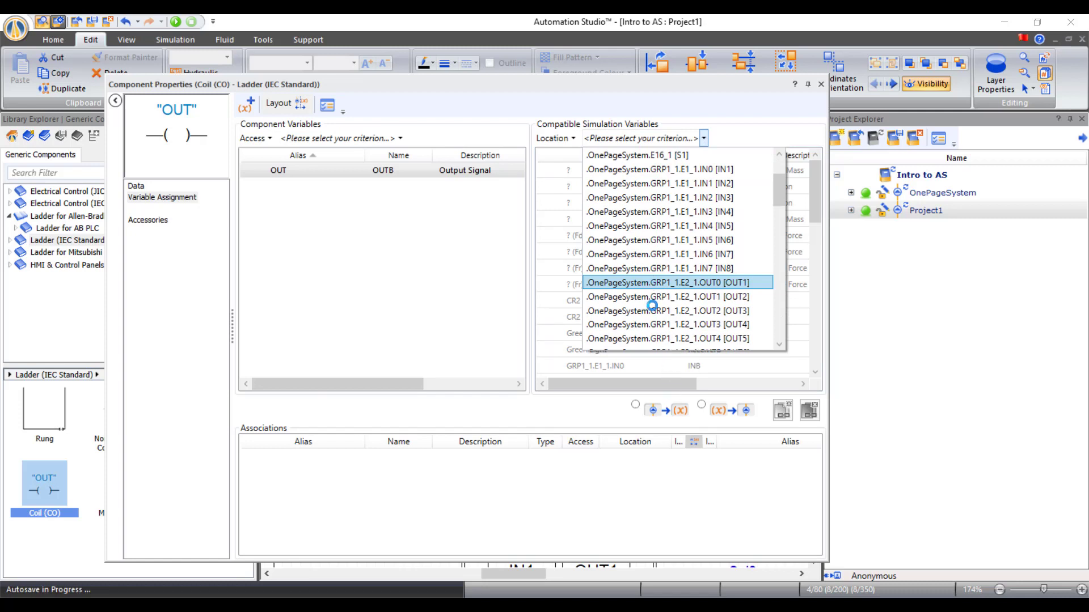
scroll(642, 283, "down", 1)
scroll(642, 282, "down", 4)
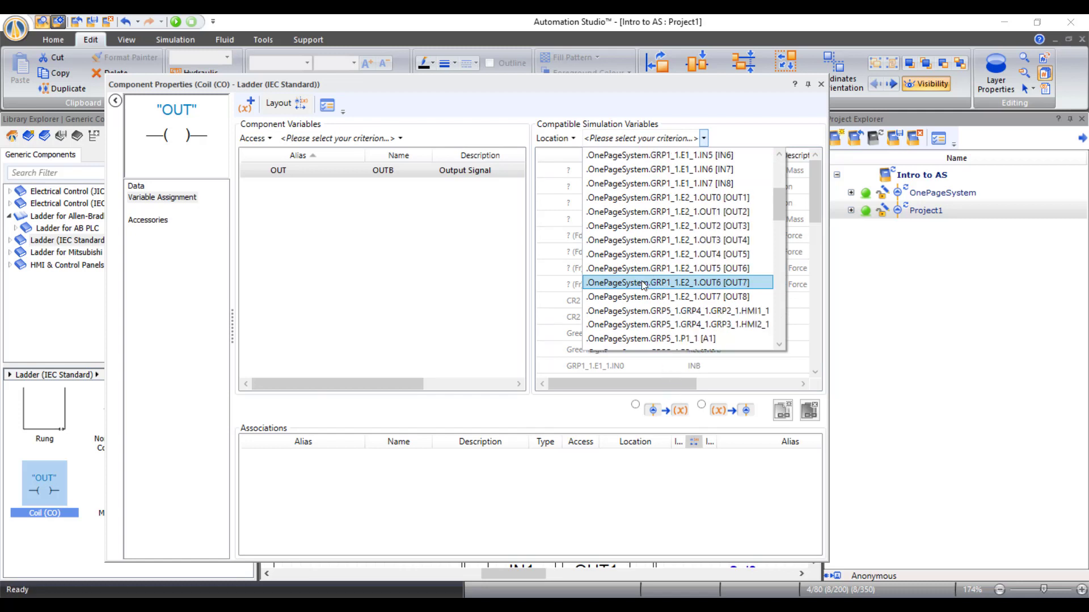
scroll(640, 280, "down", 4)
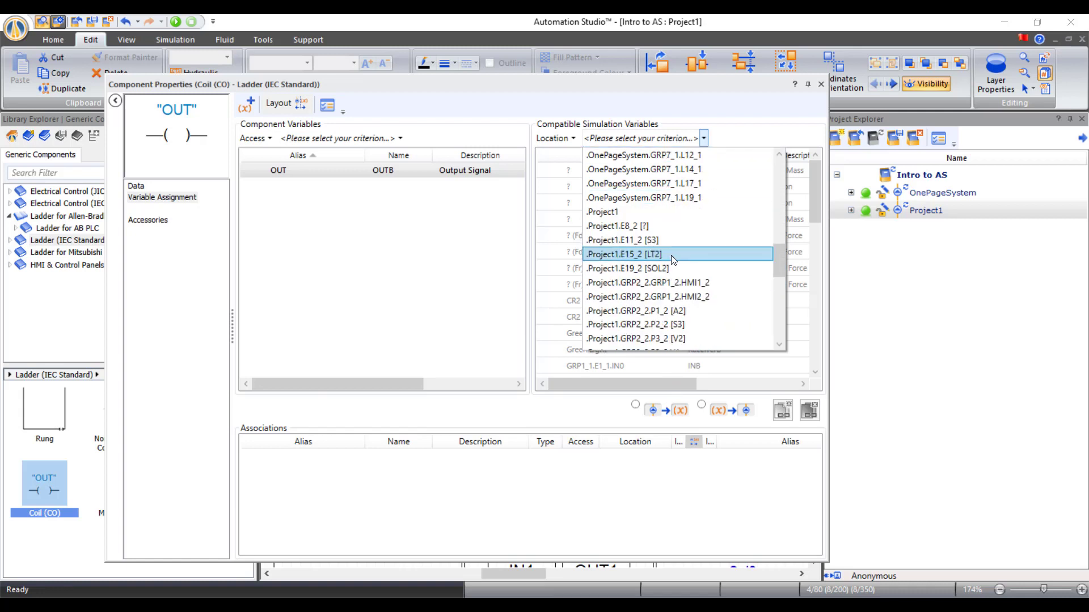
scroll(671, 255, "down", 8)
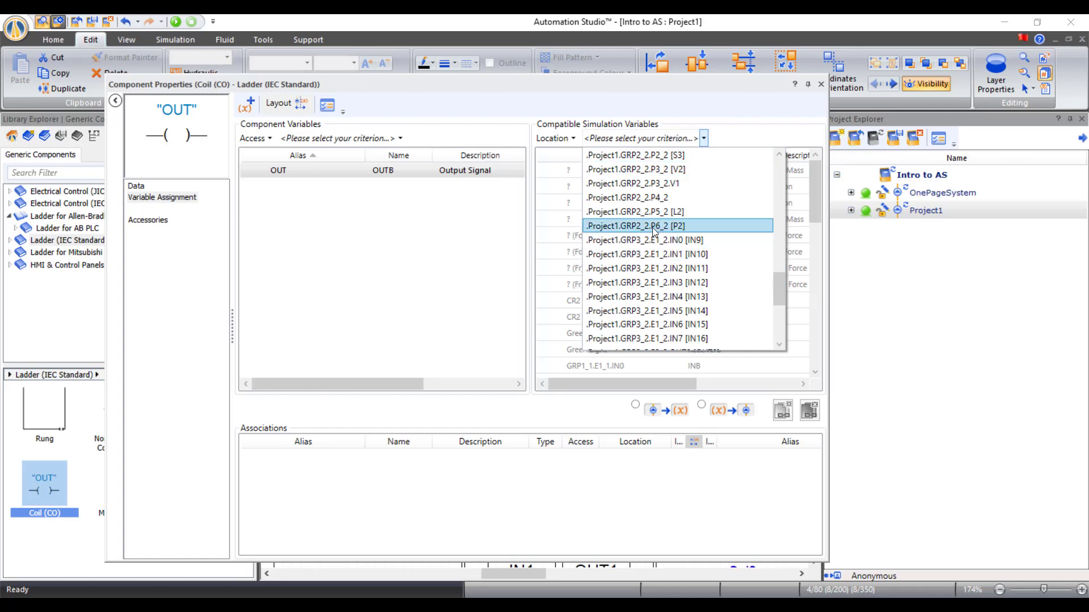
scroll(684, 229, "down", 3)
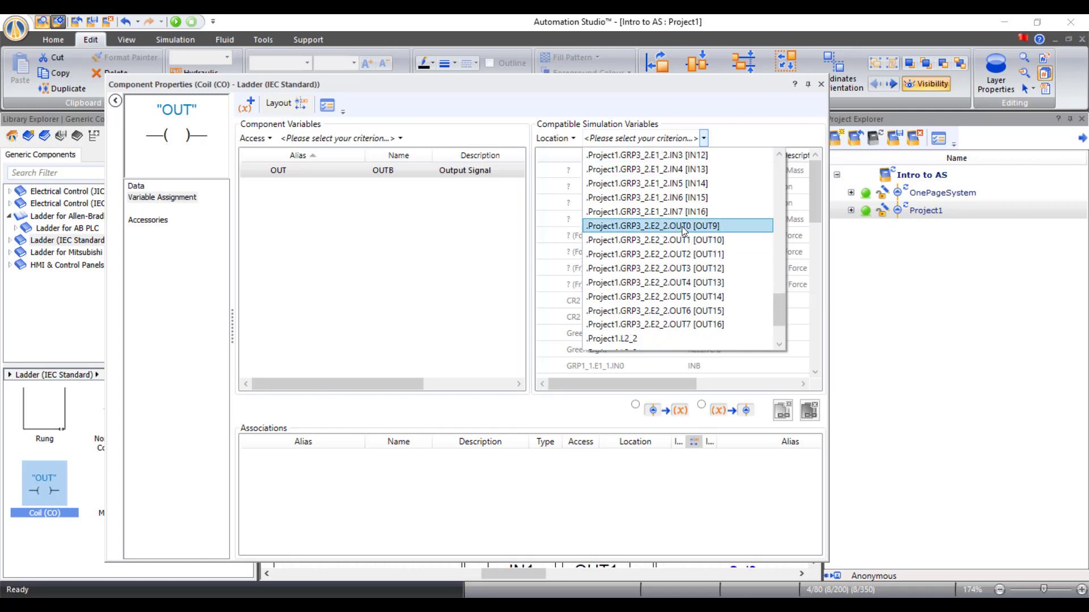
left_click(682, 226)
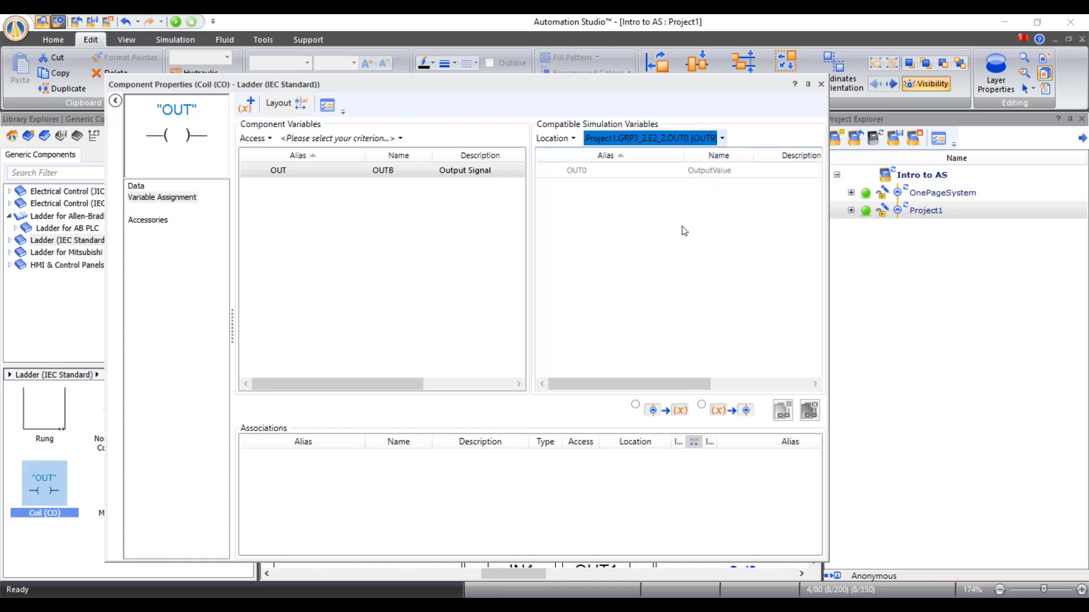
double_click(568, 169)
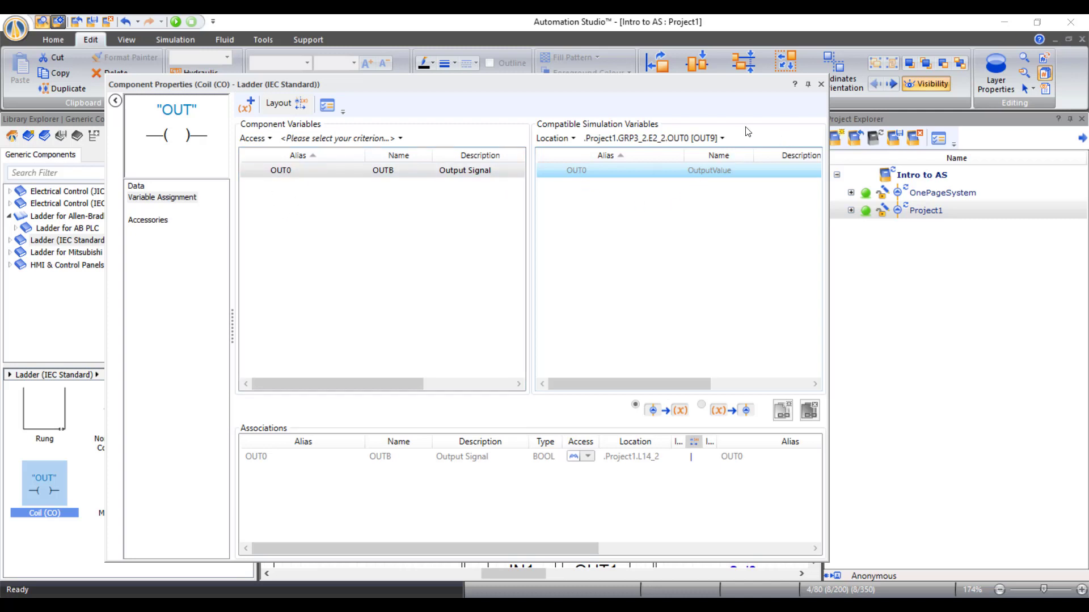
left_click(820, 85)
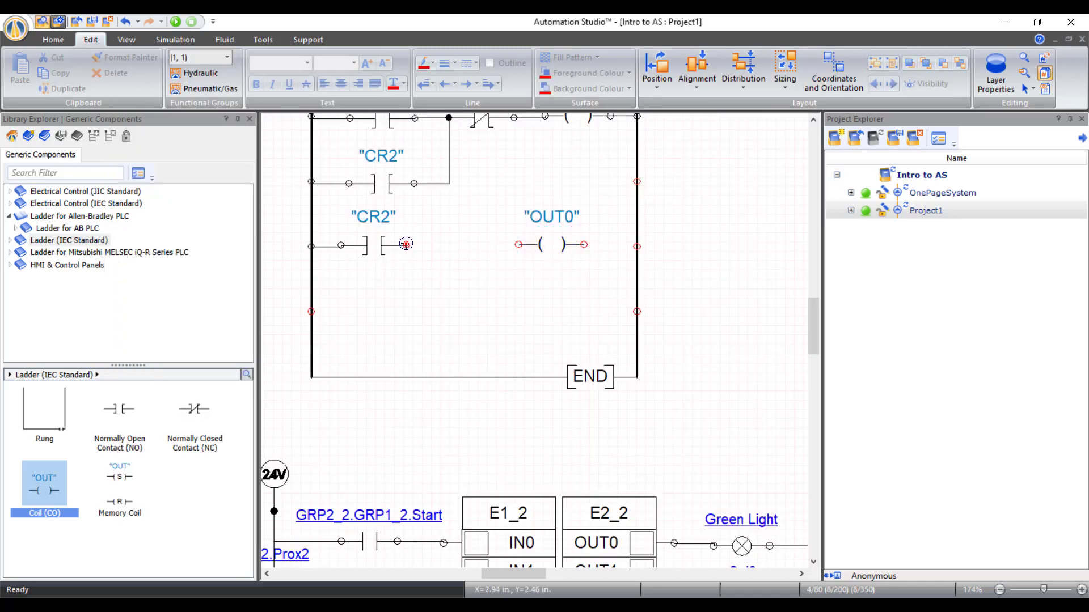
- Wire the OUT0 coil to the third-row CR2 contact and to the right rail
left_click_drag(406, 245, 519, 245)
left_click_drag(588, 245, 637, 246)
scroll(473, 294, "down", 3)
scroll(474, 295, "up", 4)
scroll(474, 294, "down", 5)
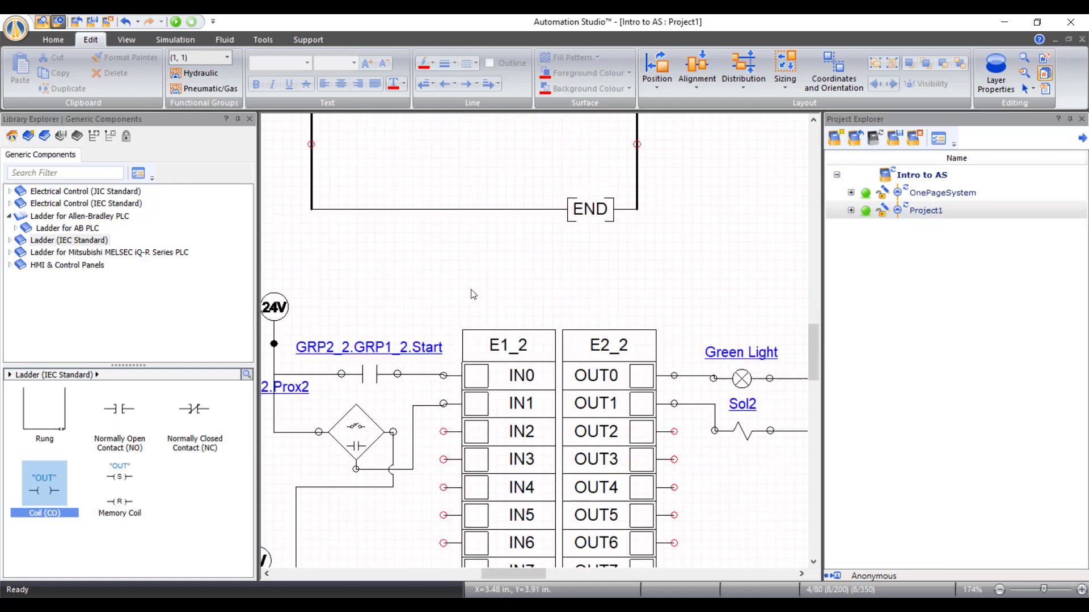
scroll(474, 295, "down", 1)
scroll(638, 363, "up", 5)
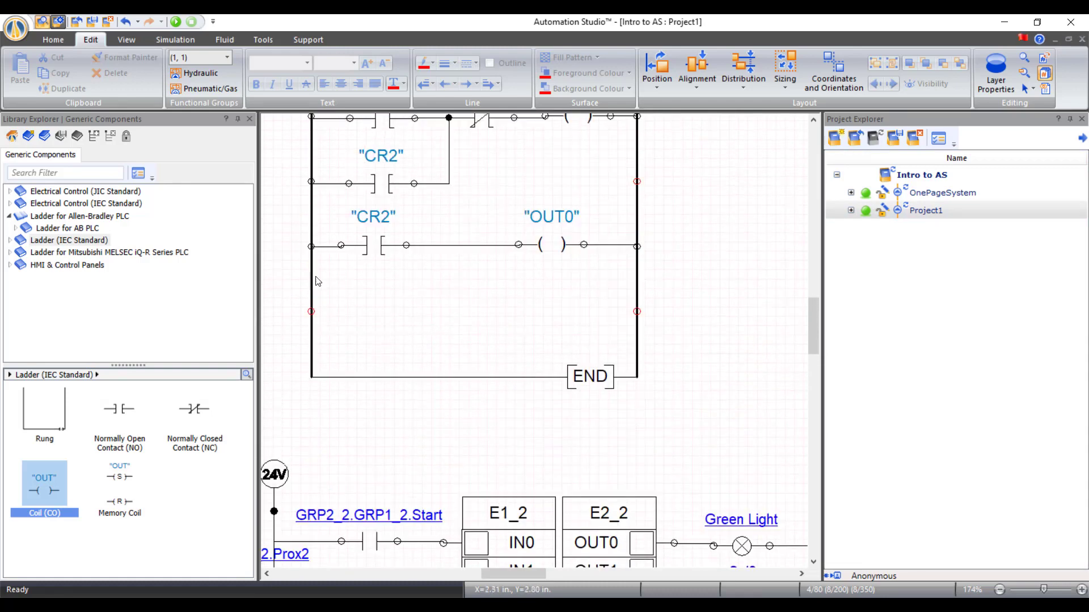
- Add a normally open contact at the left rail's fourth connection point and a coil opposite it with the alias OUT
left_click_drag(120, 413, 311, 311)
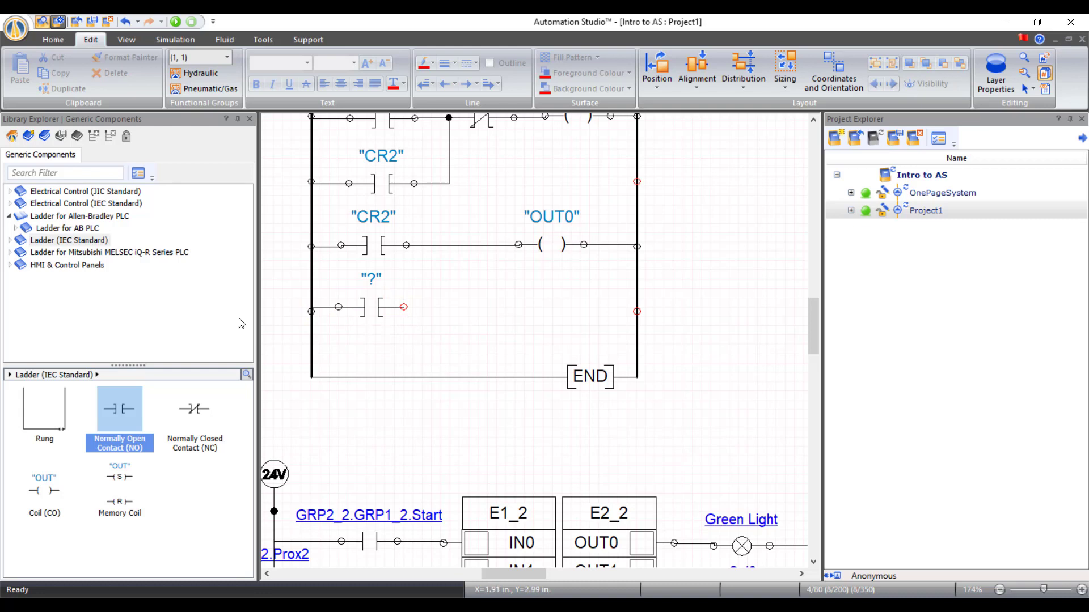
left_click_drag(44, 490, 562, 311)
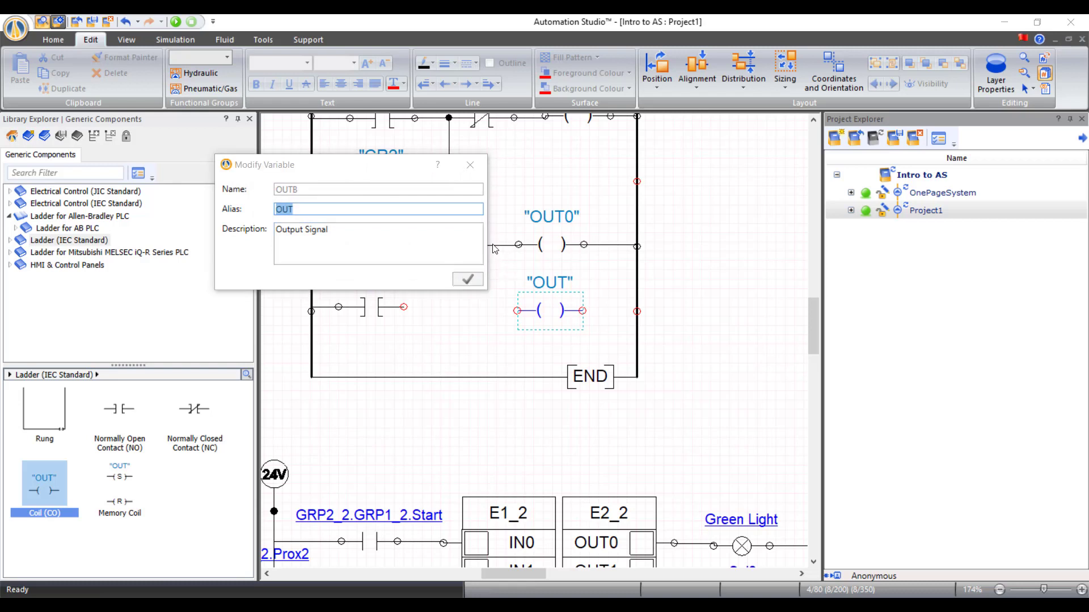
left_click(477, 166)
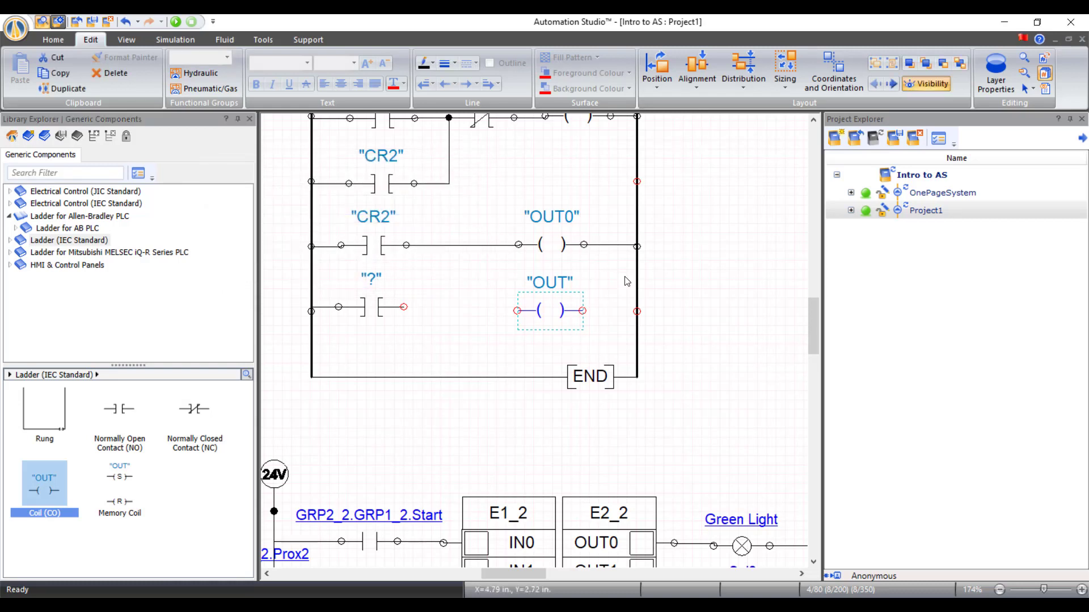
- Wire the fourth-row OUT coil to the right rail and to the unassigned normally open contact
left_click(583, 313)
left_click_drag(583, 312, 637, 311)
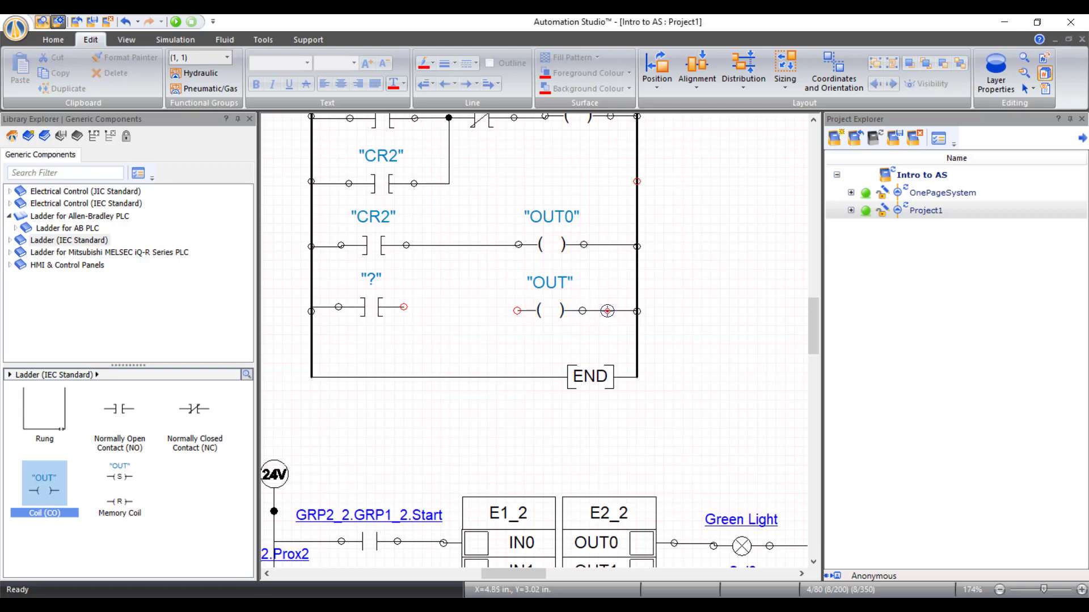
left_click_drag(514, 311, 404, 307)
- Choose location .Project1.GRP3_2.E2_2.OUT1 [OUT10] and link the OUT1 variable to the fourth-row OUT coil
double_click(547, 294)
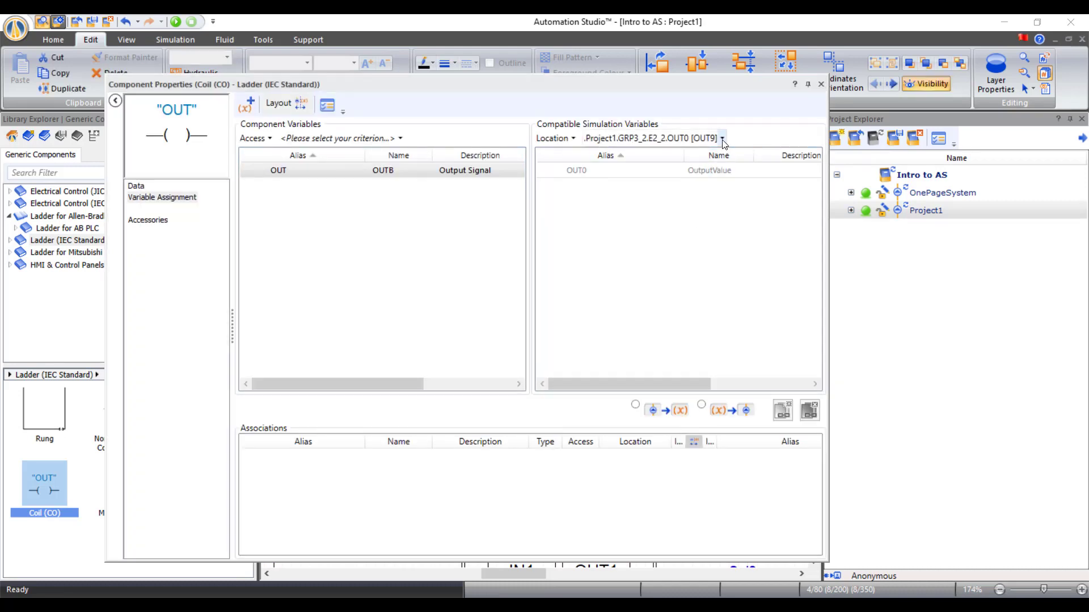
left_click(722, 138)
left_click(714, 169)
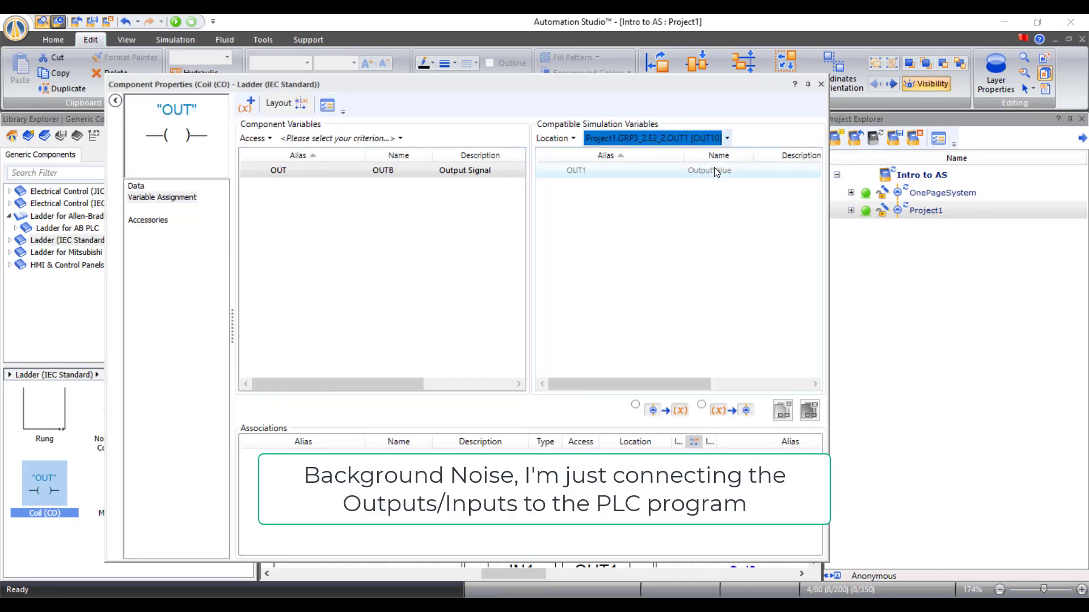
double_click(637, 172)
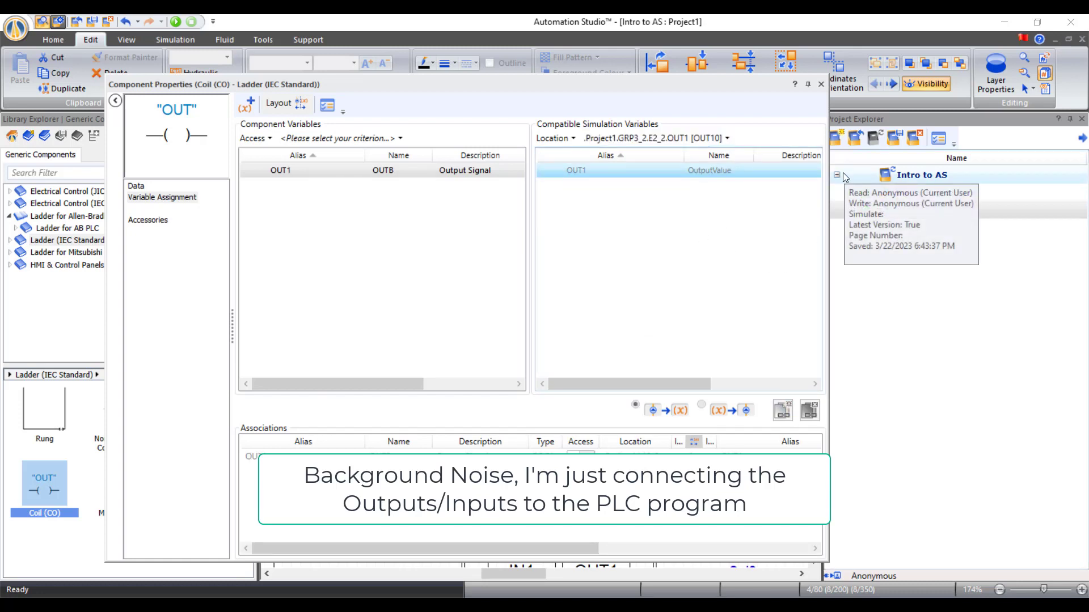
left_click(821, 85)
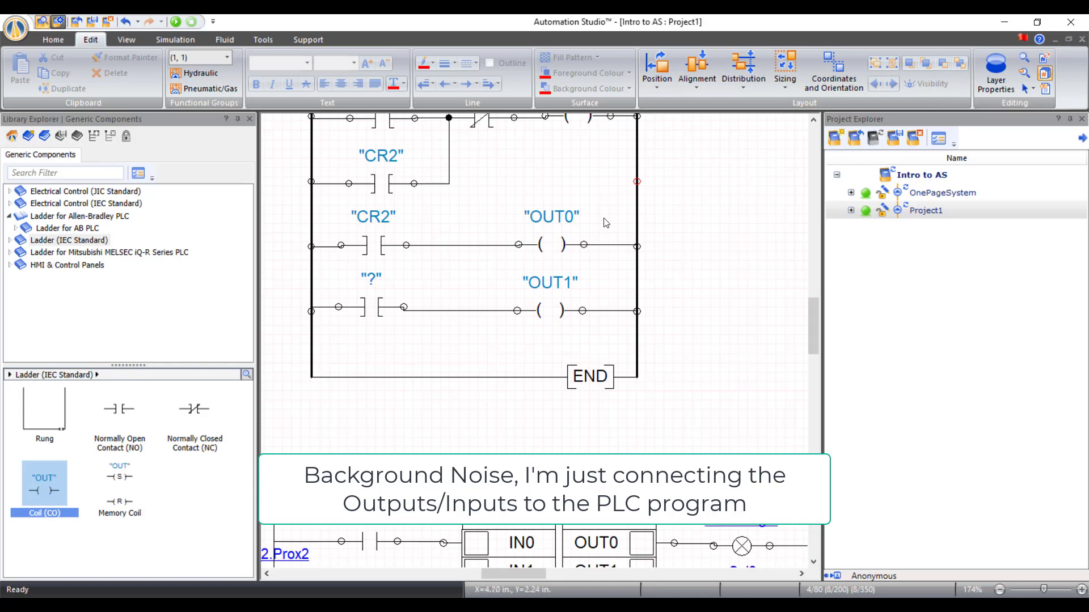
- Filter the compatible variables by alias and link CR2 to the unassigned fourth-row normally open contact
scroll(477, 264, "up", 1)
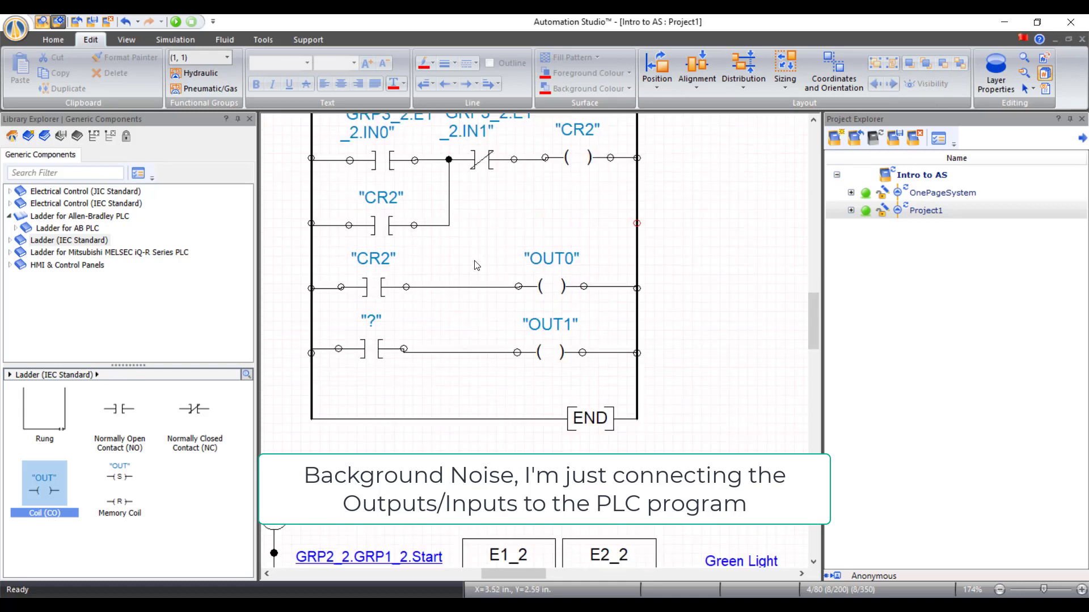
left_click(373, 353)
double_click(373, 353)
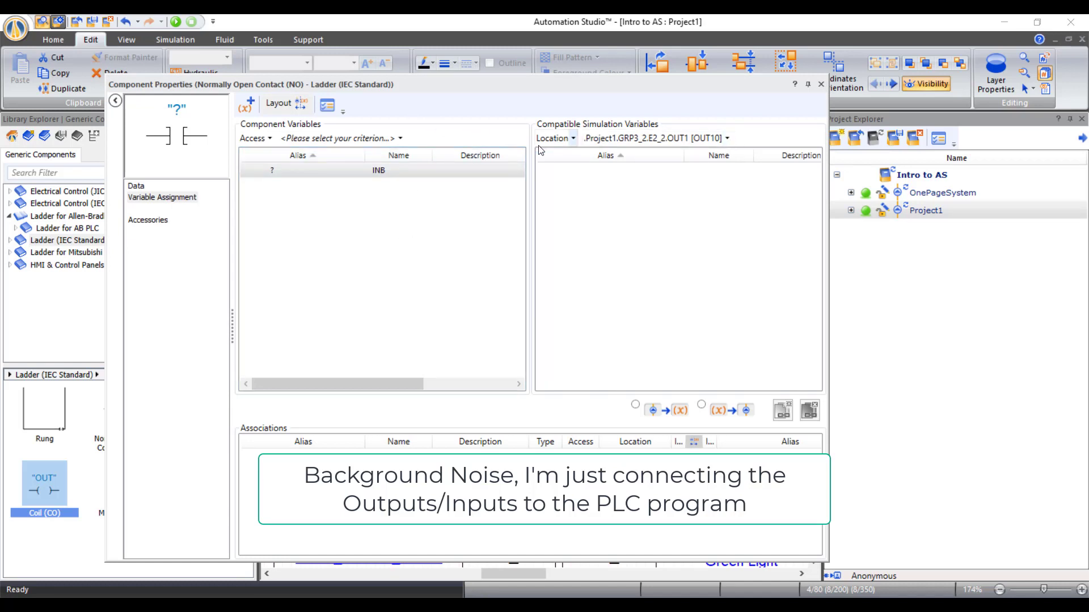
left_click(572, 138)
left_click(562, 158)
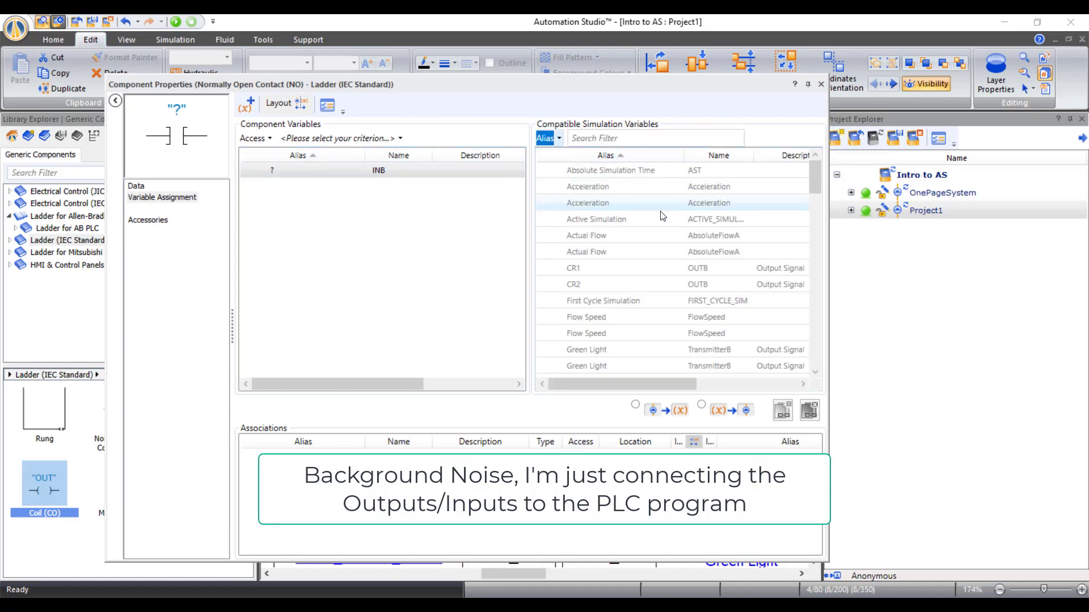
double_click(623, 284)
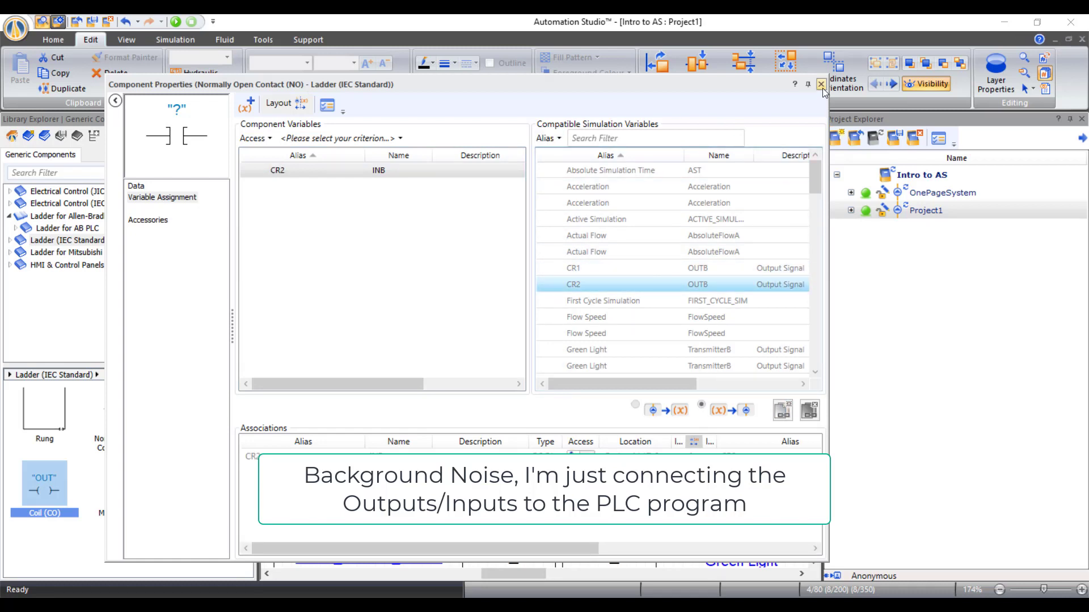
left_click(821, 85)
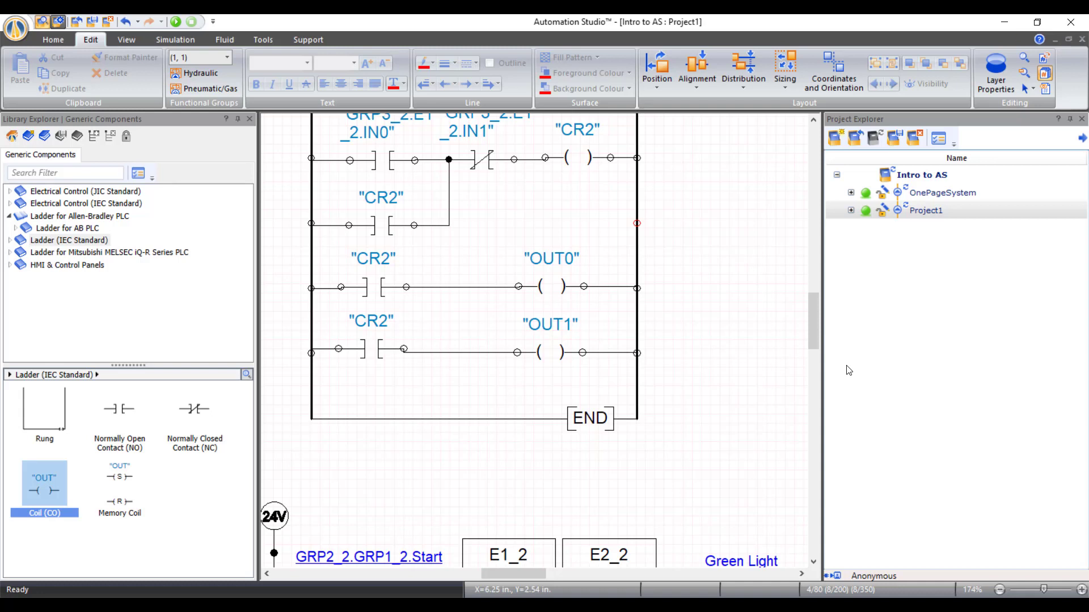
- Start the simulation and bring the ladder, PLC wiring, cylinder circuit and push button panel into view
scroll(537, 296, "up", 3)
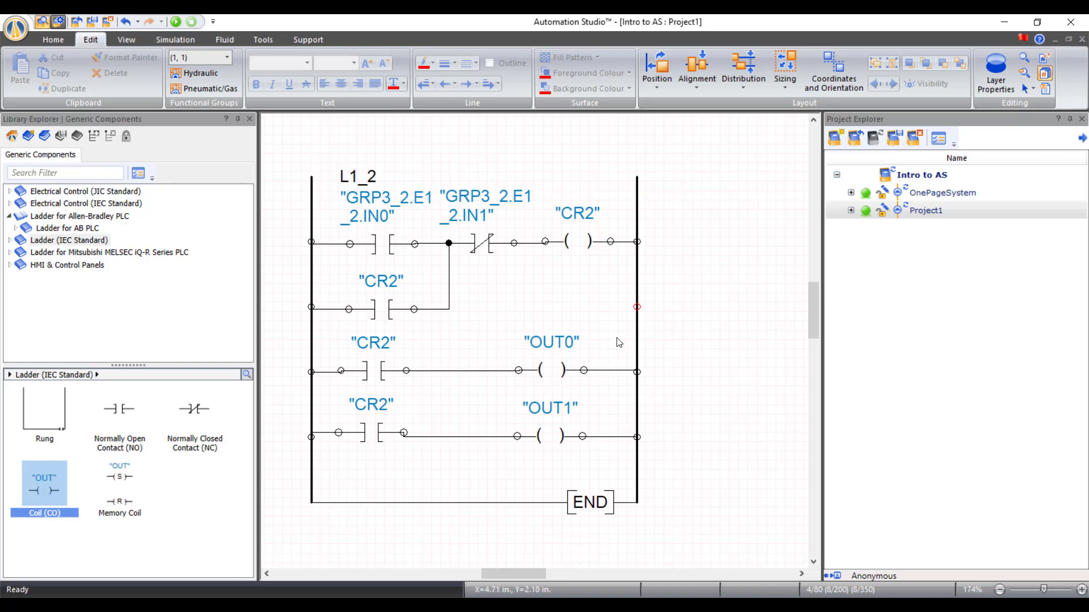
scroll(620, 351, "down", 1)
key("alt")
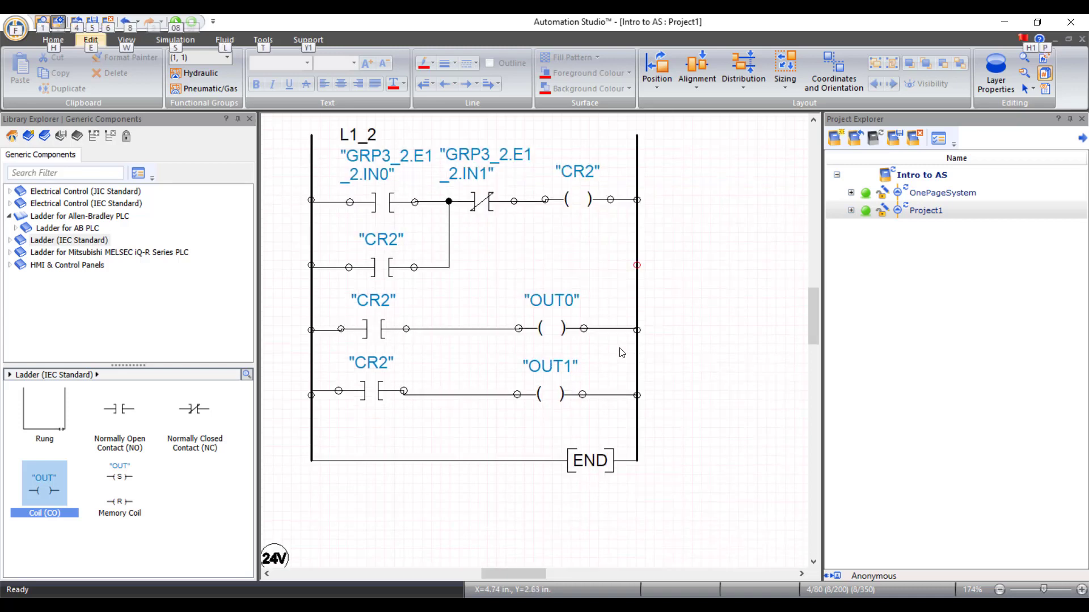
scroll(622, 353, "down", 2)
scroll(622, 353, "down", 3)
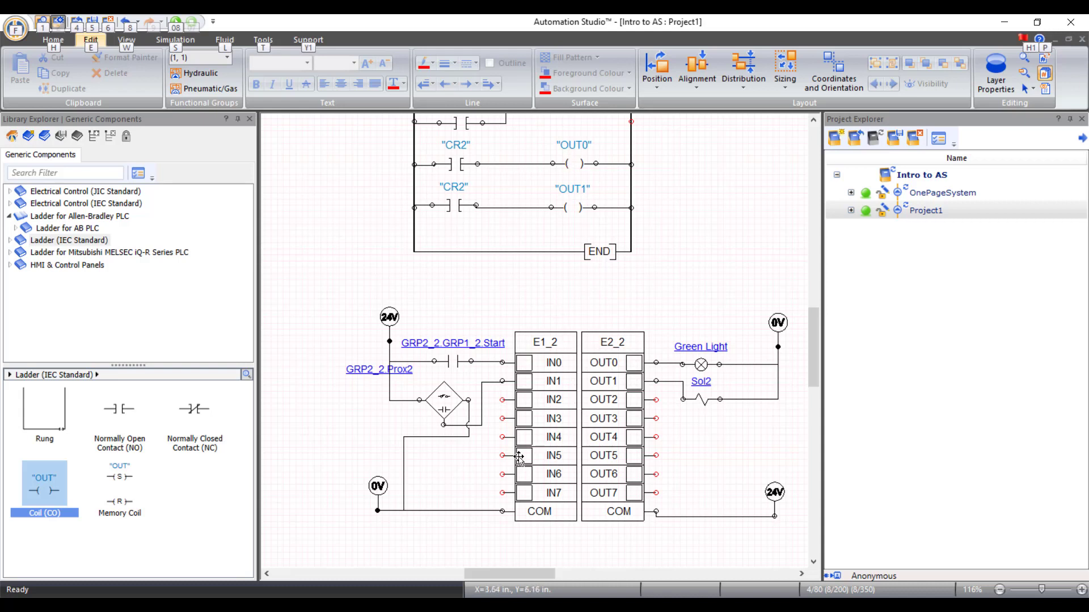
left_click(501, 571)
left_click_drag(501, 570, 526, 570)
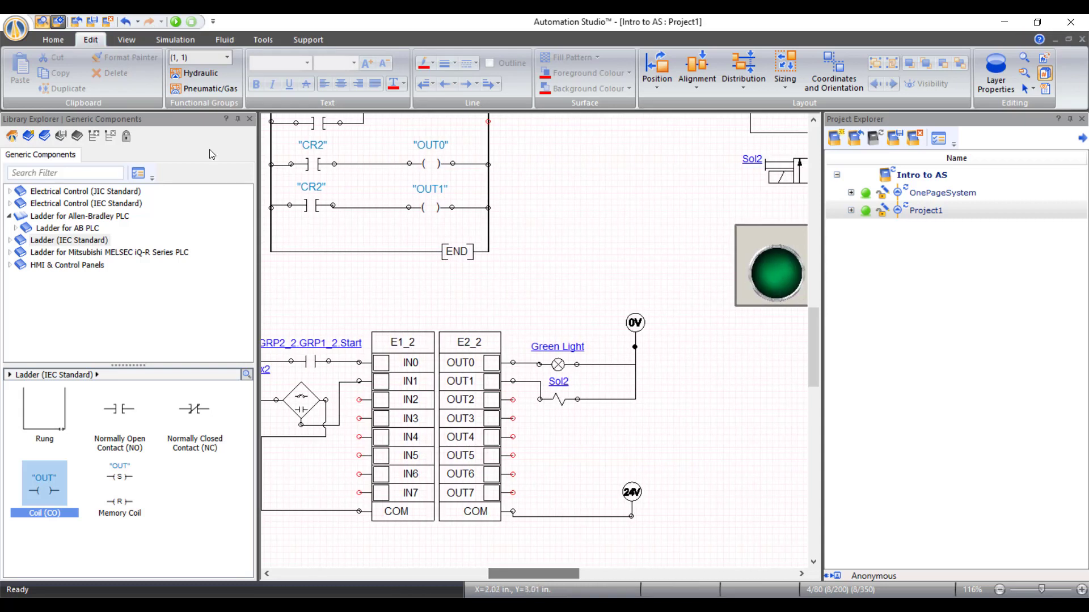
left_click(176, 23)
scroll(468, 260, "down", 2)
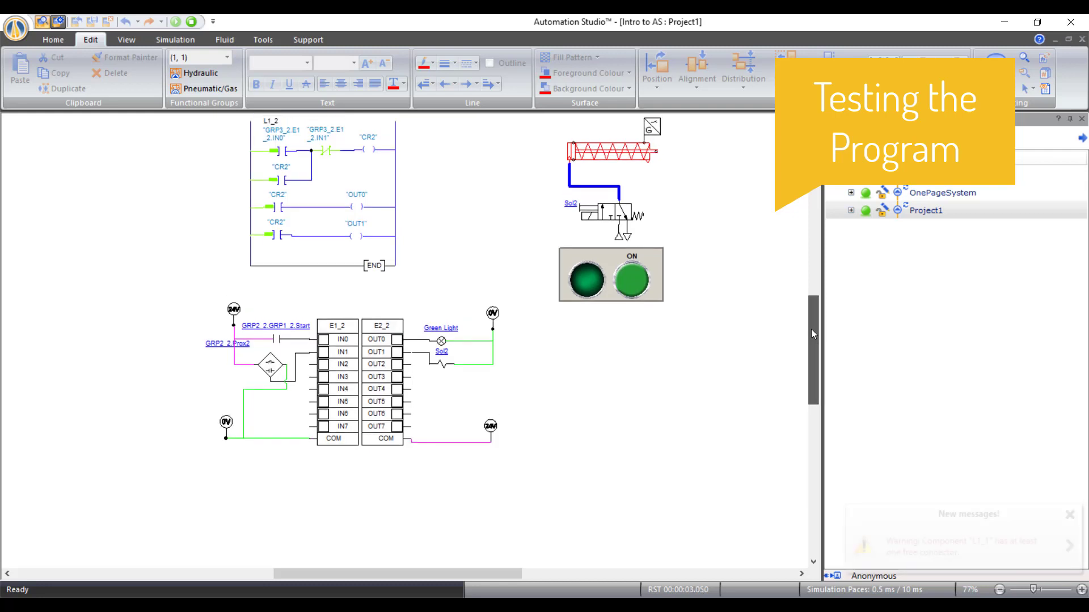
scroll(811, 325, "up", 2)
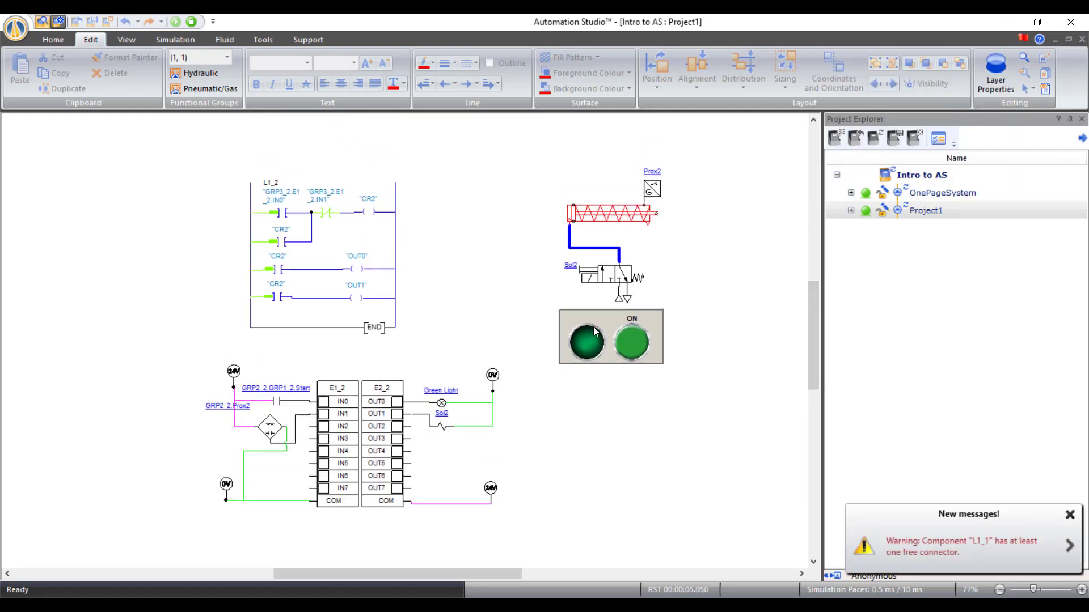
- Operate the green ON push button on the panel to test the ladder program, and stop the simulation
left_click(636, 343)
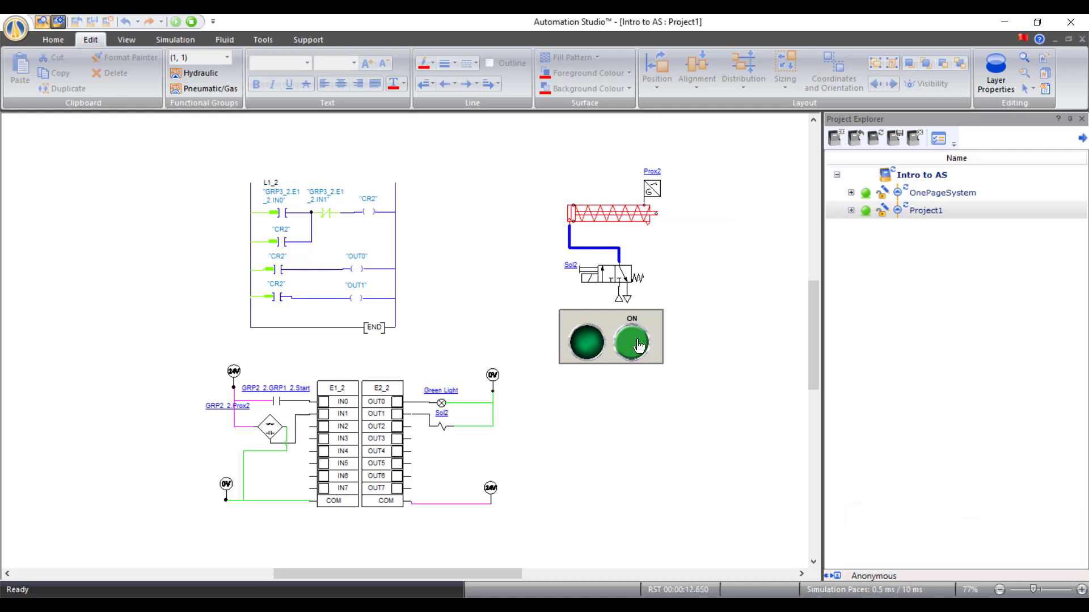
left_click(637, 344)
left_click(635, 343)
left_click(192, 23)
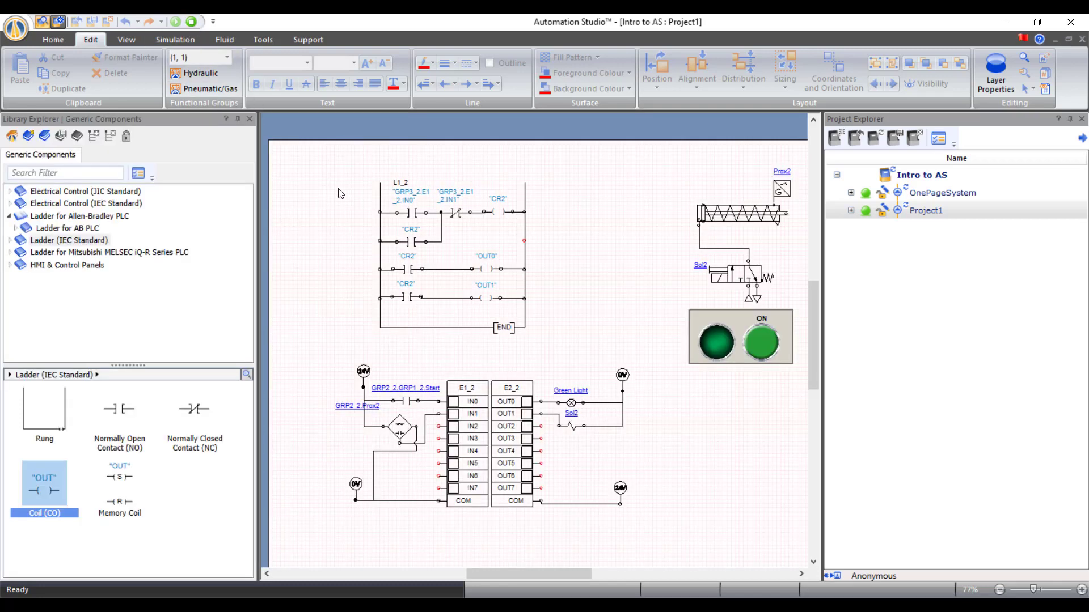
left_click_drag(576, 366, 339, 155)
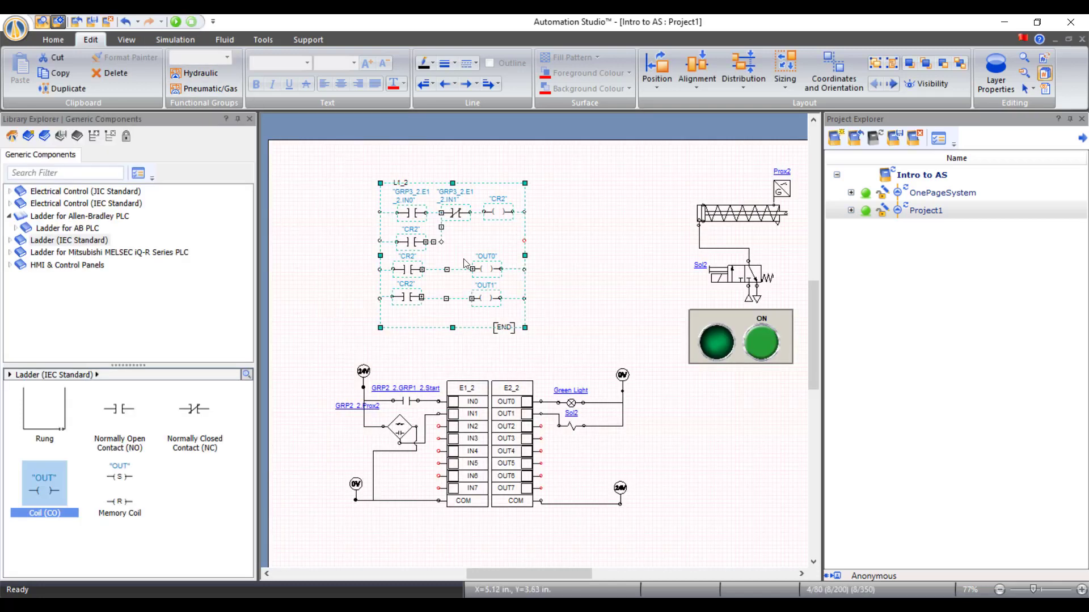
right_click(454, 242)
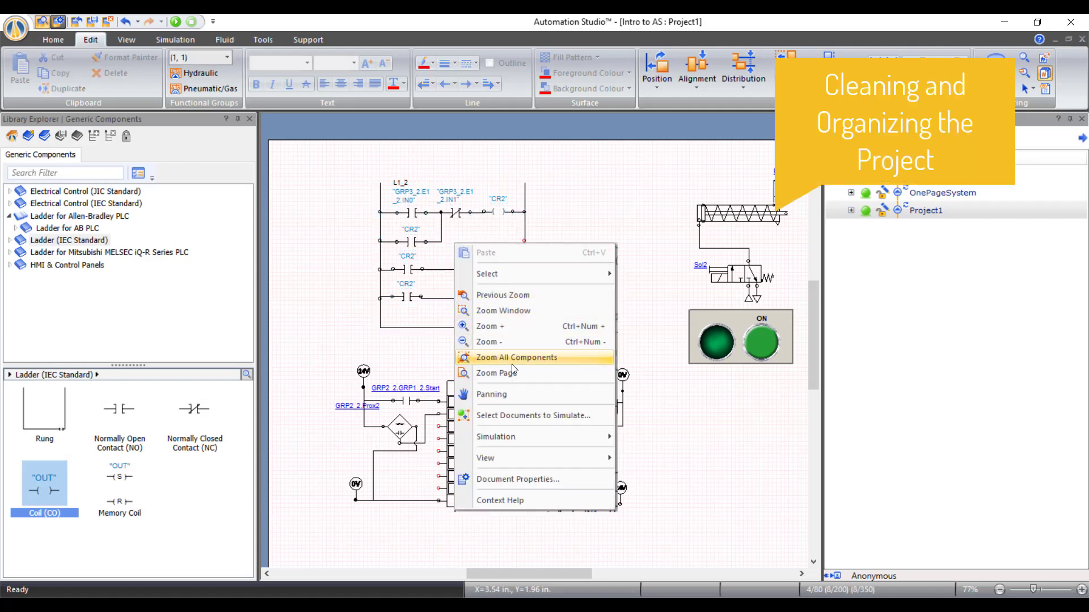
left_click(334, 193)
- Group all components of the ladder program and shift the group slightly right, above the PLC cards
left_click_drag(350, 169, 563, 353)
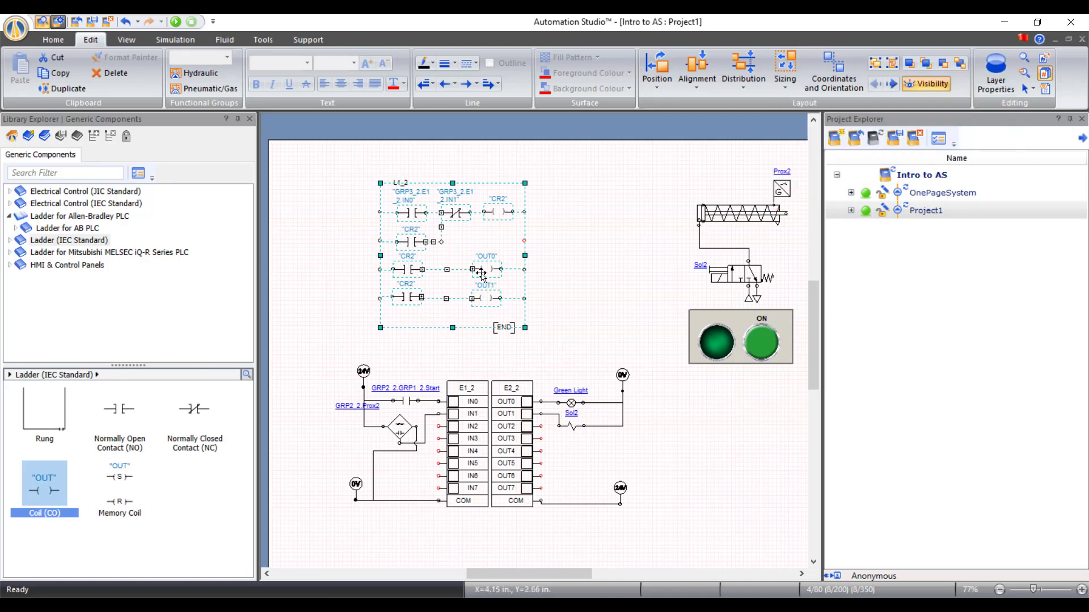
right_click(409, 239)
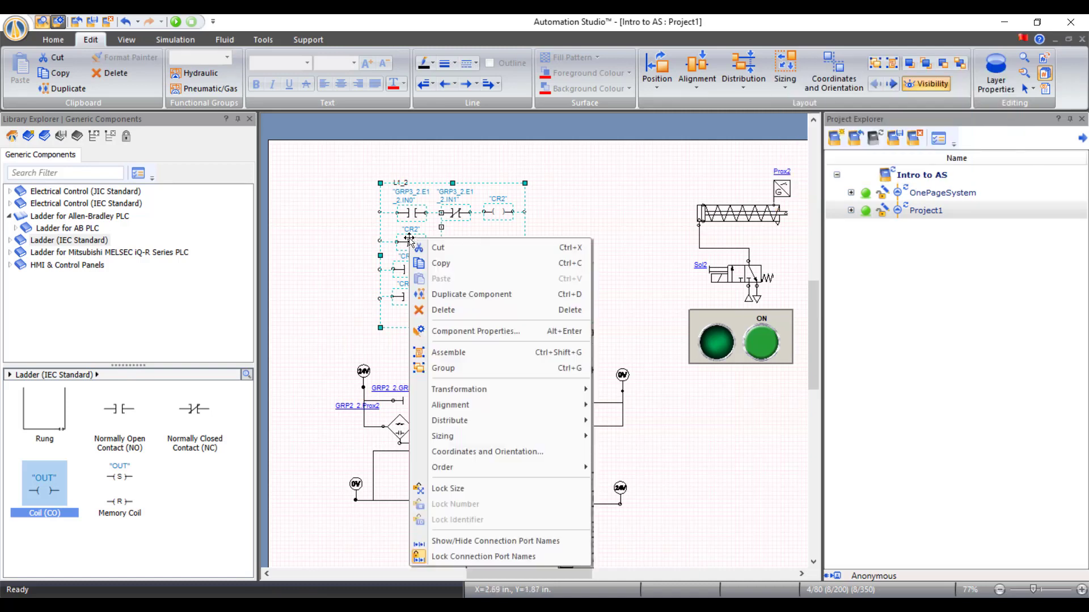
left_click(465, 364)
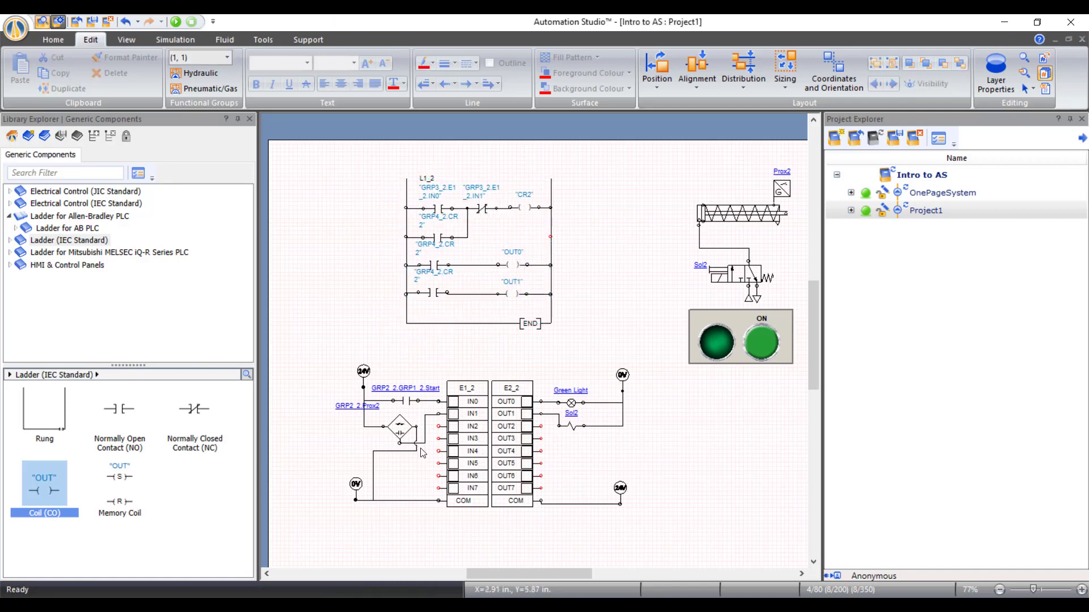
- Move the 24V source and the 0V common on the output side of the wiring closer to the E2_2 card
scroll(420, 452, "down", 2)
scroll(405, 462, "up", 2)
key("alt")
scroll(418, 471, "up", 3)
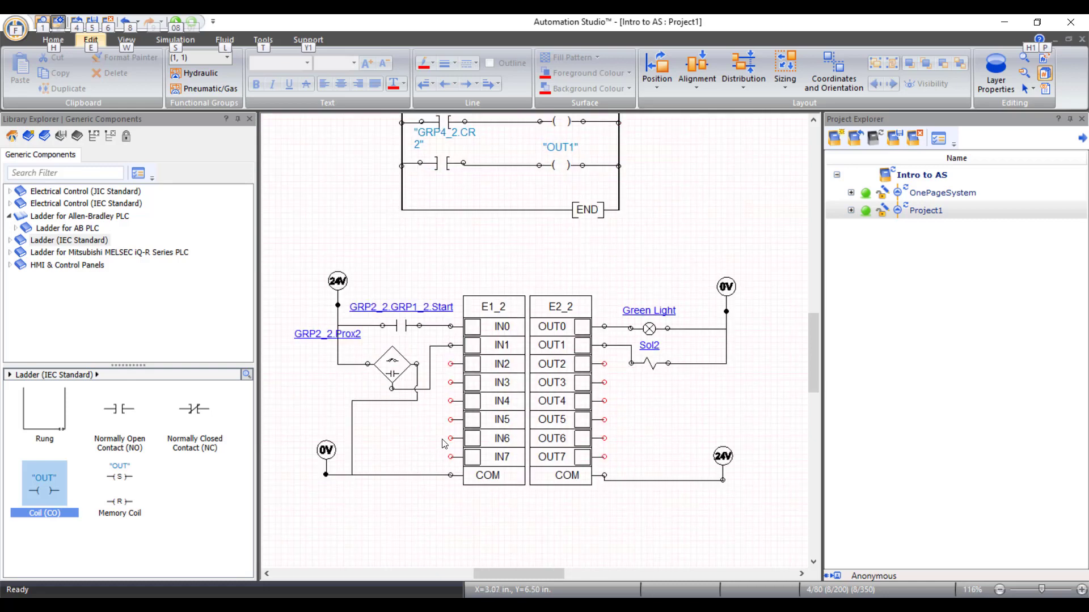
scroll(636, 400, "down", 3)
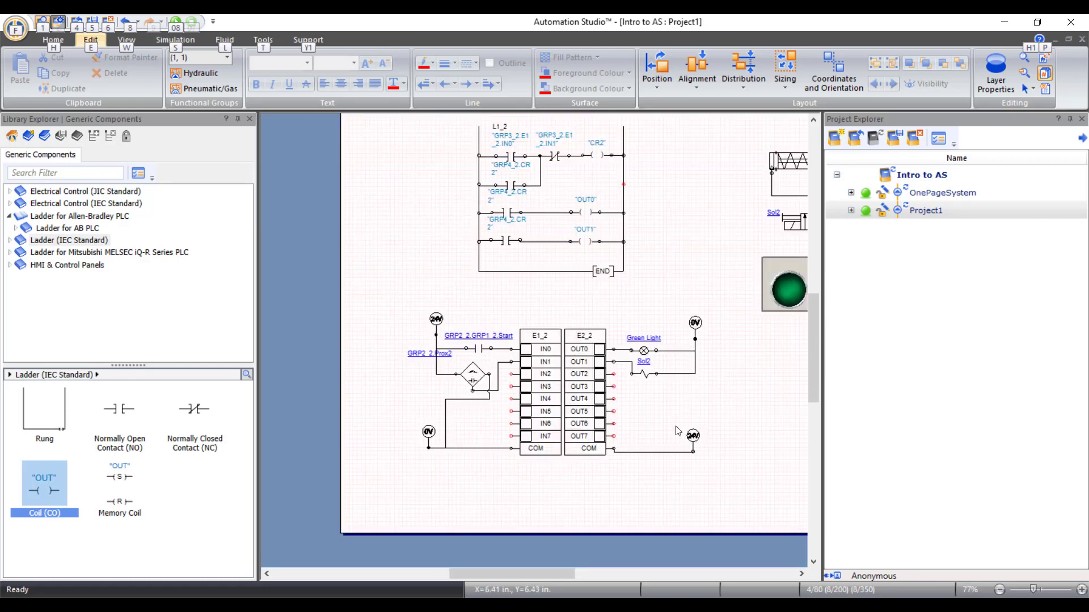
left_click(693, 435)
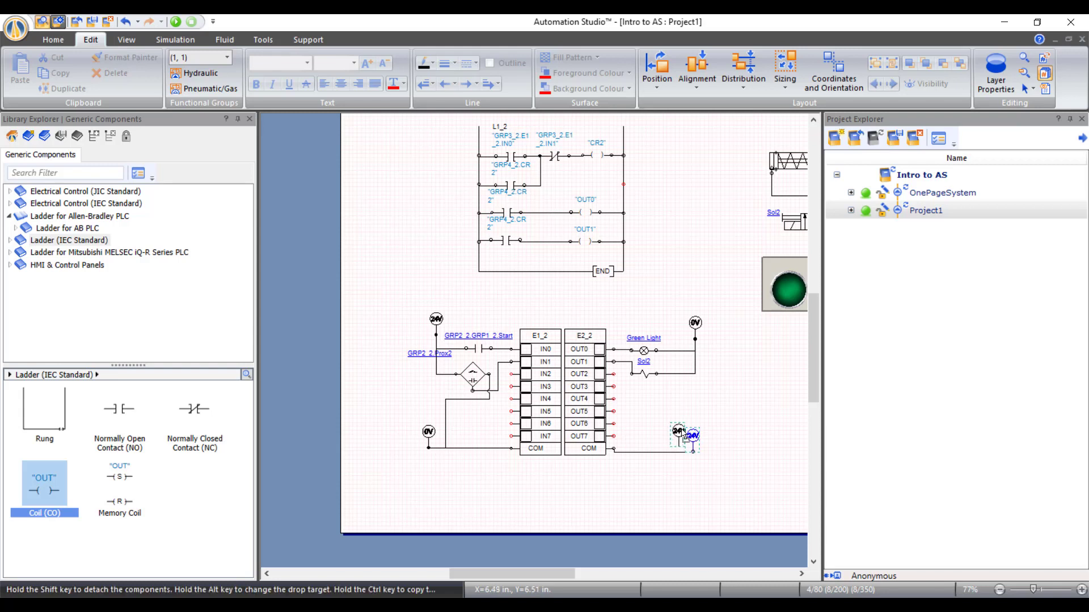
left_click_drag(676, 436, 669, 431)
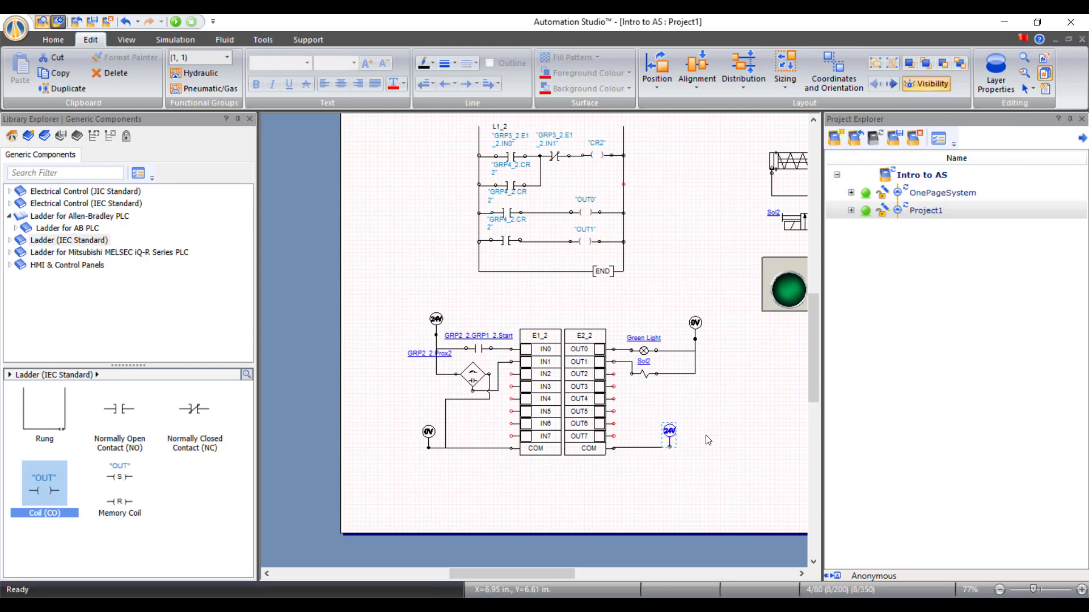
left_click(462, 438)
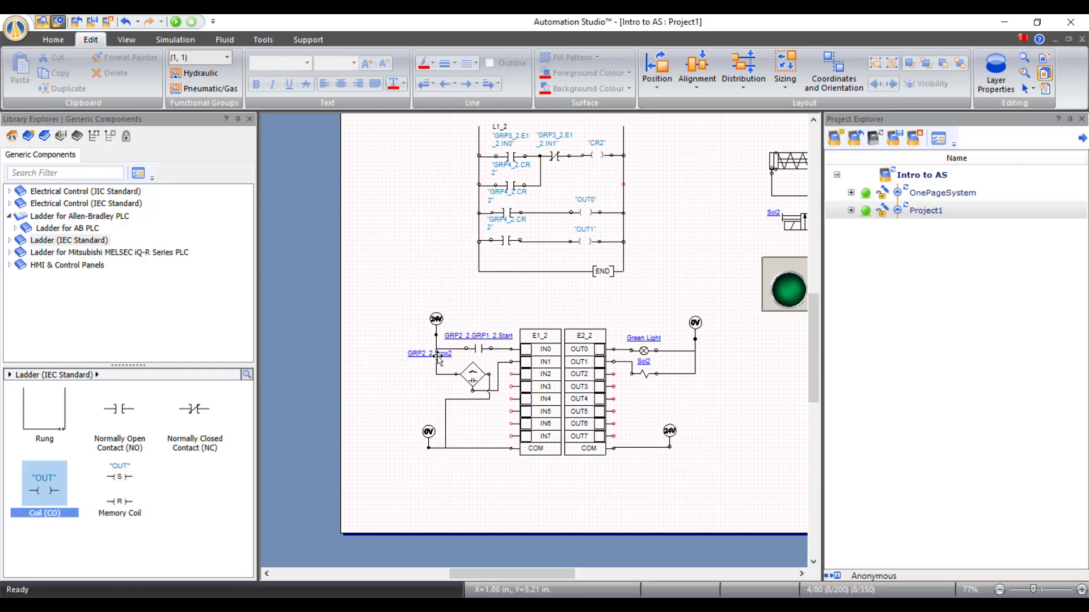
left_click(697, 329)
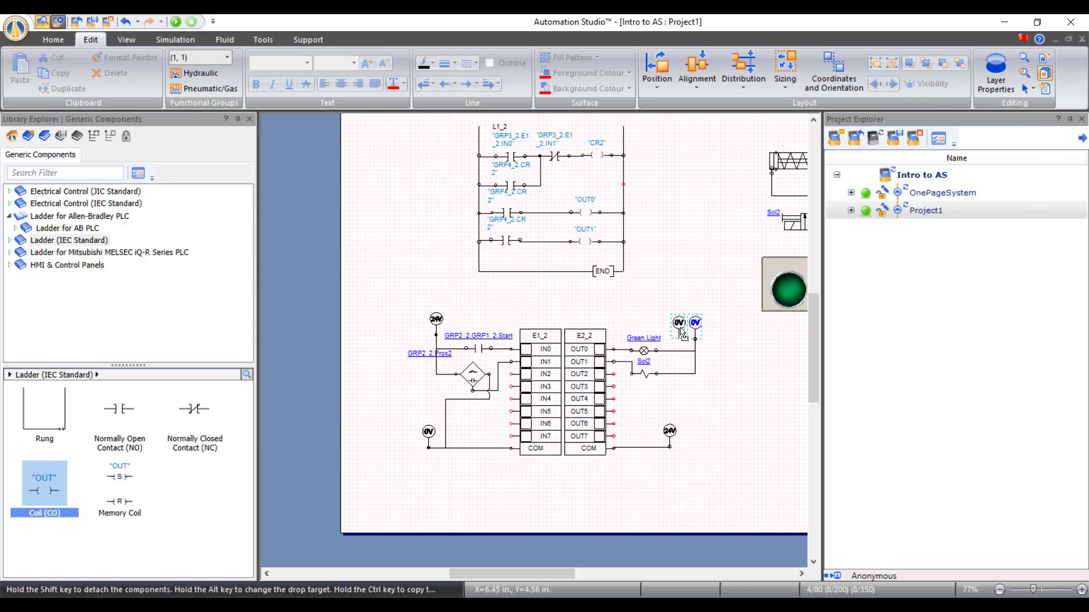
left_click_drag(694, 323, 675, 325)
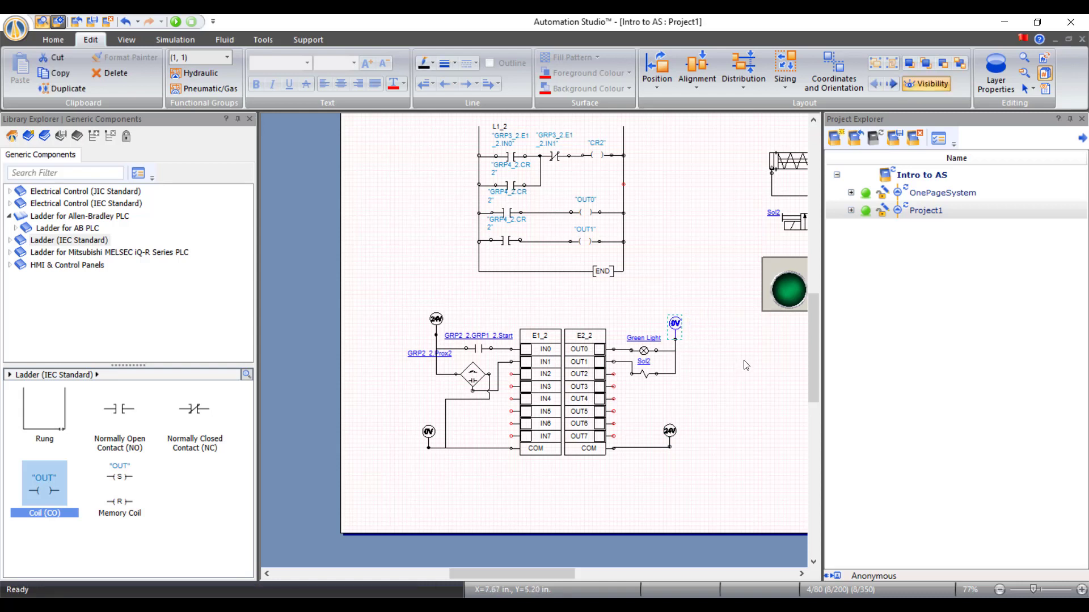
- Group the entire PLC wiring diagram, including the E1_2 and E2_2 cards and their input and output devices
left_click(659, 357)
left_click_drag(365, 303, 747, 513)
right_click(567, 362)
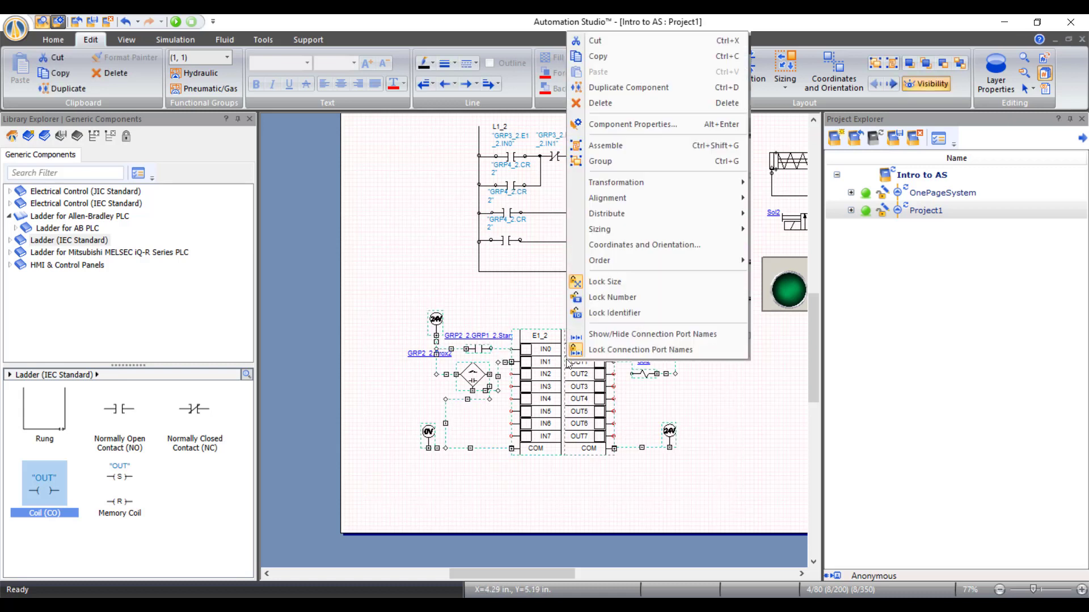
left_click(611, 165)
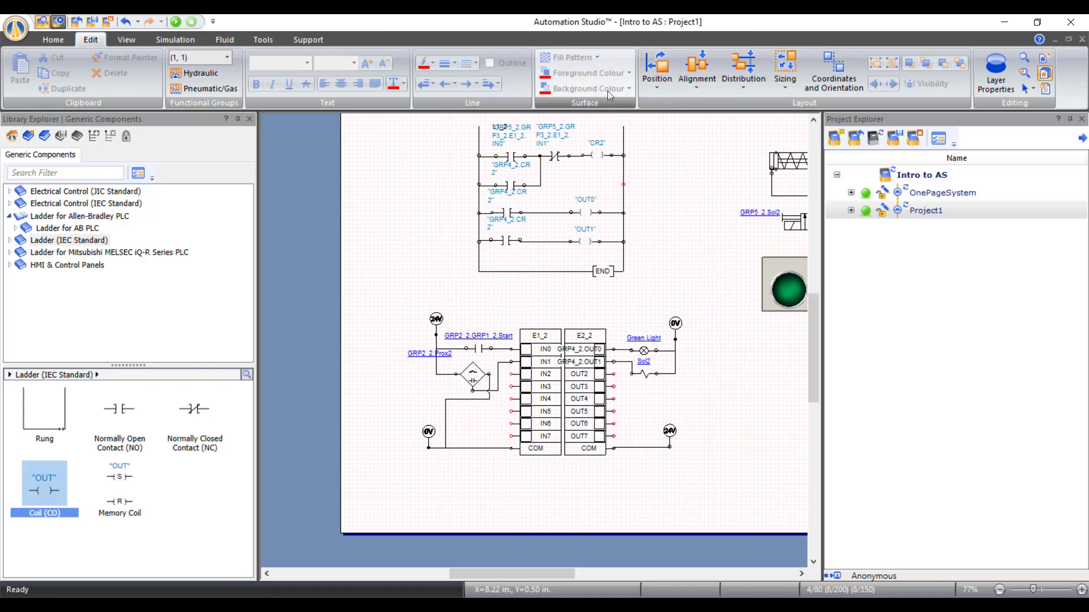
- Add the text label HMI below the panel with the green light and ON push button
left_click(62, 41)
left_click(737, 90)
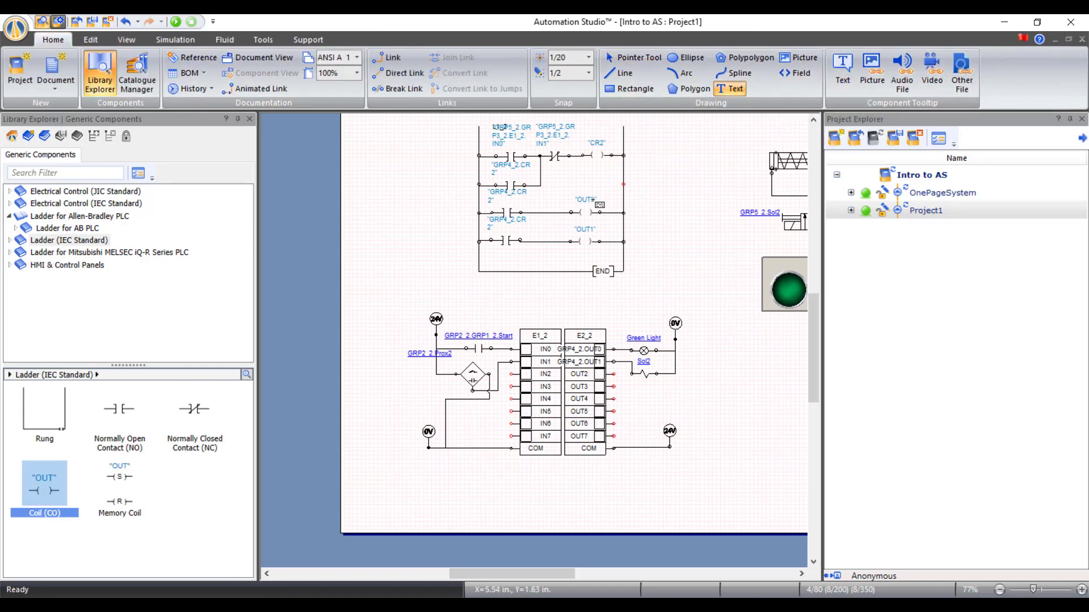
left_click_drag(508, 574, 554, 574)
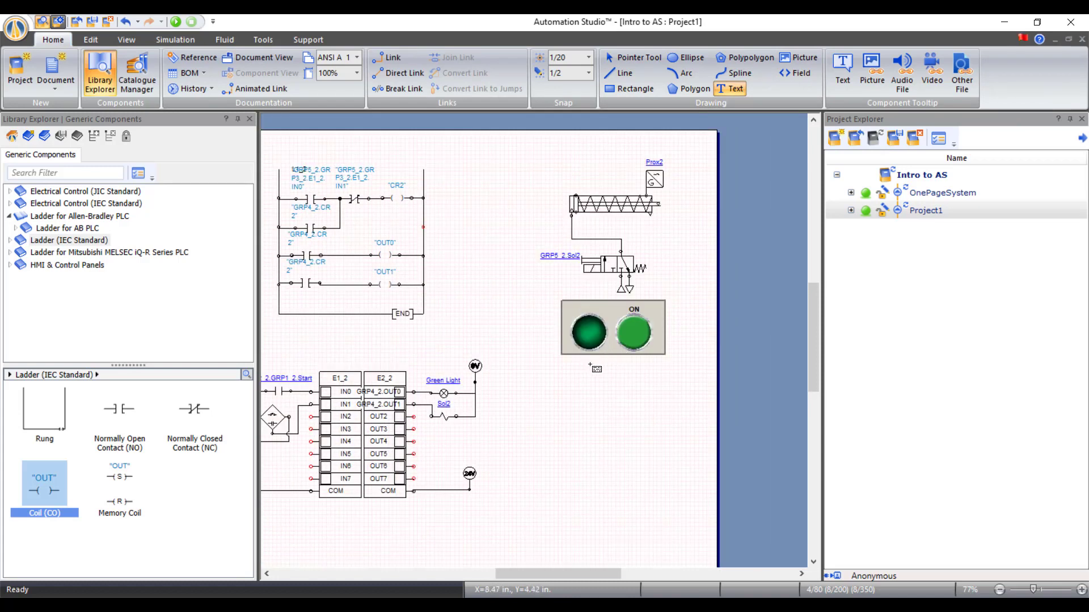
left_click(656, 395)
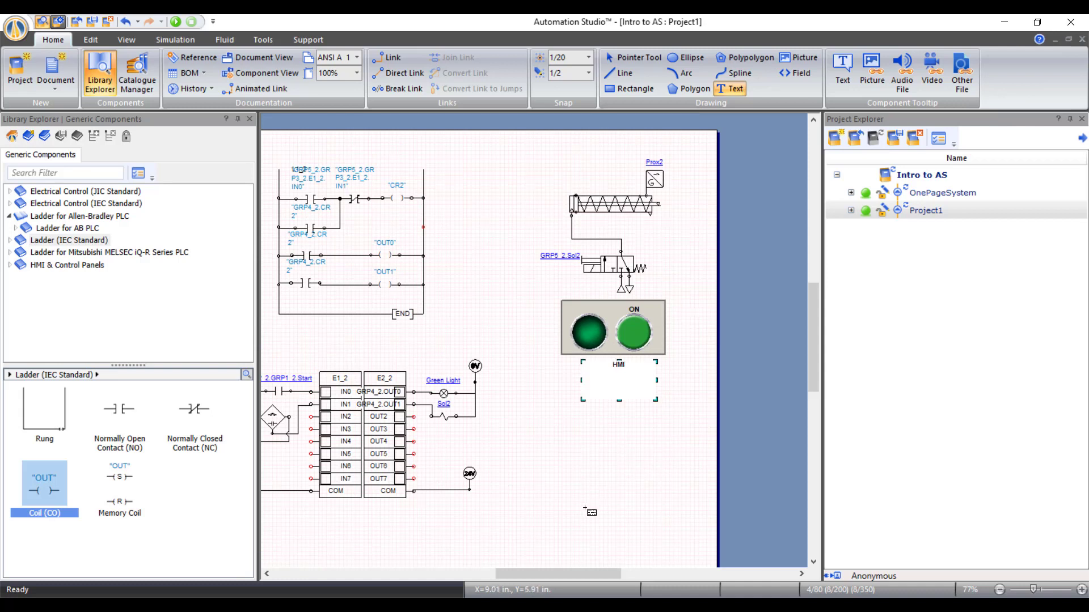
key("Escape")
- Add the text label Wire Dia below the PLC wiring diagram with the E1_2 and E2_2 cards
left_click_drag(521, 573, 506, 573)
left_click_drag(357, 512, 459, 540)
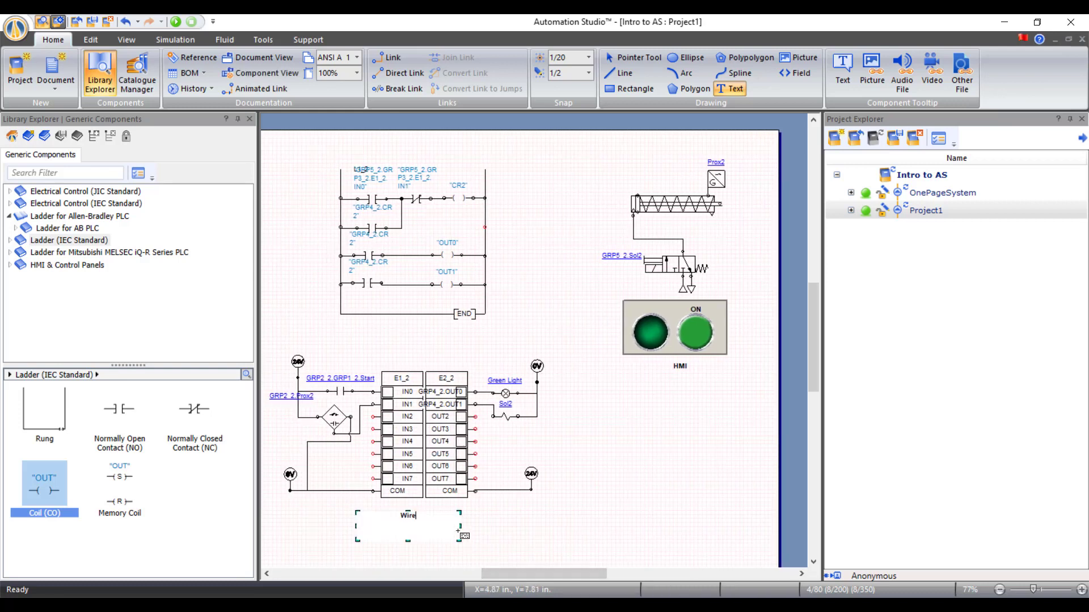
type("Wire Dia")
- Add the text label PLC Prog below the END rung of the ladder program
left_click(408, 329)
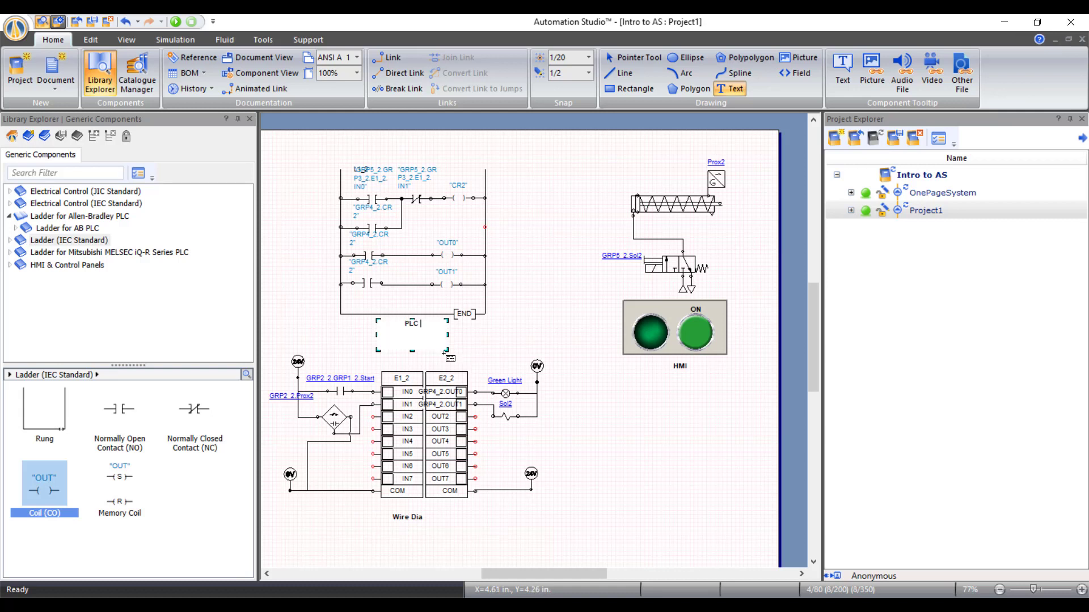
type("PLC Prog")
key("Escape")
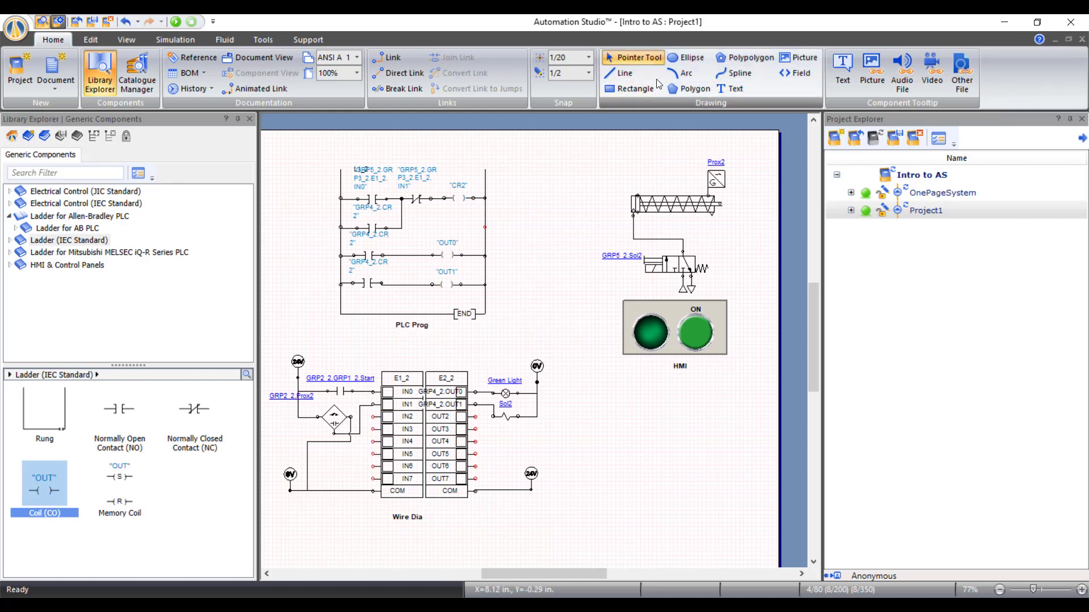
- Inspect the font and text properties of the PLC Prog label without changing them
left_click(734, 91)
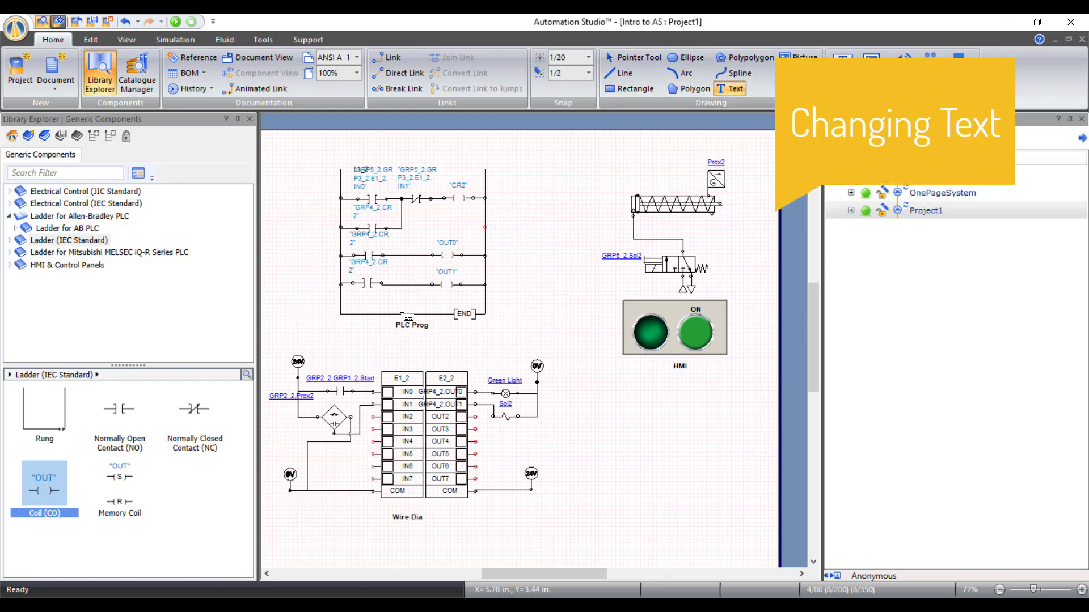
double_click(413, 328)
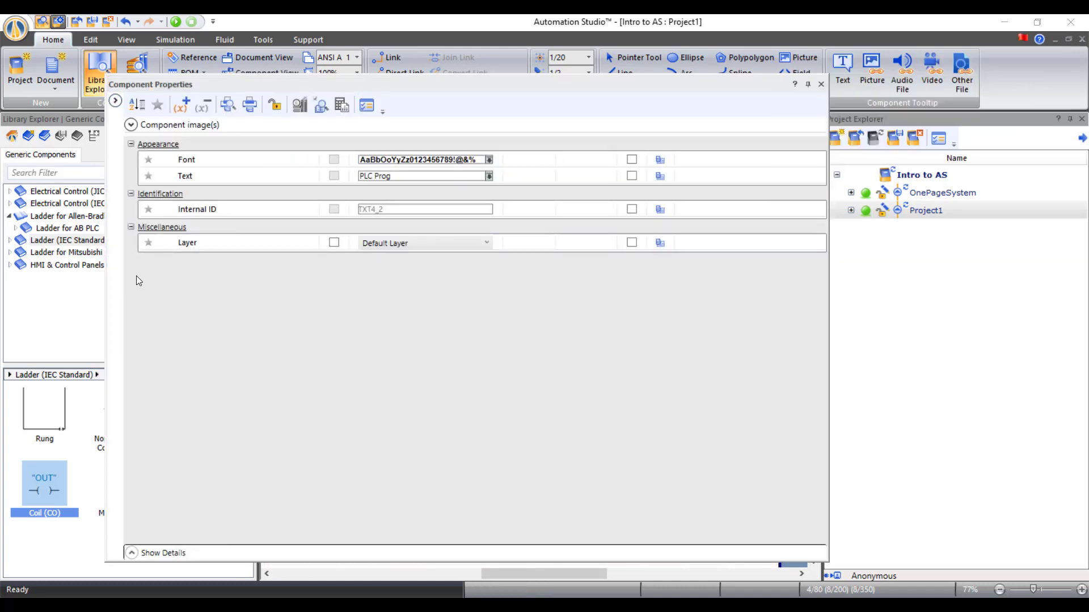
left_click(425, 176)
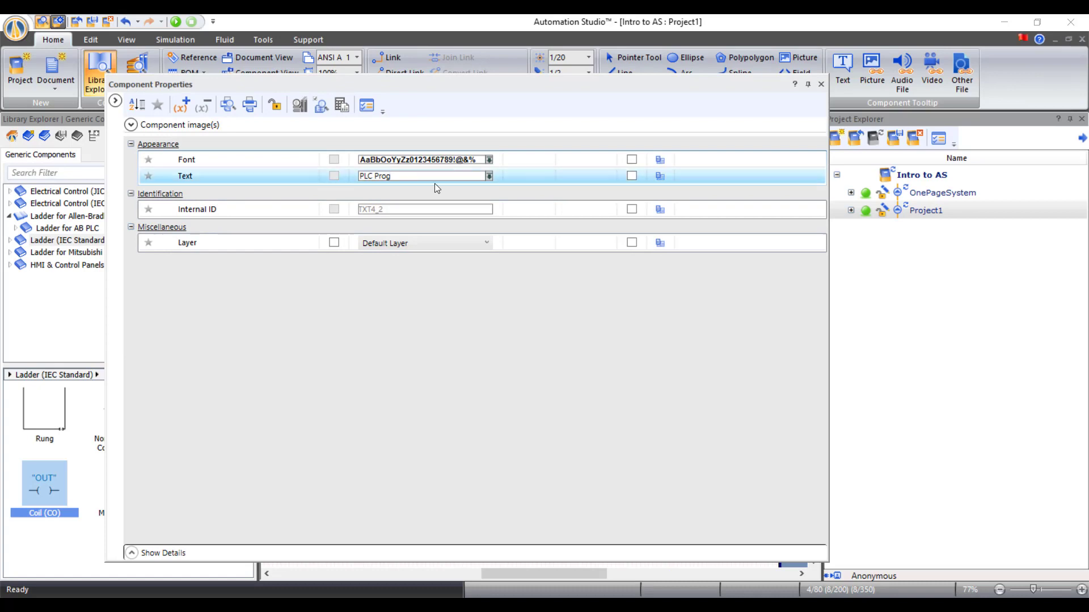
left_click(821, 84)
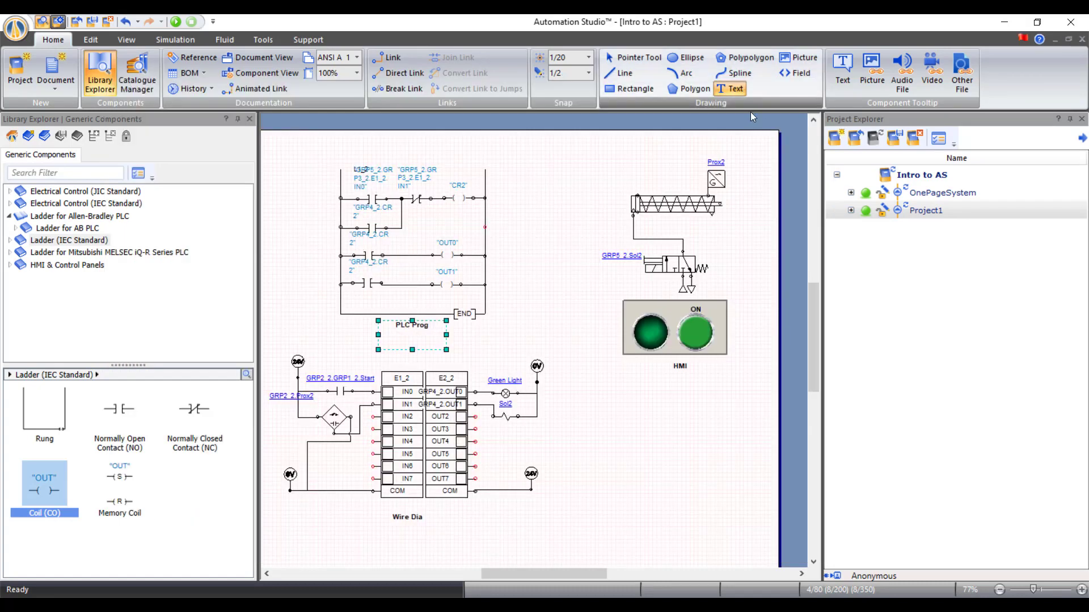
left_click(632, 57)
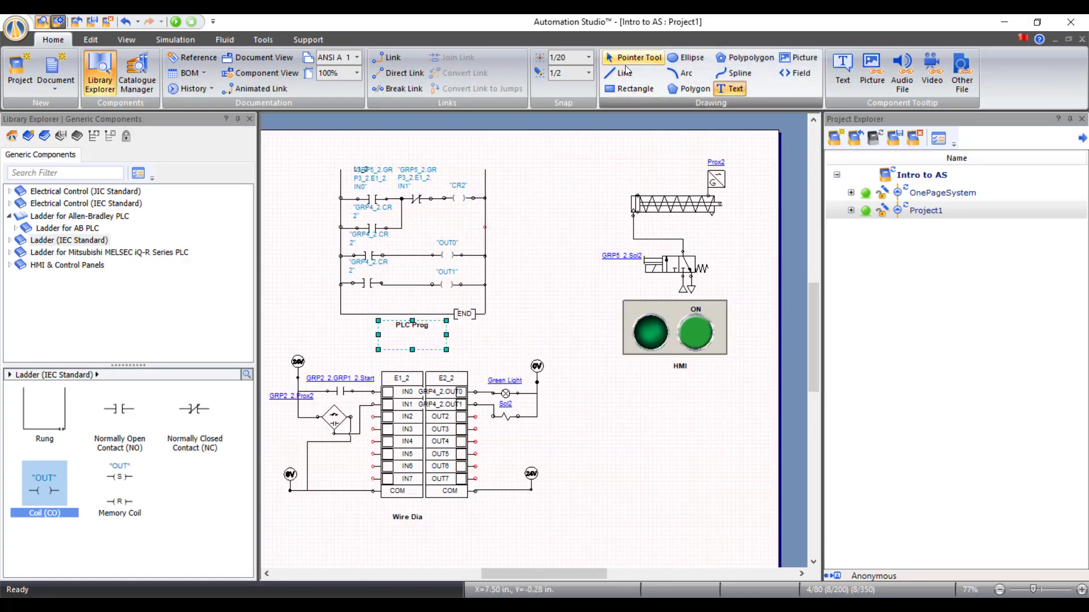
left_click(465, 334)
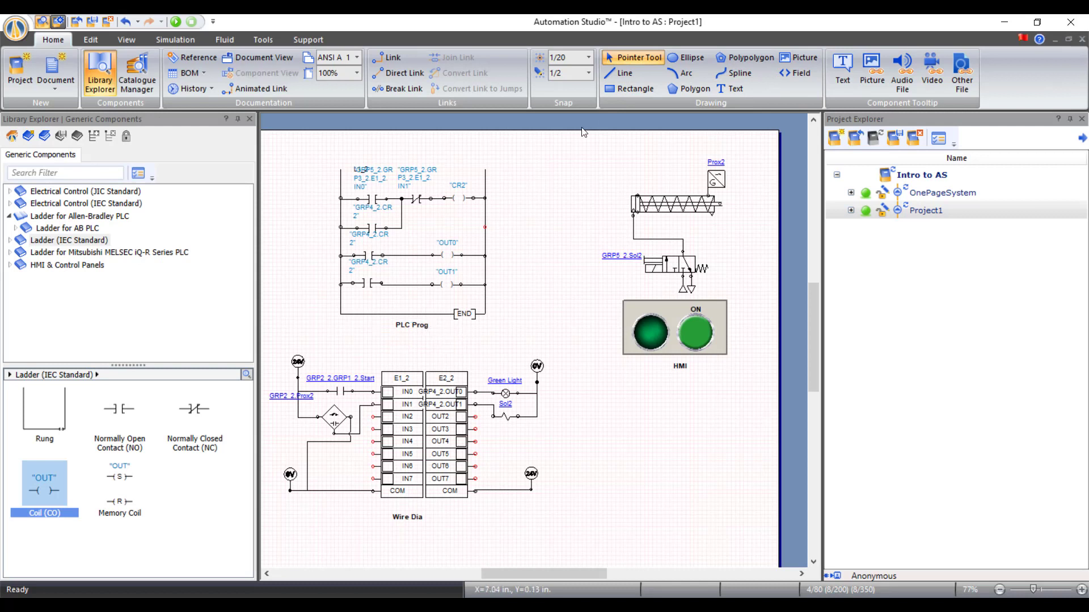
double_click(420, 328)
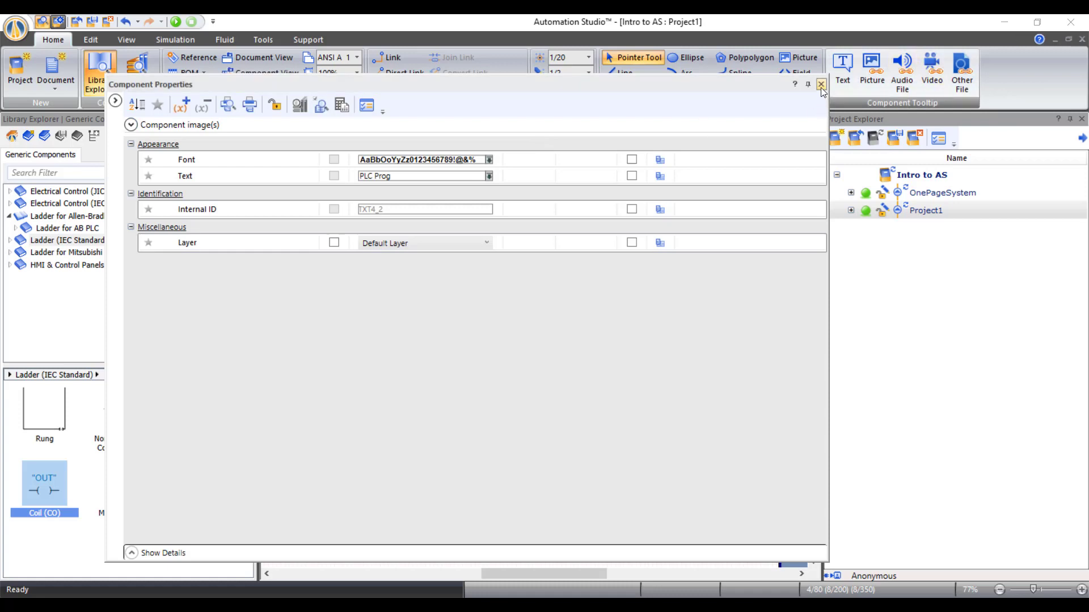
left_click(821, 84)
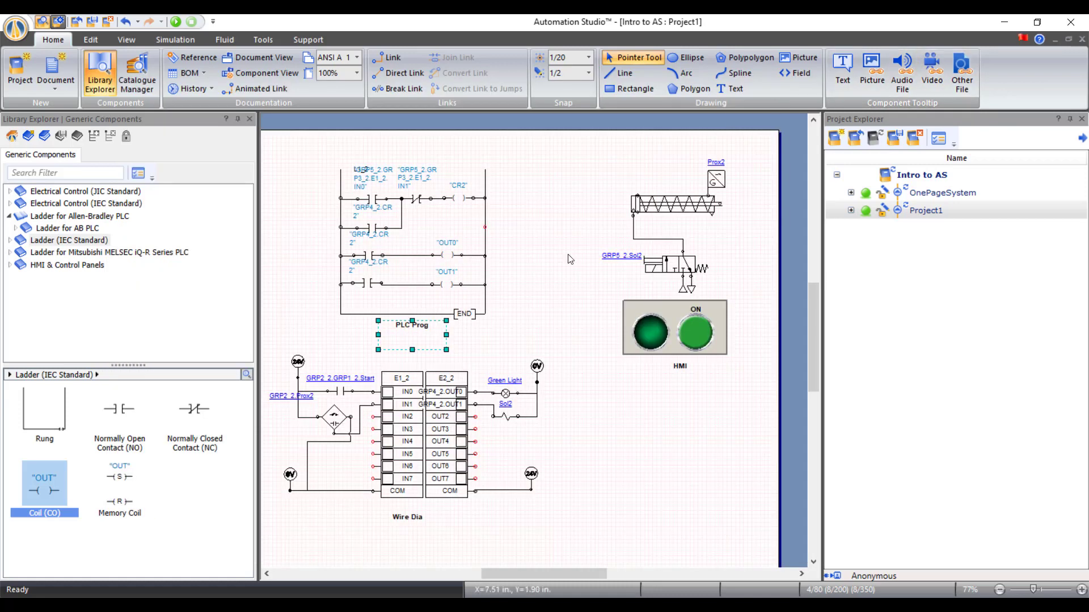
double_click(398, 325)
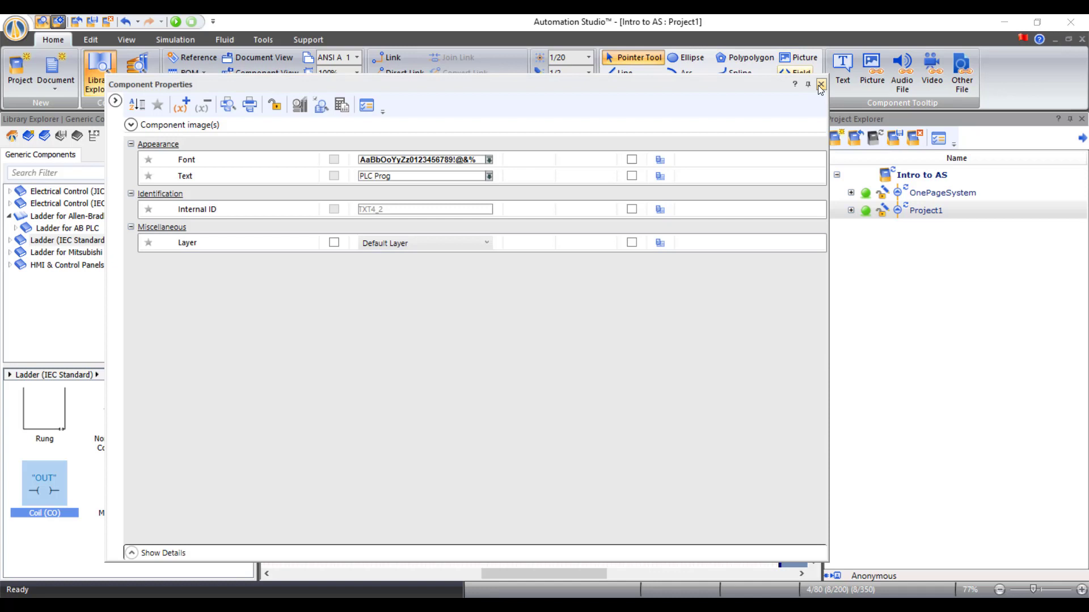
left_click(820, 85)
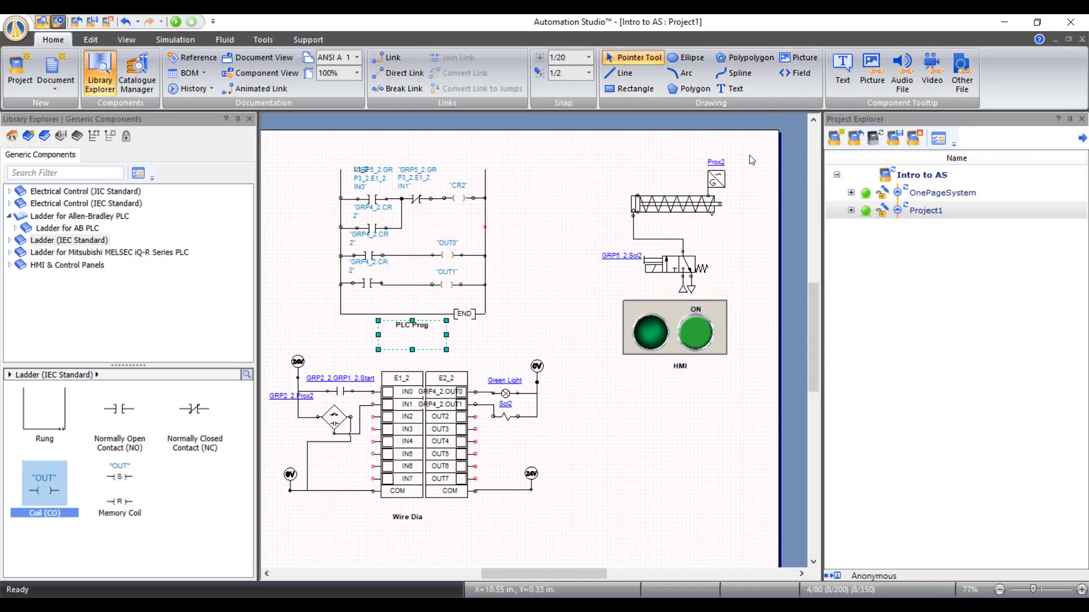
- Frame the pneumatic circuit, the HMI panel and its label with one rectangle and set its line thickness to 4
left_click(619, 89)
mouse_move(577, 149)
left_mouse_down()
mouse_move(726, 303)
mouse_move(762, 376)
left_mouse_up()
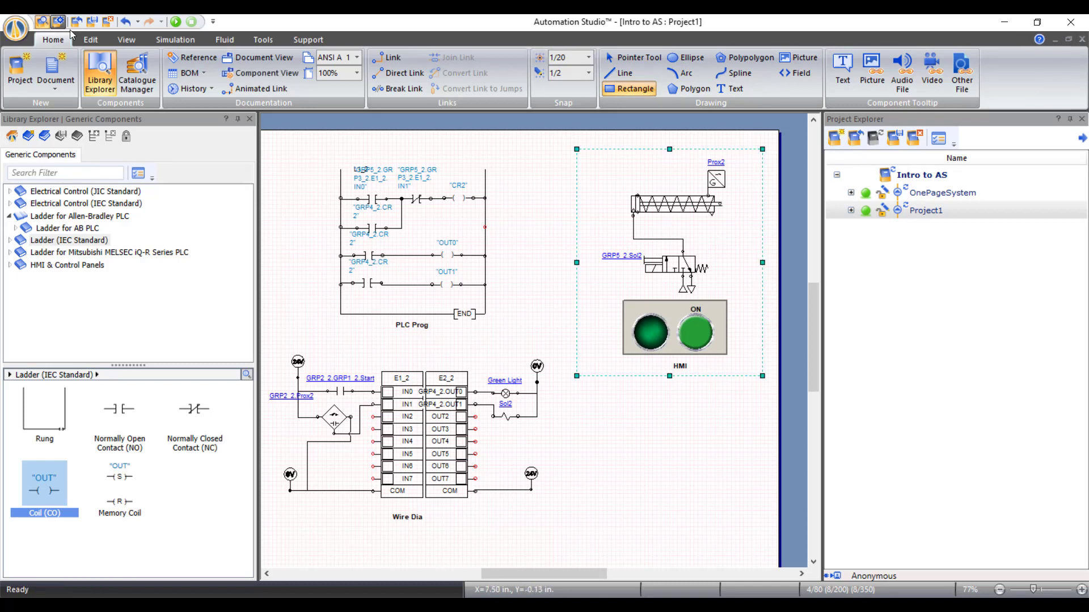
left_click(91, 39)
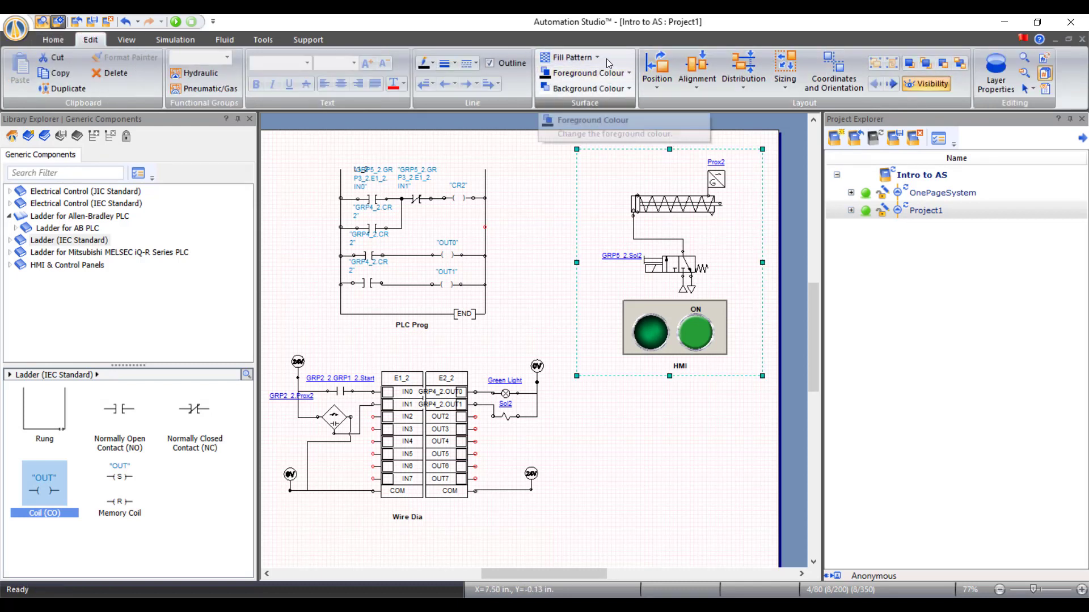
left_click(433, 63)
left_click(451, 65)
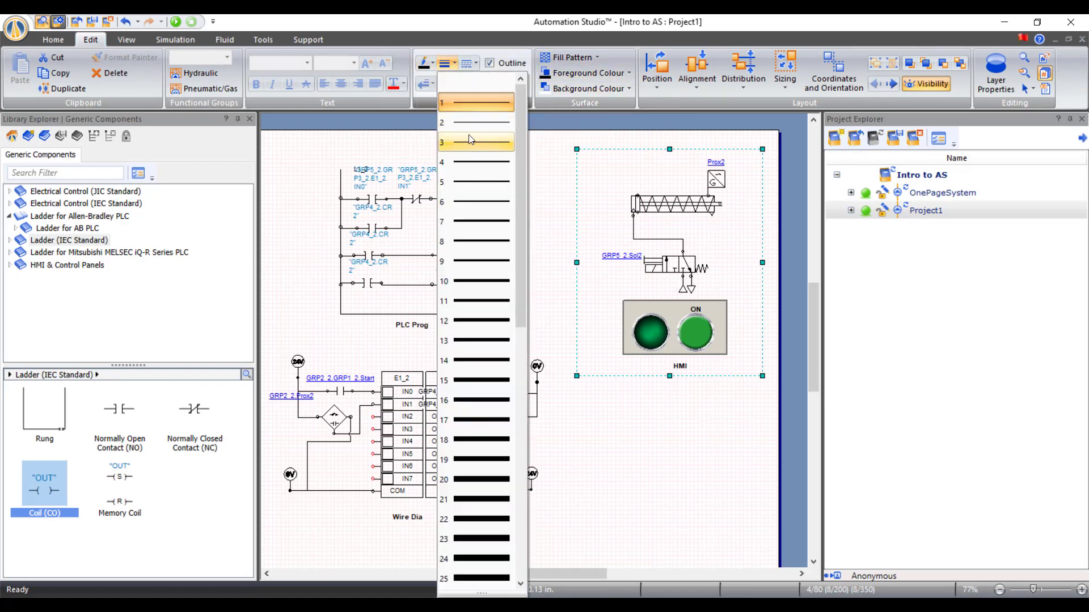
left_click(476, 161)
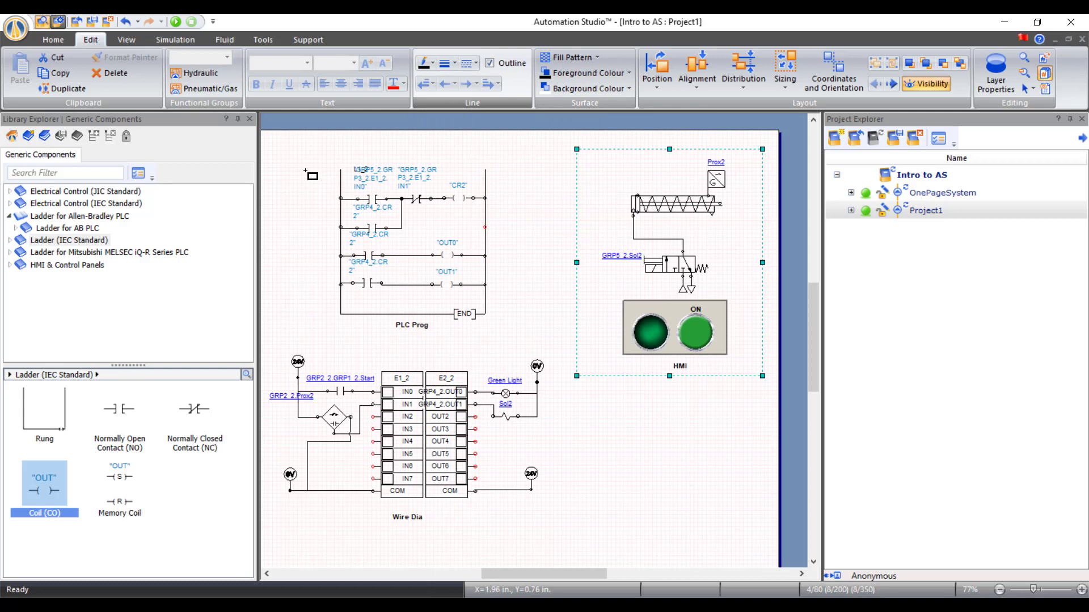
- Frame the ladder program and its PLC Prog label with a rectangle and give it a thicker outline
mouse_move(312, 147)
left_mouse_down()
mouse_move(451, 247)
mouse_move(512, 339)
left_mouse_up()
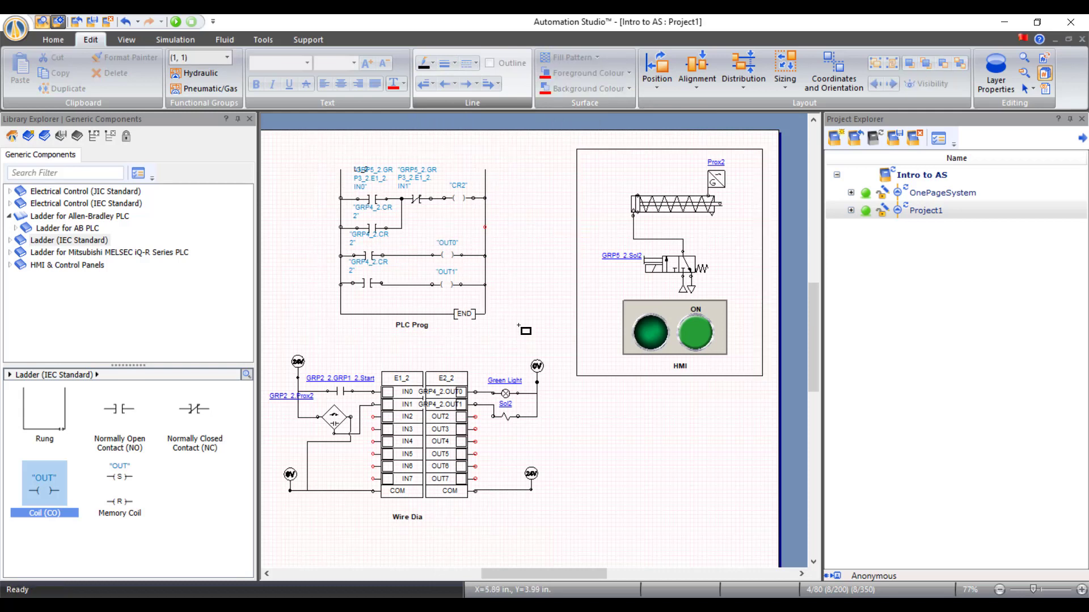
left_click(446, 65)
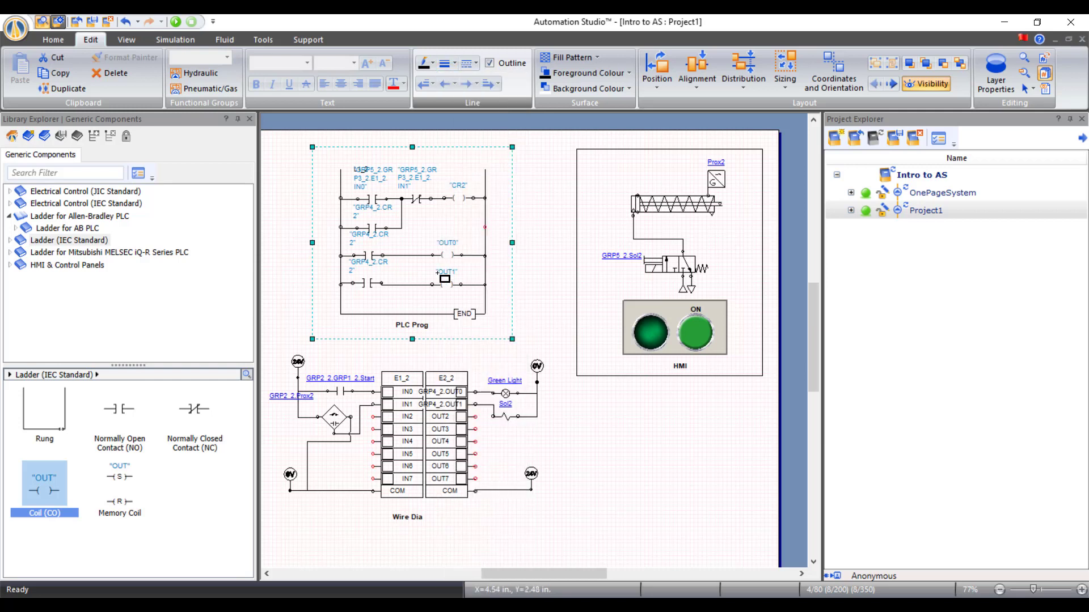
left_click(488, 167)
- Frame the PLC wiring diagram and its Wire Dia label with a rectangle and give it a thicker outline
left_click_drag(267, 347, 562, 527)
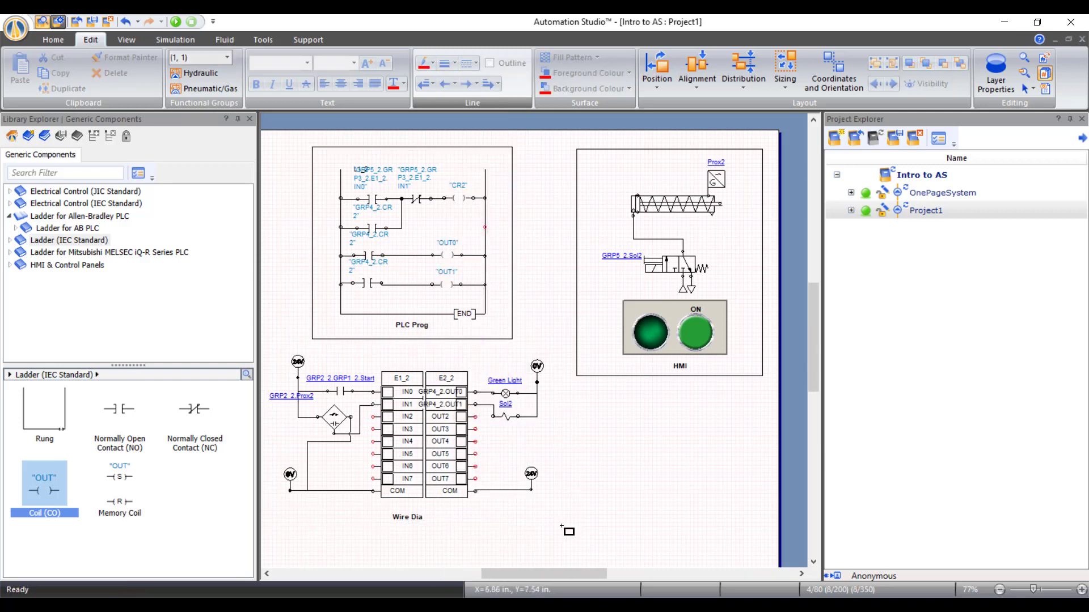
left_click(453, 63)
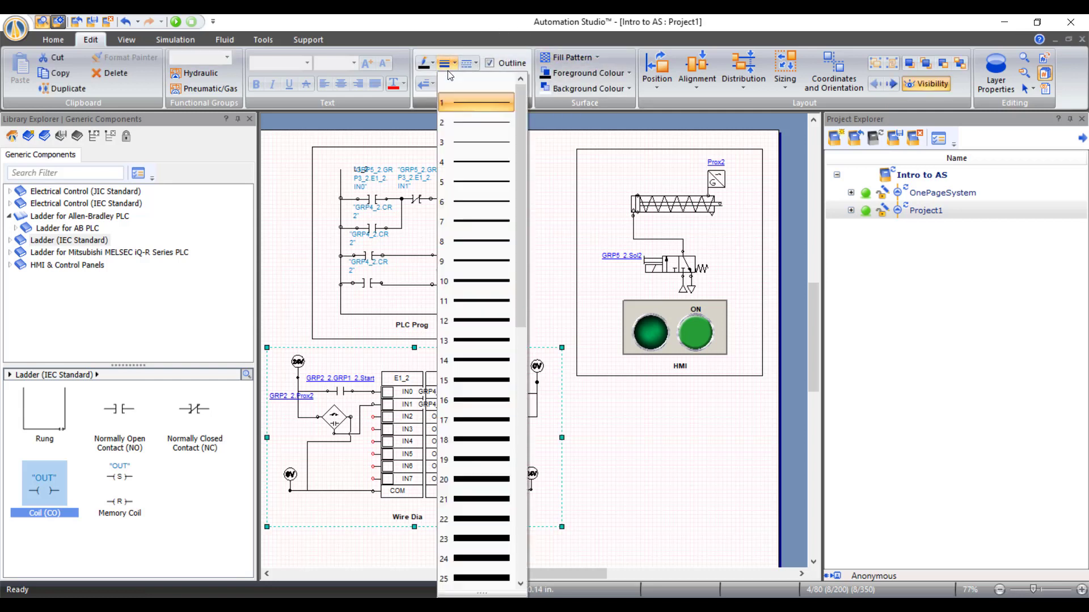
left_click(483, 174)
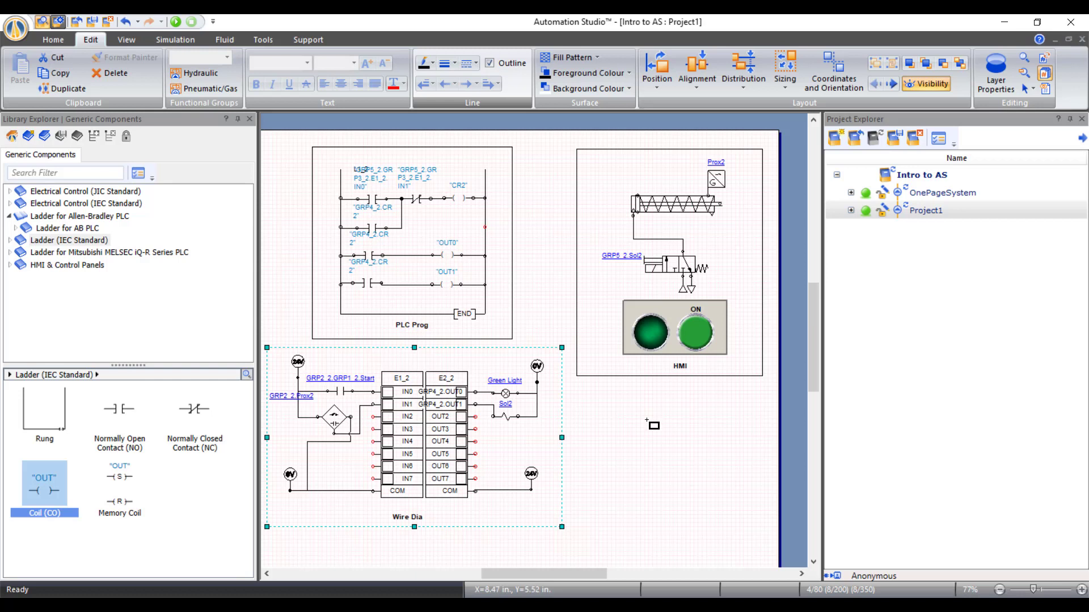
left_click(652, 424)
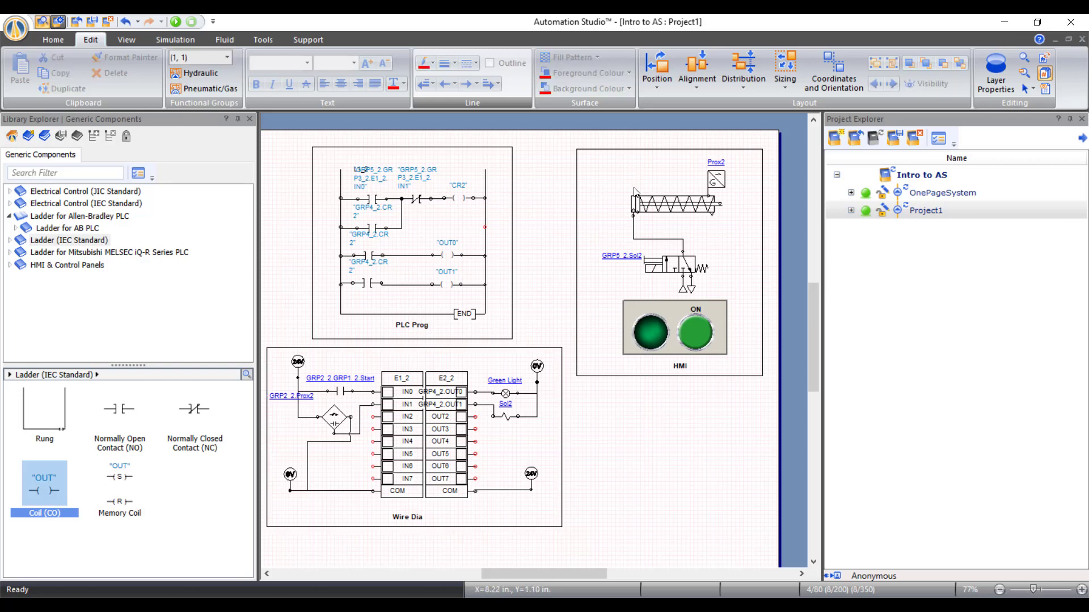